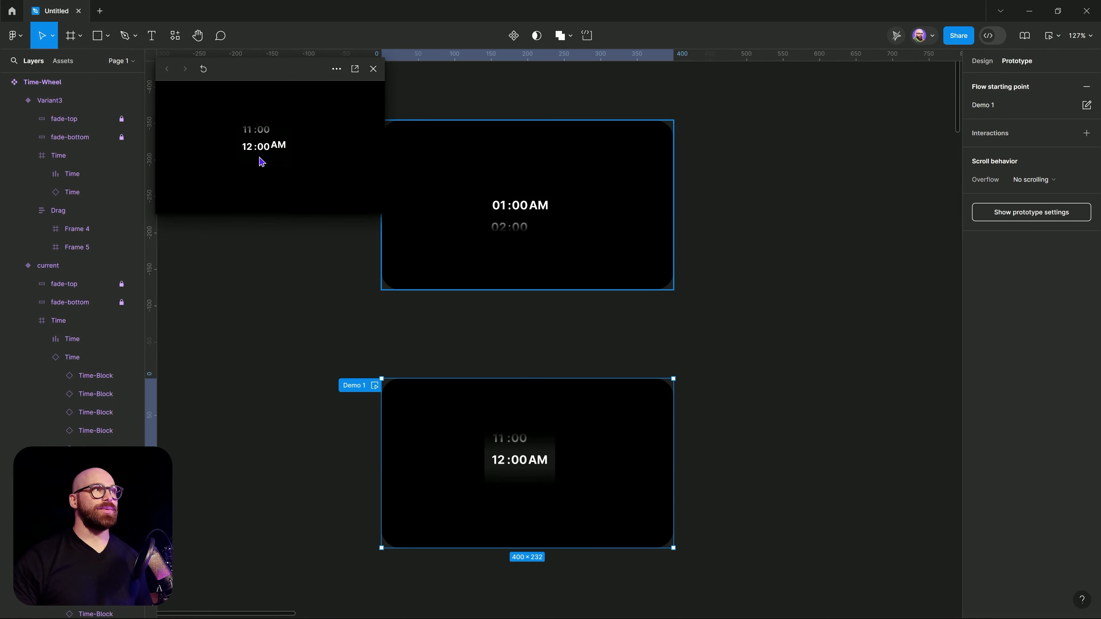
Step: Test the Demo 1 prototype by scrolling its time wheel back and forth through the AM hours, and close the preview
scroll(260, 161, "up", 3)
scroll(260, 158, "up", 2)
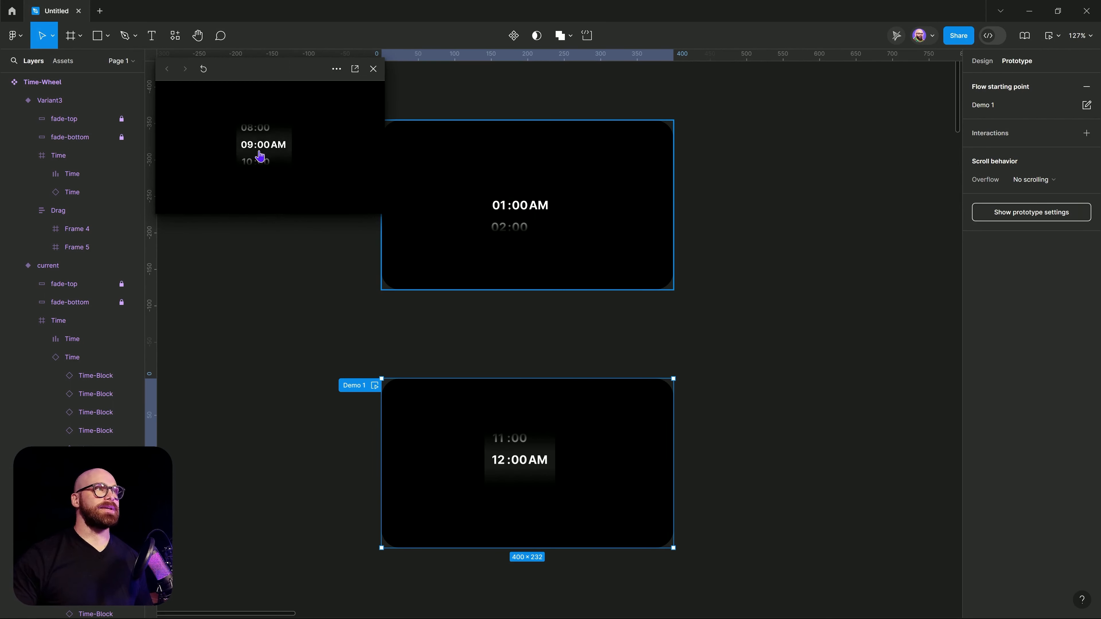
scroll(260, 163, "up", 2)
scroll(261, 125, "down", 3)
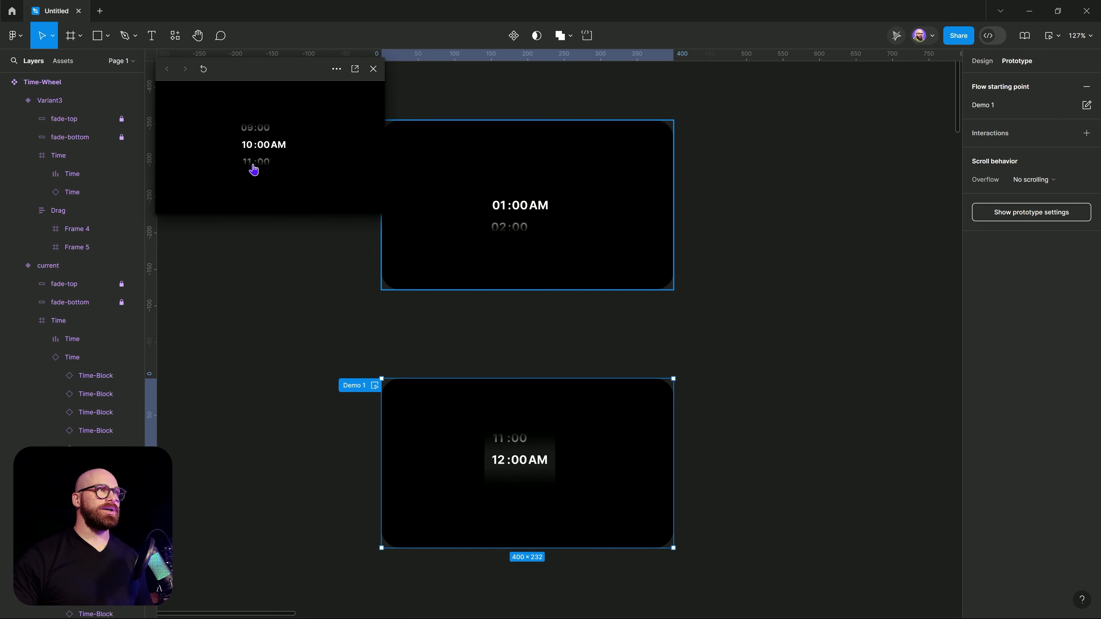
scroll(254, 170, "up", 4)
scroll(254, 165, "up", 2)
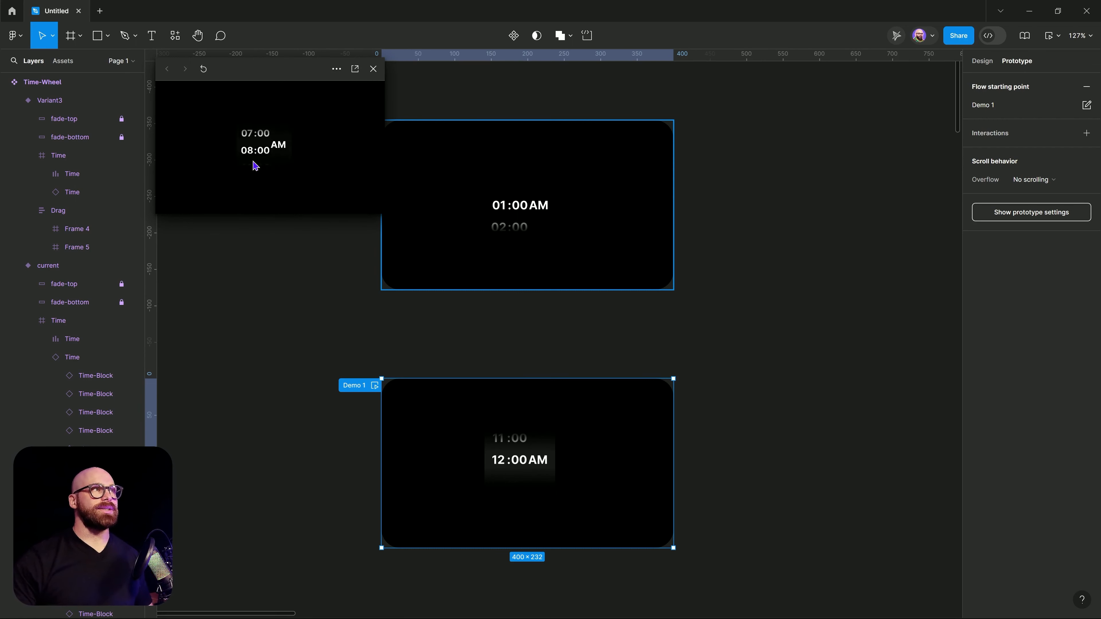
left_click(251, 163)
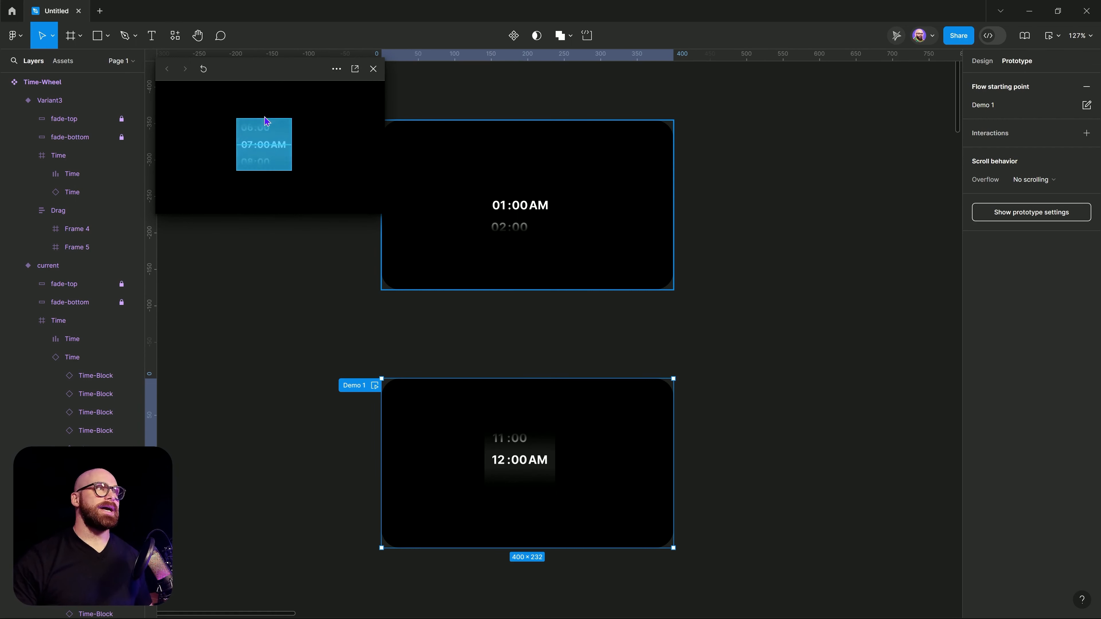
left_click(373, 69)
Step: Preview the Demo 2 flow, swipe its time wheel from the AM into the PM hours, close the preview and deselect the frame
left_click(375, 125)
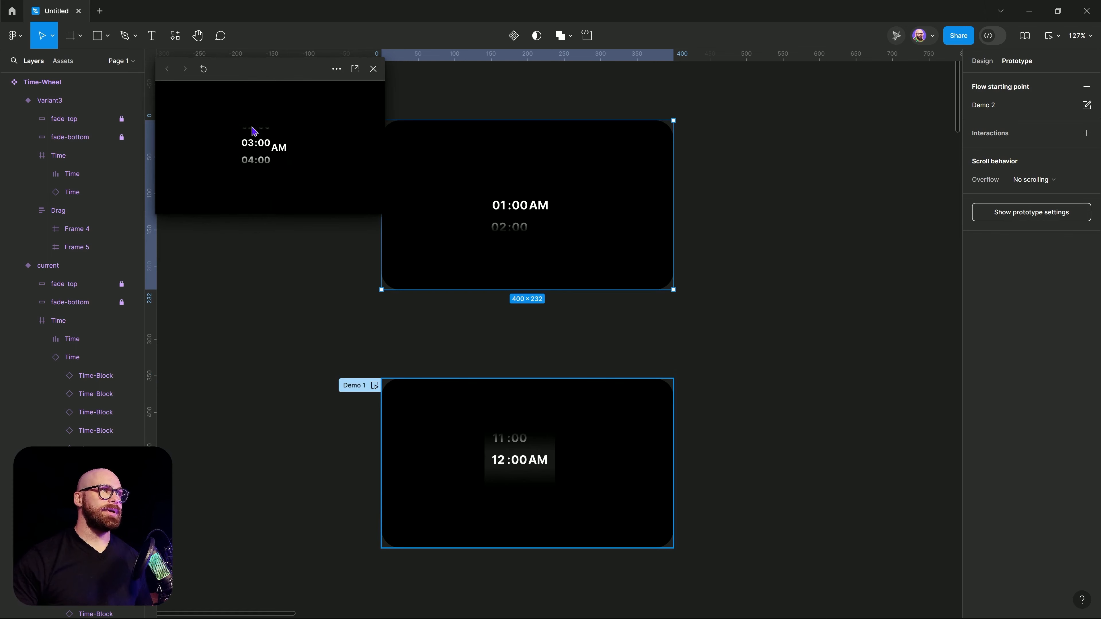
left_click_drag(253, 132, 257, 108)
left_click_drag(261, 167, 260, 102)
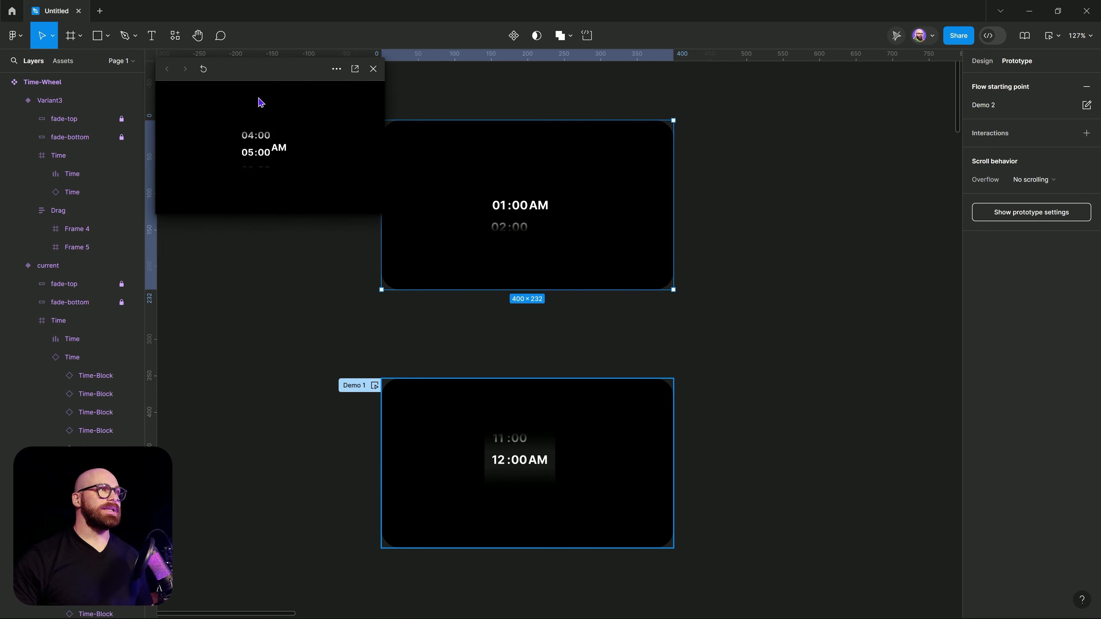
left_click_drag(258, 160, 261, 109)
left_click_drag(262, 165, 267, 123)
left_click_drag(268, 162, 272, 140)
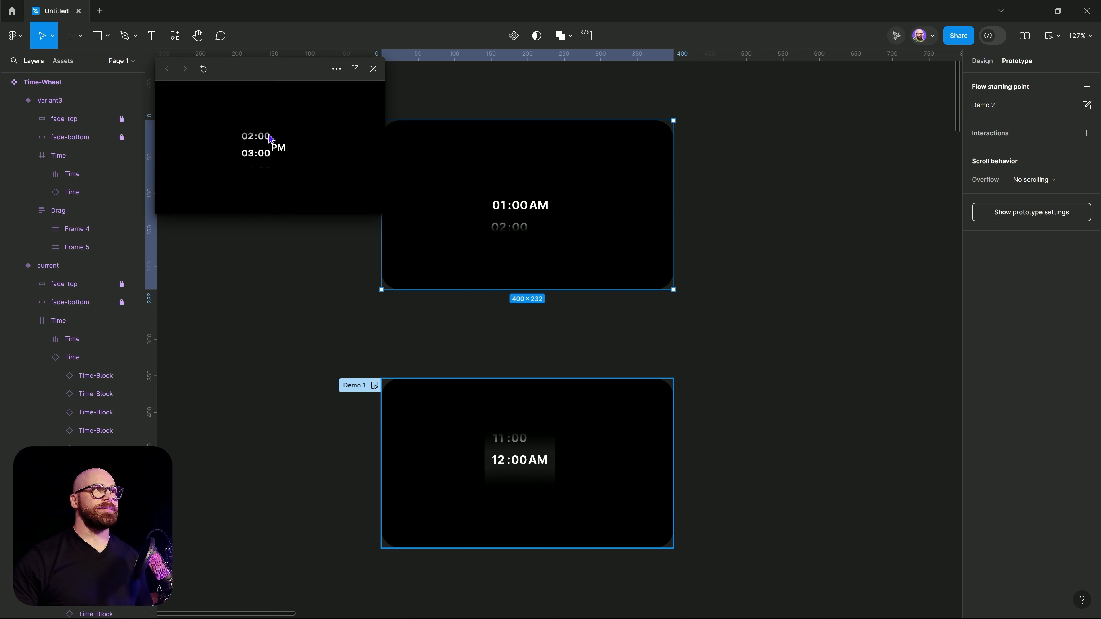
left_click(373, 70)
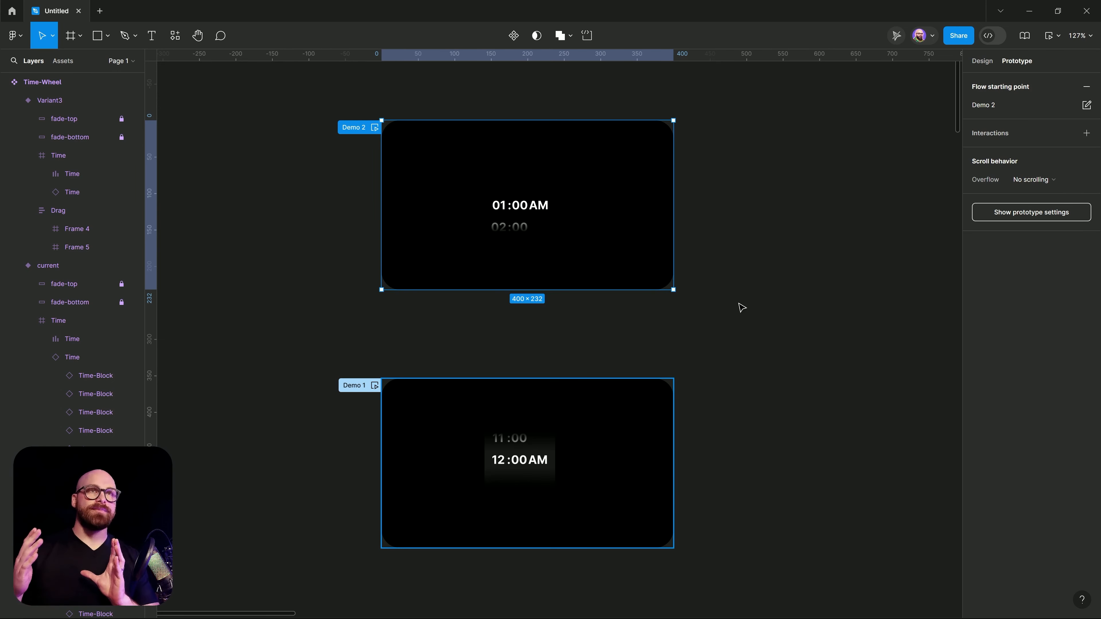
left_click(741, 308)
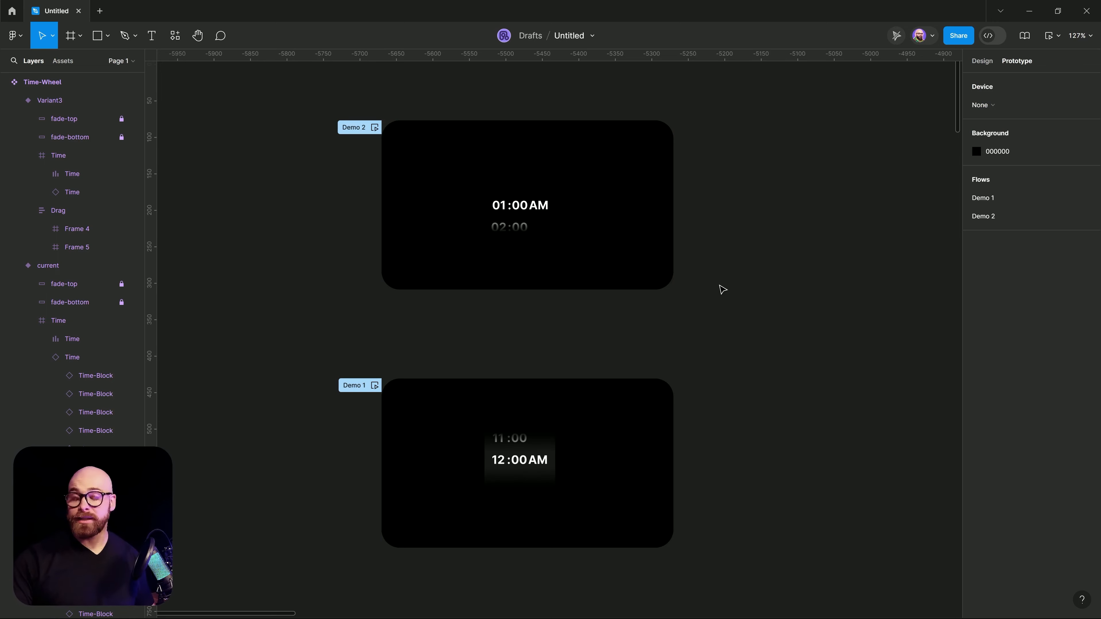
Step: Select the large Time component set and examine the On drag connections between its variants from 01:00AM to 12:00PM
scroll(723, 290, "down", 5)
left_click_drag(724, 289, 166, 274)
left_click_drag(808, 401, 382, 329)
scroll(382, 329, "up", 5)
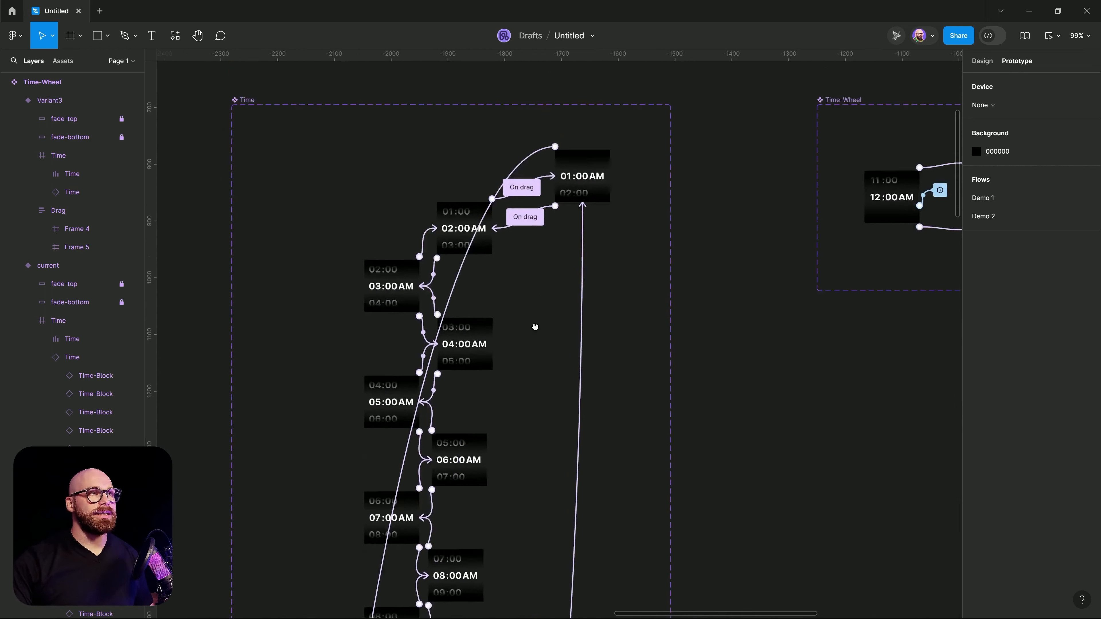
left_click(222, 183)
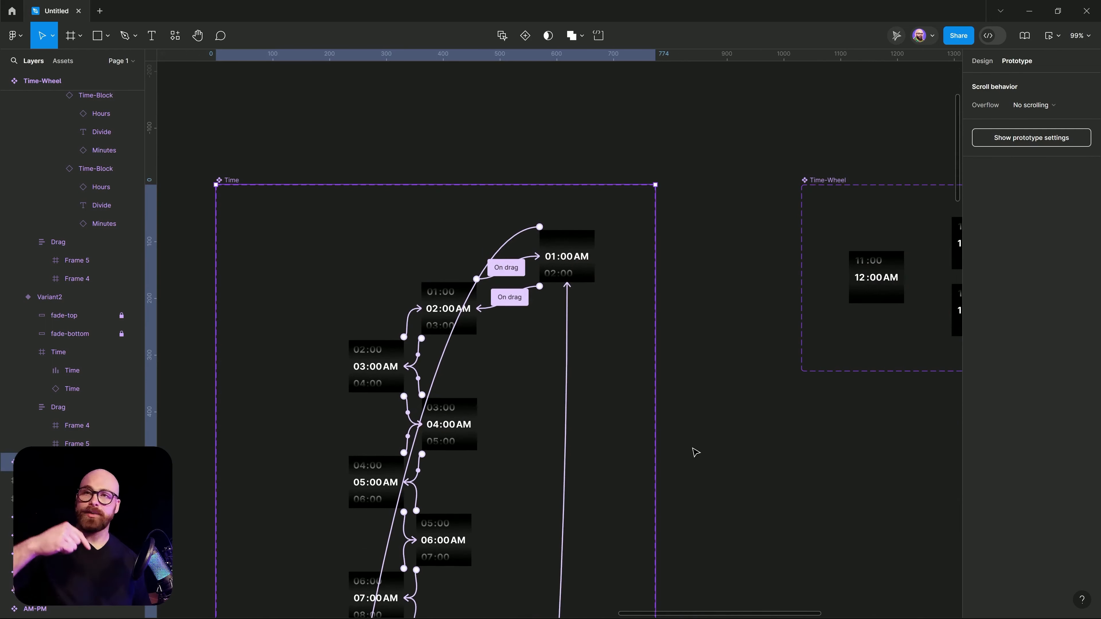
scroll(434, 329, "down", 3)
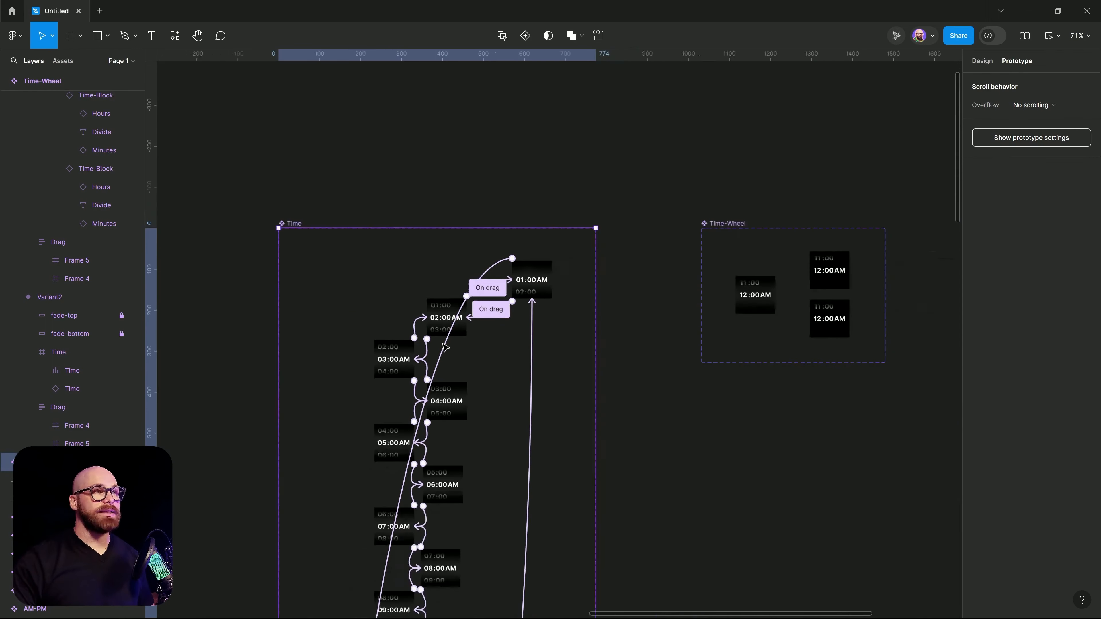
scroll(496, 493, "down", 5)
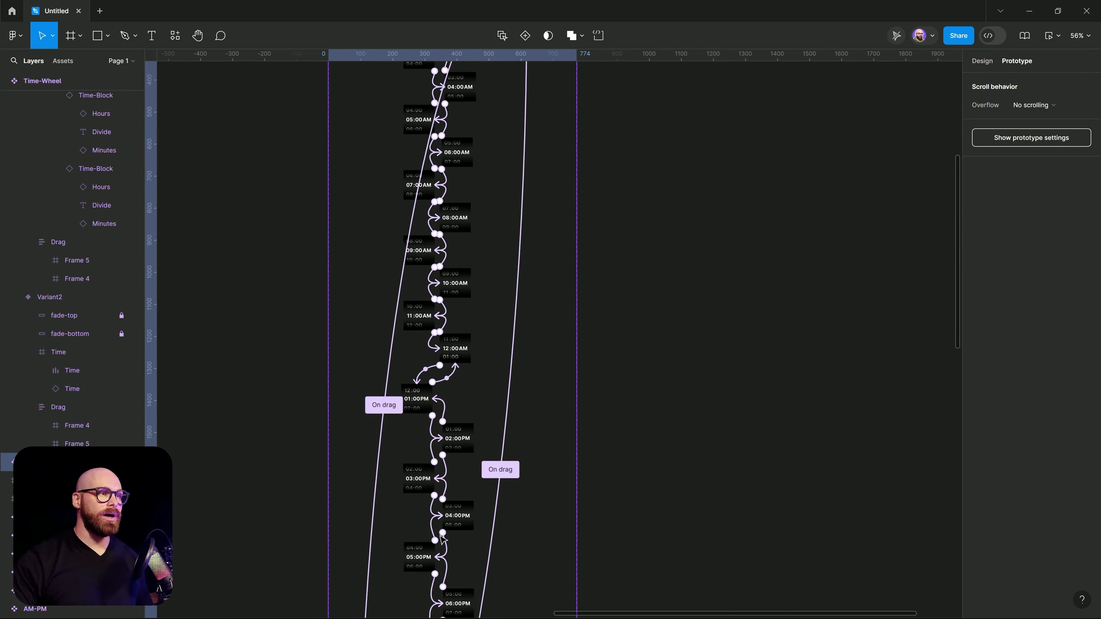
scroll(470, 295, "down", 4)
scroll(469, 295, "down", 4)
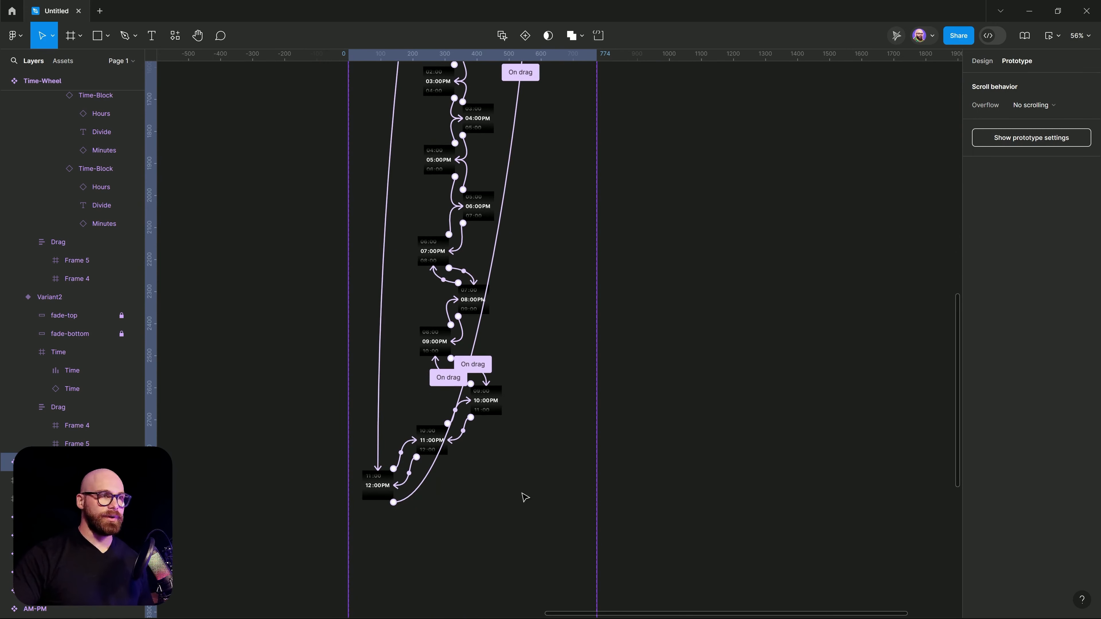
Step: Select the Time-Wheel component set and examine the prototype connections between its variants
scroll(629, 191, "up", 15)
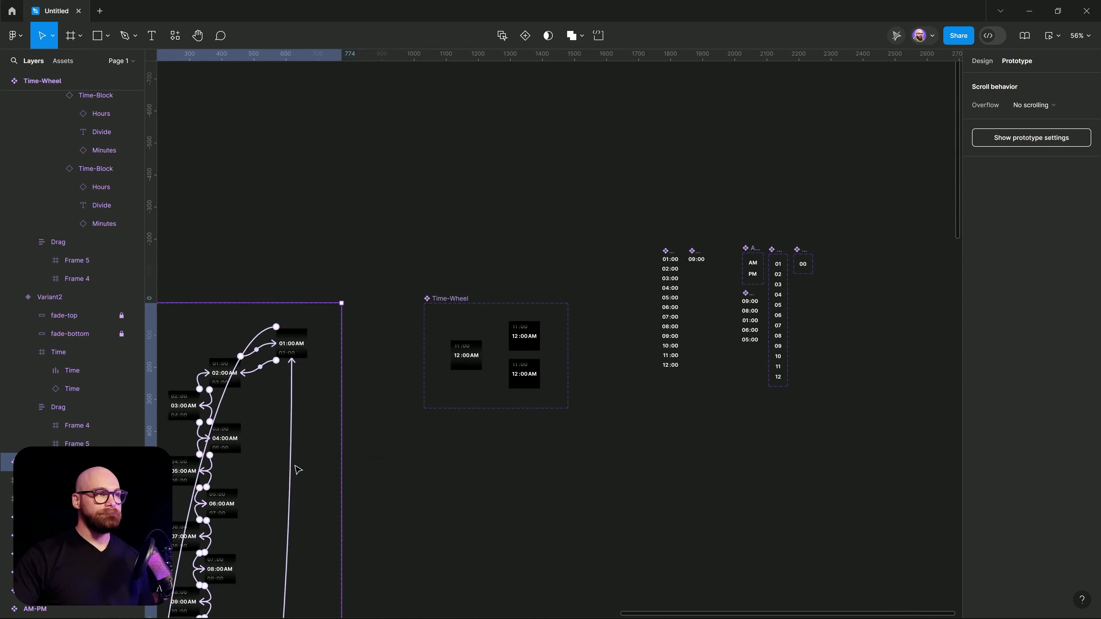
scroll(497, 205, "left", 3)
scroll(718, 219, "right", 5)
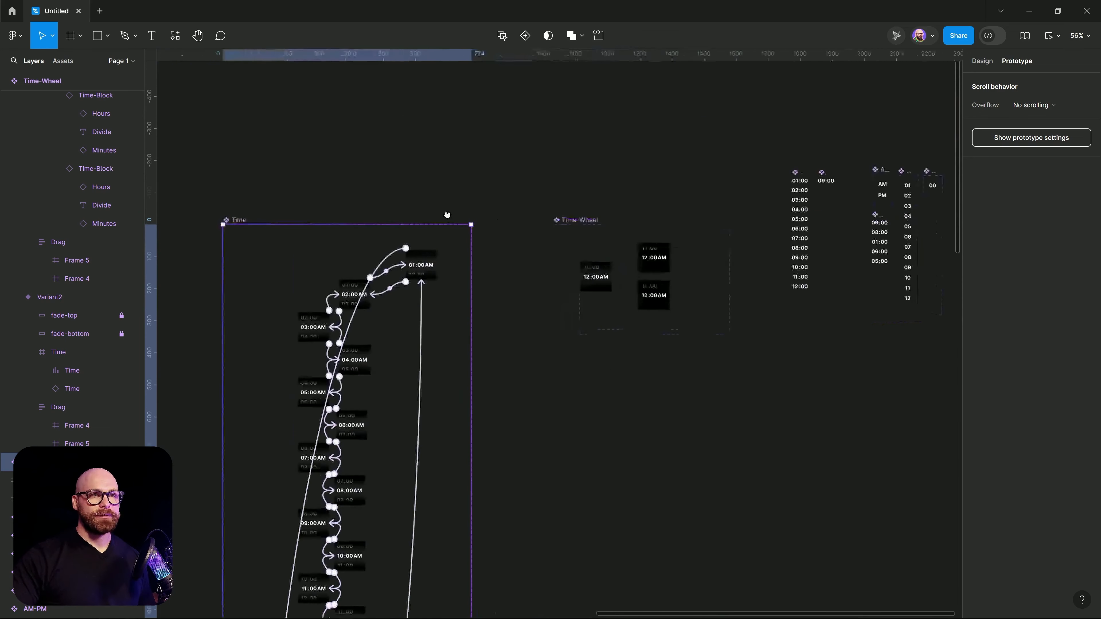
scroll(607, 221, "left", 1)
scroll(607, 221, "up", 1)
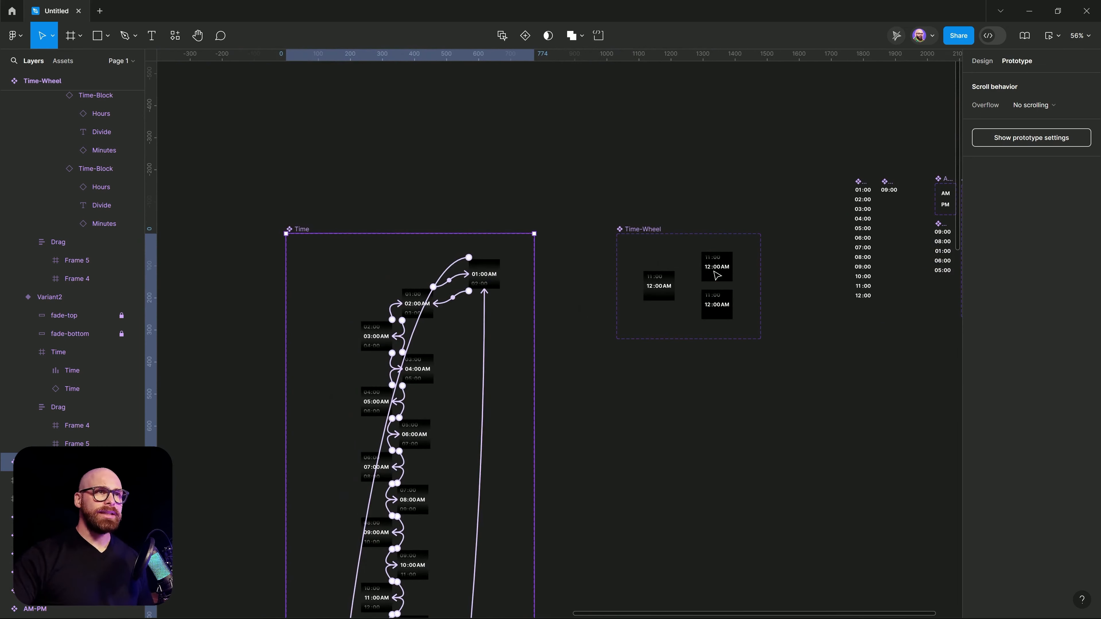
scroll(714, 272, "up", 5)
left_click_drag(722, 227, 551, 233)
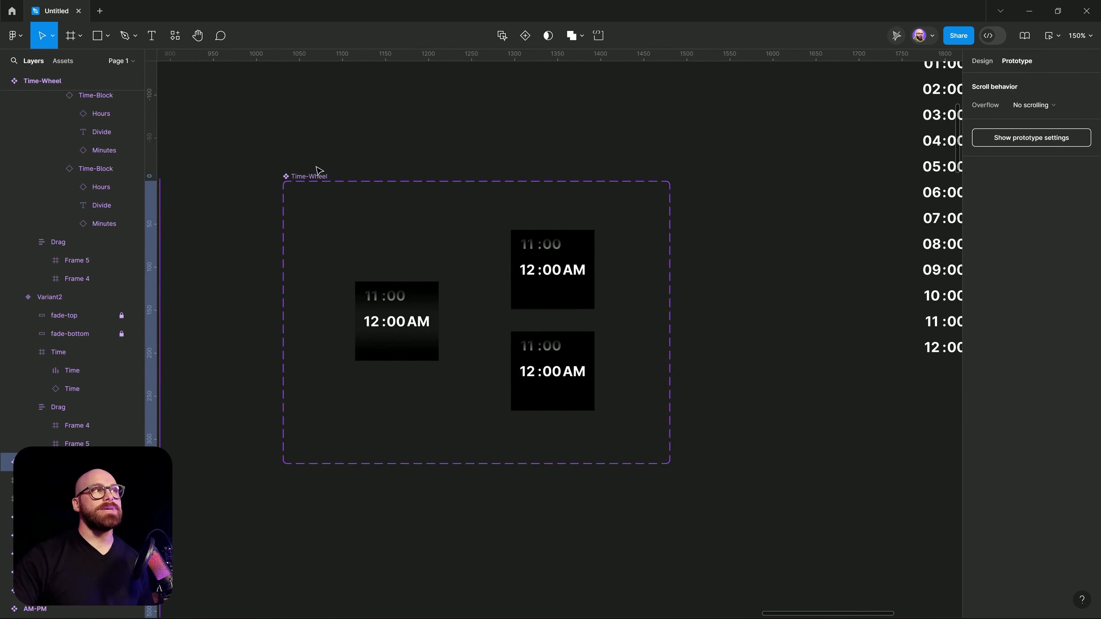
left_click(321, 176)
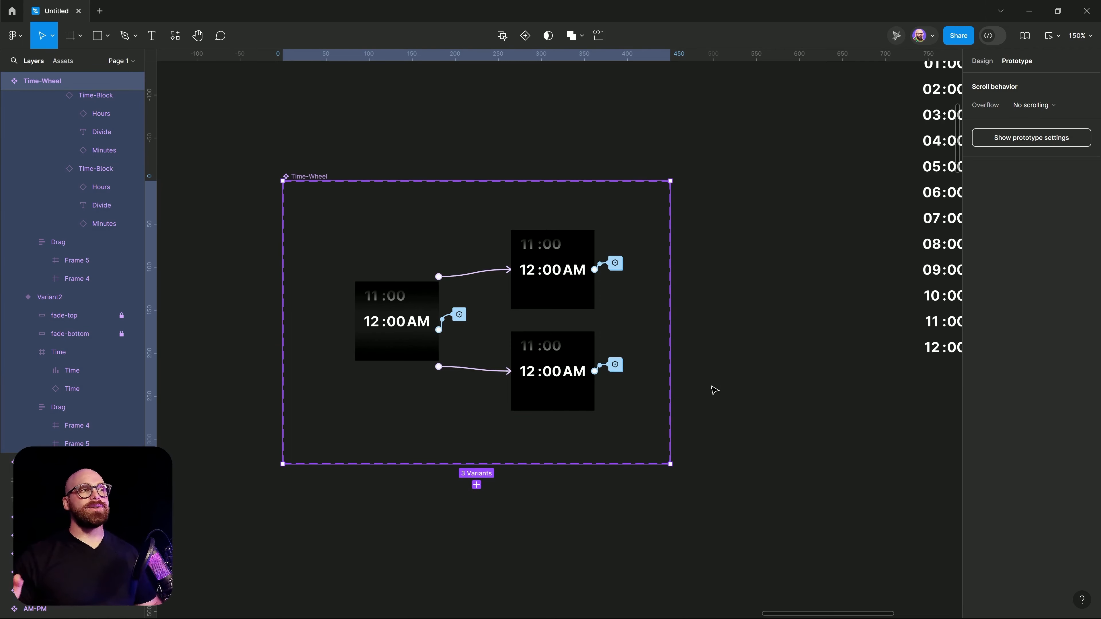
Step: Widen the Time-Wheel component set to about 481 px and deselect it
scroll(538, 255, "down", 5)
scroll(352, 366, "left", 4)
scroll(433, 412, "up", 1)
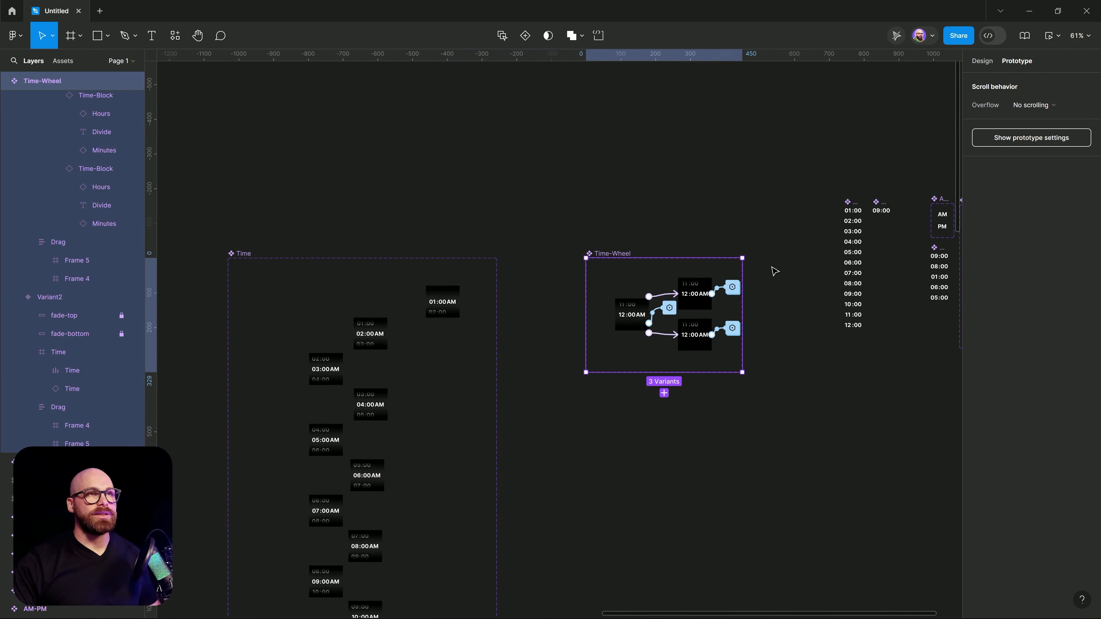
left_click_drag(746, 306, 753, 306)
scroll(558, 415, "right", 5)
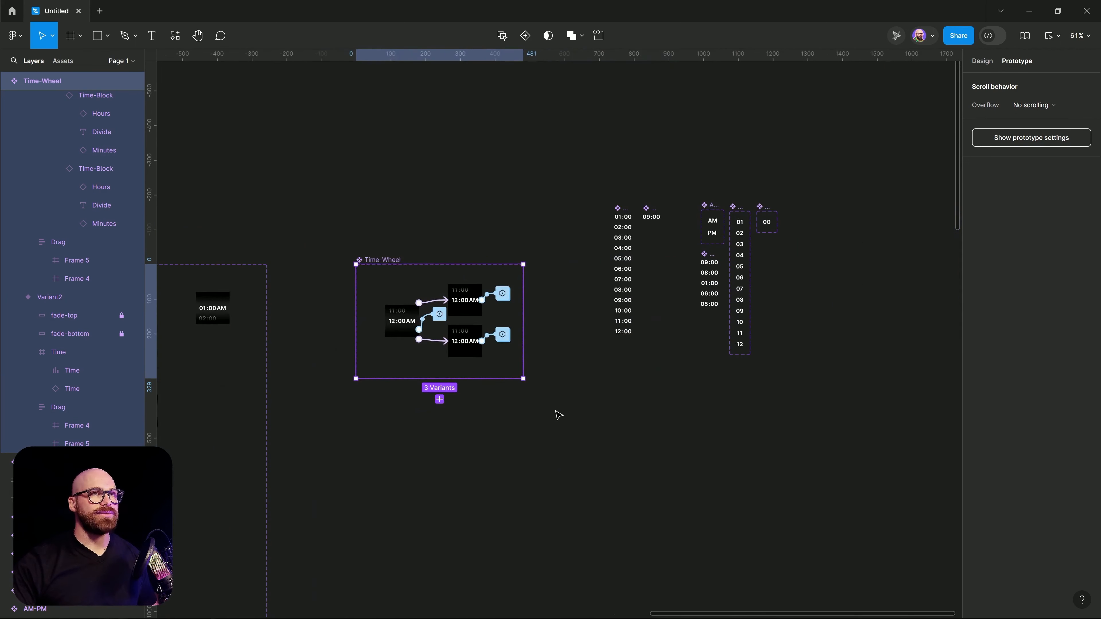
left_click(579, 507)
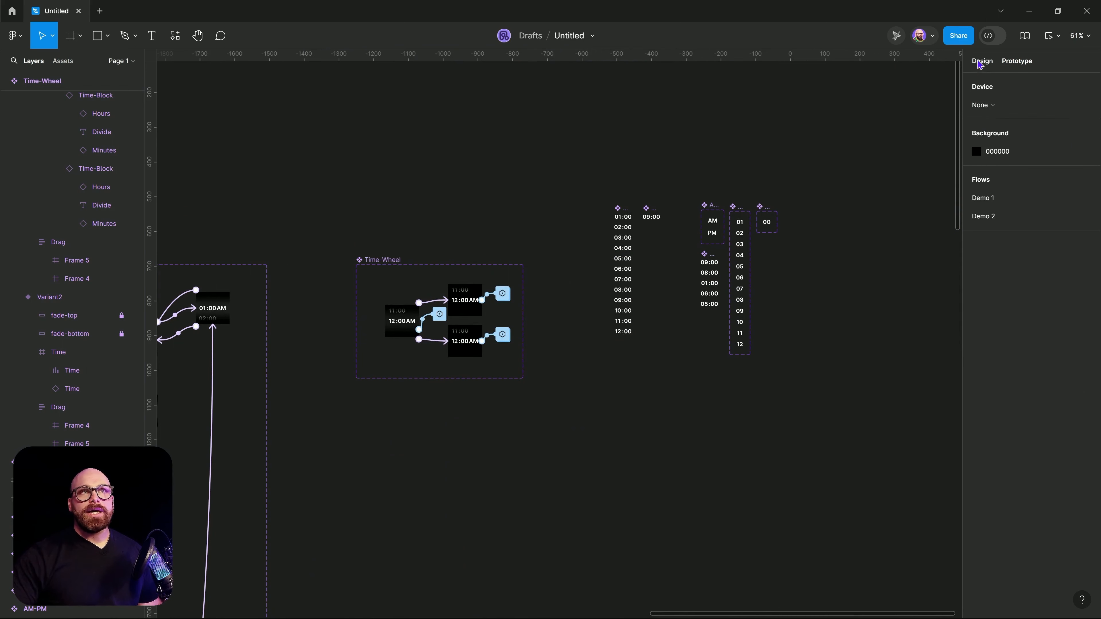
Step: Open the file's local variables and review the number variables Time A and Time B
left_click(982, 61)
left_click(1087, 134)
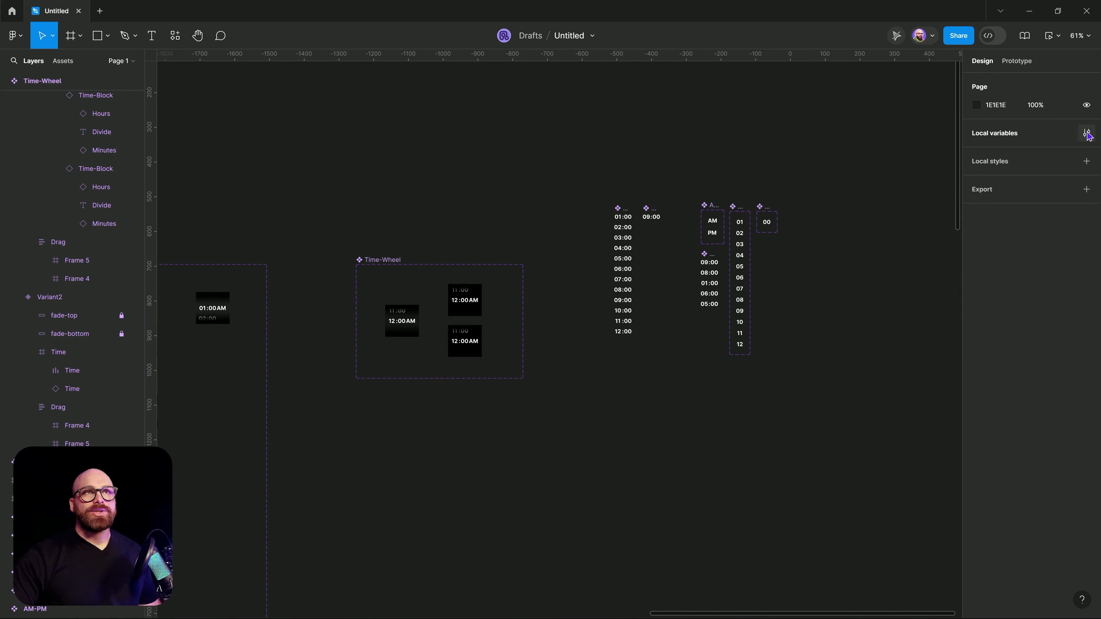
left_click(666, 238)
left_click(666, 256)
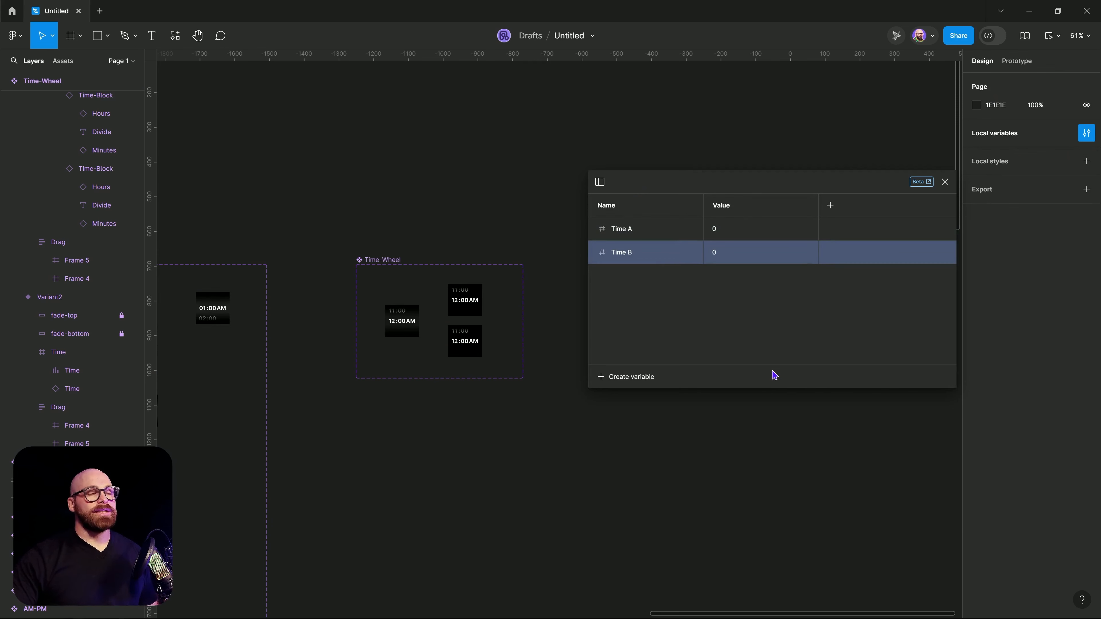
left_click(641, 228)
left_click(655, 251)
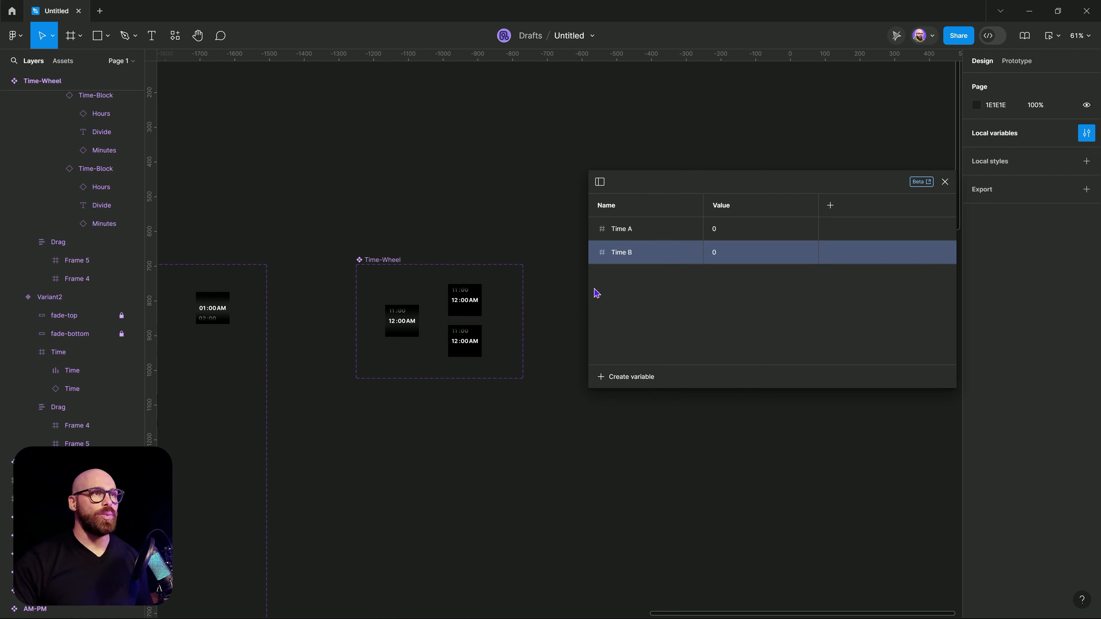
left_click(632, 230)
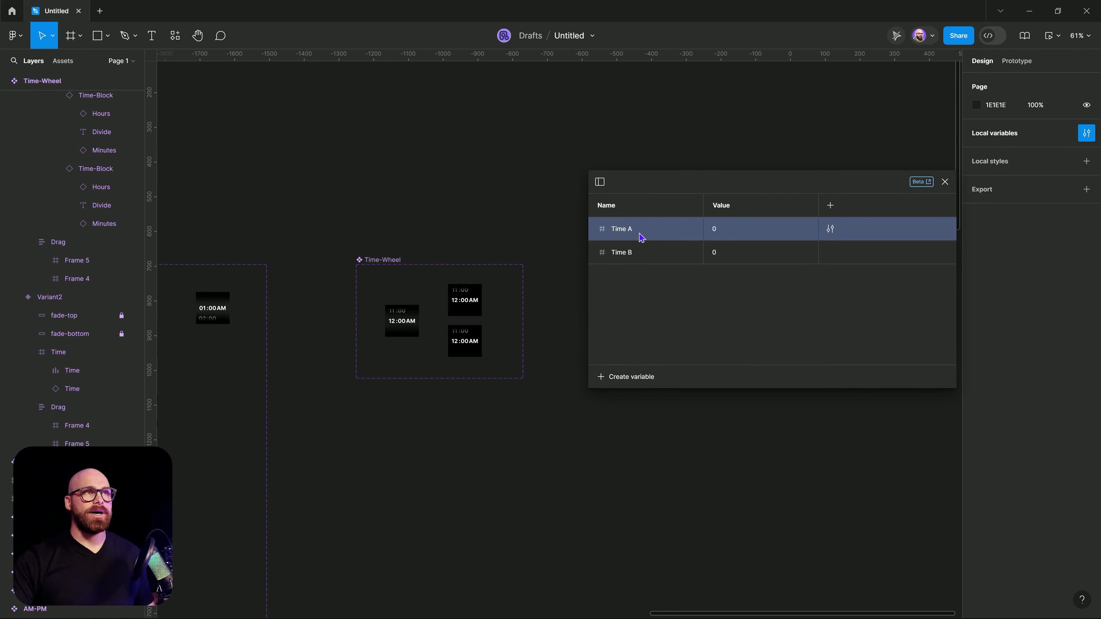
left_click(642, 255)
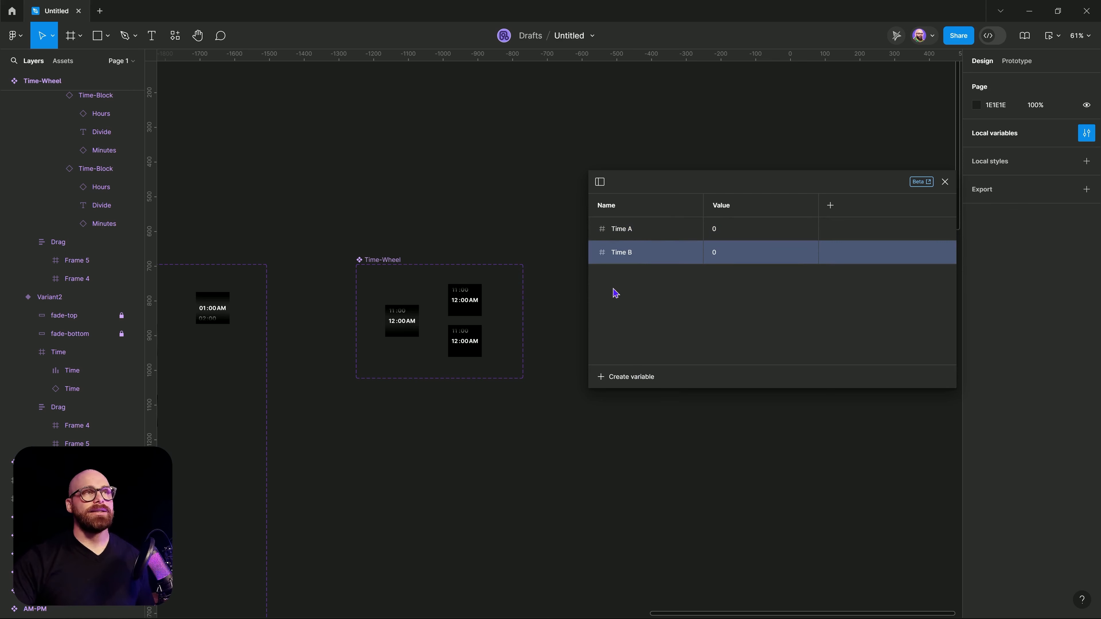
Step: Check which types are offered for a new variable, dismiss the choices and close the local variables
left_click(631, 376)
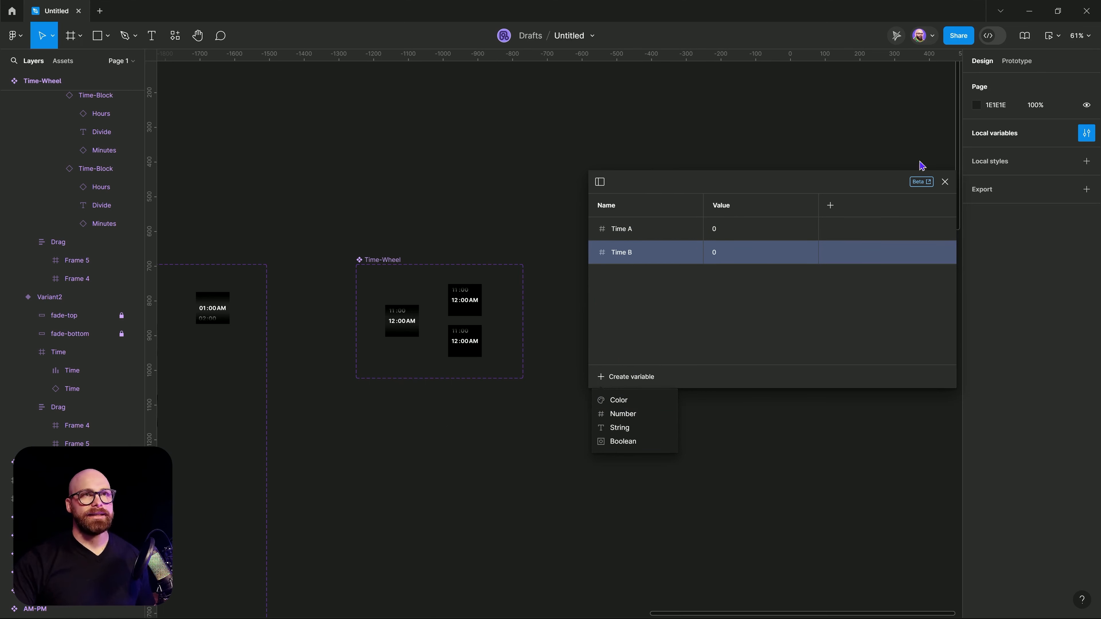
left_click(608, 529)
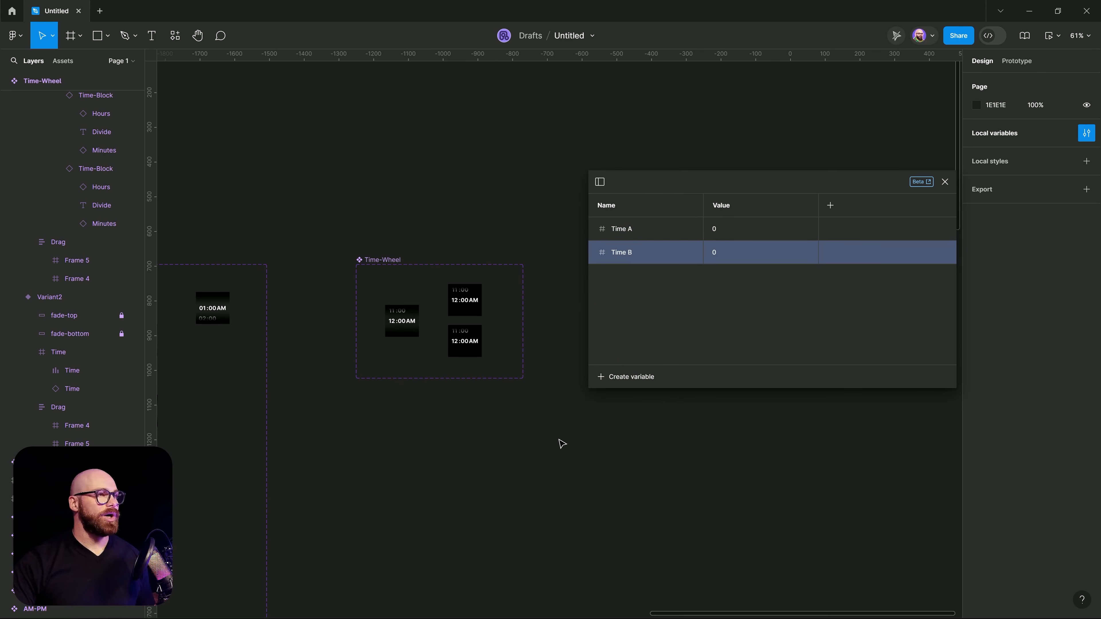
left_click(945, 182)
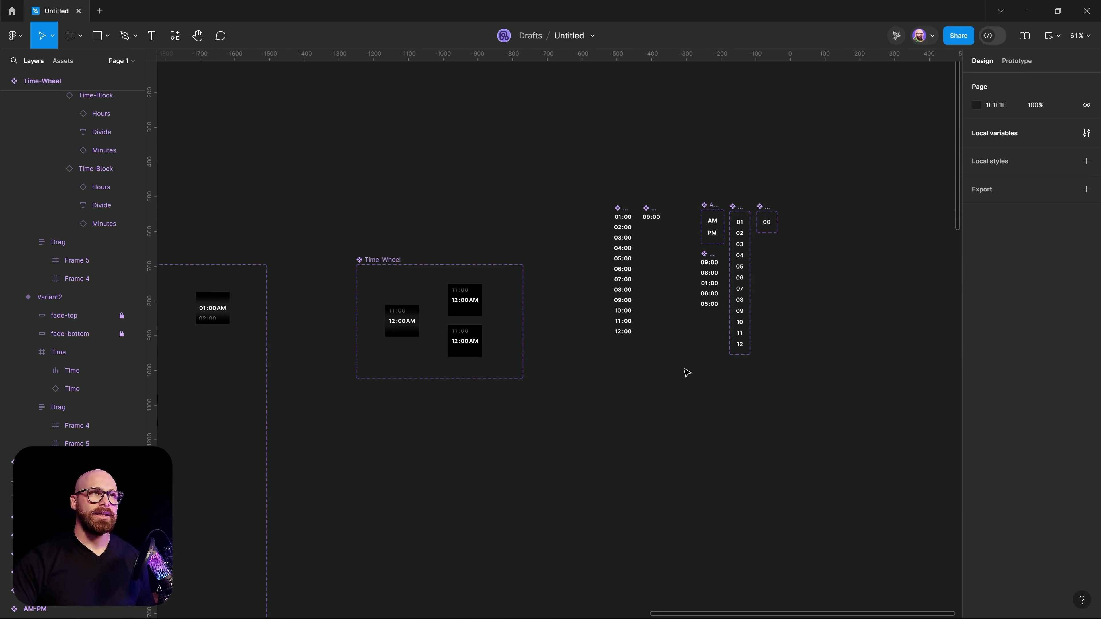
Step: Examine the stacked Time component and the hour and minute properties of its first and last Time-Block instances, 01:00 and 12:00
left_click_drag(646, 318, 334, 334)
scroll(377, 251, "up", 5)
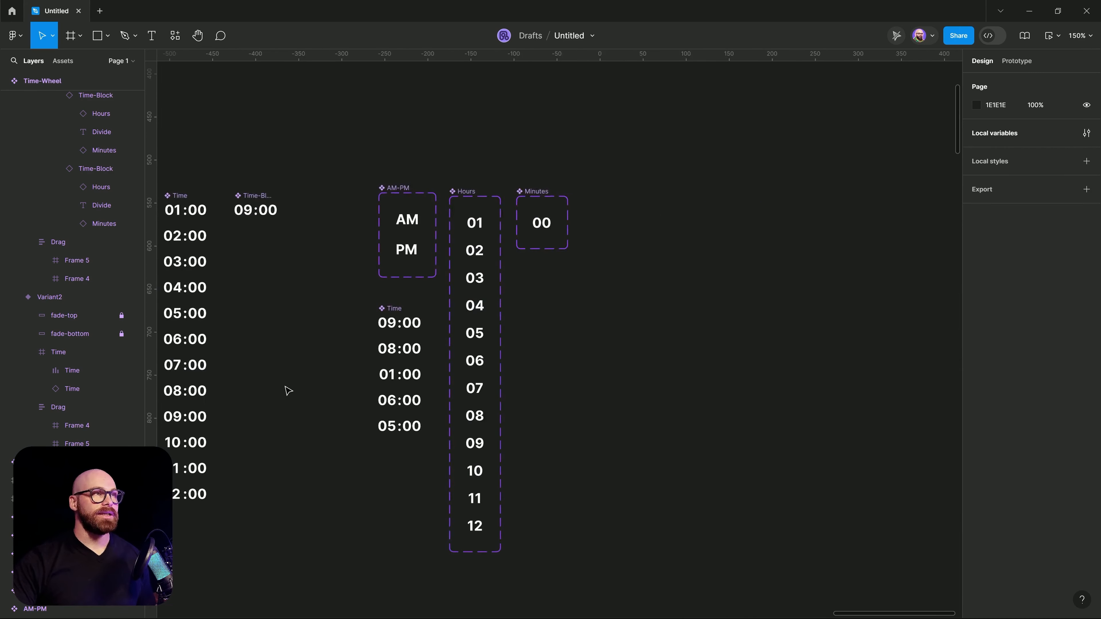
scroll(289, 390, "left", 7)
left_click(503, 202)
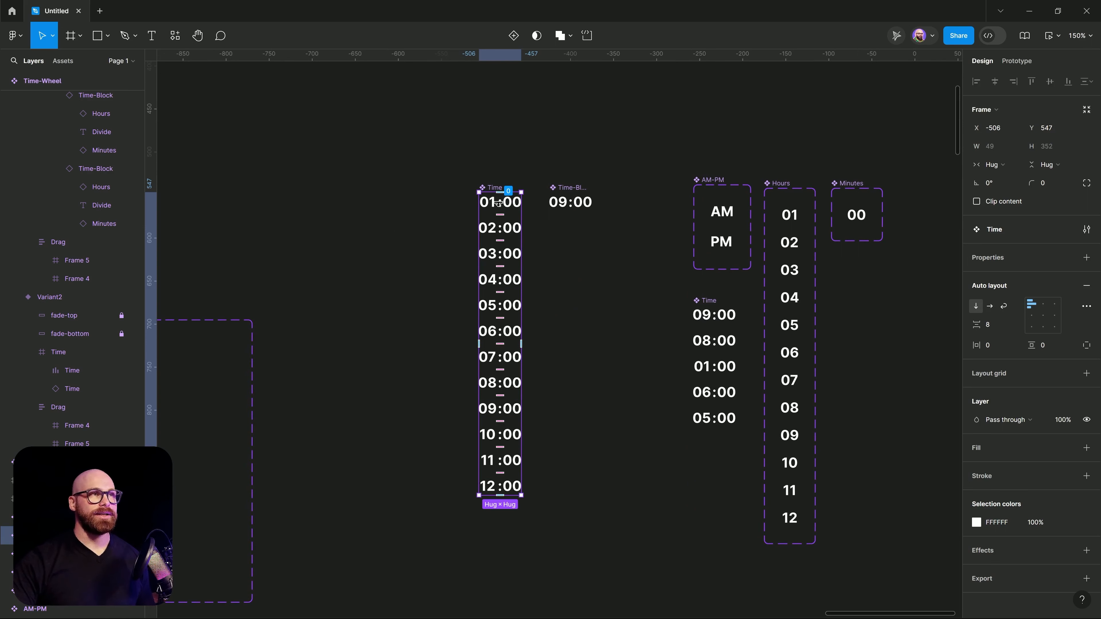
left_click(488, 205)
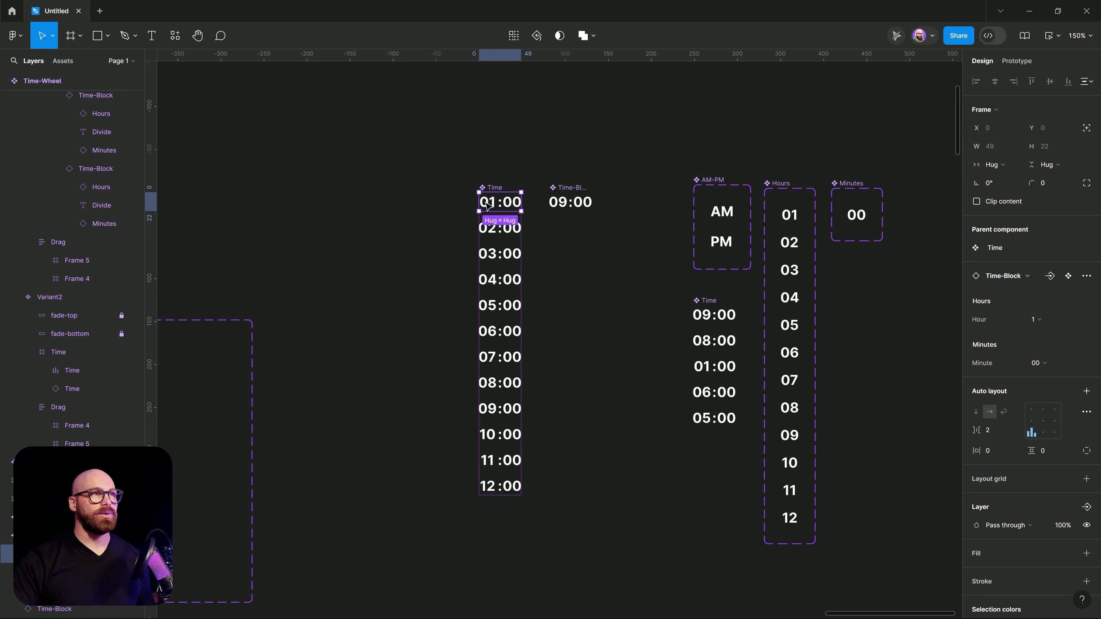
left_click(511, 494)
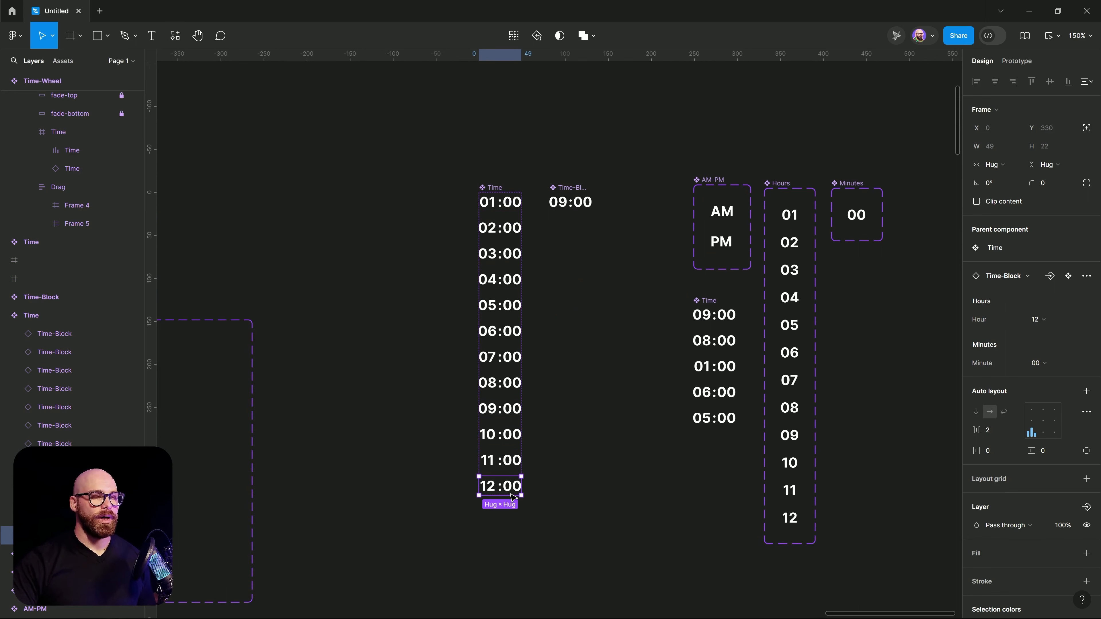
scroll(503, 485, "up", 10)
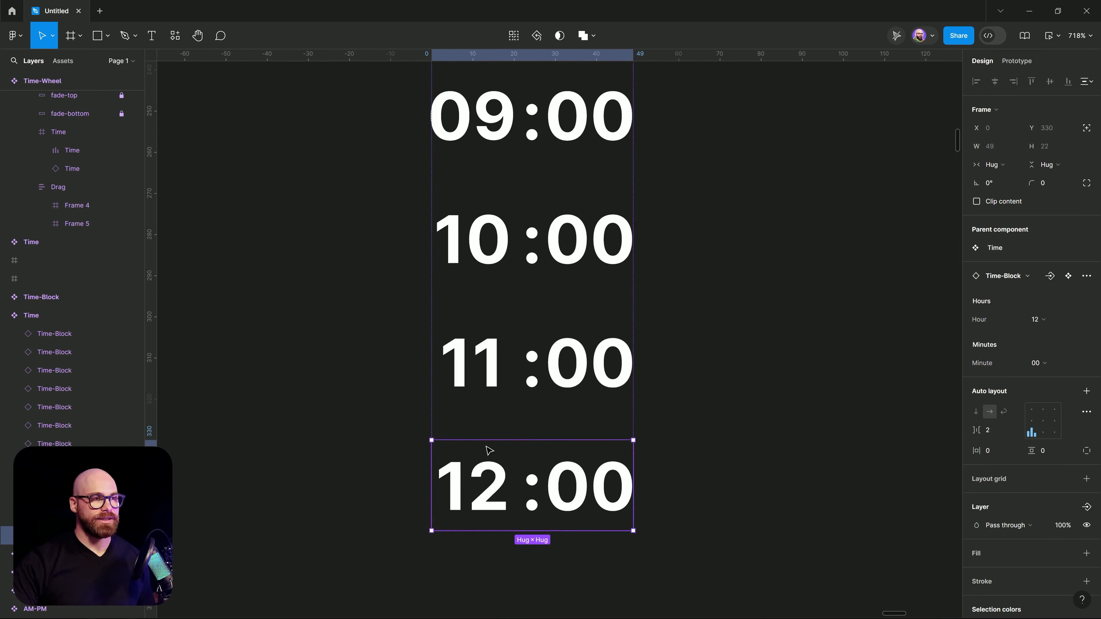
Step: Examine the nested hour instance, colon text and minute instance inside the 12:00 time block
double_click(488, 473)
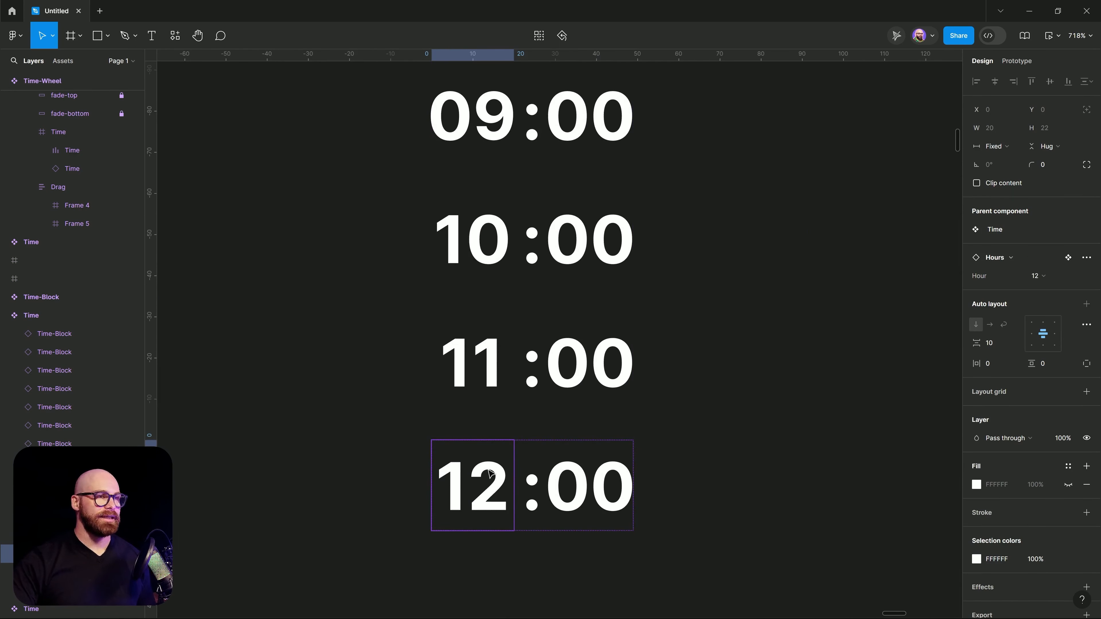
left_click(531, 493)
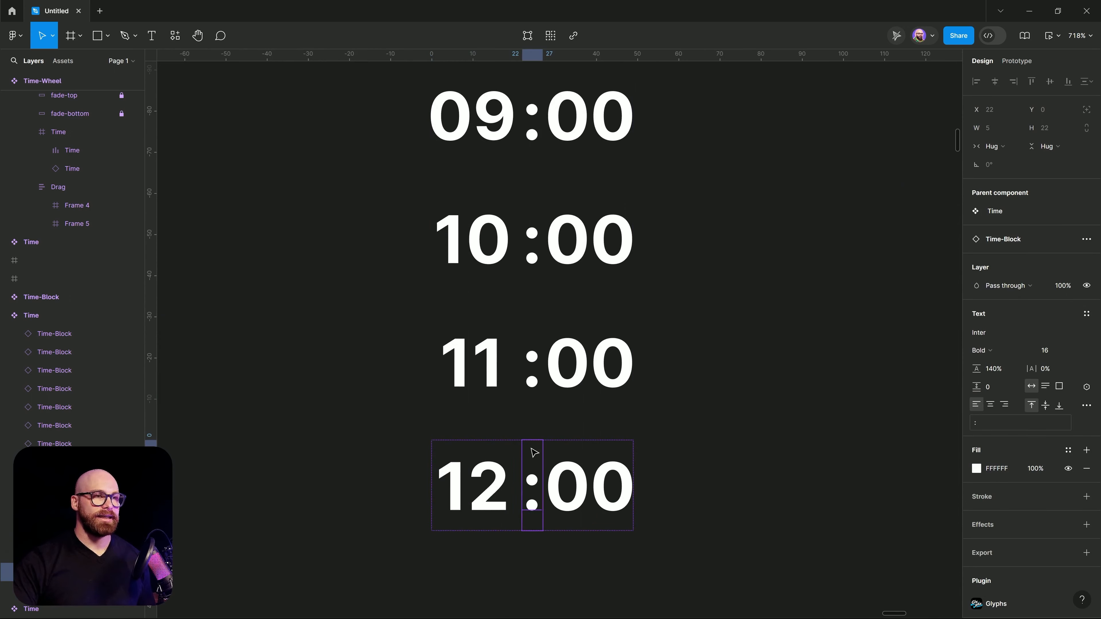
left_click(614, 456)
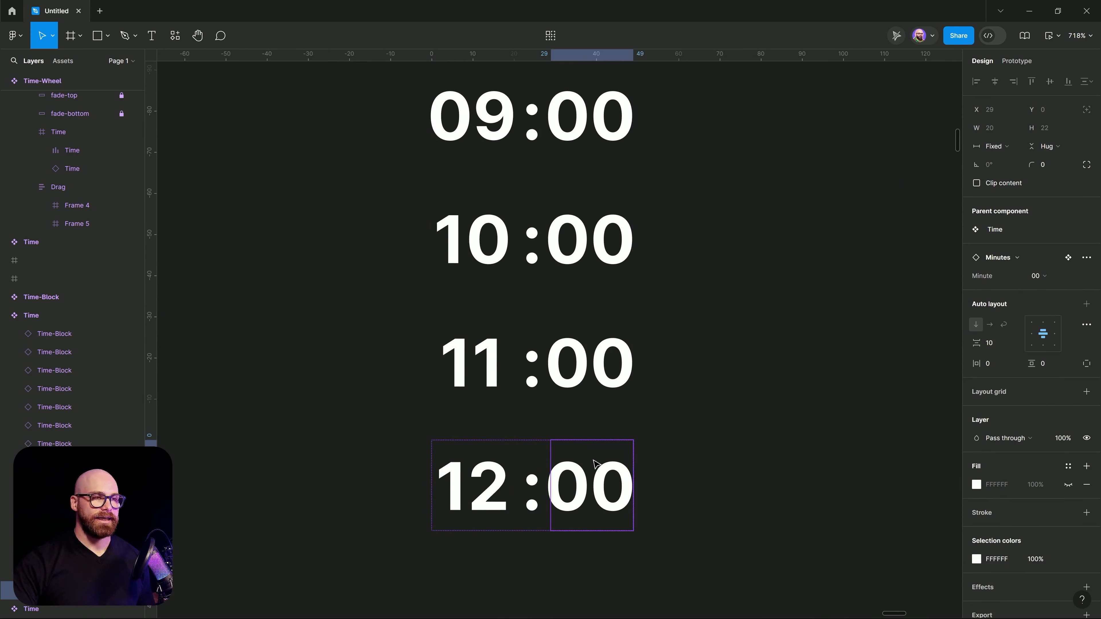
left_click(738, 474)
Step: Place a copy of the 12 hour text on the empty canvas beside the stacked times, at about X -337, Y 945
scroll(695, 451, "down", 3)
left_click_drag(721, 458, 548, 390)
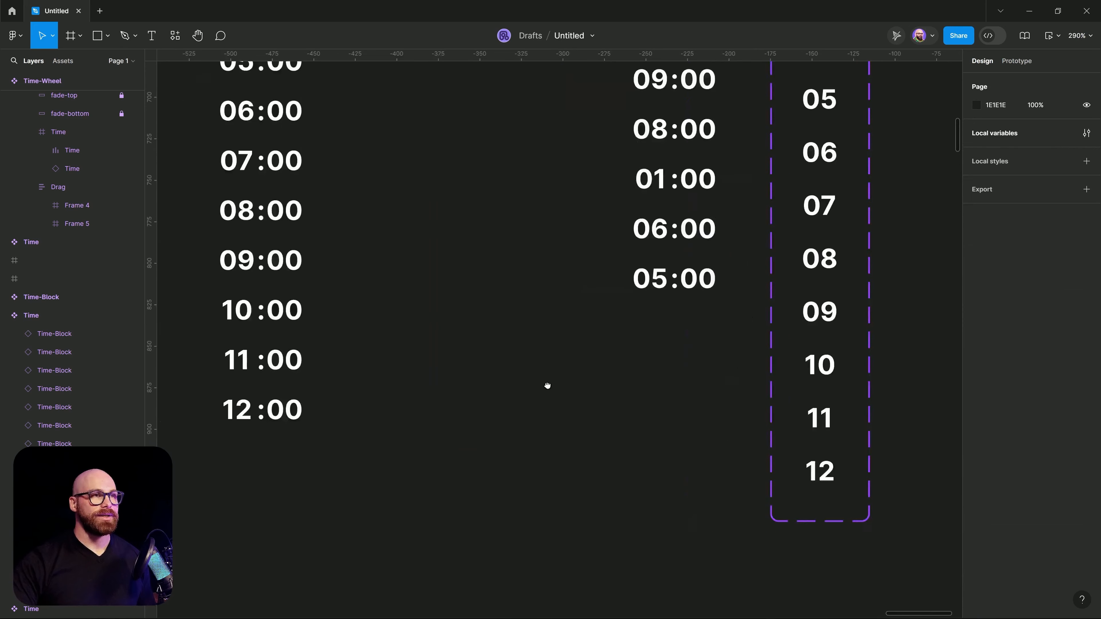
left_click(424, 406, "ctrl")
left_click_drag(423, 413, 695, 415)
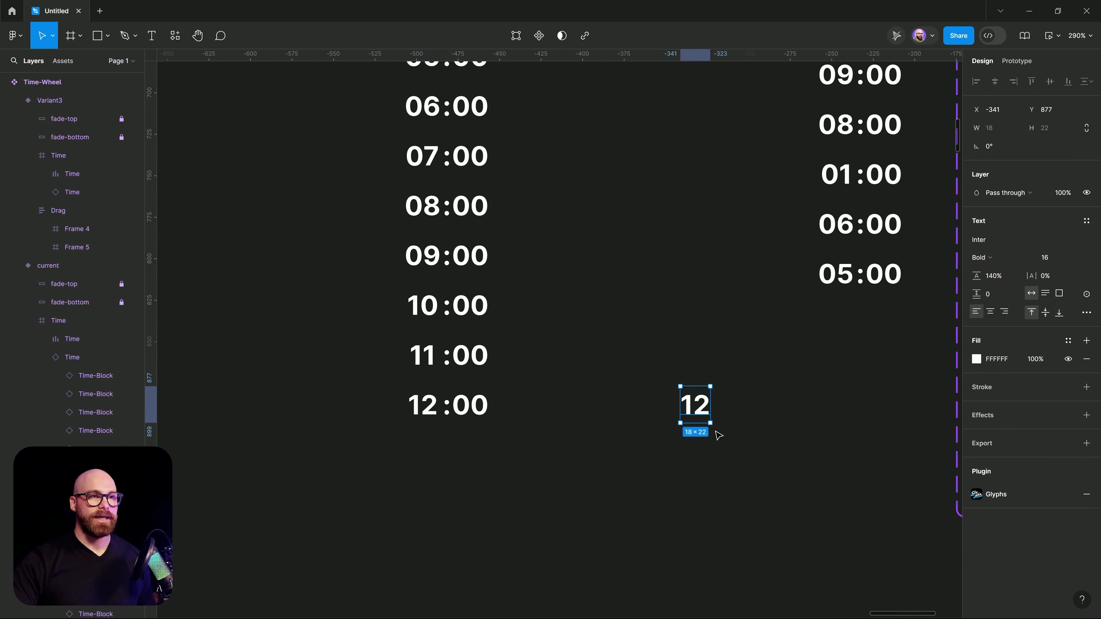
left_click_drag(648, 298, 554, 118)
left_click_drag(616, 227, 616, 338)
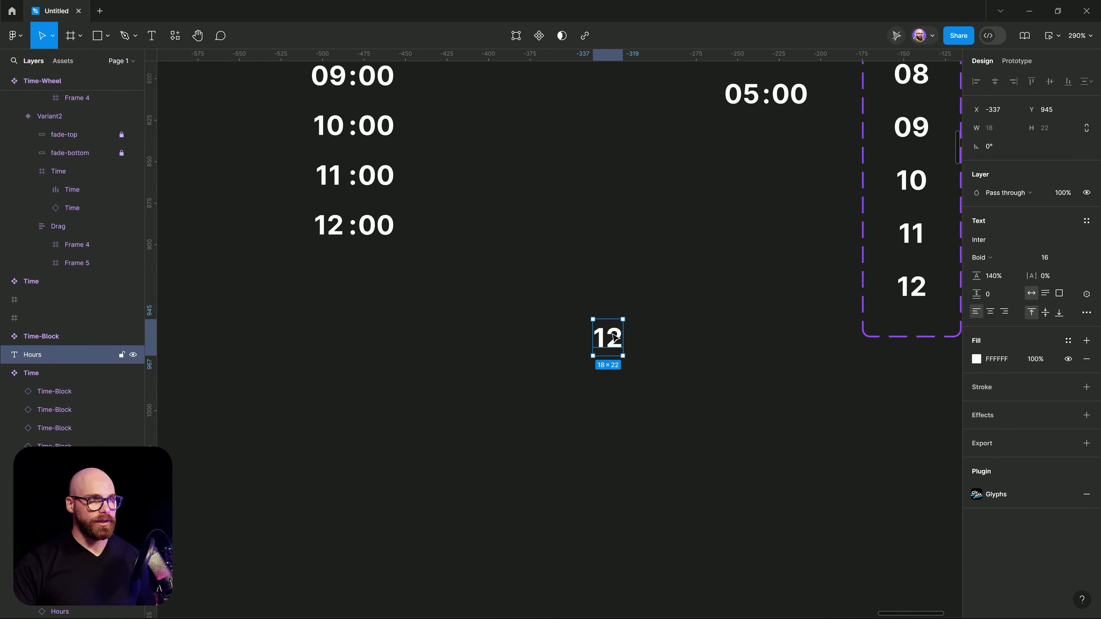
Step: Wrap the loose 12 text in an auto layout frame with item spacing, horizontal padding and vertical padding all set to 0
key("shift+a")
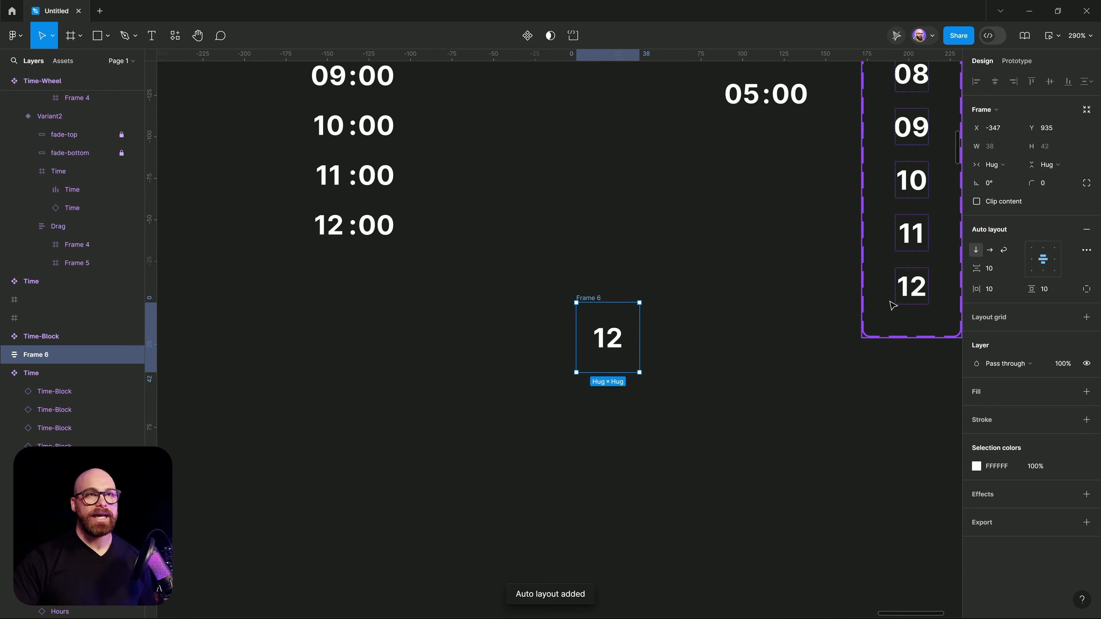
left_click(999, 291)
type("0")
left_click(994, 268)
type("0")
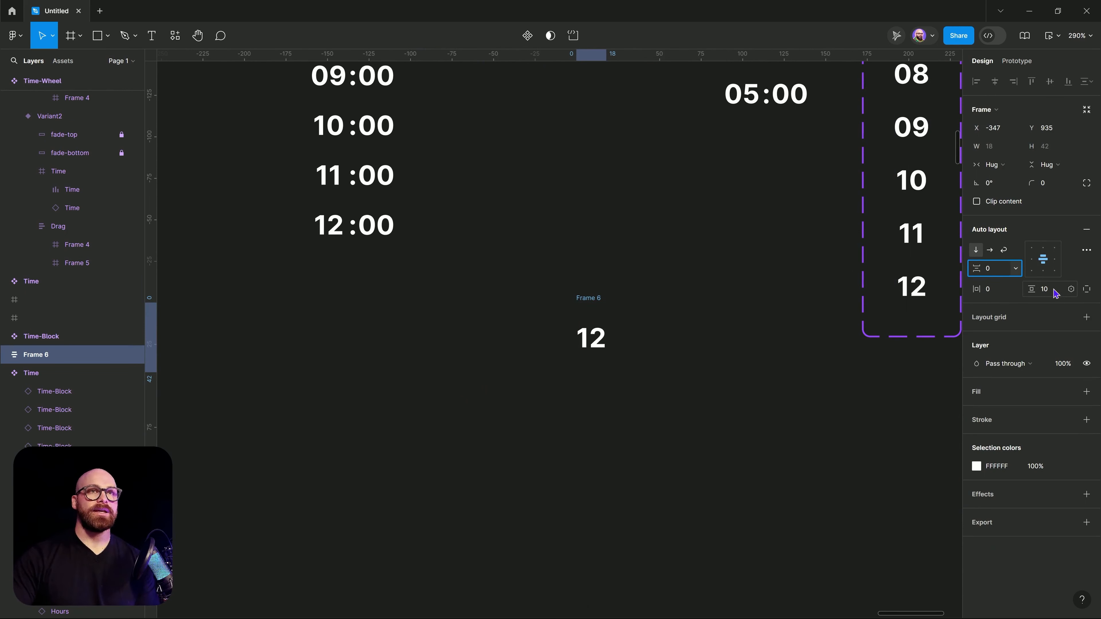
left_click(1044, 290)
type("0")
key("Return")
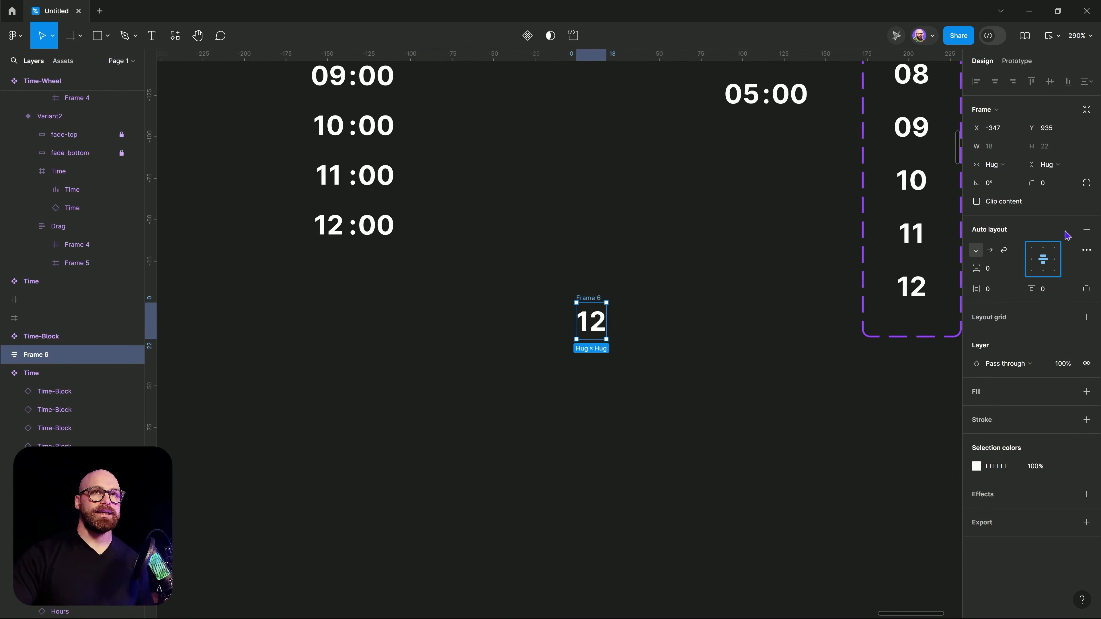
Step: Set the width of the frame around the 12 to 20 and check the text inside it
left_click(993, 146)
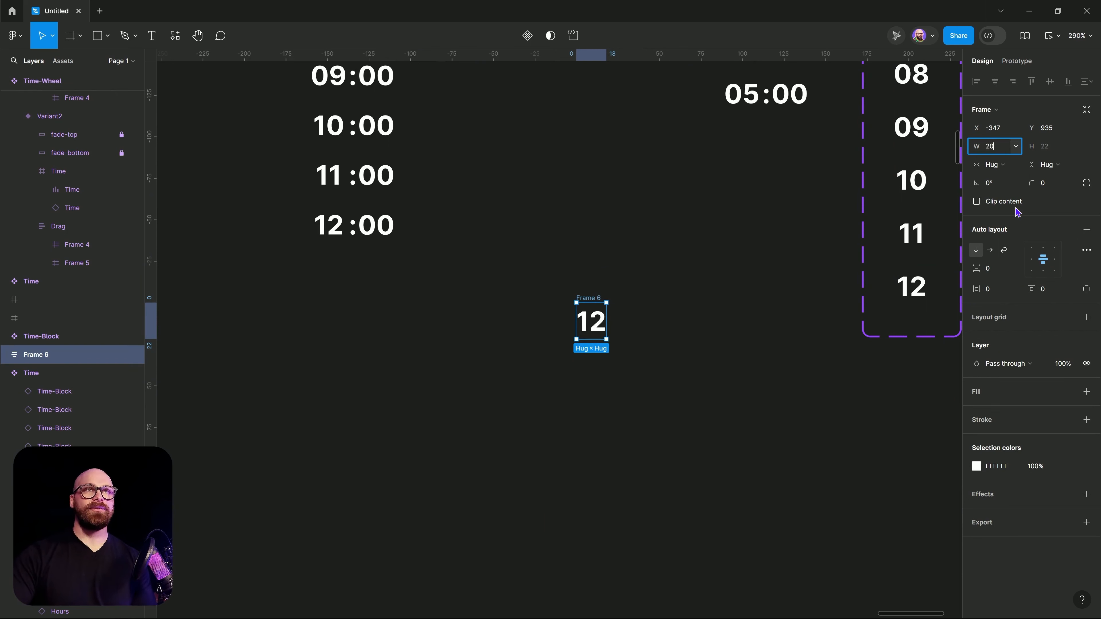
type("20")
key("Return")
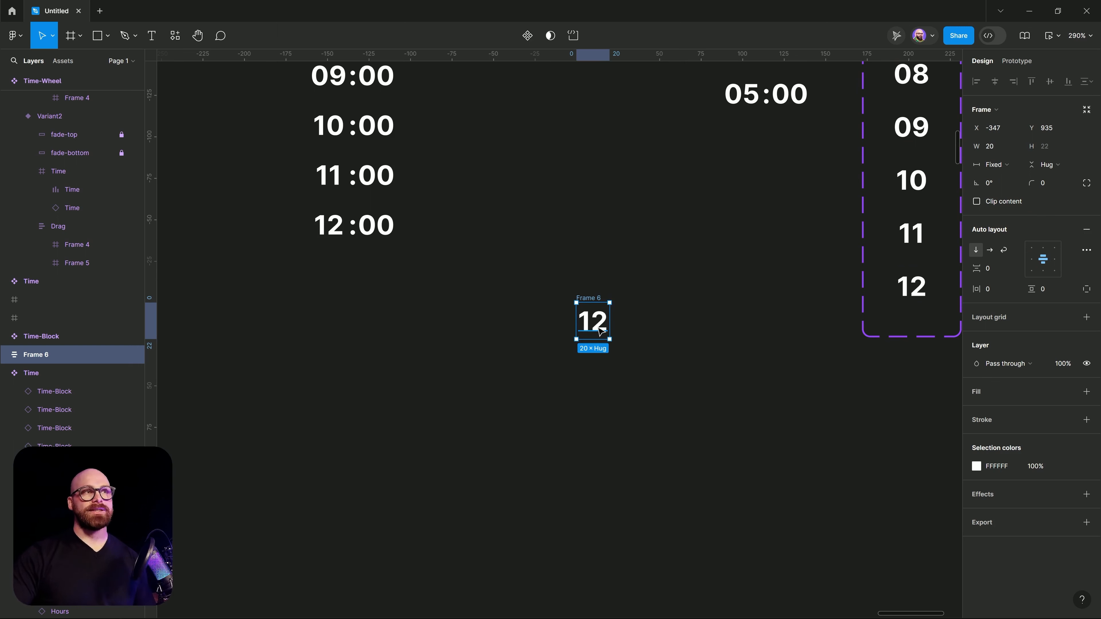
double_click(600, 331)
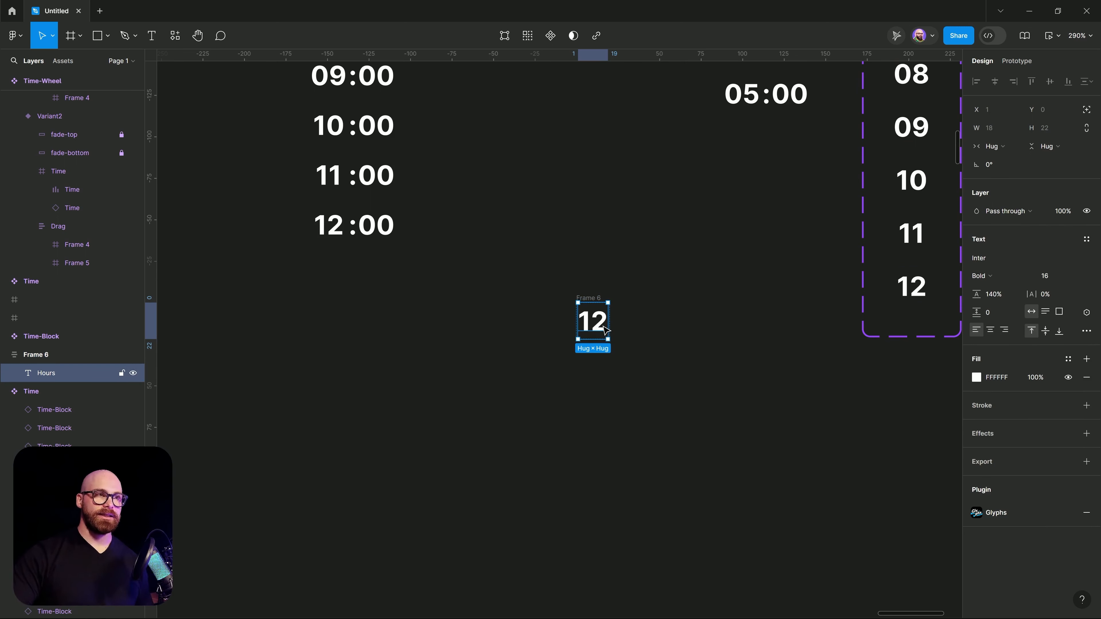
left_click(699, 320)
Step: Rename the frame around the 12 as Hour and turn it into a component
left_click(599, 299)
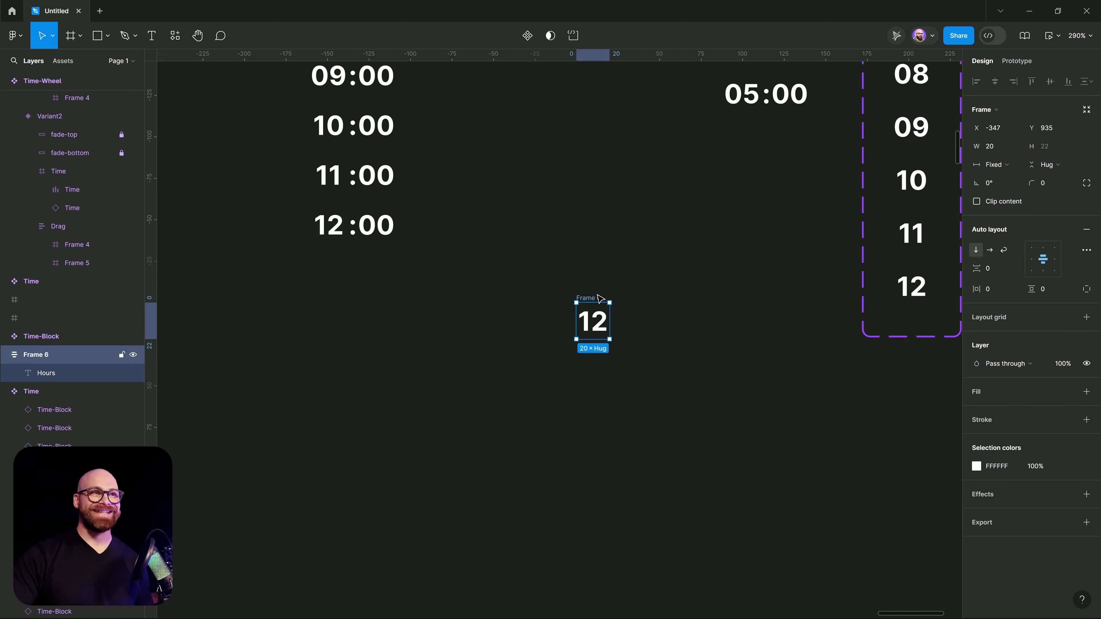
double_click(588, 298)
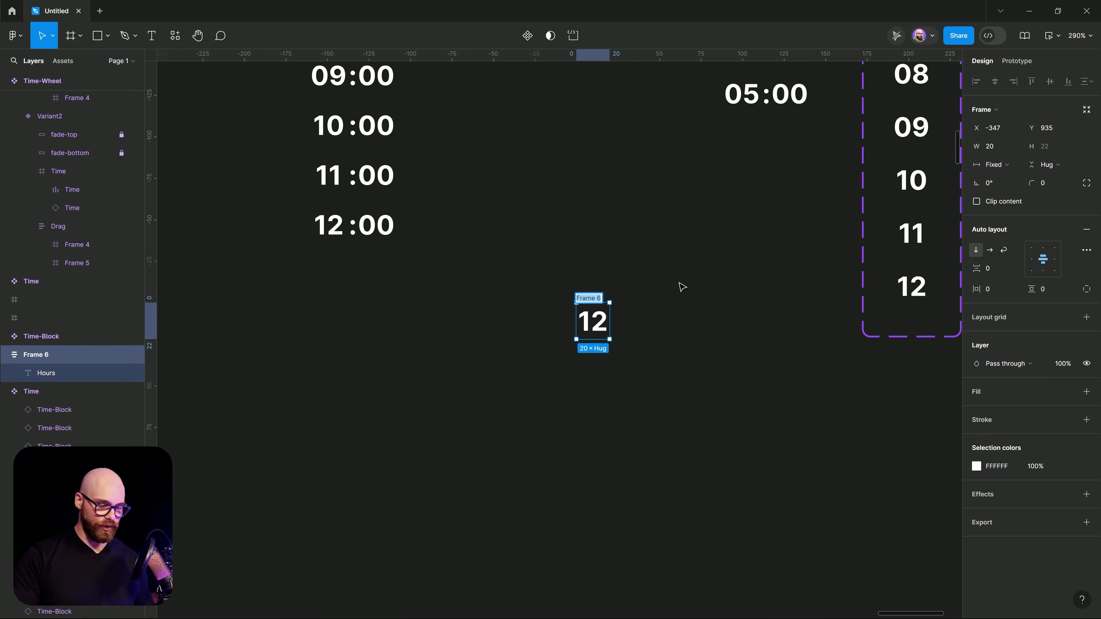
type("Hour")
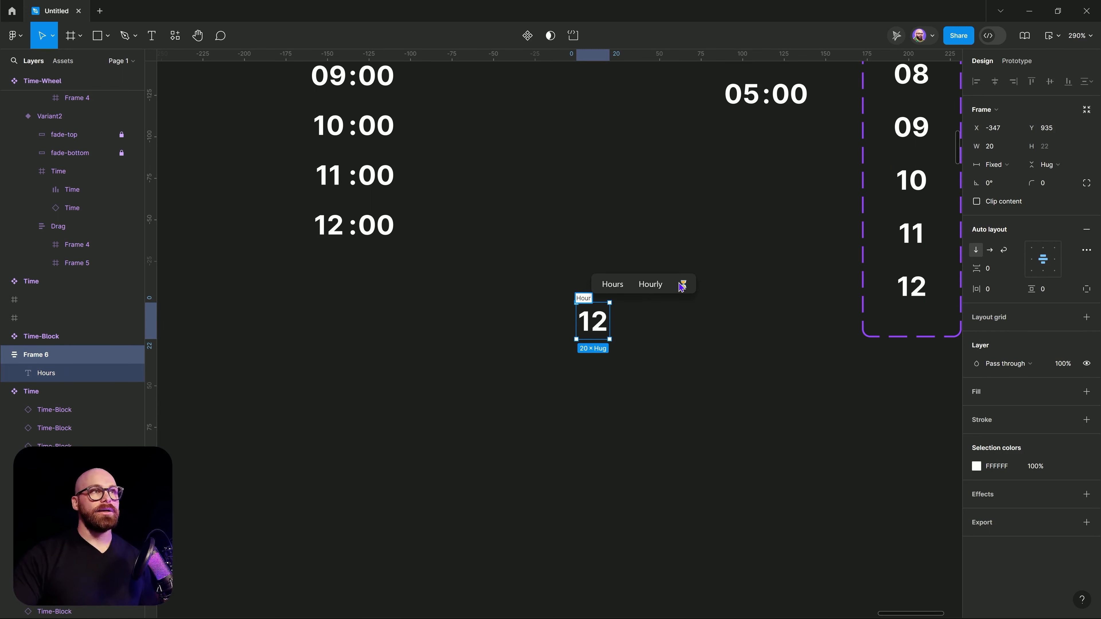
left_click(602, 265)
left_click(582, 300)
right_click(582, 301)
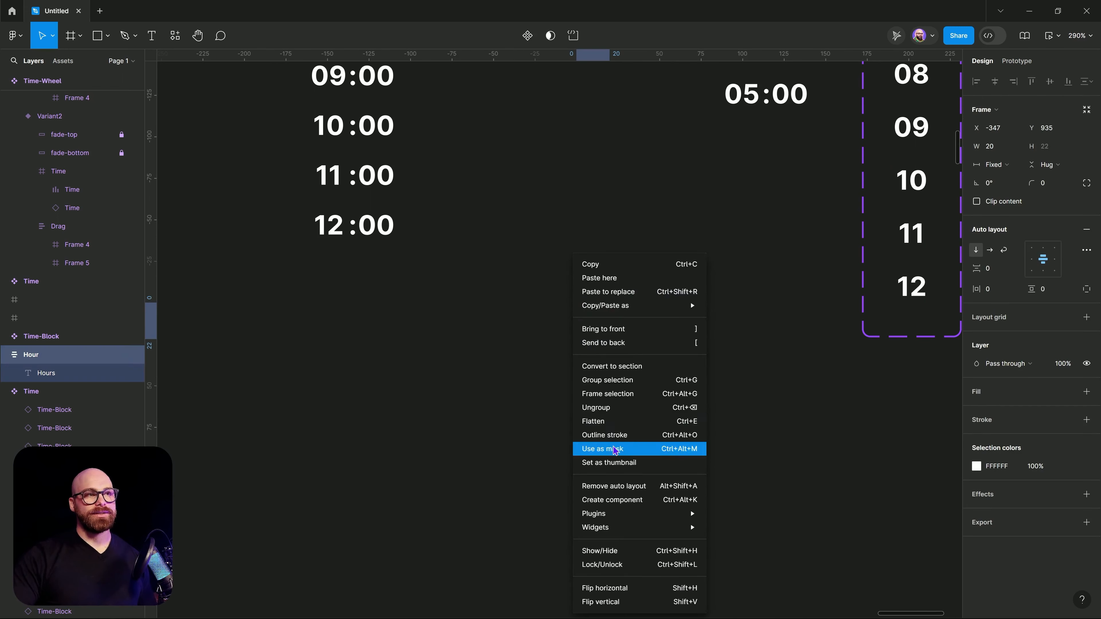
left_click(624, 500)
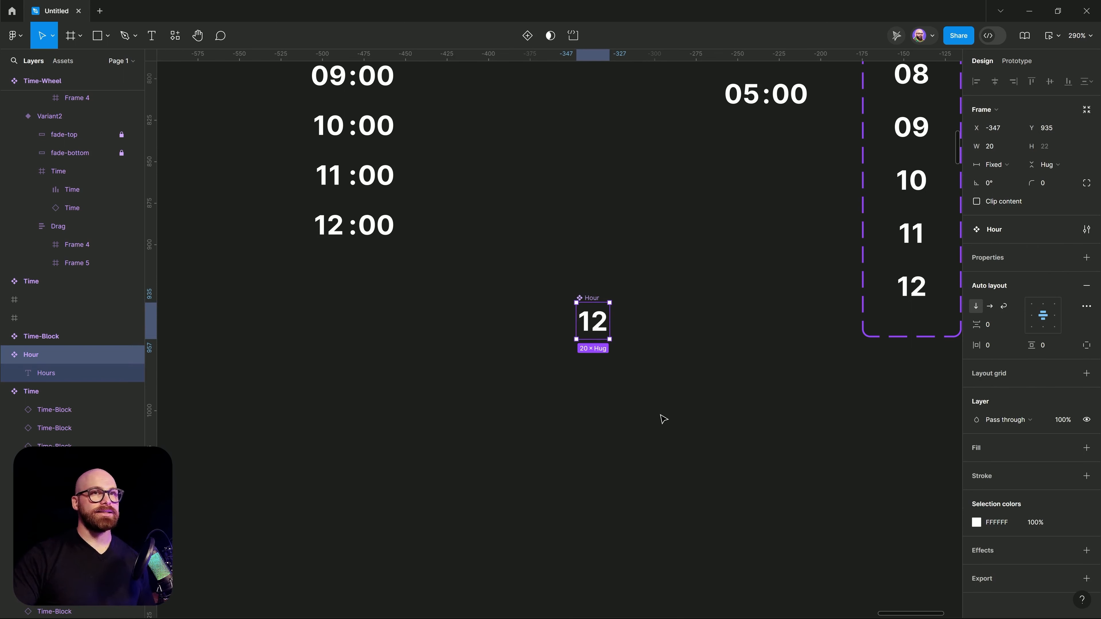
Step: Add a variant property to the Hour component and apply auto layout to the resulting component set
left_click(1086, 257)
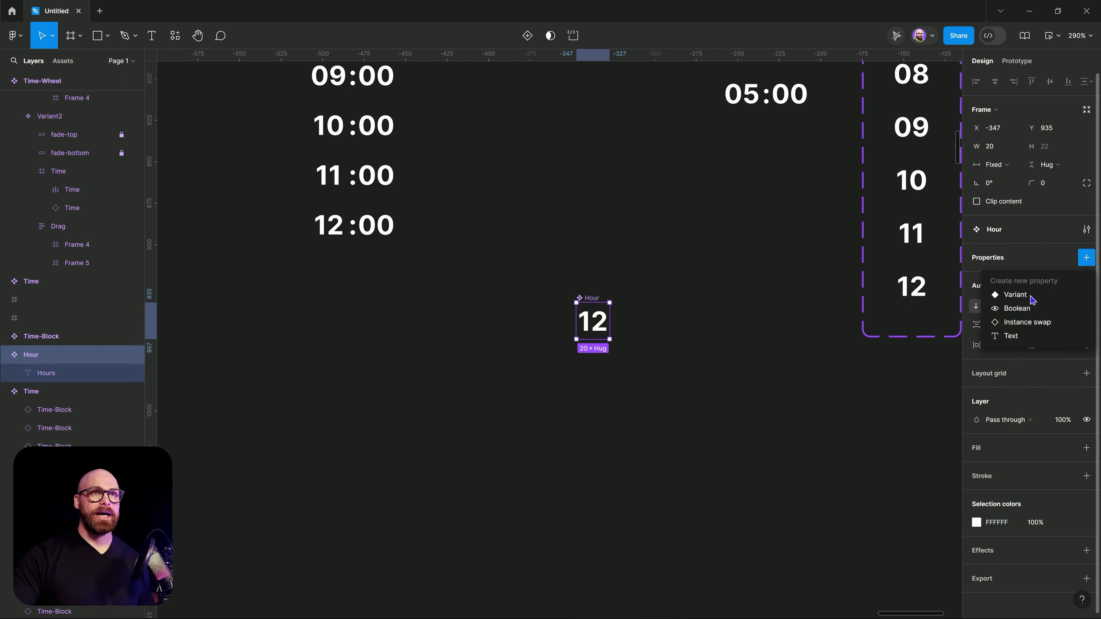
left_click(1053, 298)
scroll(622, 384, "down", 2)
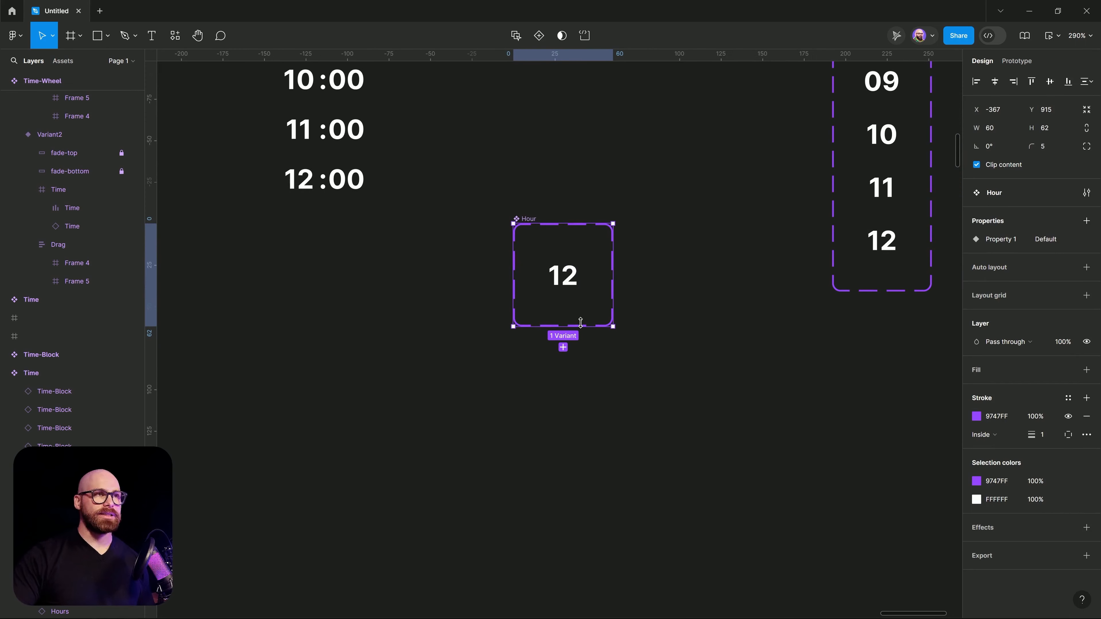
left_click(1086, 268)
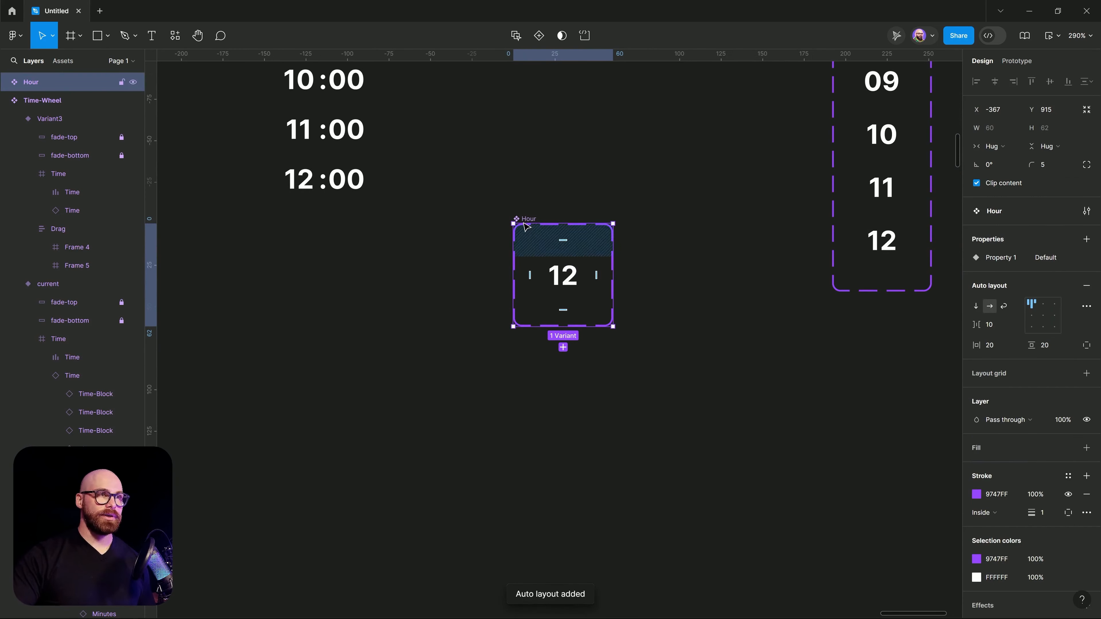
Step: Duplicate the default Hour variant twice and move the component set further down the canvas
double_click(562, 286)
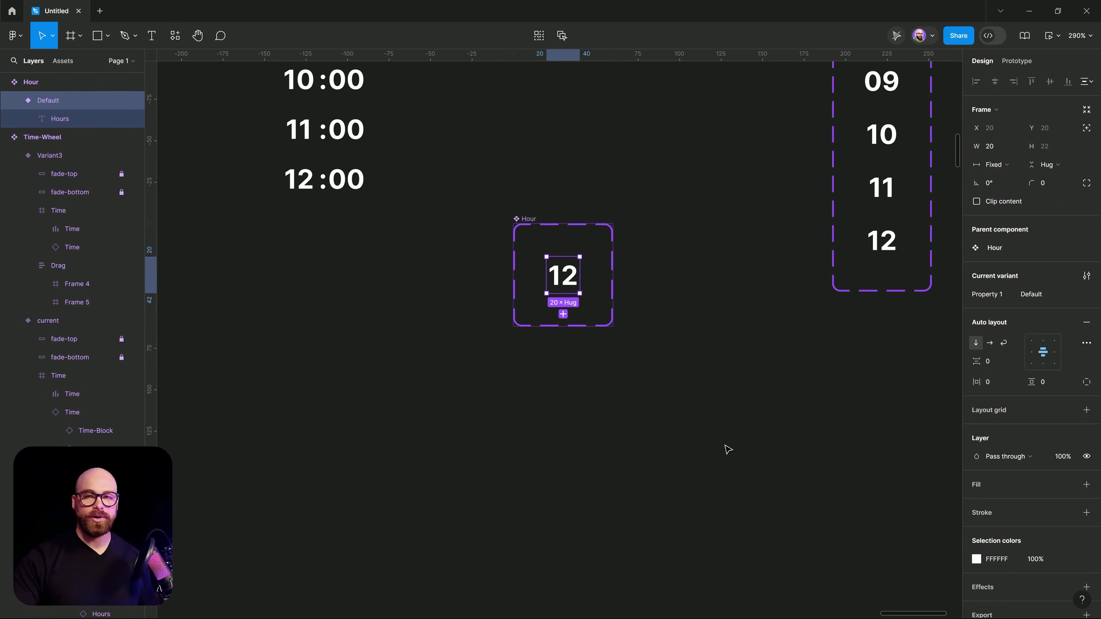
key("ctrl+d")
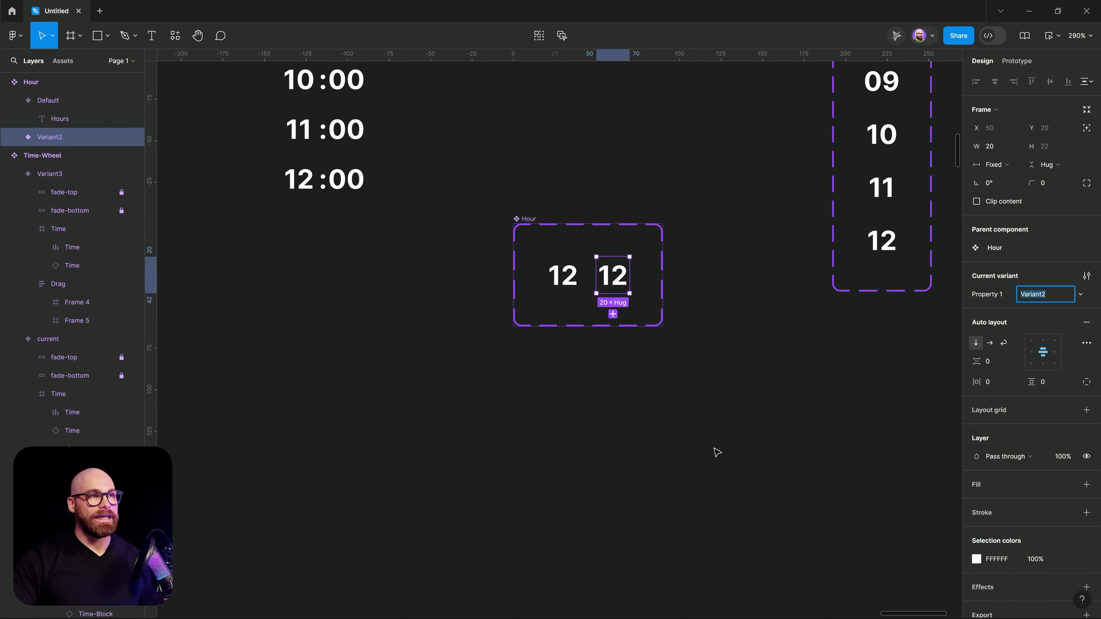
key("ctrl+d")
scroll(737, 434, "right", 2)
scroll(737, 434, "down", 1)
left_click_drag(475, 189, 423, 419)
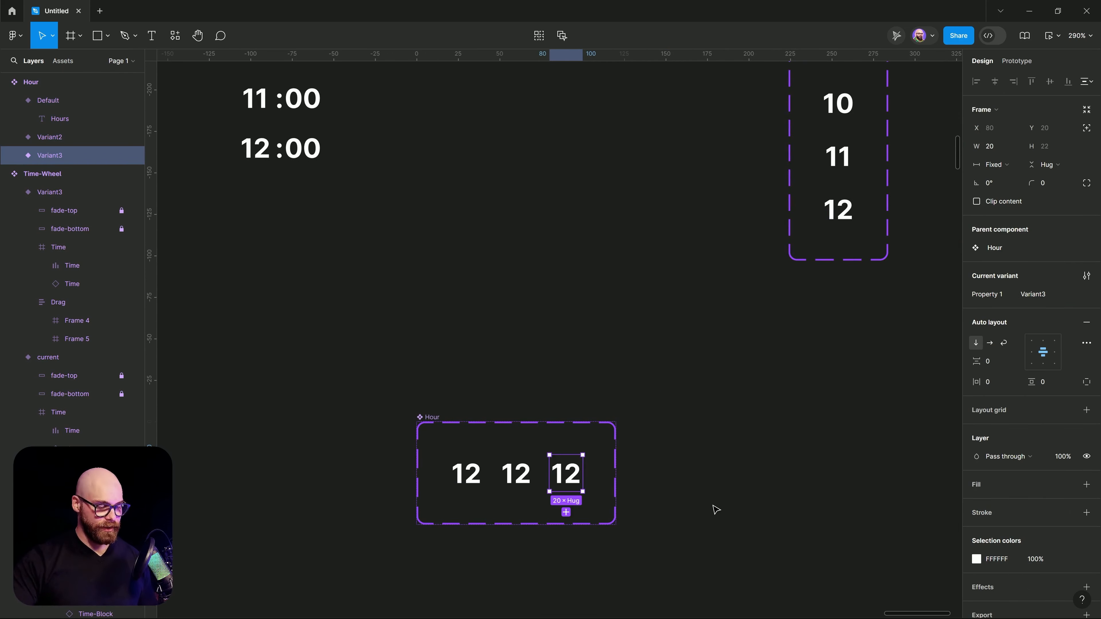
Step: Duplicate the last Hour variant seven more times to make ten variants in the set
key("ctrl+d")
key("ctrl+d")
key("ctrl+d")
key("ctrl+d")
key("ctrl+d")
key("ctrl+d")
key("ctrl+d")
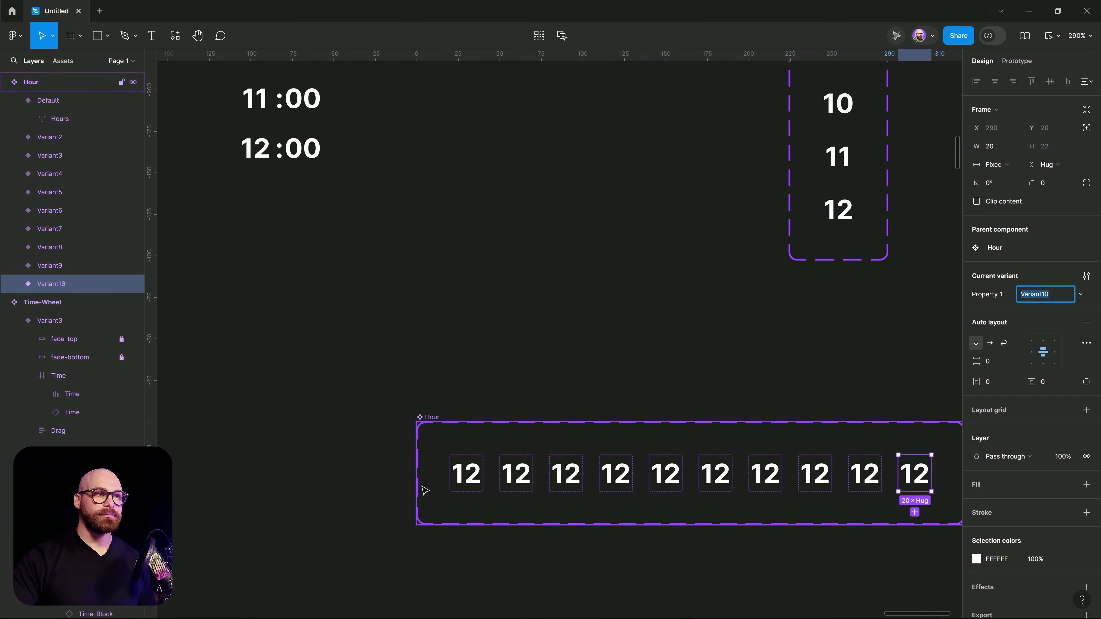
Step: Change the text of the second to fifth Hour variants to 11, 10, 9 and 8
double_click(466, 478)
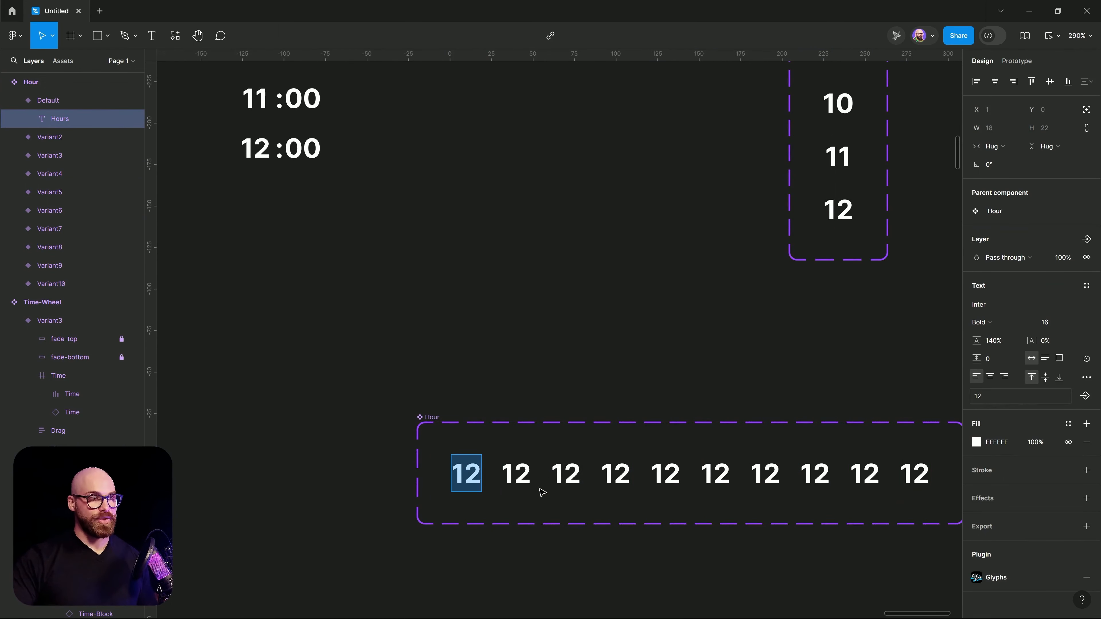
double_click(520, 477)
type("11")
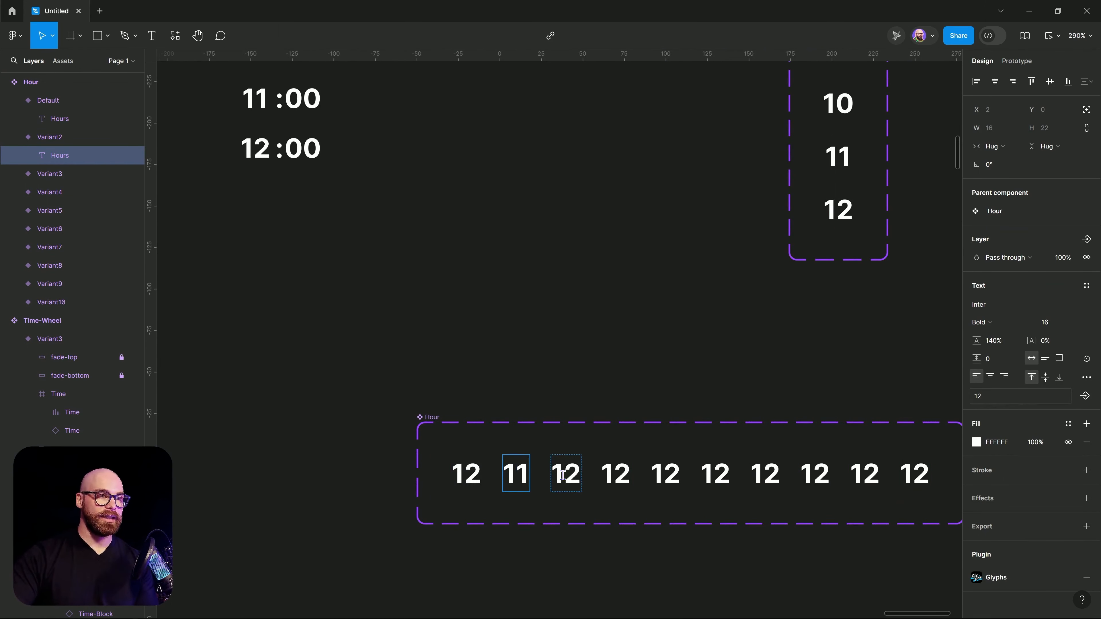
double_click(562, 476)
type("10")
double_click(611, 476)
scroll(682, 418, "right", 5)
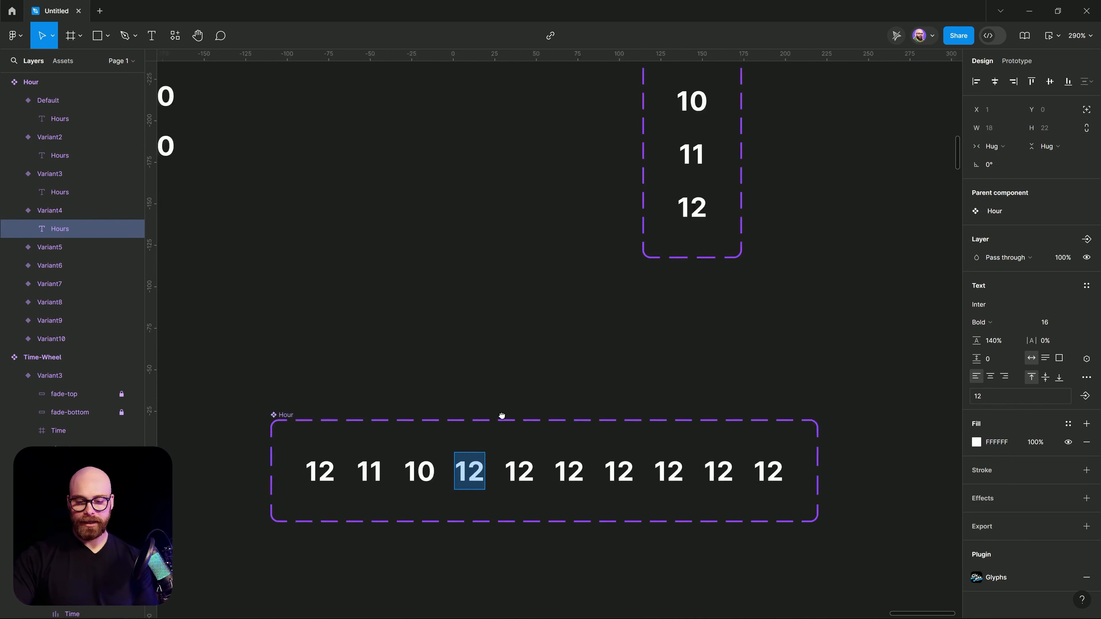
scroll(502, 416, "right", 1)
type("9")
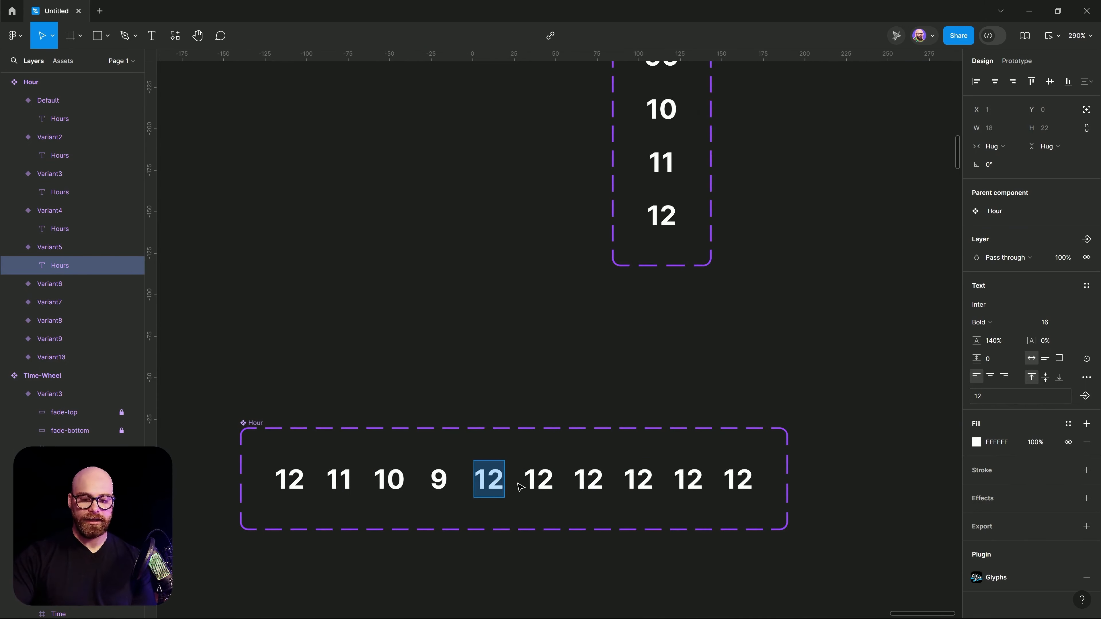
type("8")
Step: Change the text of the sixth to tenth Hour variants to 7, 6, 5, 4 and 3
double_click(548, 478)
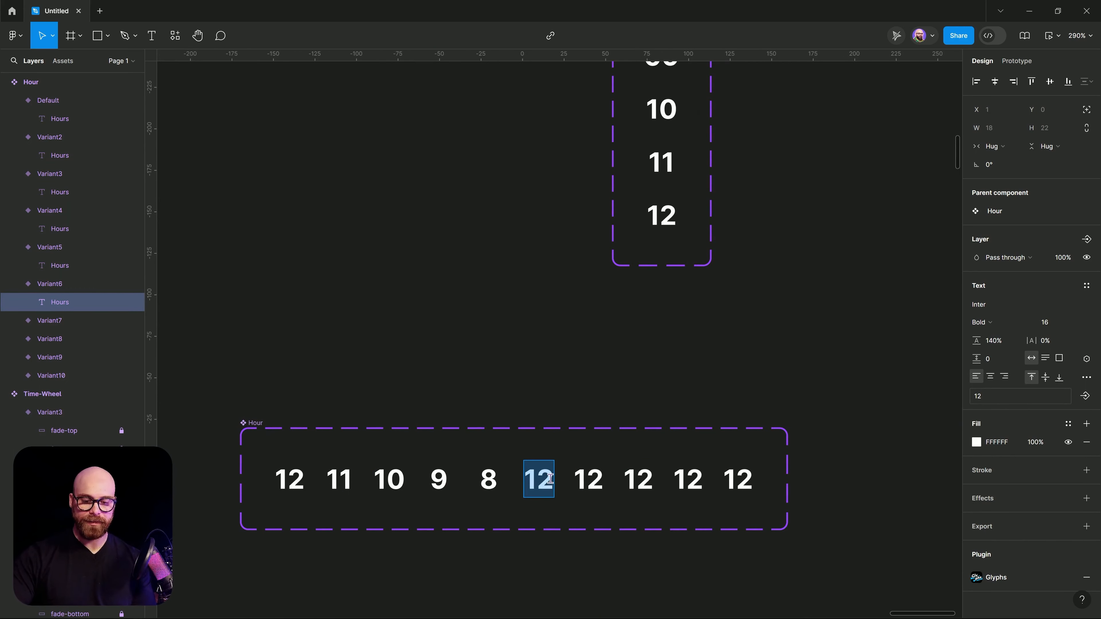
type("7")
double_click(591, 479)
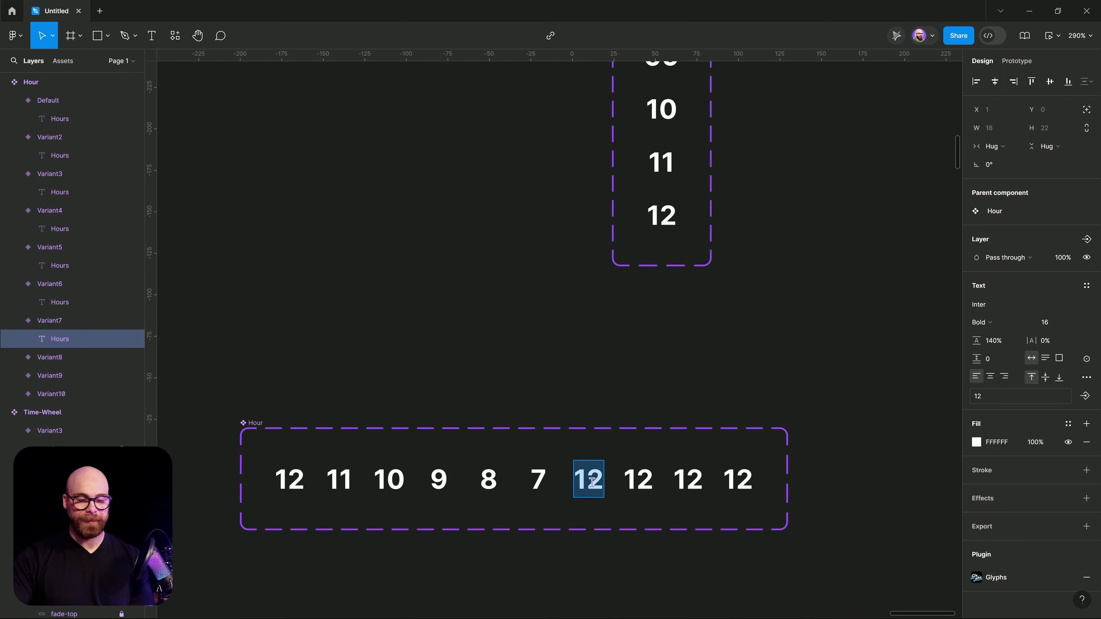
type("6")
double_click(636, 483)
type("5")
key("Tab")
type("4")
key("Tab")
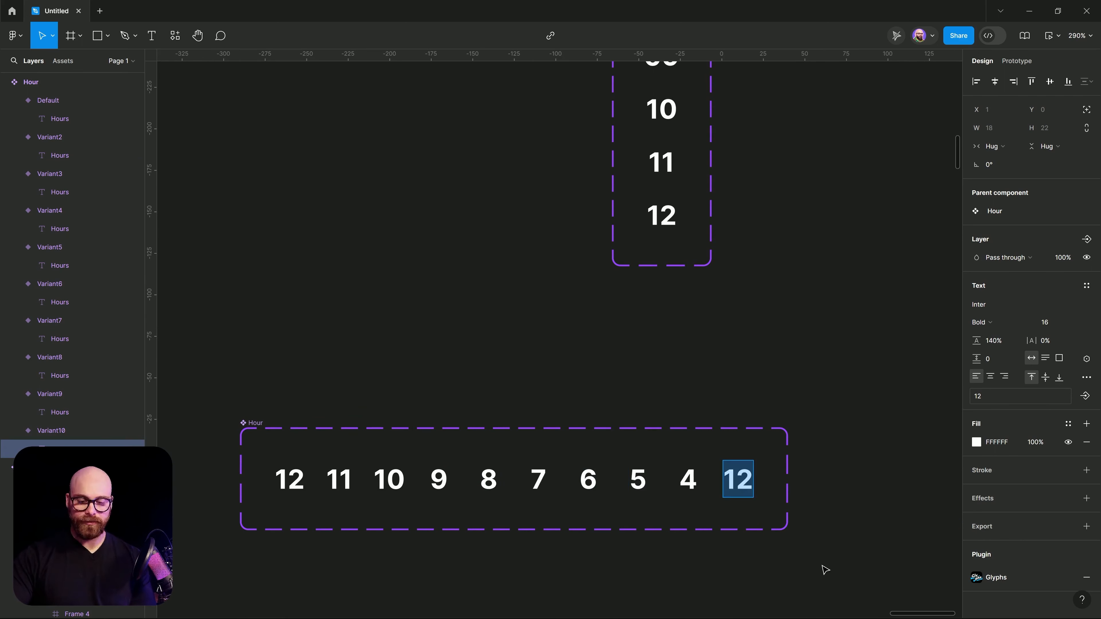
type("3")
key("Escape")
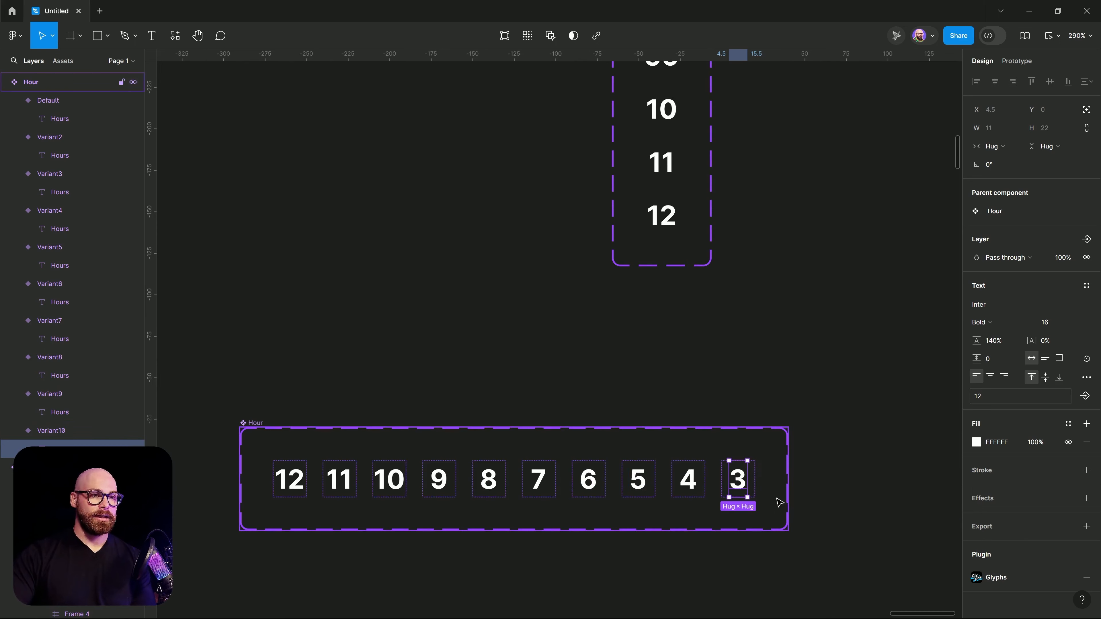
Step: Duplicate the last Hour variant once and change the text of both 3 variants to 03
key("Escape")
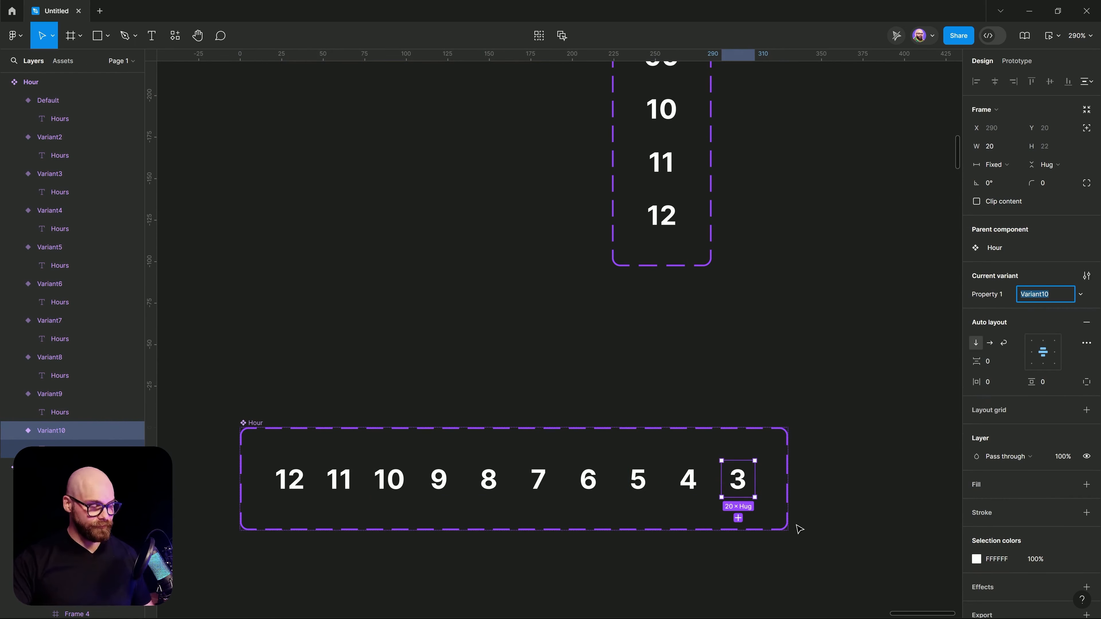
key("ctrl+d")
double_click(789, 481)
double_click(790, 484)
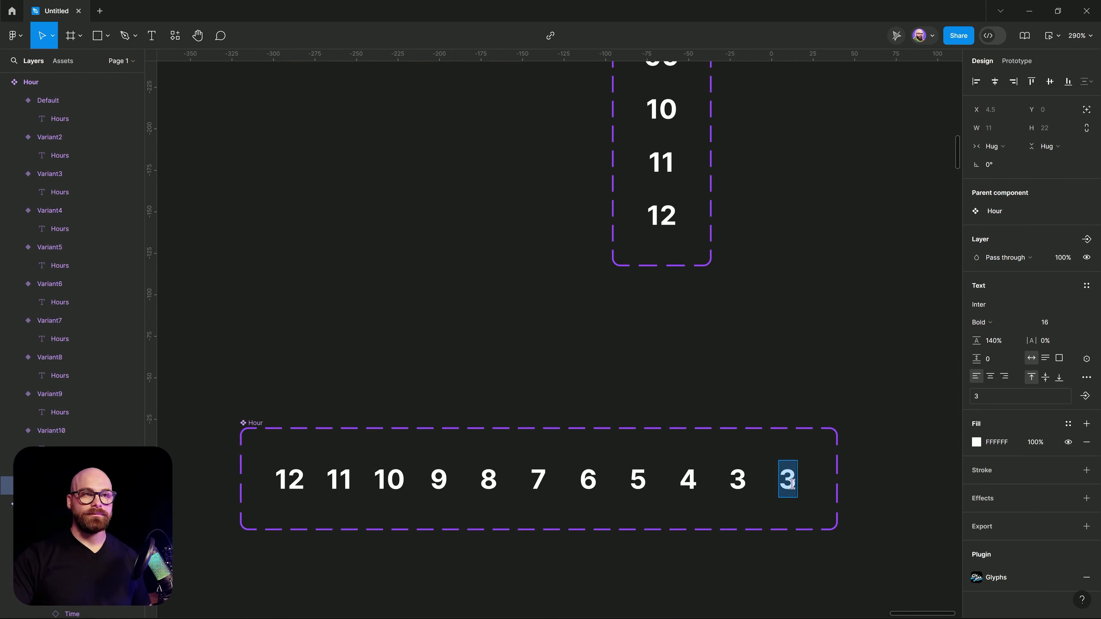
left_click(786, 485)
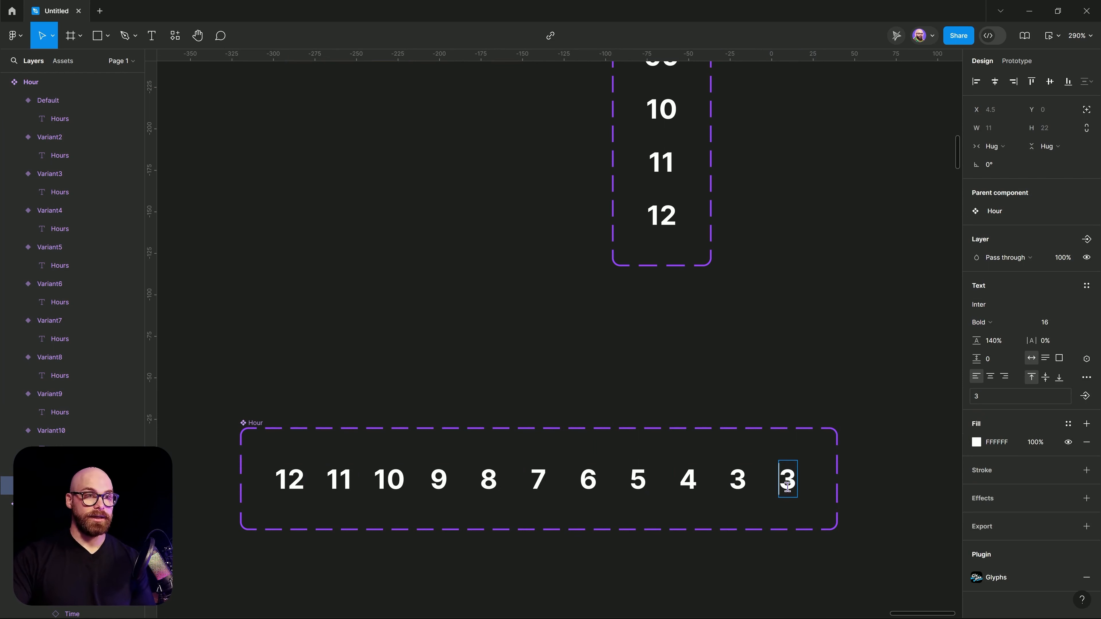
type("0")
left_click(735, 482)
type("0")
Step: Add a leading zero to the 4, 5, 6 and 7 Hour variants so they read 04, 05, 06 and 07
left_click(683, 482)
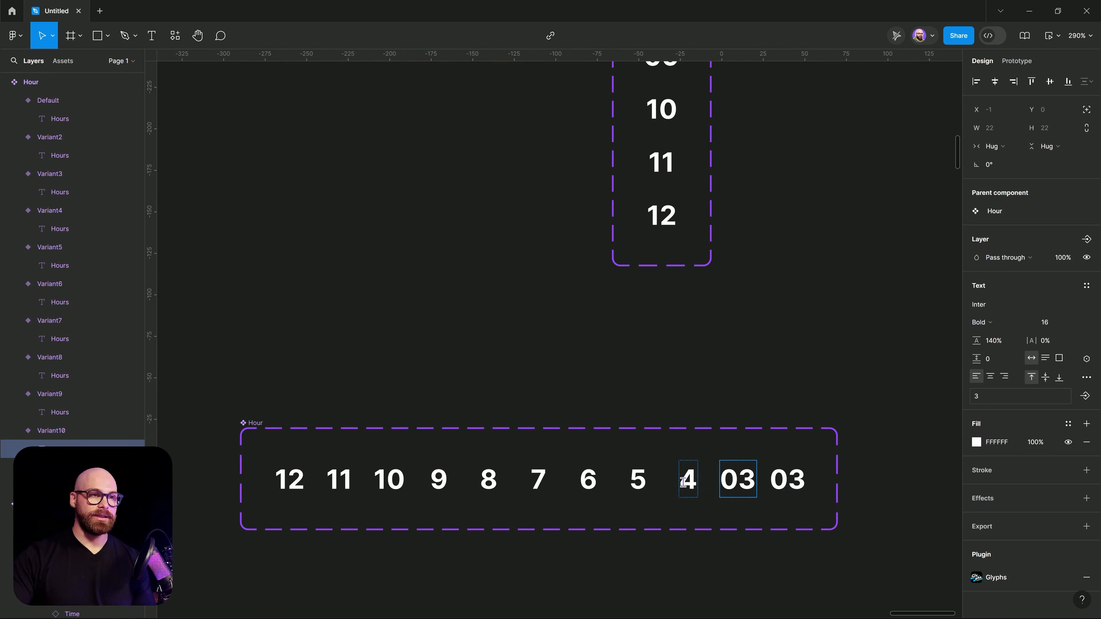
type("0")
left_click(648, 483)
type("0")
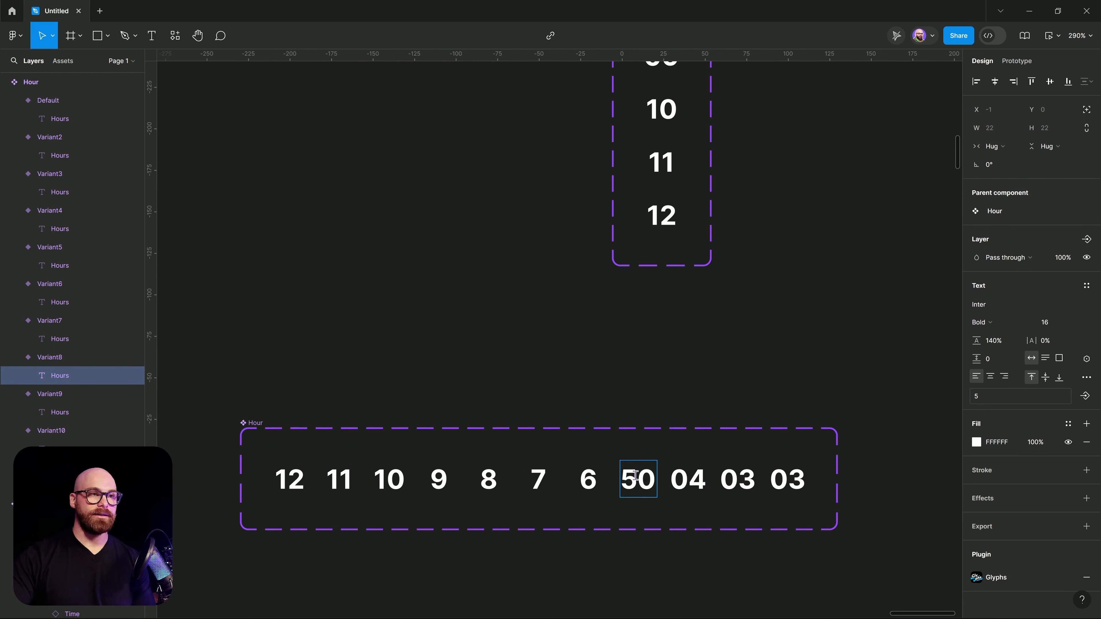
key("BackSpace")
key("Left")
type("0")
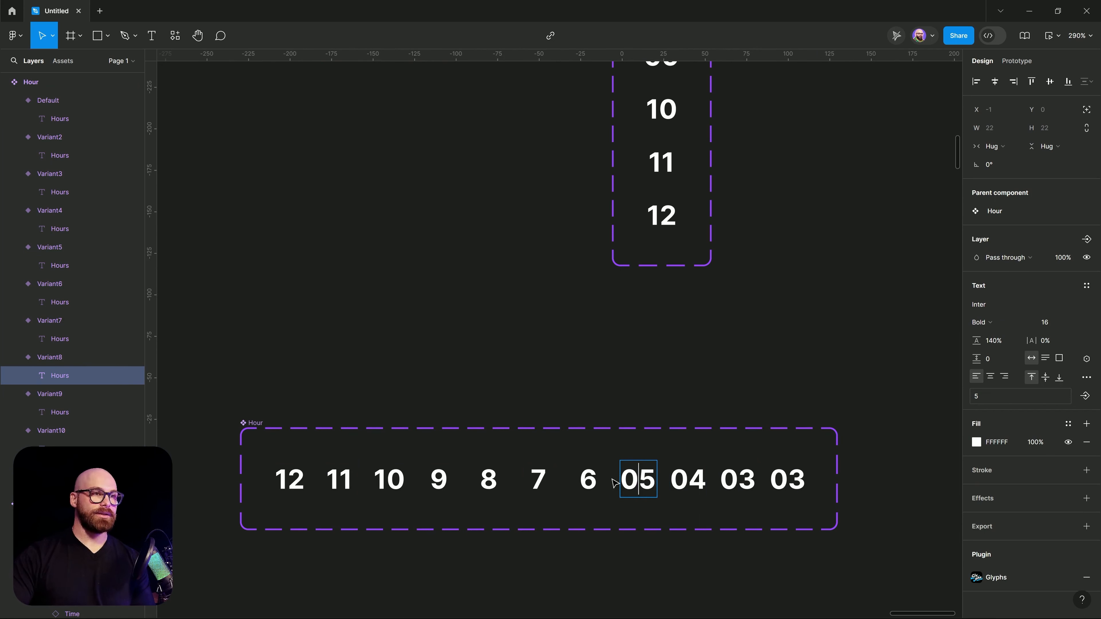
left_click(581, 481)
type("0")
left_click(534, 481)
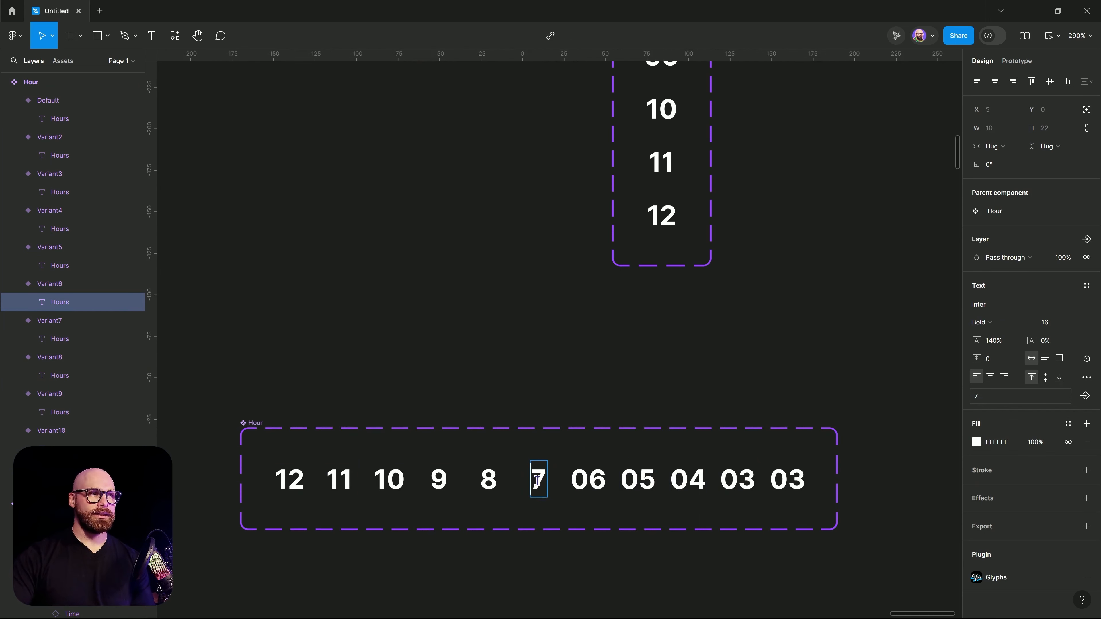
type("0")
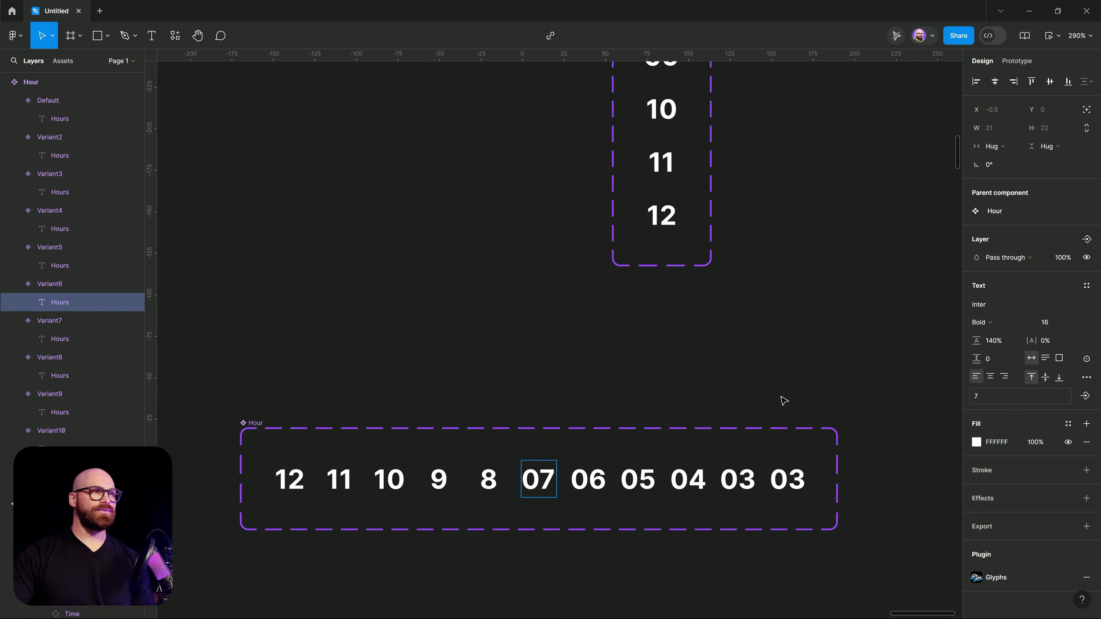
key("Escape")
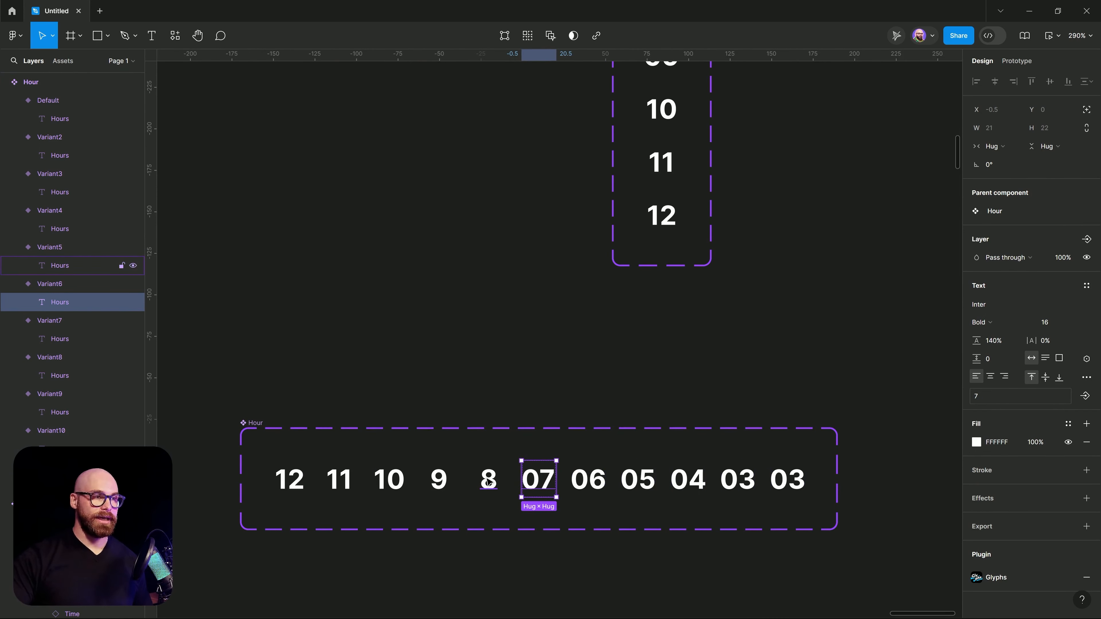
Step: Set the text in the 8 variant to fill its container's width and align it right
left_click(489, 486)
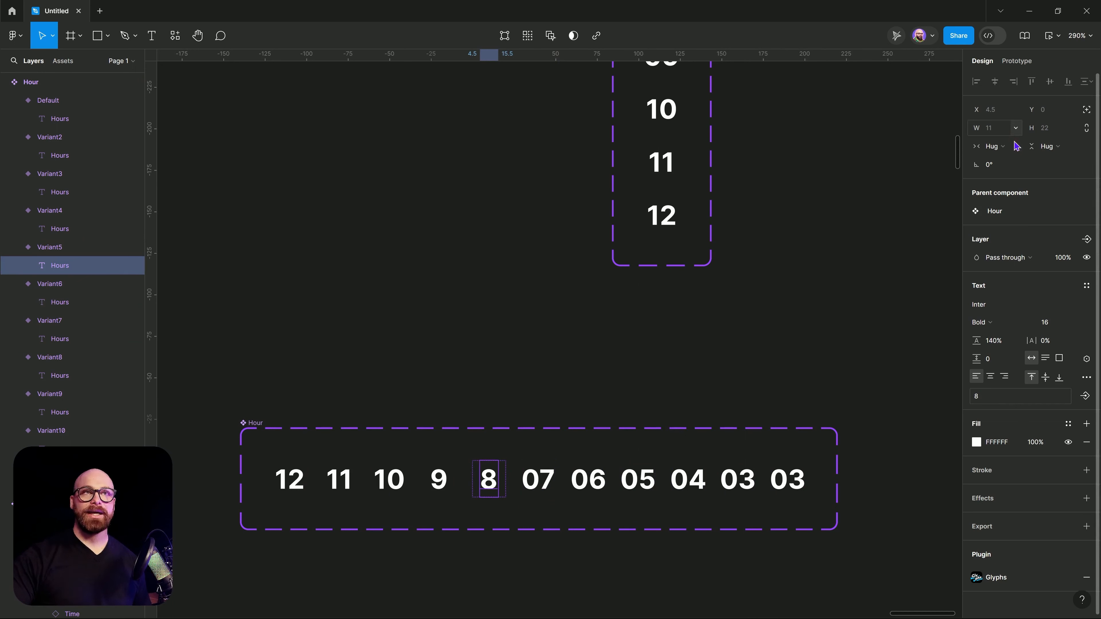
left_click(1000, 146)
left_click(1007, 161)
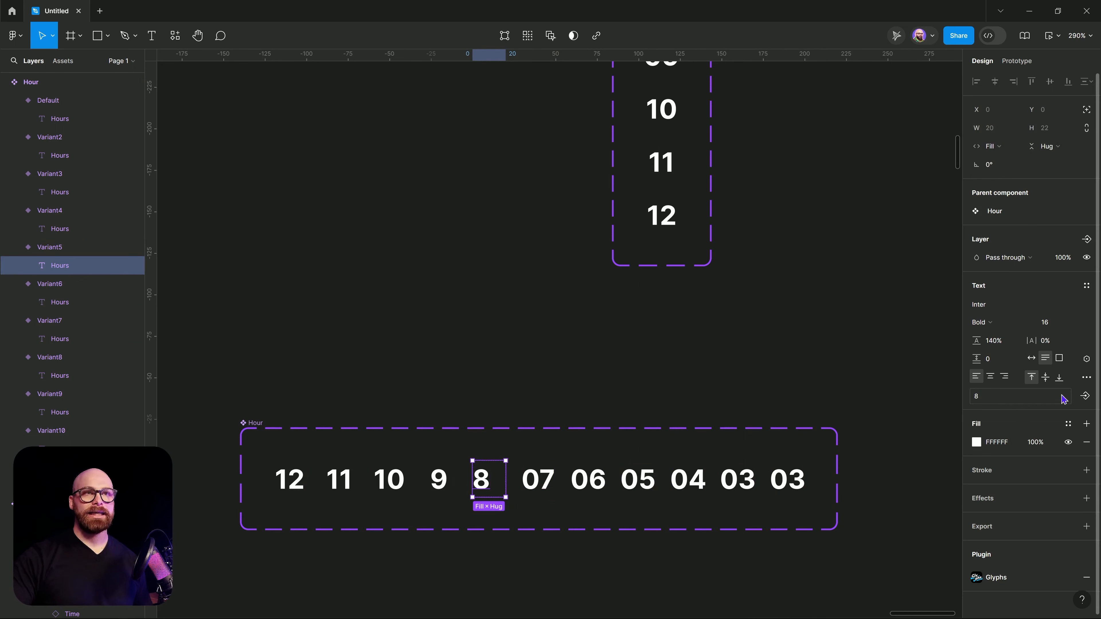
left_click(1004, 377)
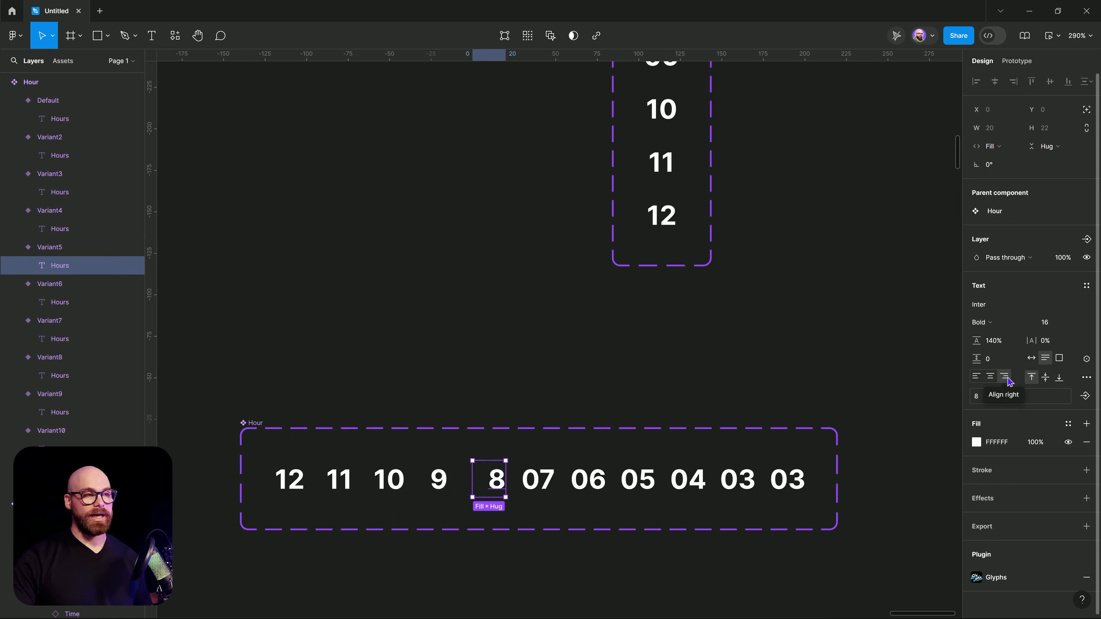
scroll(483, 502, "up", 3)
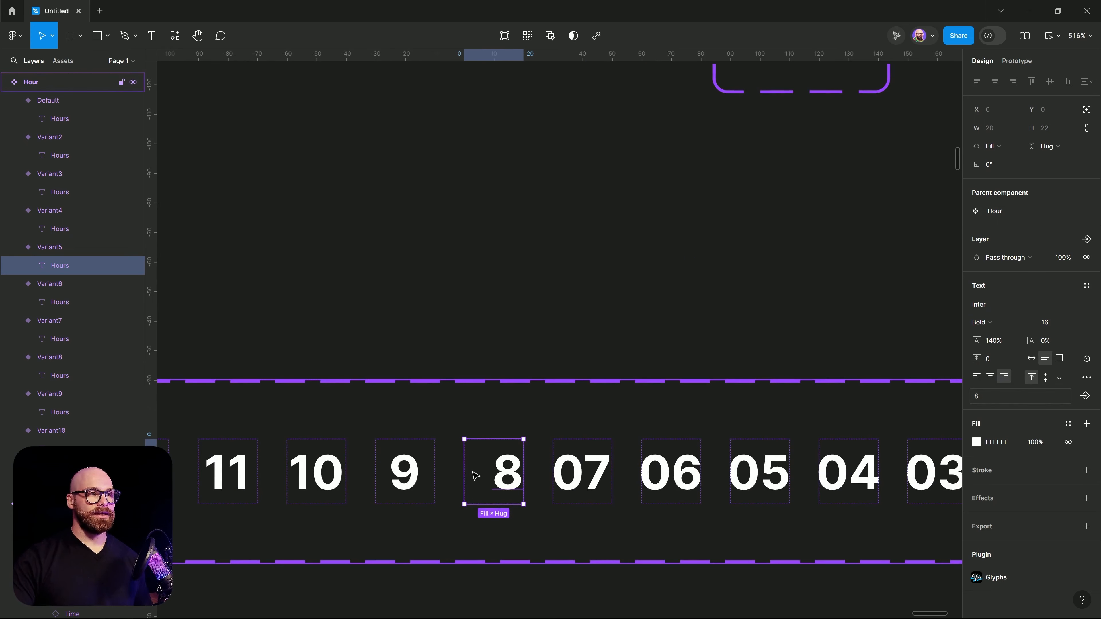
key("Escape")
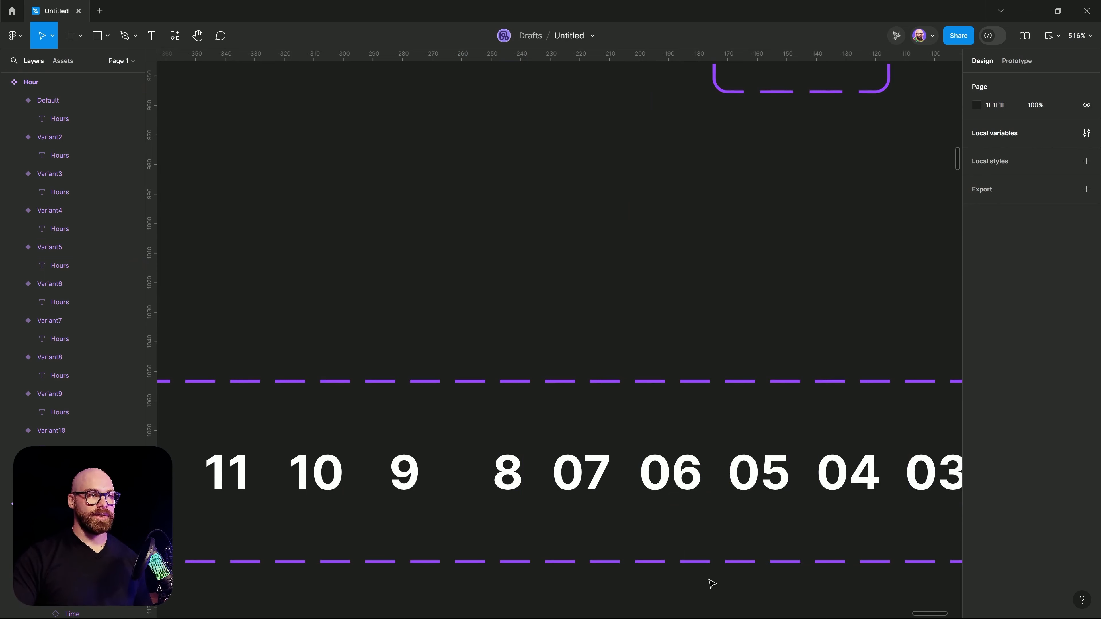
Step: Try to add a leading zero to the right-aligned text of the 8 variant
double_click(505, 485)
key("Left")
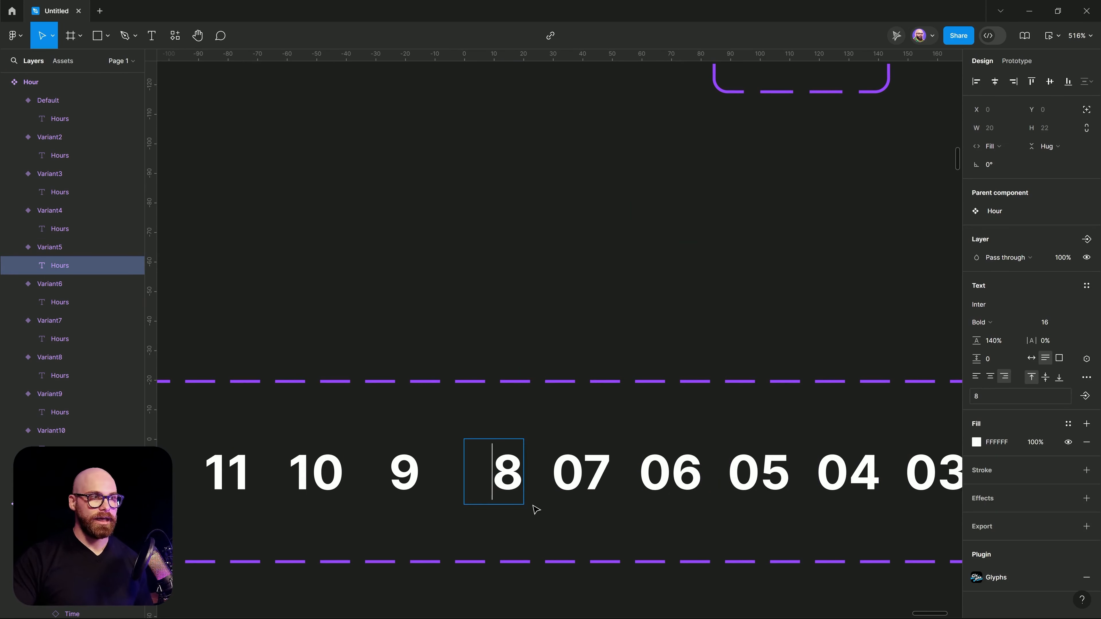
type("0")
key("Return")
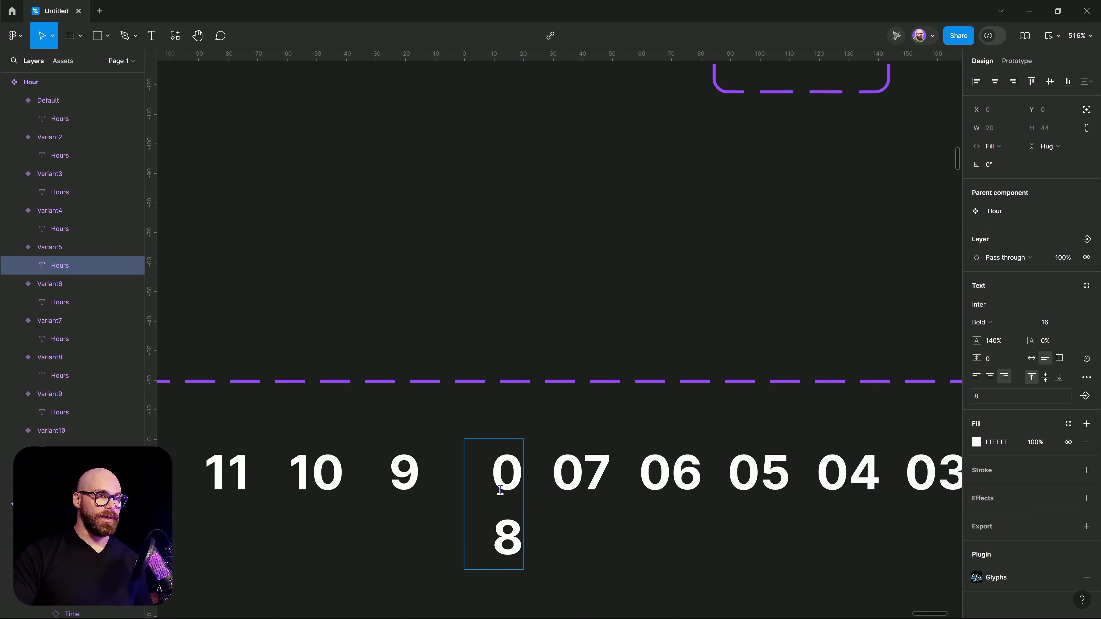
key("BackSpace")
key("BackSpace")
key("Escape")
key("Return")
key("Escape")
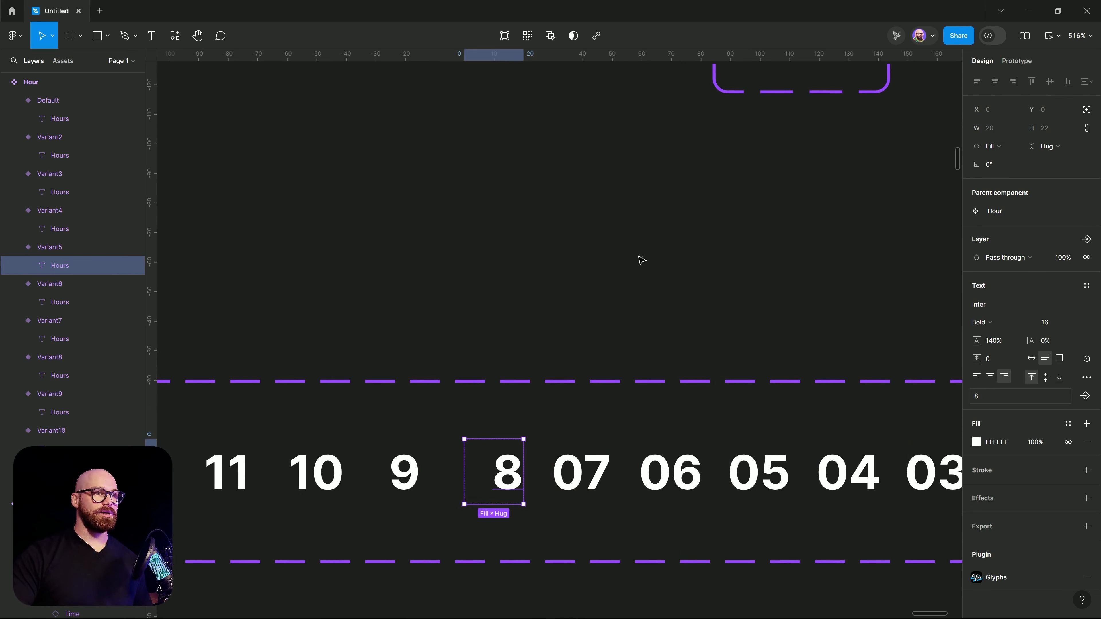
Step: Align the text of the 8 variant left and change the 8 and 9 variants to 08 and 09
key("ctrl+alt+l")
key("Return")
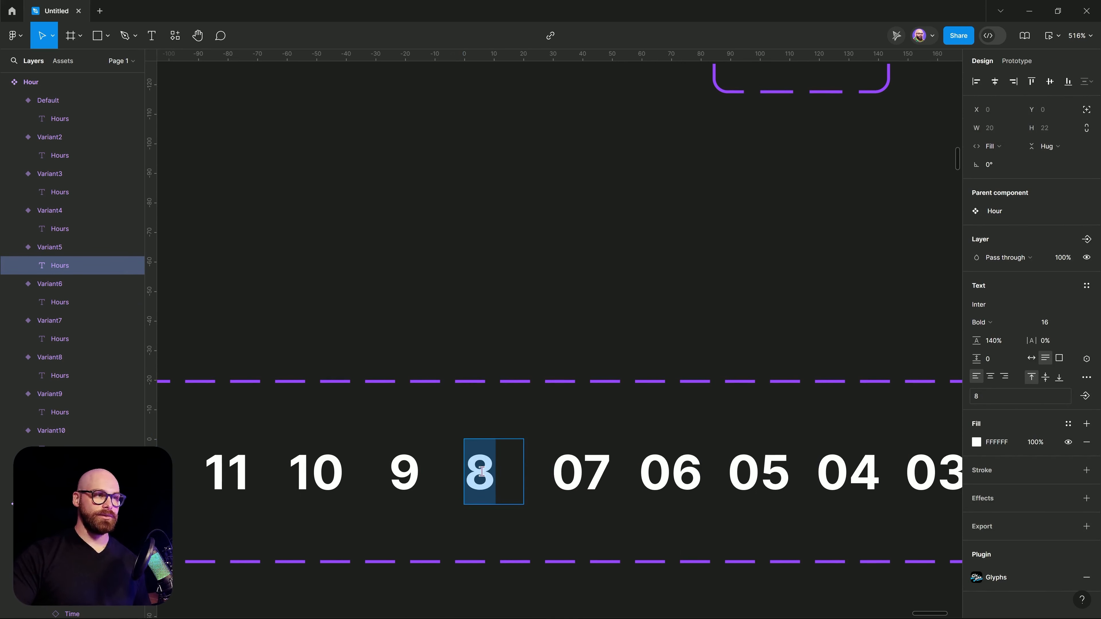
key("Escape")
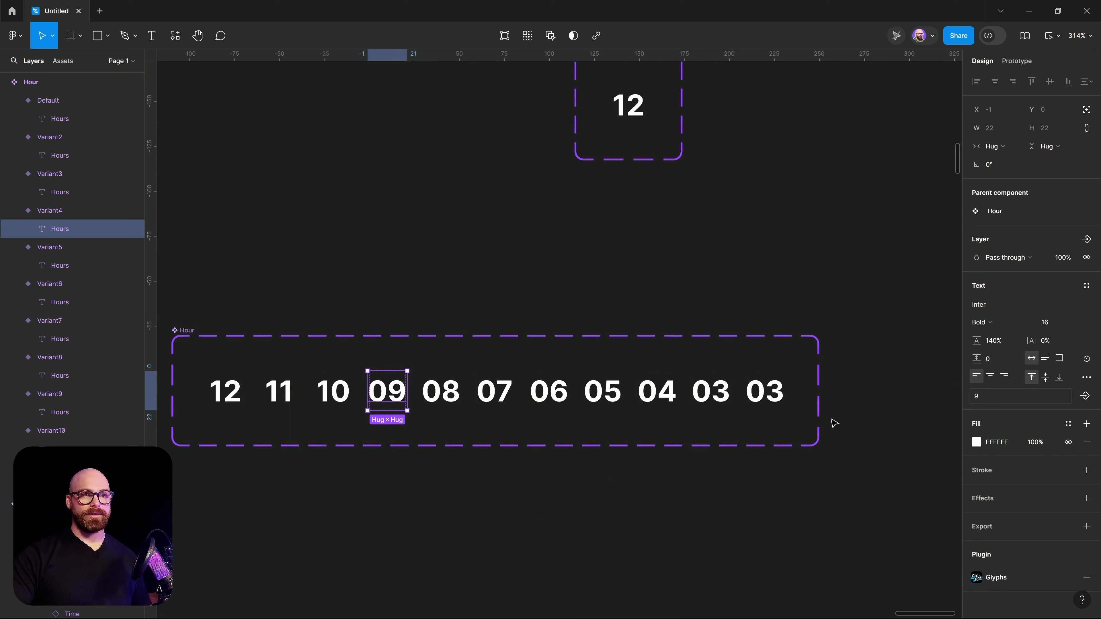
Step: Change the last Hour variant's text to 02, duplicate that variant and change the copy's text to 01
left_click(806, 450)
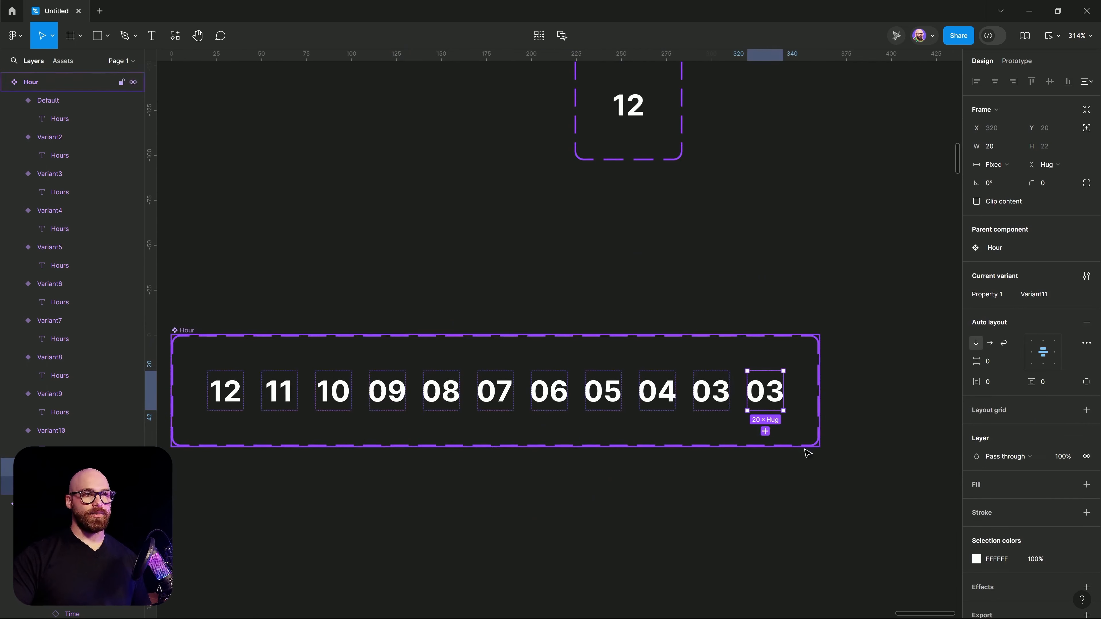
left_click(192, 330)
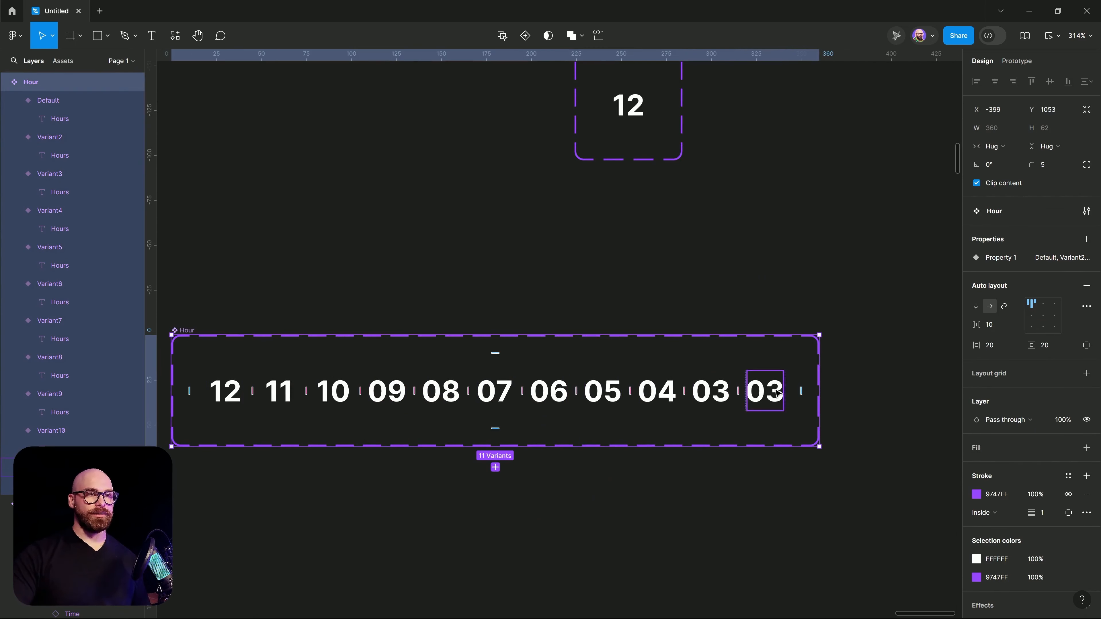
double_click(766, 392)
left_click_drag(819, 392, 837, 392)
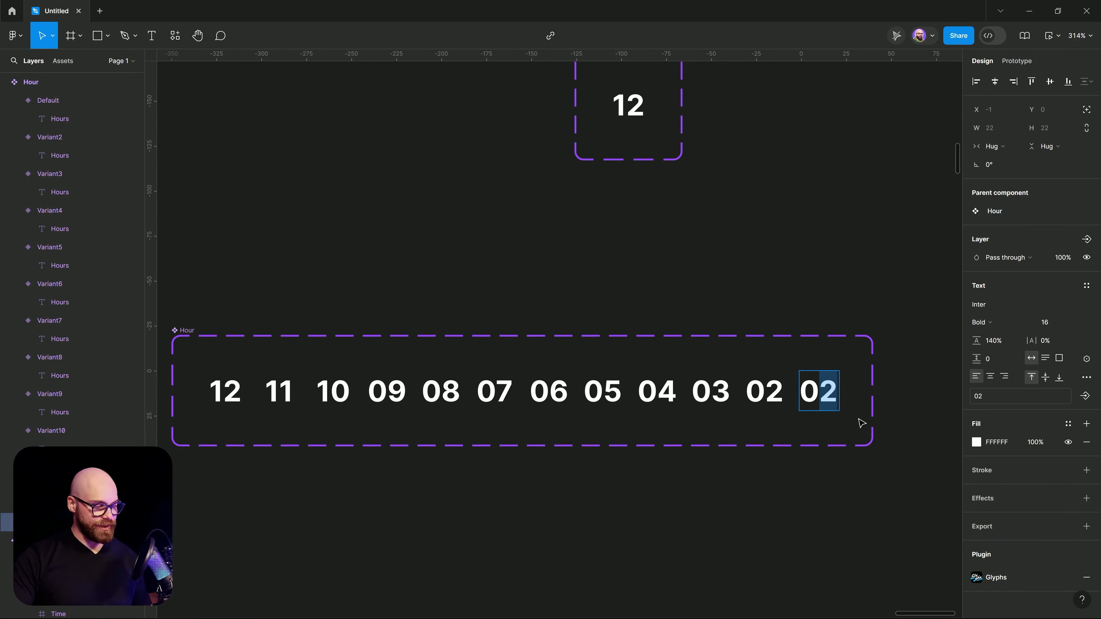
type("1")
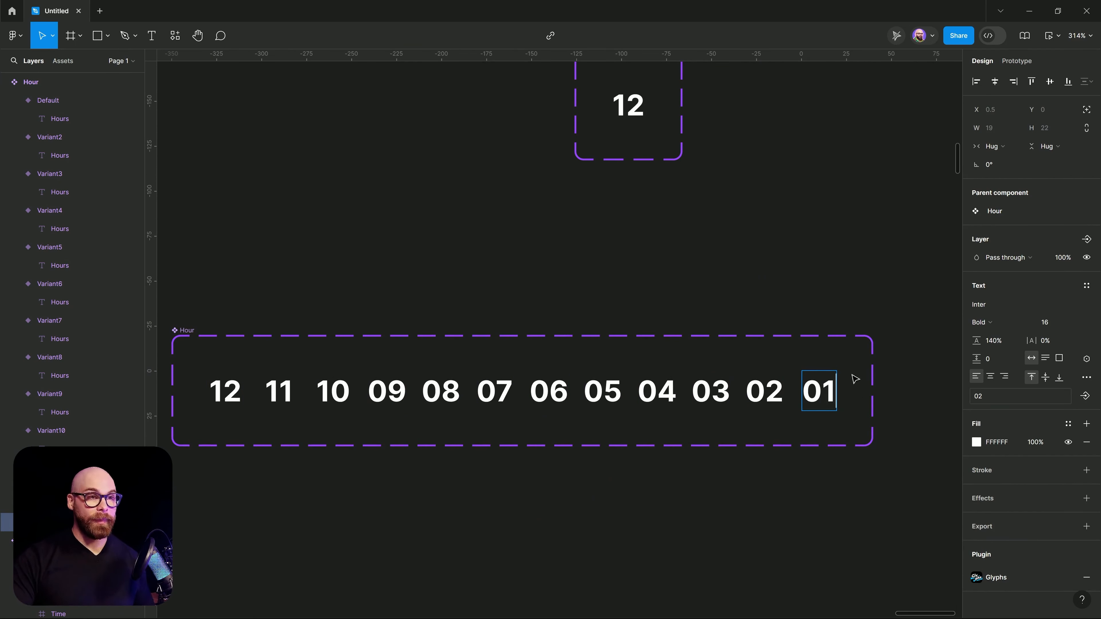
key("Escape")
scroll(826, 337, "down", 5, "ctrl")
left_click(836, 452)
left_click_drag(836, 451, 654, 512)
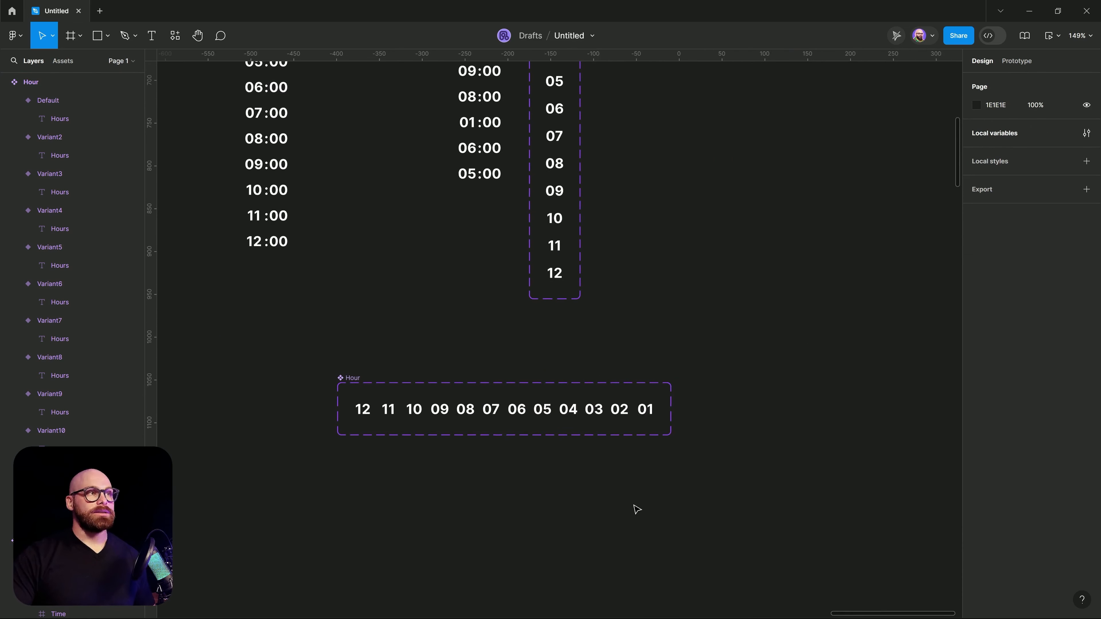
Step: Duplicate the 01 variant and change the copy's text to 00
left_click(364, 415)
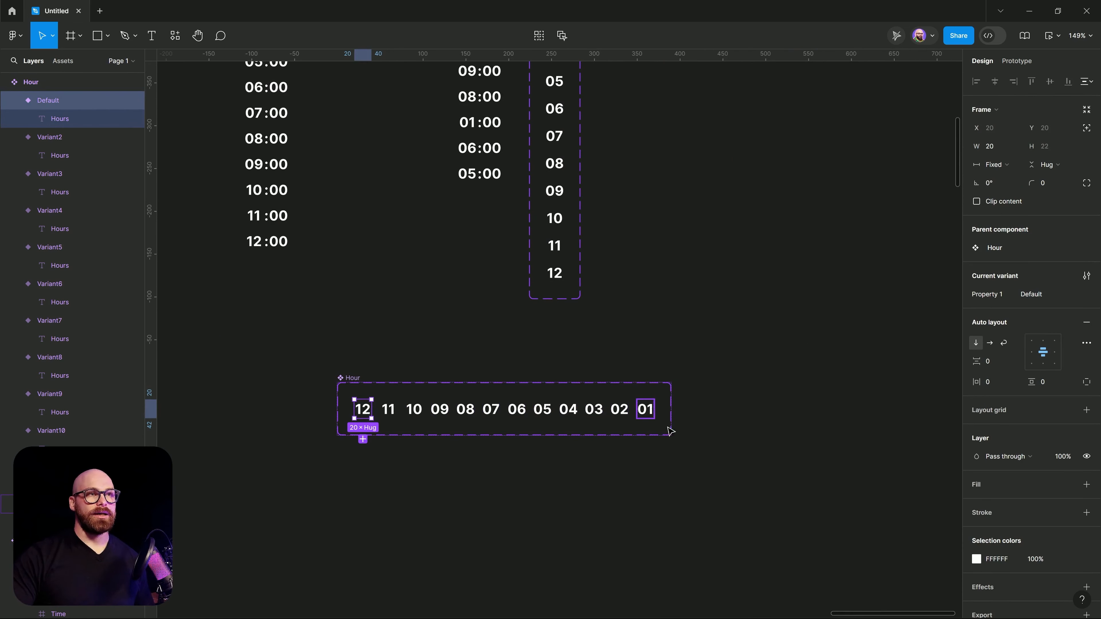
left_click(650, 414)
key("ctrl+d")
scroll(699, 450, "up", 5)
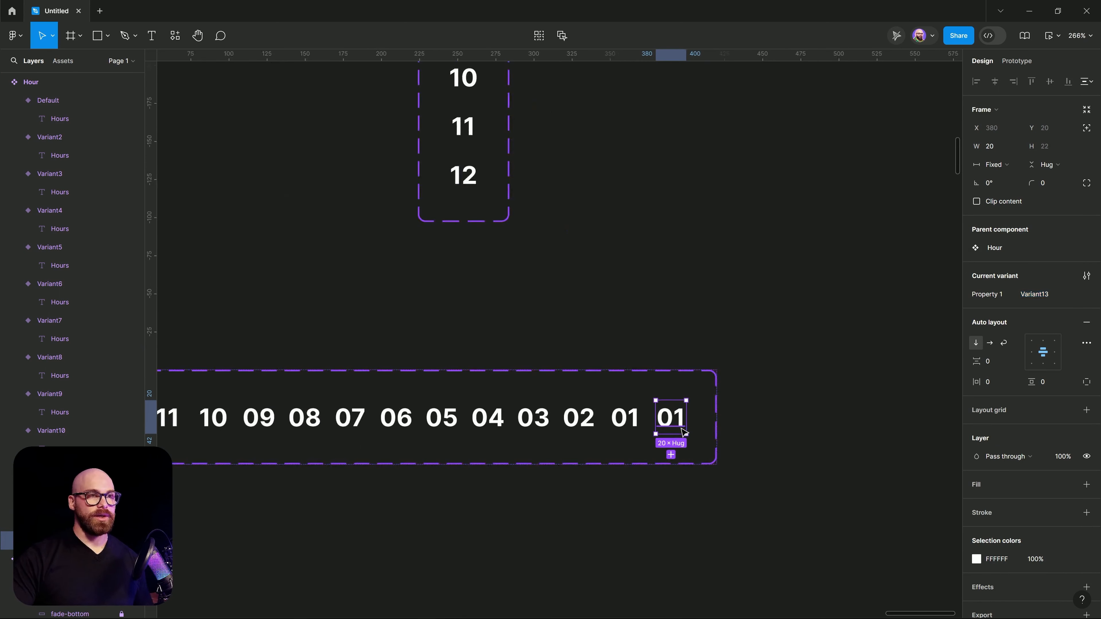
key("Return")
type("00")
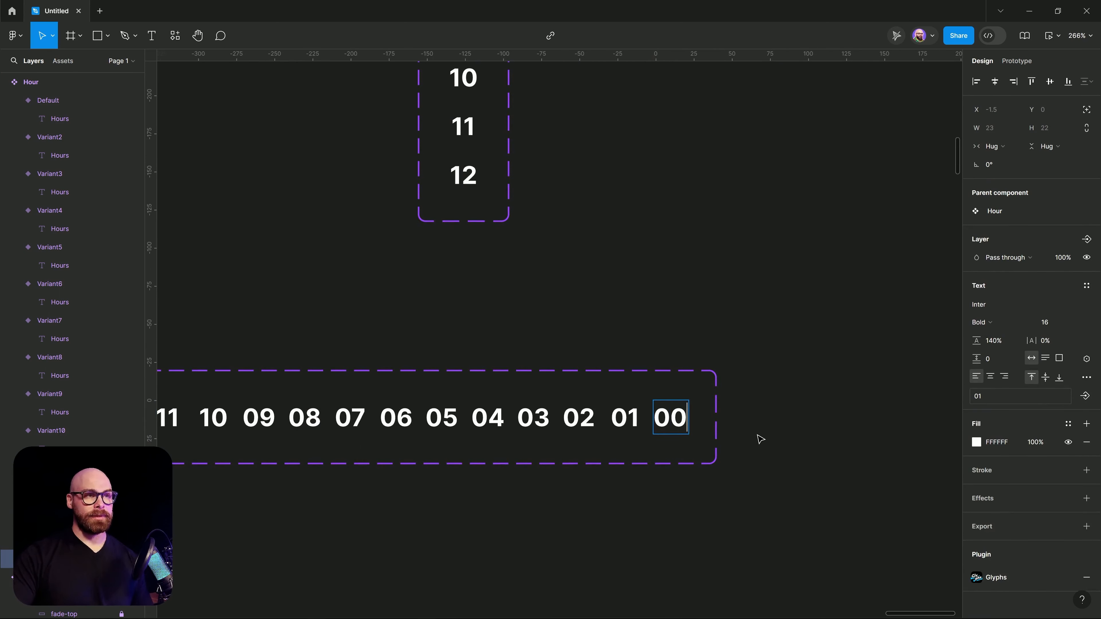
key("Escape")
scroll(741, 446, "down", 5)
left_click(718, 461)
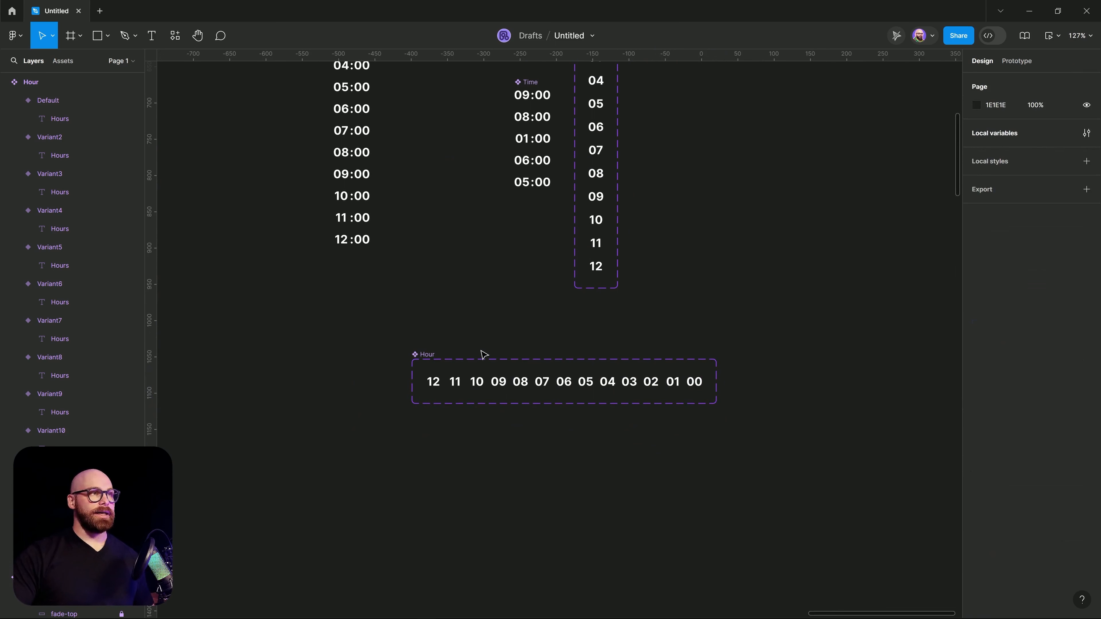
Step: Place instances of the 12 and 00 Hour variants side by side below the component set
left_click(696, 380)
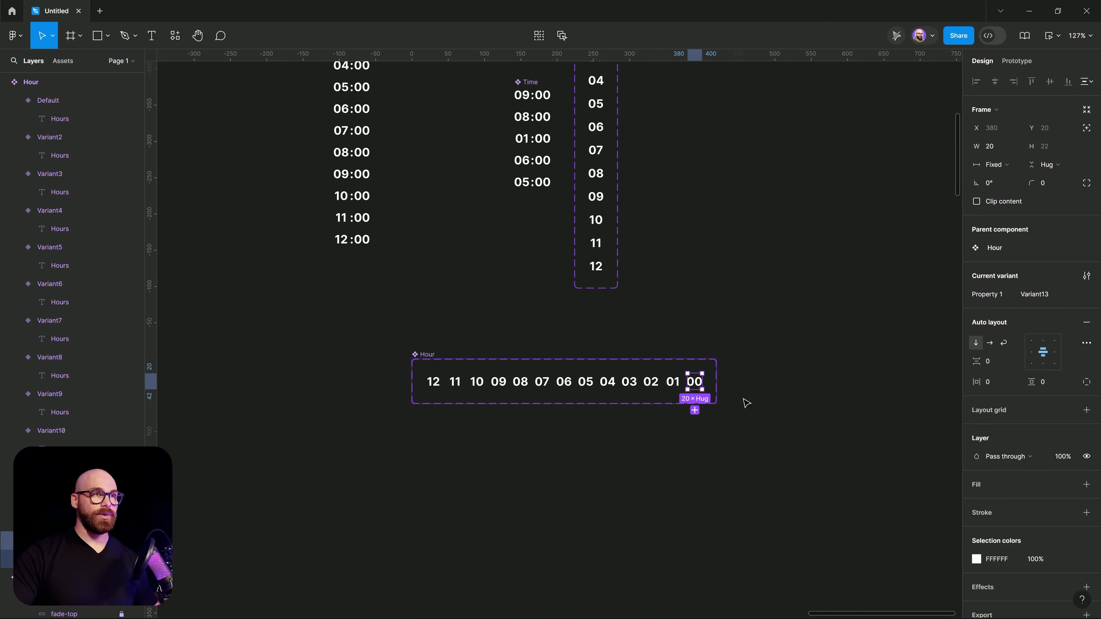
left_click(414, 419)
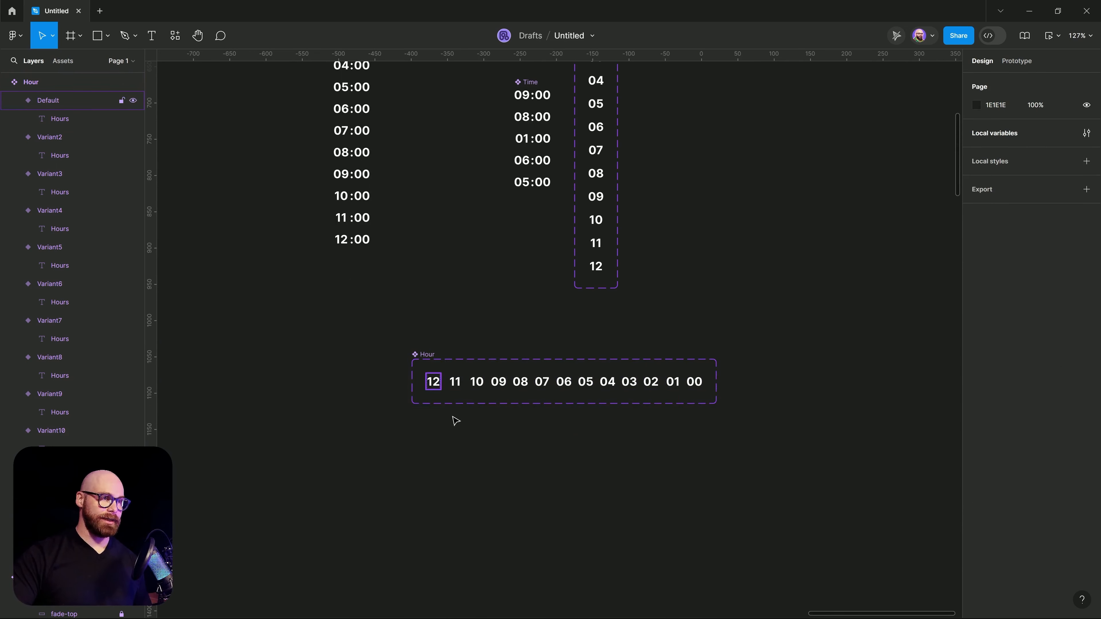
left_click(434, 382)
left_click_drag(436, 387, 436, 486, "alt")
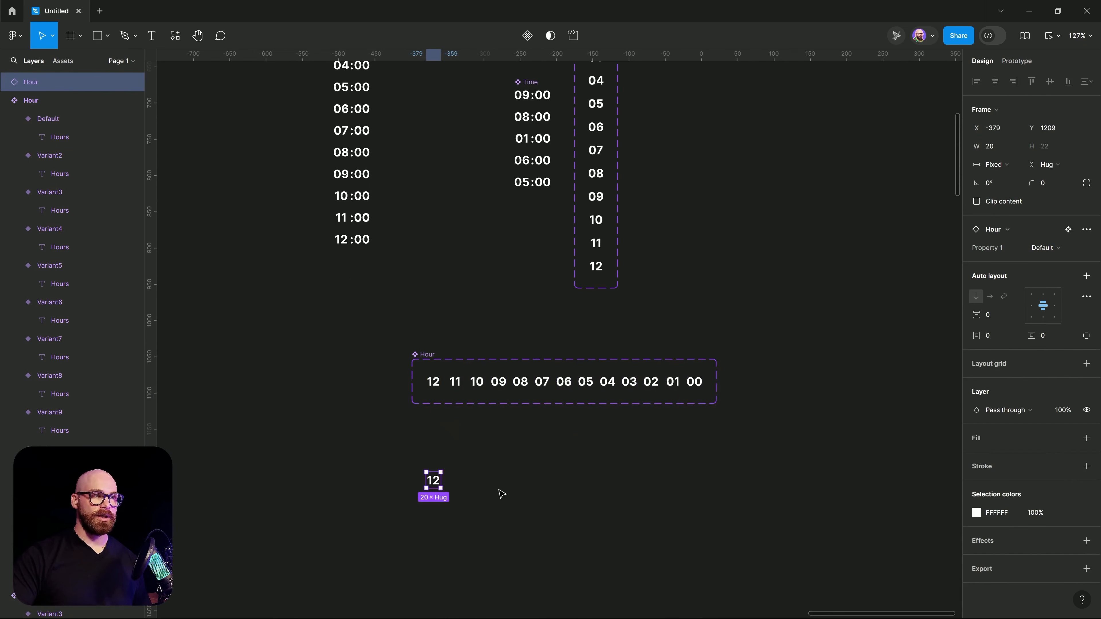
left_click(499, 492)
left_click_drag(695, 388, 455, 479, "alt")
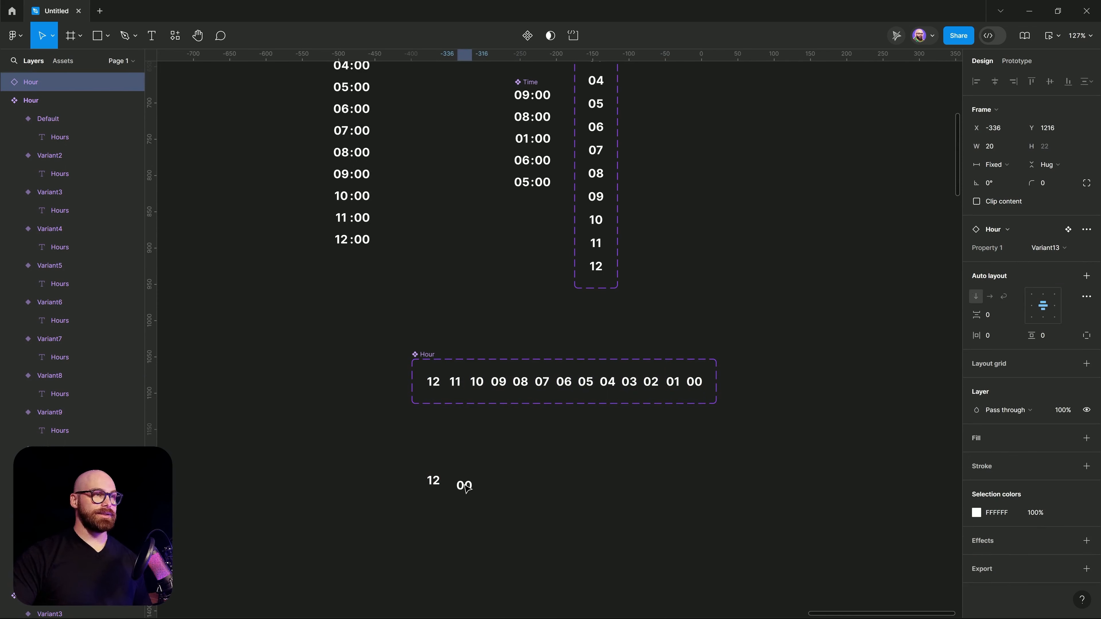
scroll(460, 484, "up", 5)
double_click(478, 488)
left_click(534, 498)
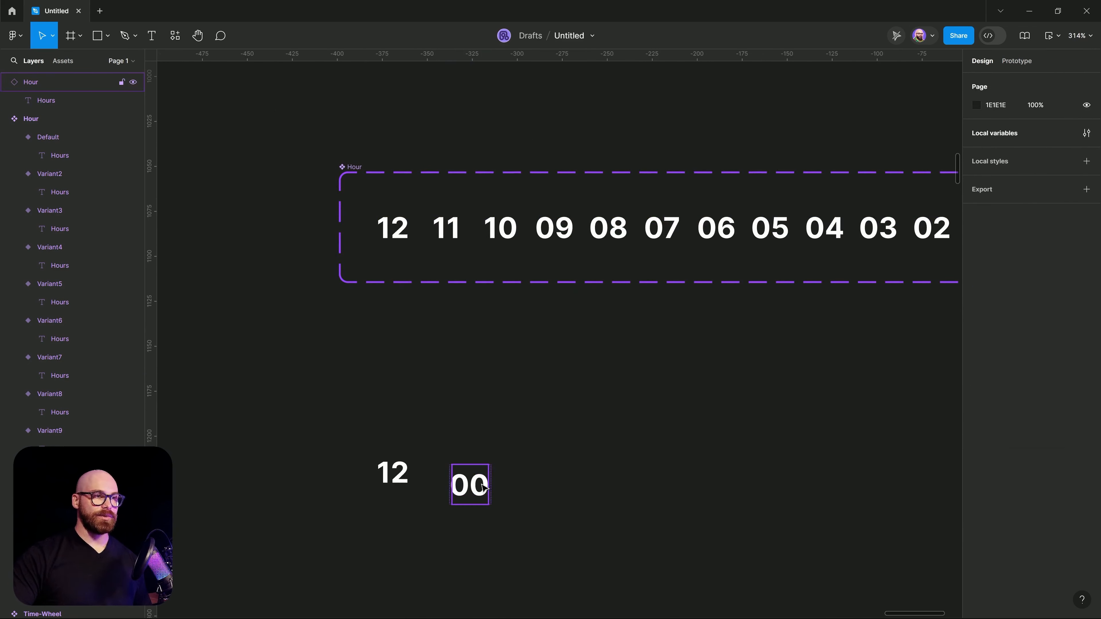
Step: Copy the 00 instance to its right and detach the copy from its component
left_click(490, 503)
left_click_drag(489, 504, 576, 506, "alt")
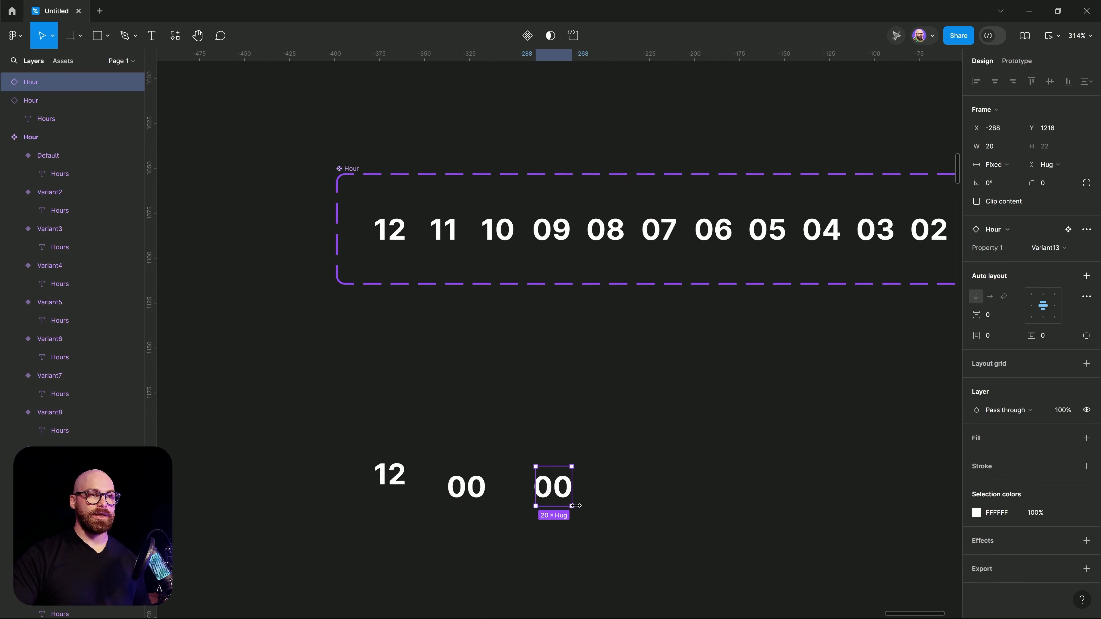
right_click(550, 494)
left_click(560, 485)
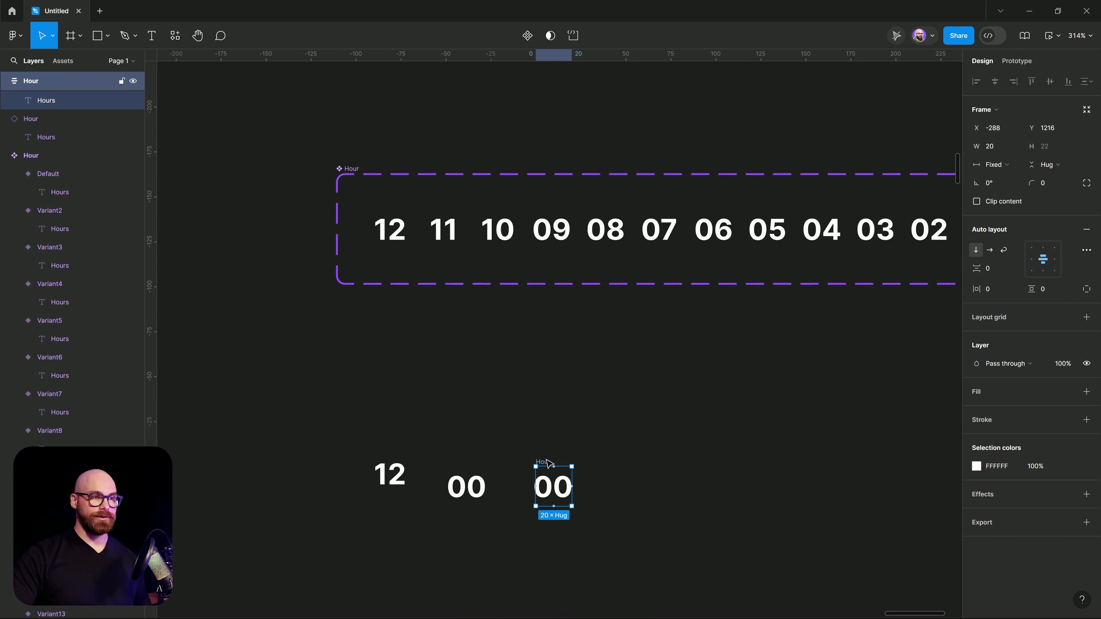
Step: Replace the detached copy's text with a colon and set its frame width to Hug contents
double_click(547, 462)
left_click(588, 477)
double_click(569, 488)
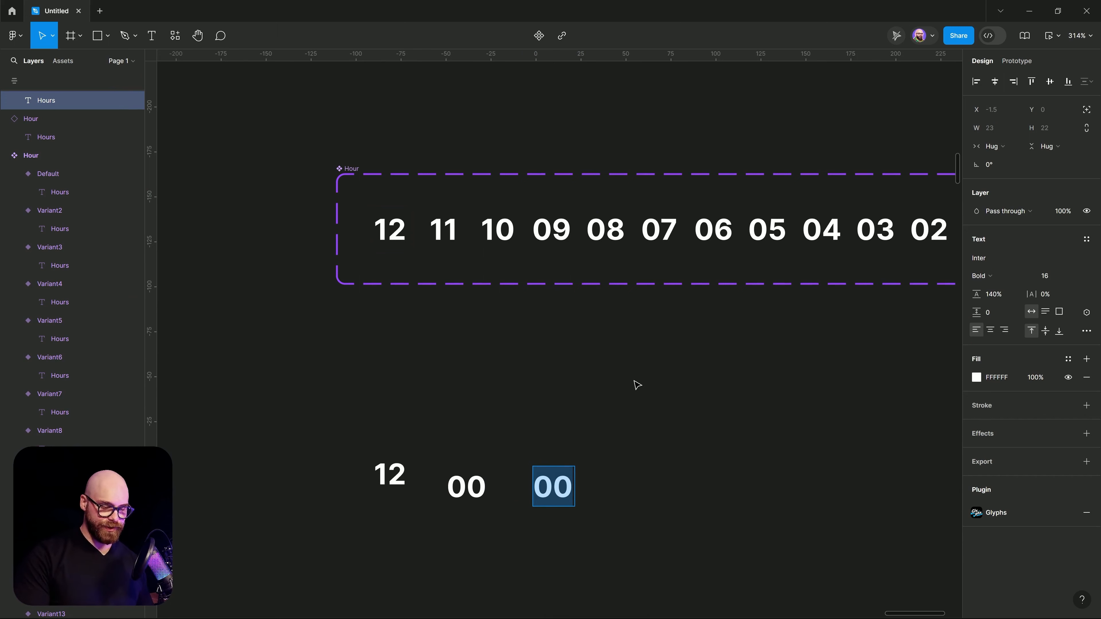
type(":")
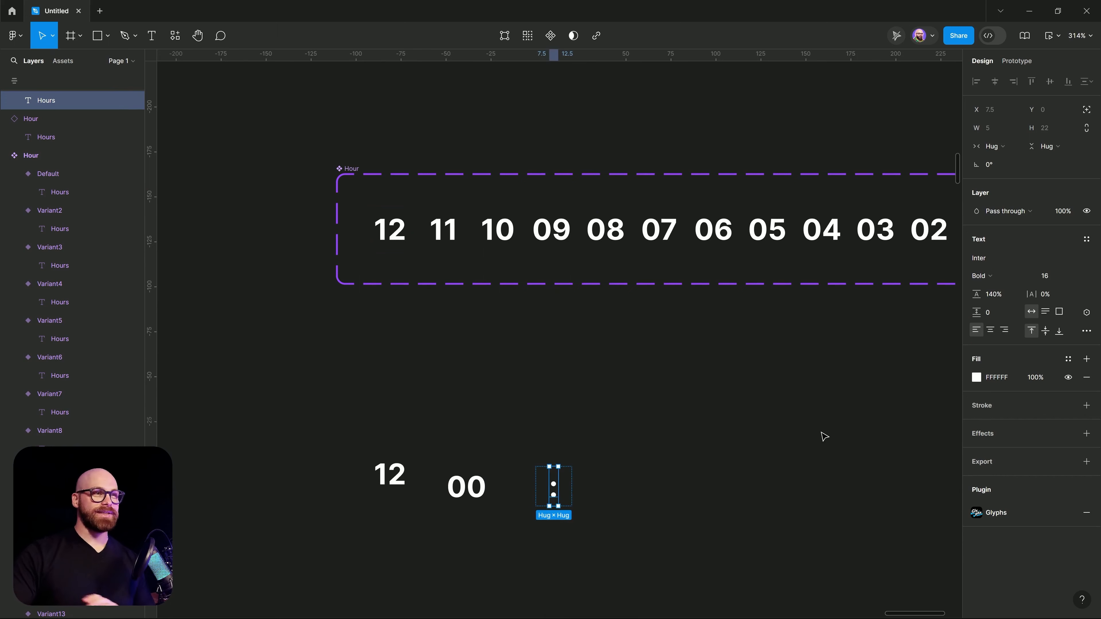
left_click(593, 473)
left_click_drag(506, 461, 611, 523)
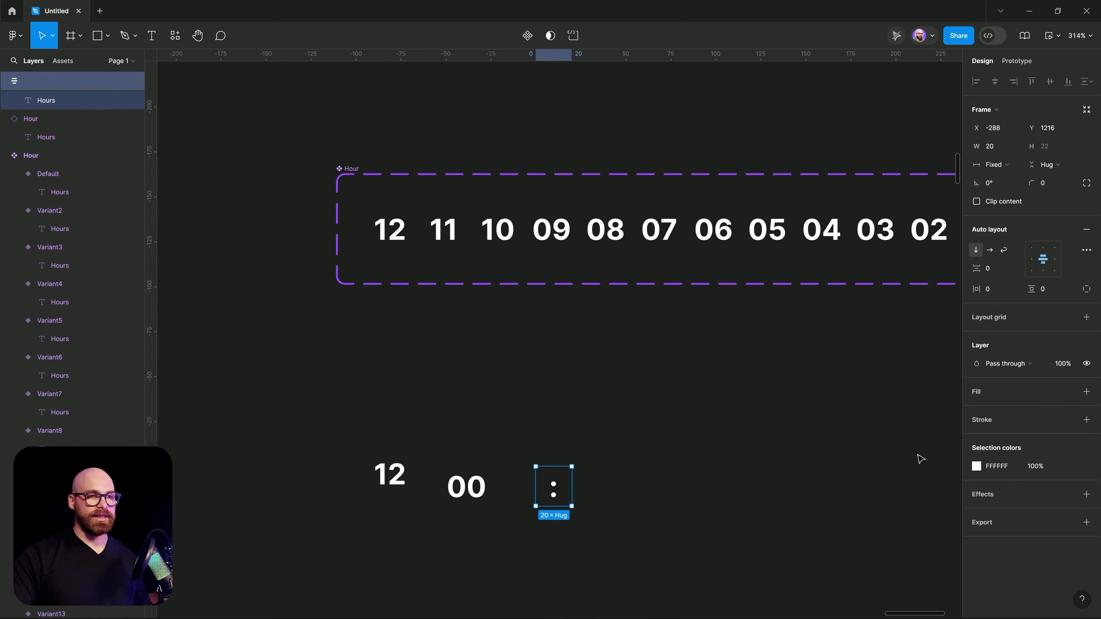
left_click(1018, 148)
left_click(1022, 178)
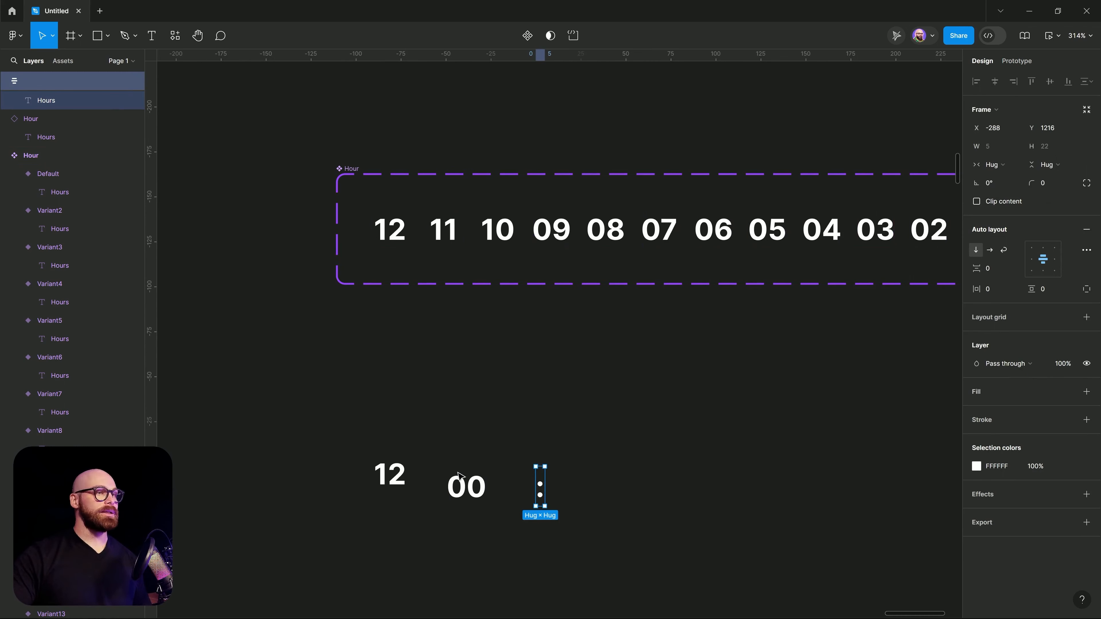
Step: Place the colon between the 12 and 00 instances and wrap all three in an auto layout frame
left_click(447, 466)
left_click_drag(544, 495, 429, 486)
left_click_drag(327, 447, 729, 586)
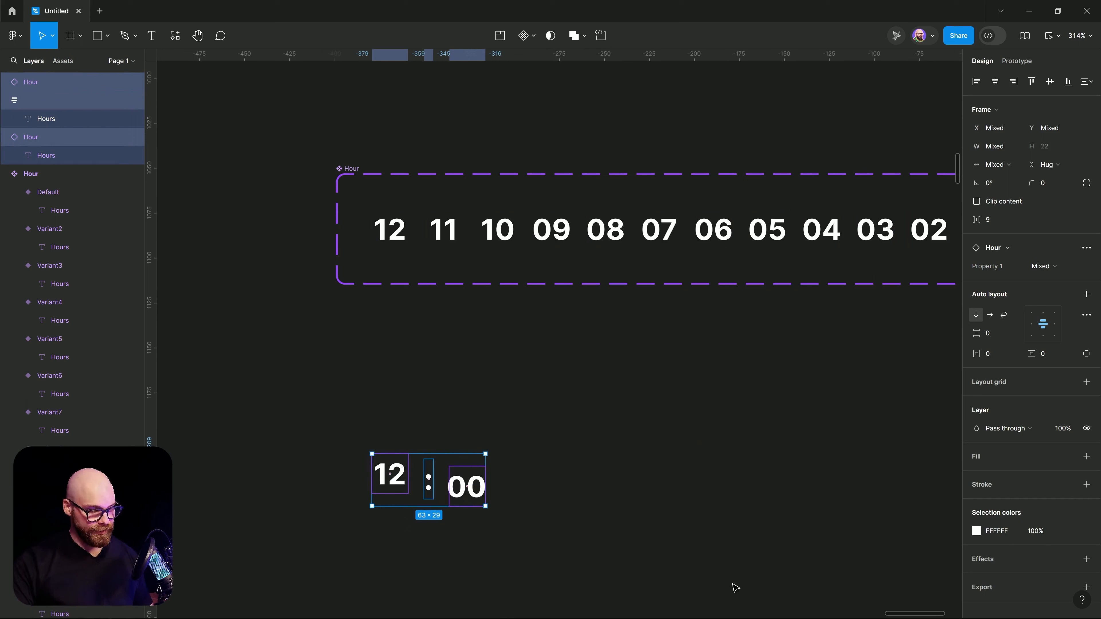
key("shift+a")
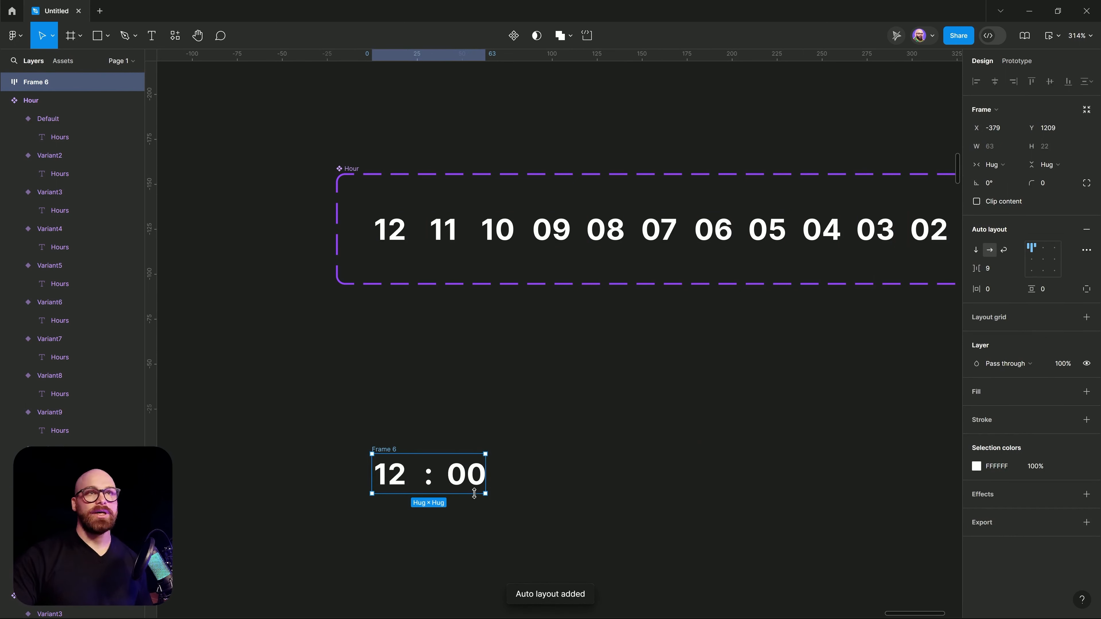
Step: Set the gap between the items of the new auto layout frame to 2
left_click(990, 268)
type("2")
key("Return")
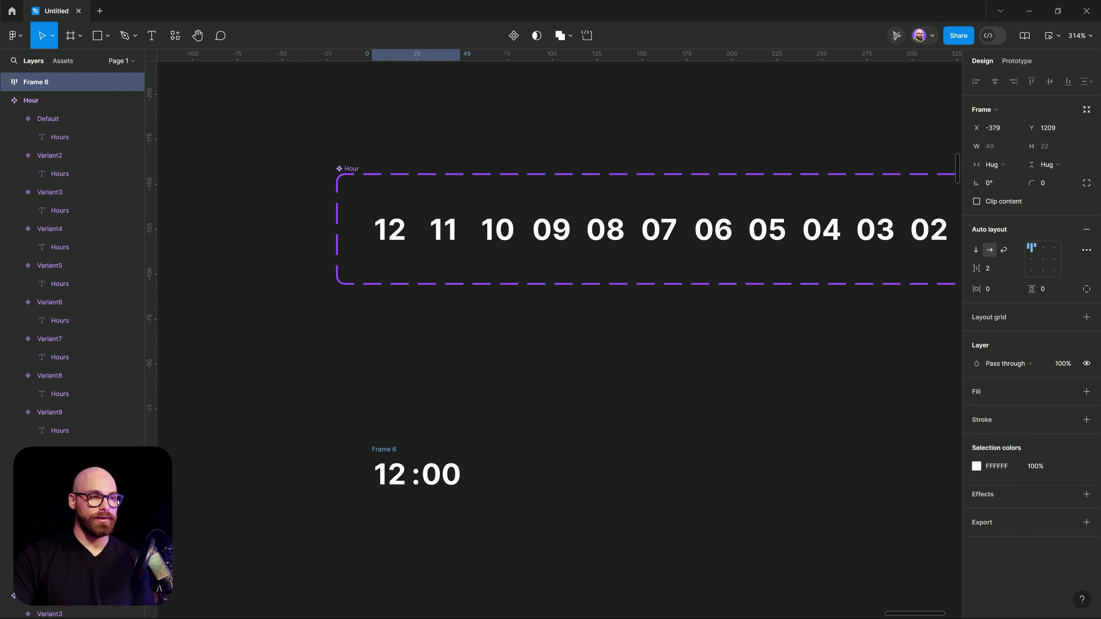
Step: Try a tighter gap between the 12, colon and 00, and undo the change
left_click_drag(459, 441, 553, 428)
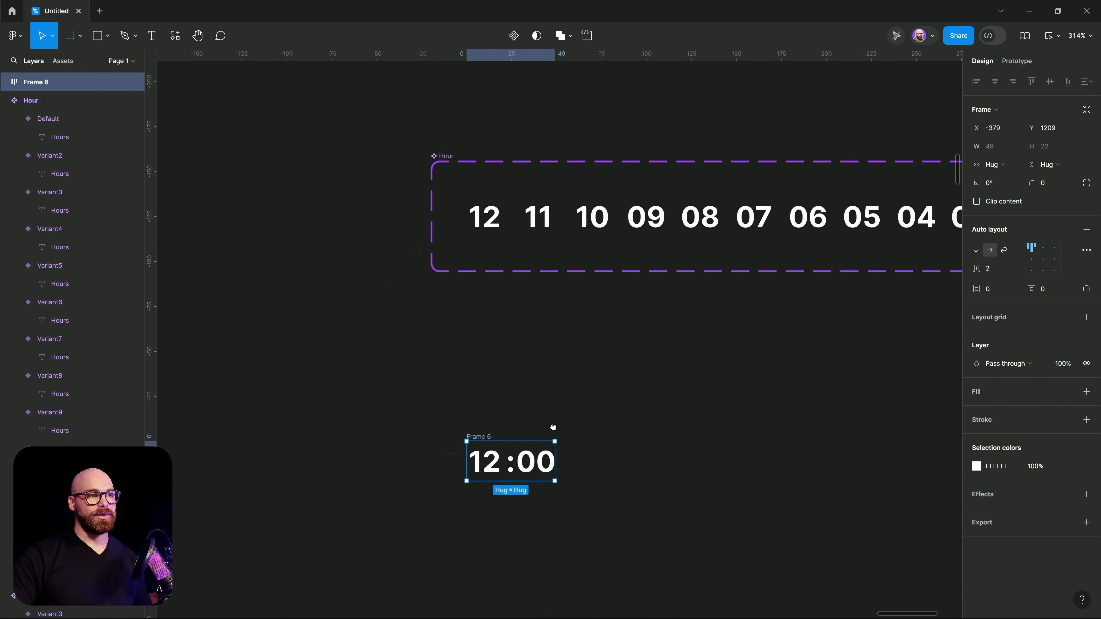
left_click(999, 272)
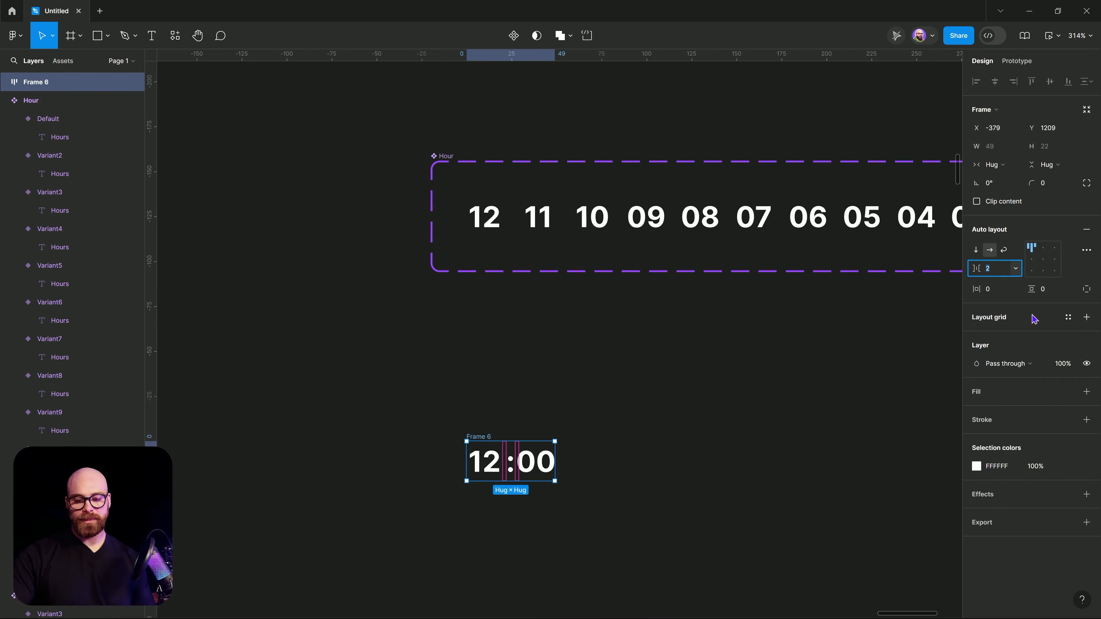
left_click(621, 326)
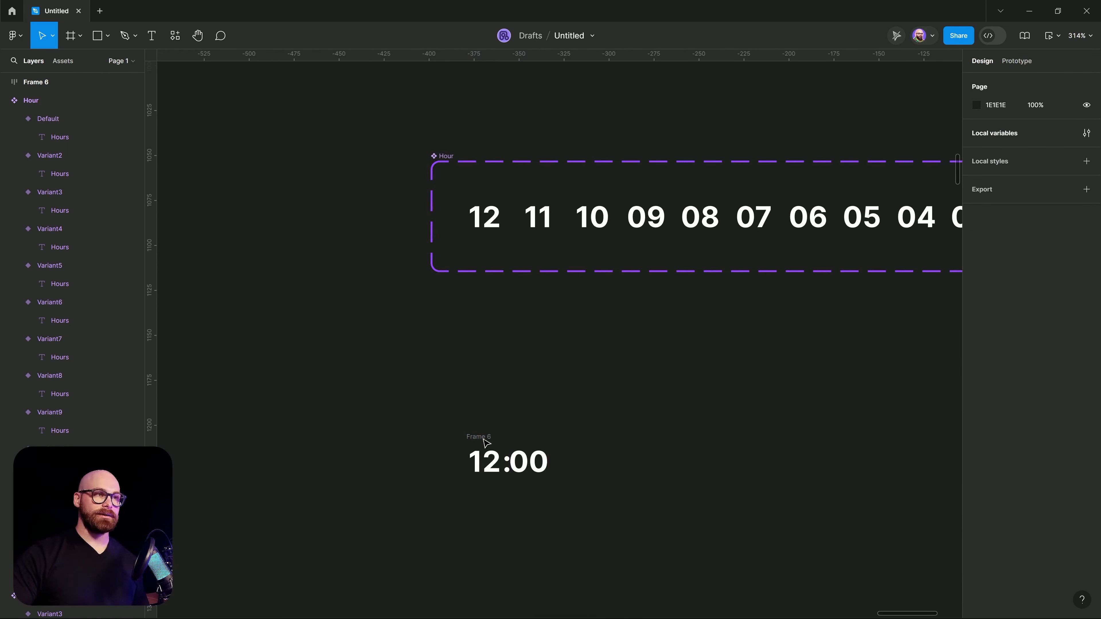
key("ctrl+z")
key("ctrl+z")
Step: Set the width of all variants in the Hour component set to 22 and align their content centre right
left_click(666, 397)
scroll(467, 468, "up", 4)
left_click(505, 462)
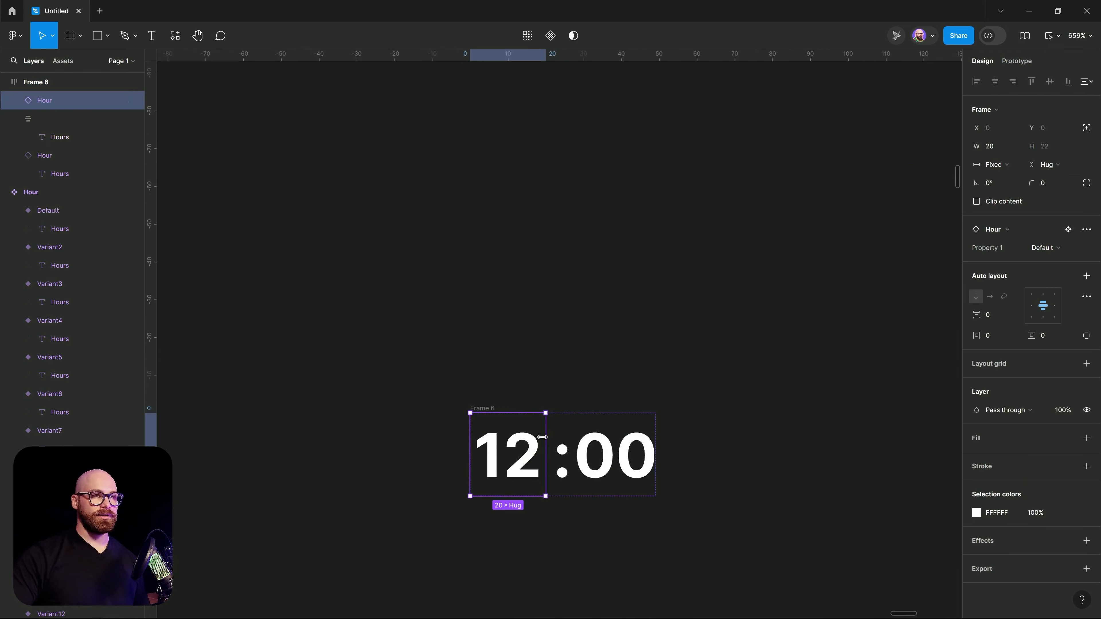
left_click(634, 460)
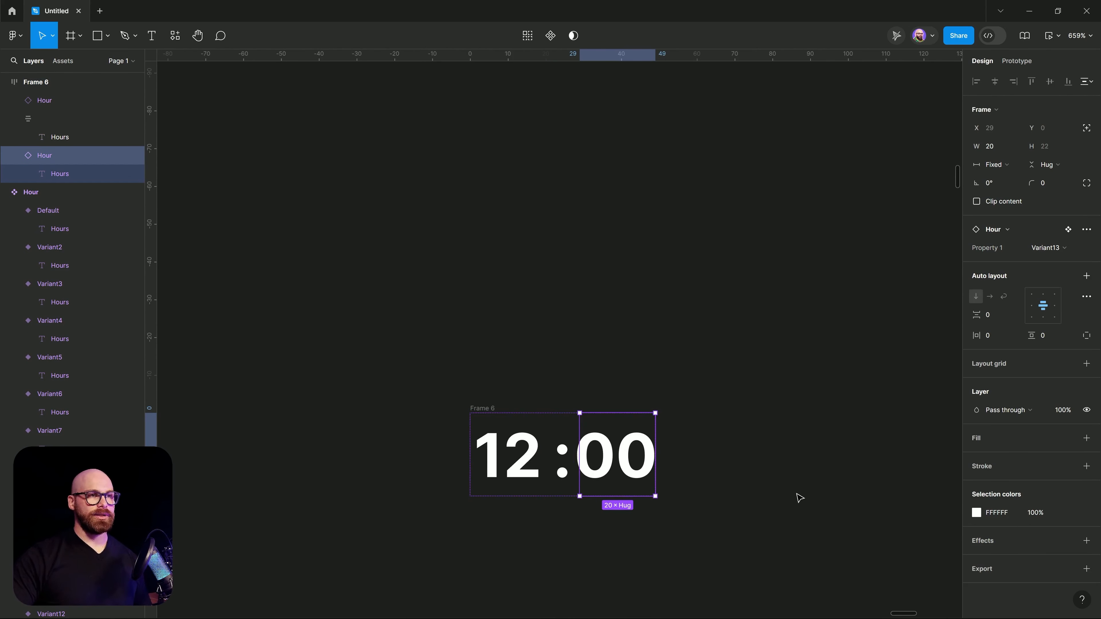
left_click_drag(797, 494, 639, 479)
scroll(454, 349, "down", 4)
left_click_drag(564, 269, 491, 451)
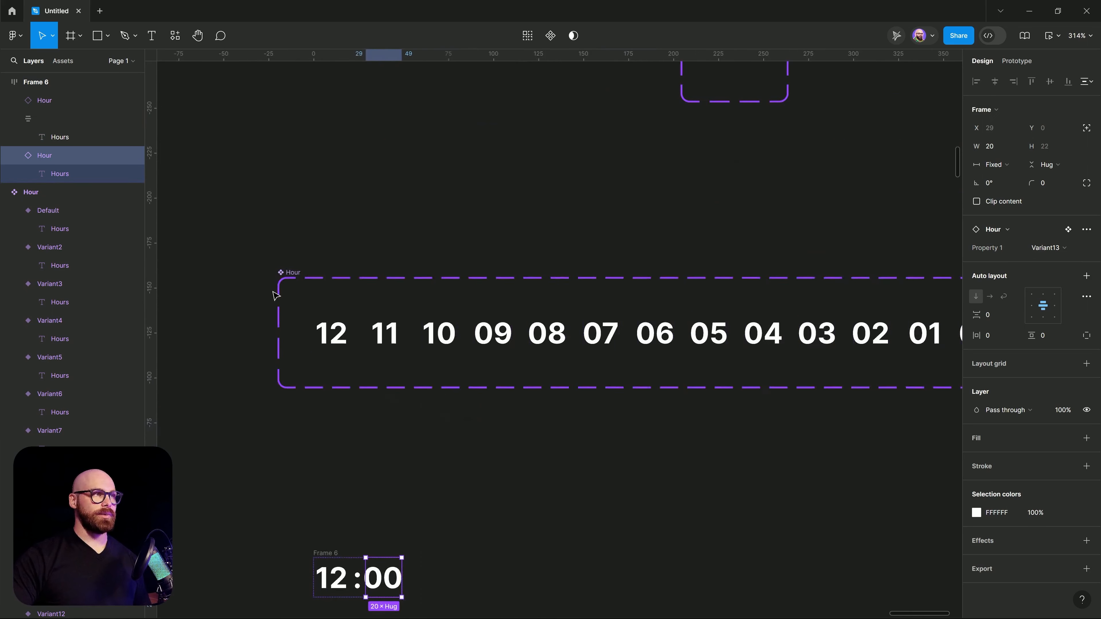
left_click(289, 280)
key("Return")
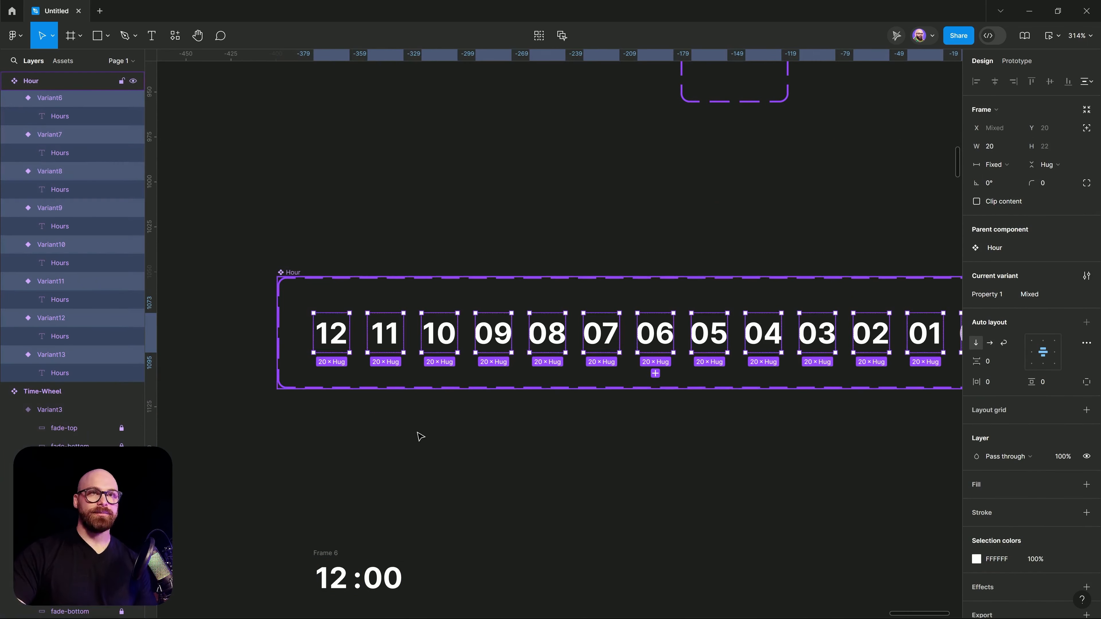
left_click(999, 150)
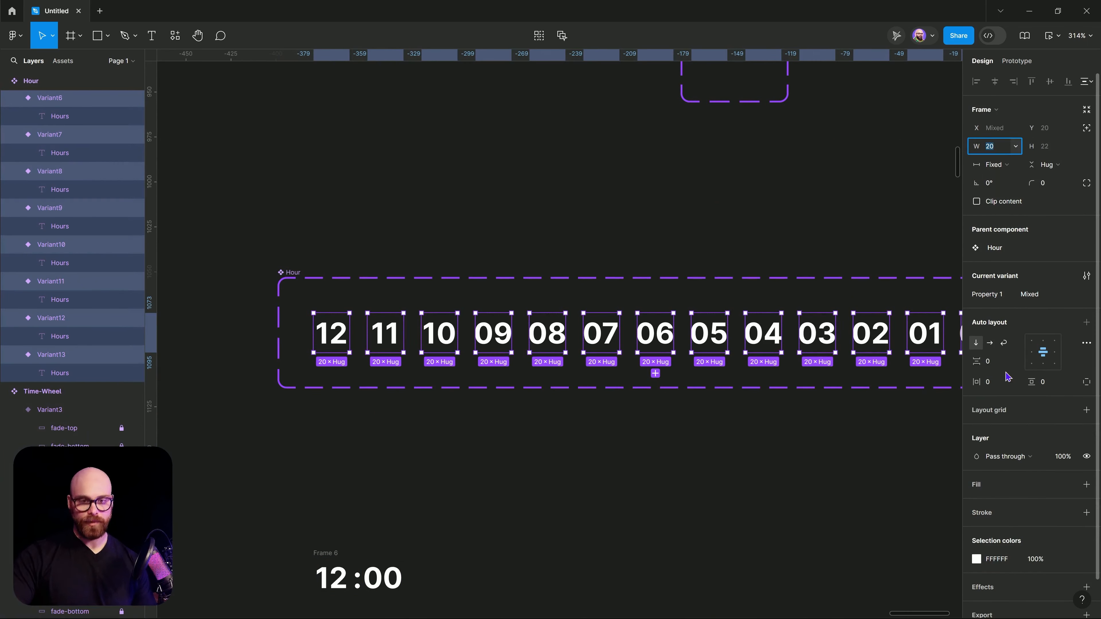
key("Return")
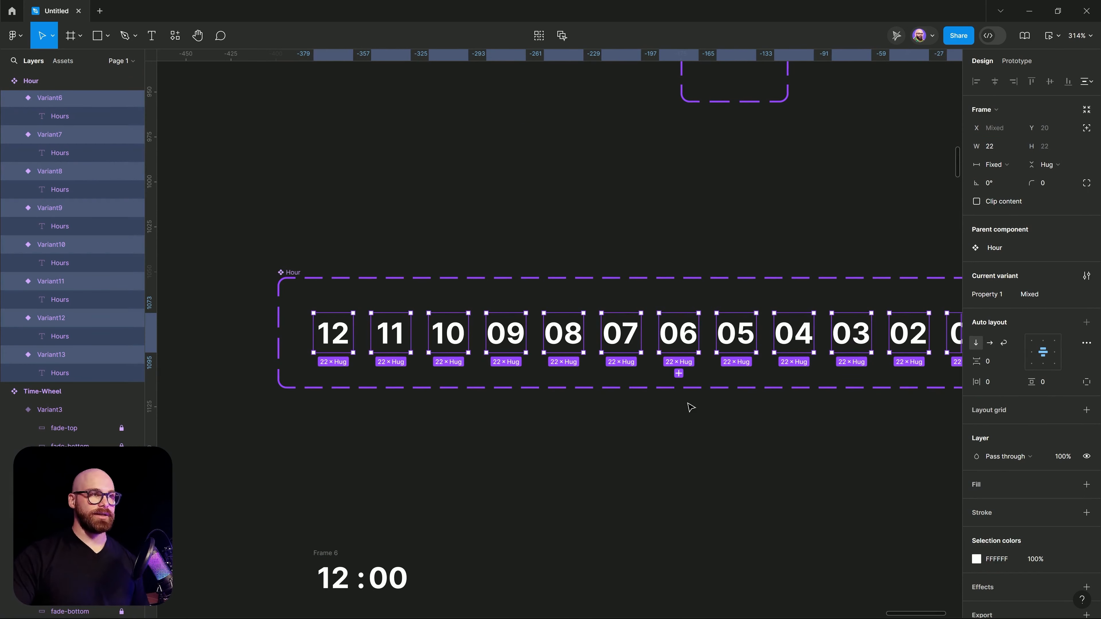
left_click(1055, 352)
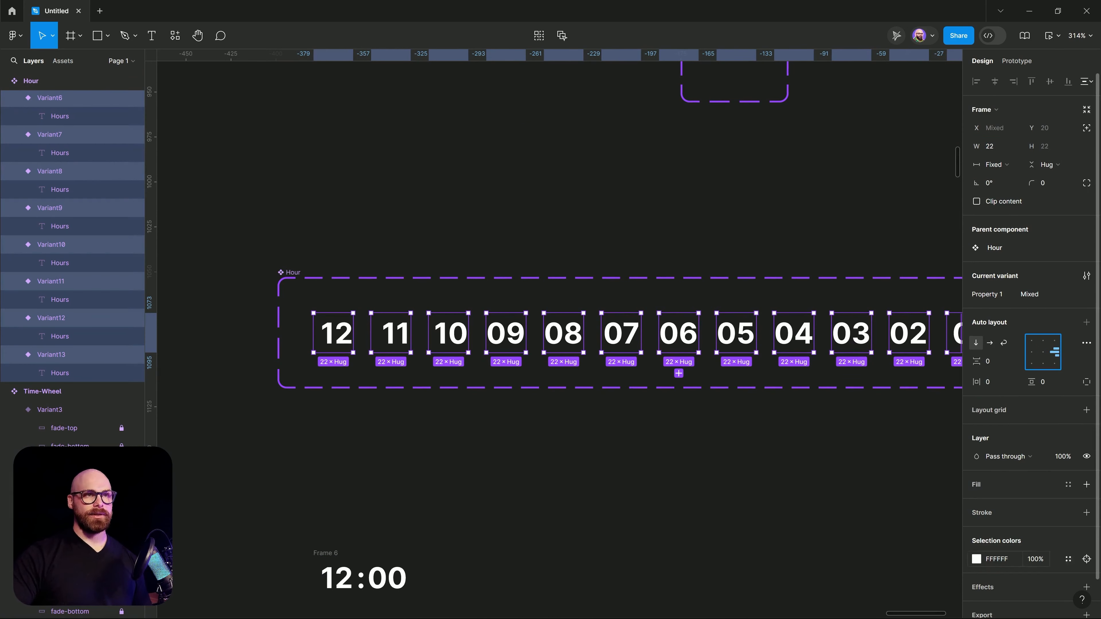
left_click(382, 530)
Step: Rename the auto layout frame holding 12:00 as Time-Item
scroll(346, 498, "down", 3)
left_click(334, 437)
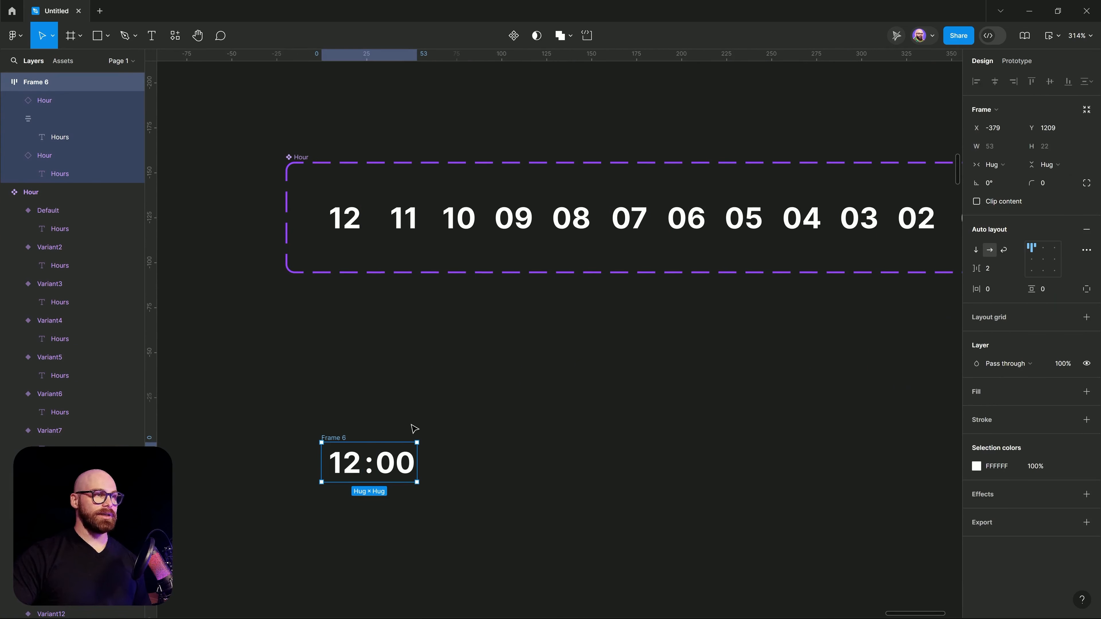
double_click(336, 439)
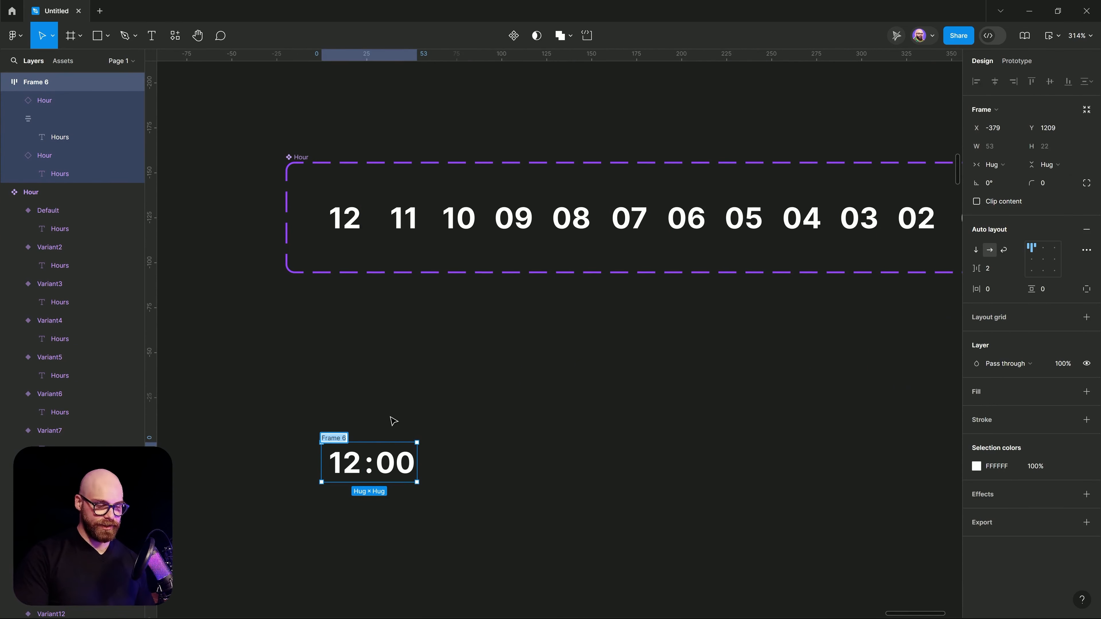
type("Time-Item")
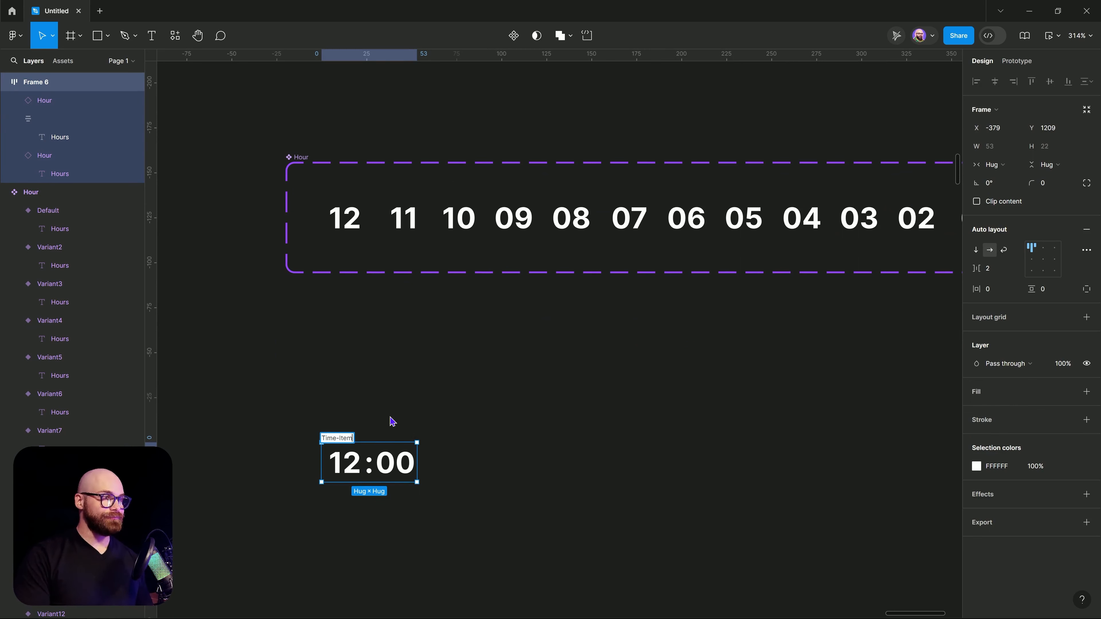
key("Return")
key("Escape")
Step: Set the Time-Item frame's auto layout alignment to centre, keeping its width and height on Hug
scroll(386, 304, "down", 3)
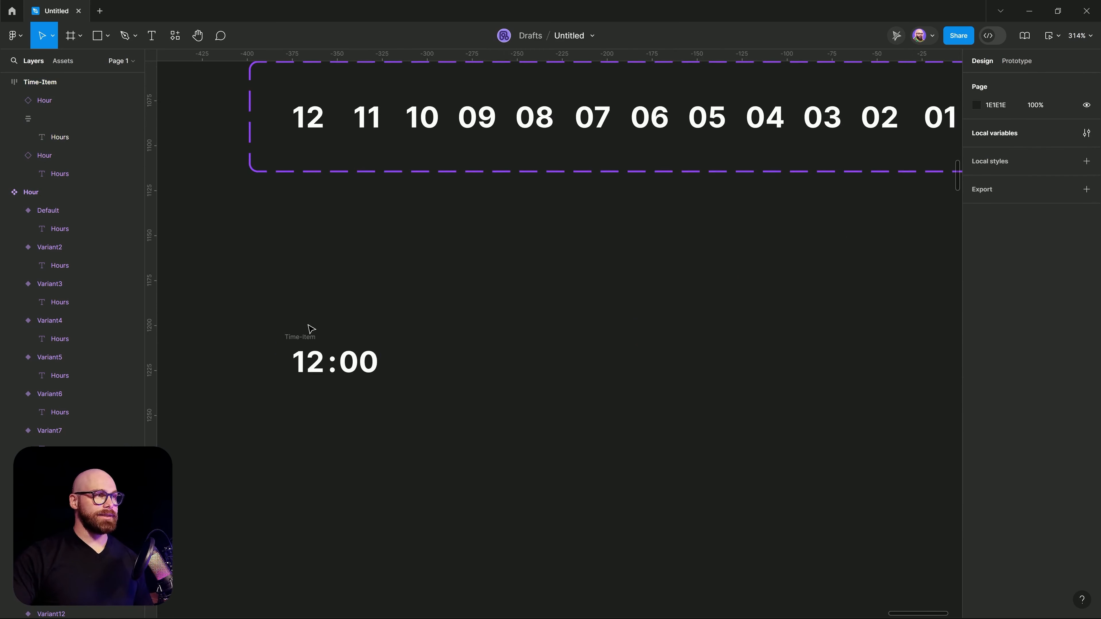
left_click(310, 337)
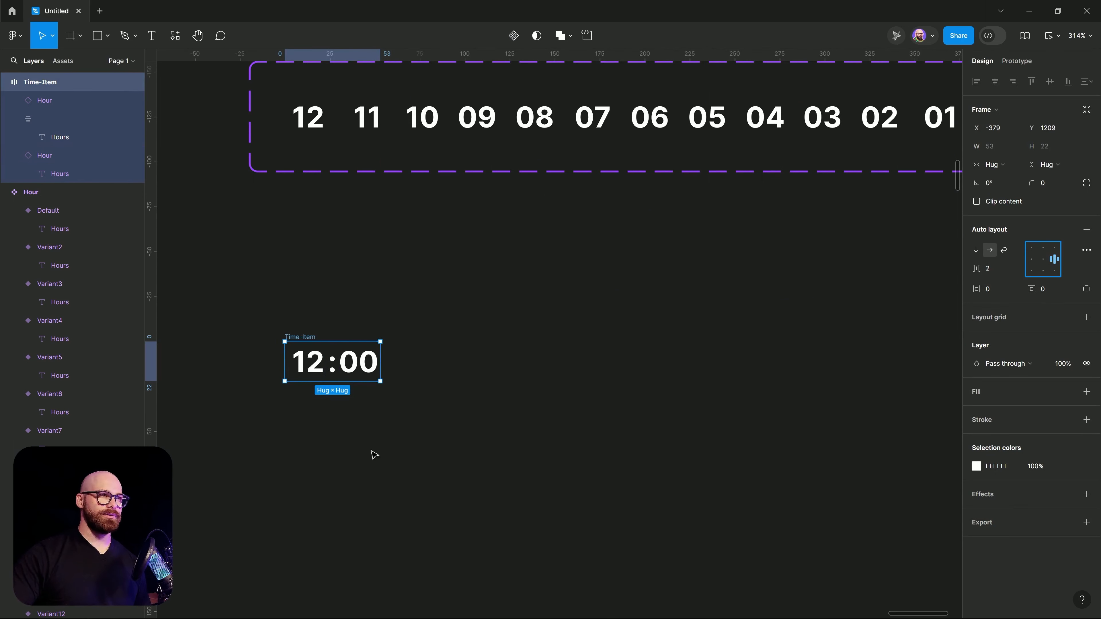
left_click(1043, 259)
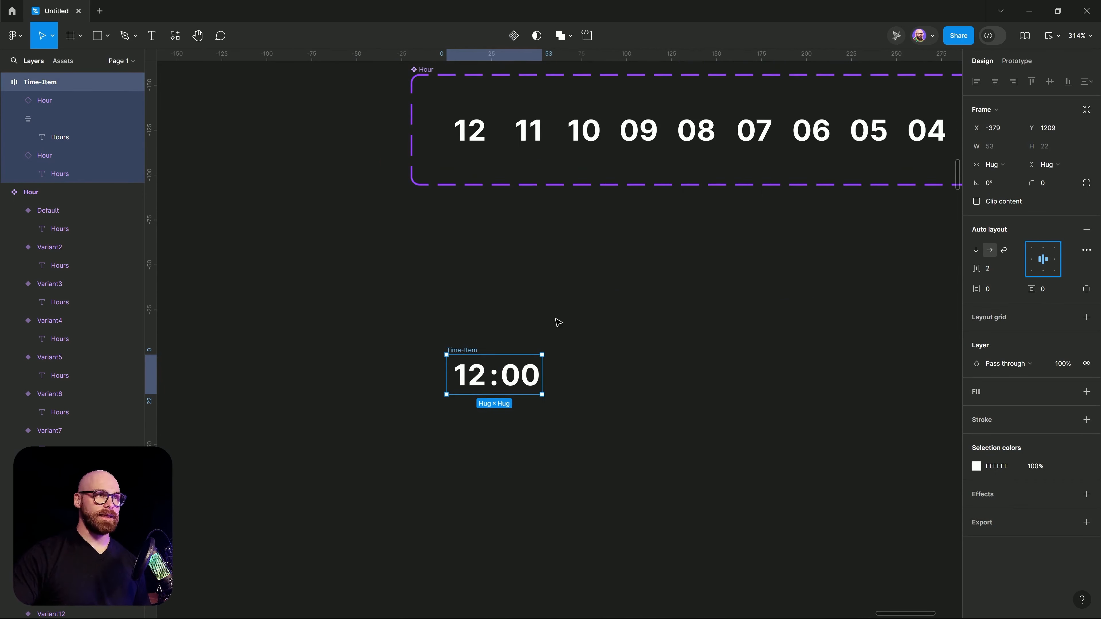
left_click(1003, 167)
left_click(1004, 167)
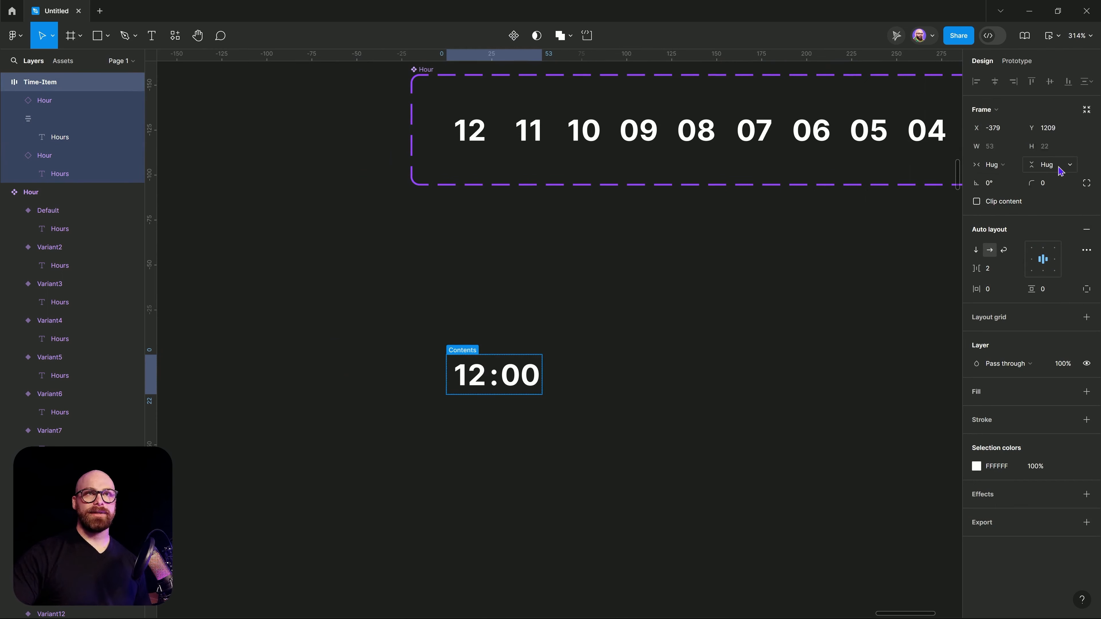
left_click(1060, 168)
left_click(1060, 168)
Step: Convert the Time-Item frame into a component and place an instance of it below
left_click(528, 405)
left_click(520, 382)
left_click(452, 350)
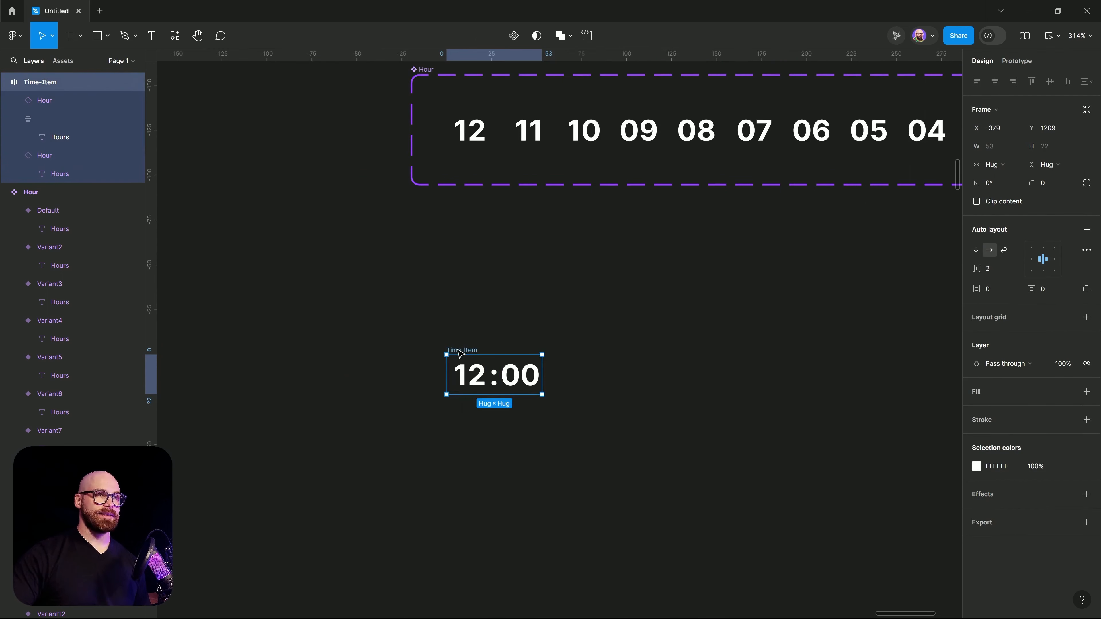
right_click(451, 349)
left_click(516, 502)
left_click(553, 359)
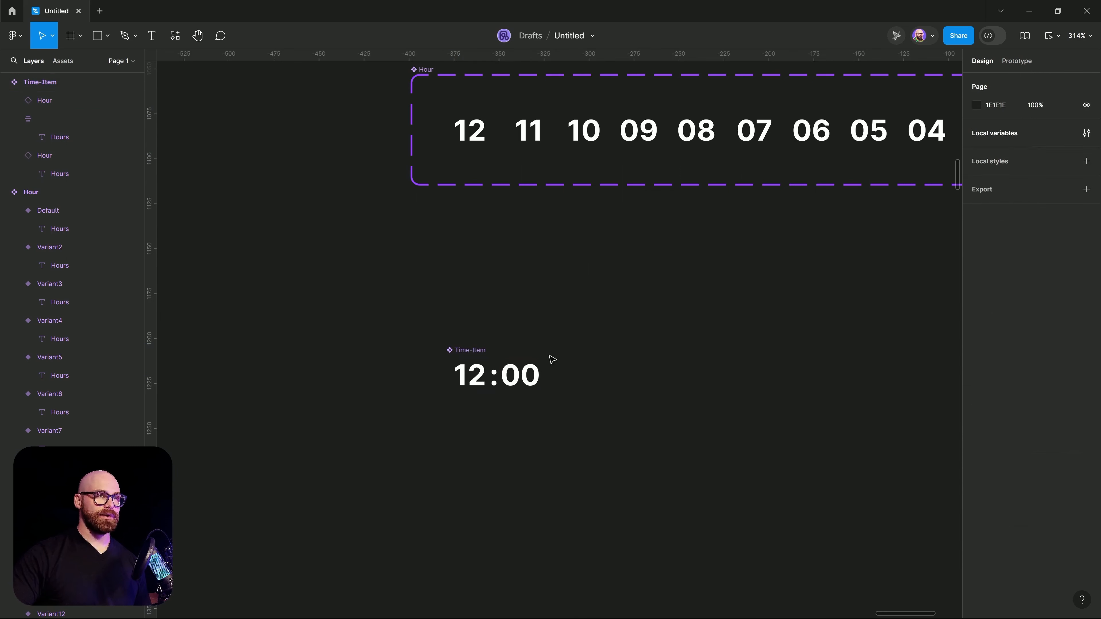
left_click_drag(485, 350, 507, 431)
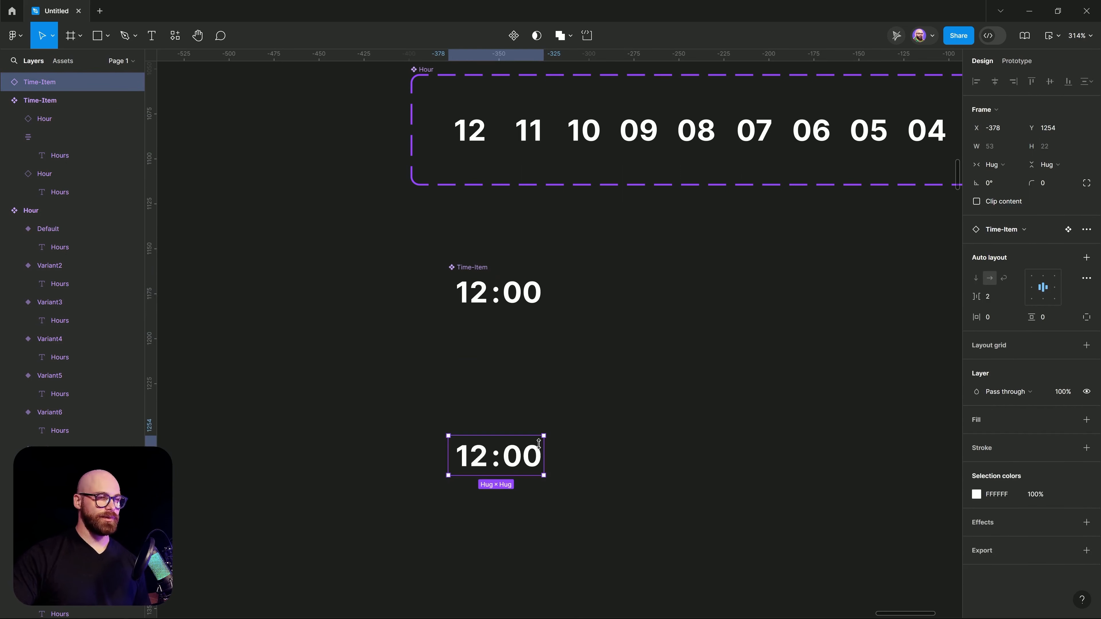
Step: Expose the properties of the first nested Hour instance on the Time-Item component
left_click_drag(606, 435, 641, 221)
scroll(652, 223, "up", 3)
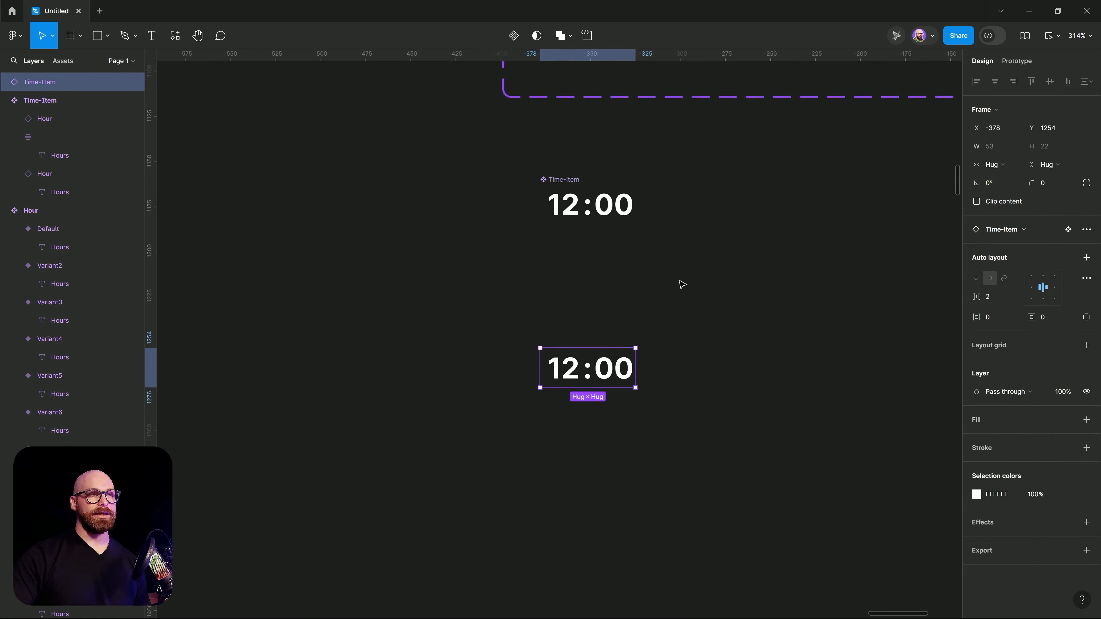
scroll(683, 281, "up", 2)
left_click(560, 276)
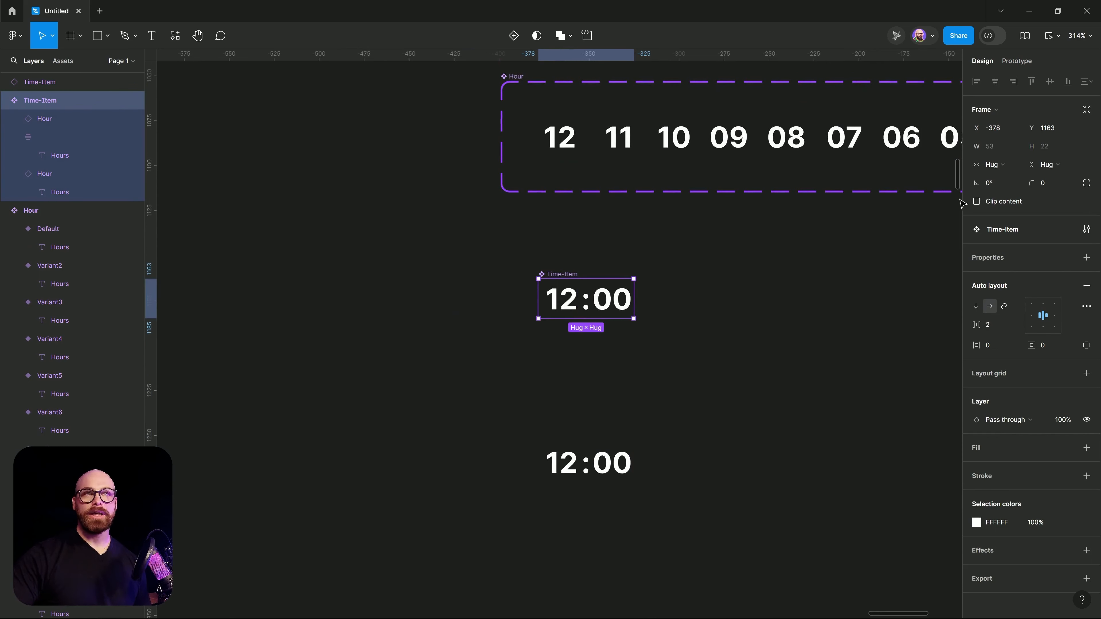
left_click(1087, 258)
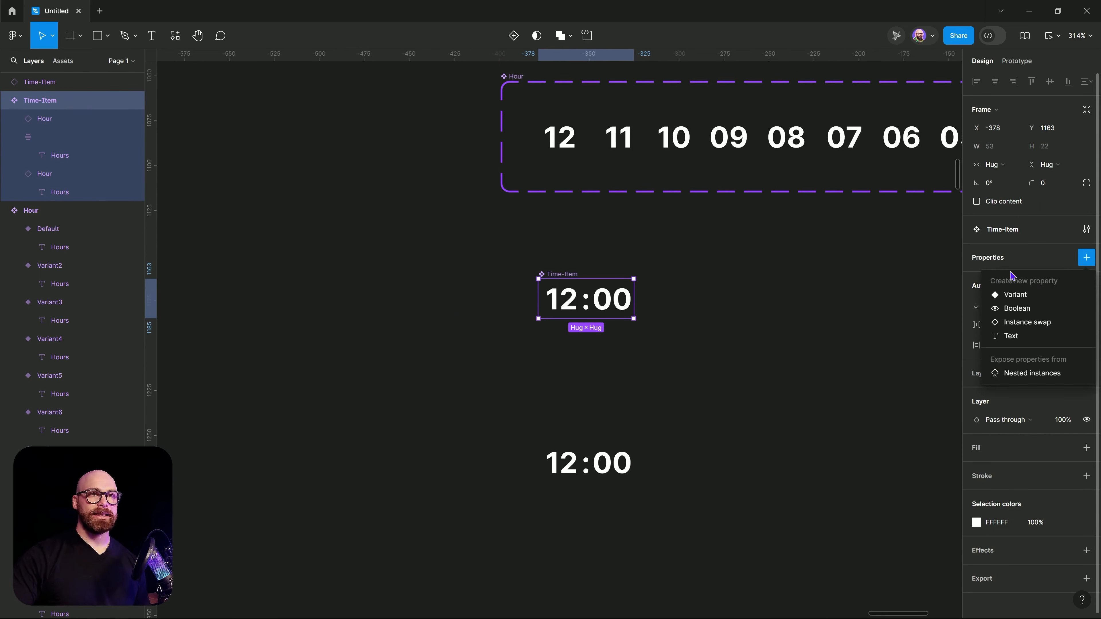
left_click(1020, 376)
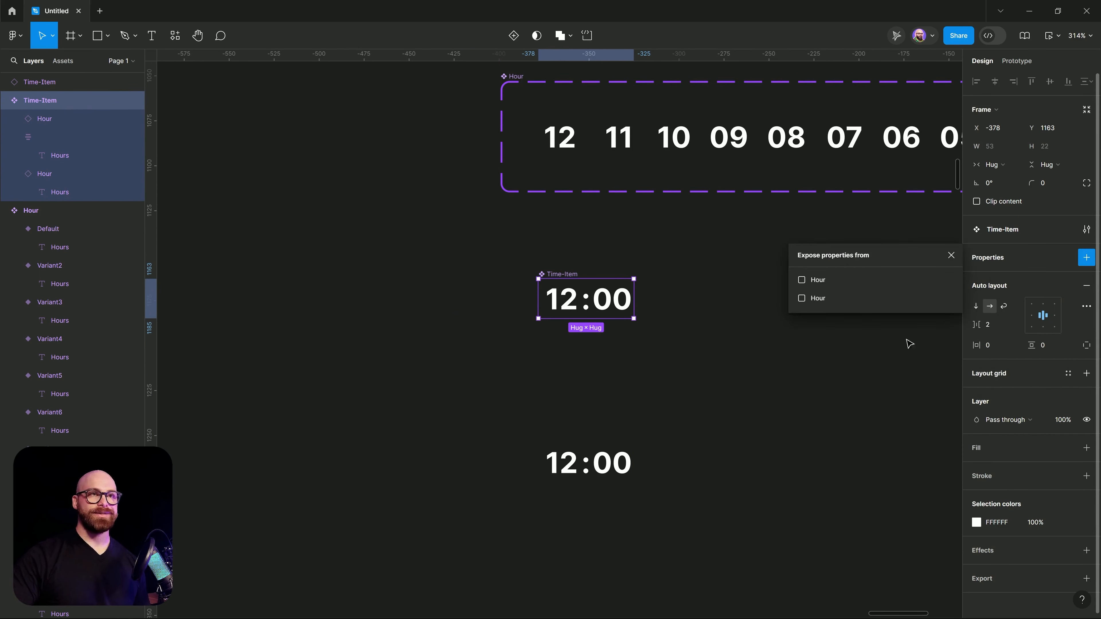
left_click(801, 281)
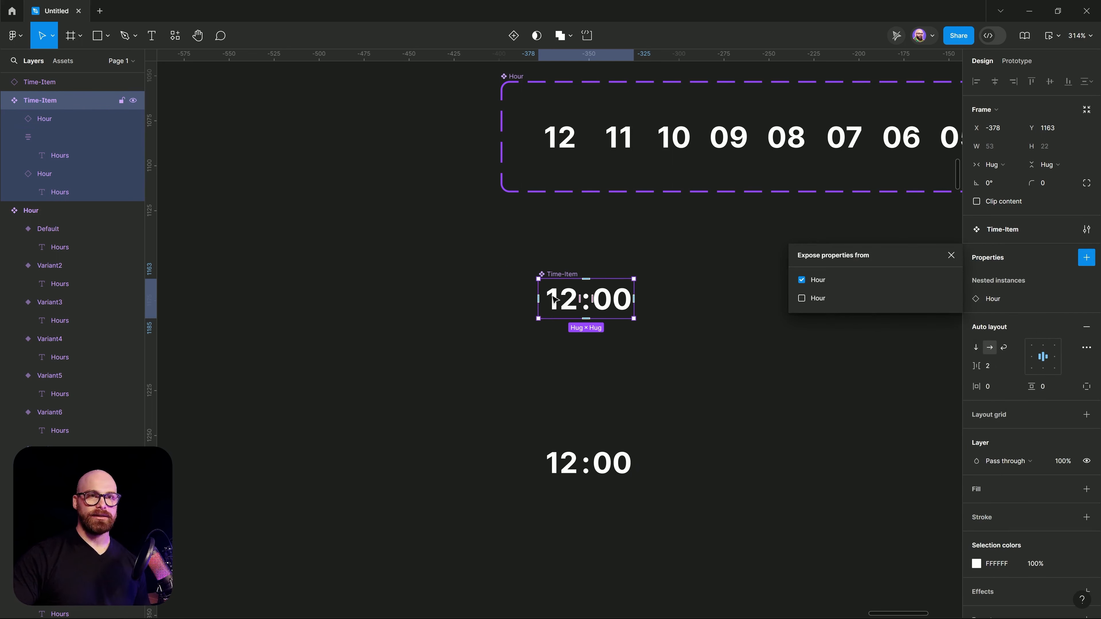
left_click(602, 408)
Step: Examine the Hour variant options exposed on the Time-Item instance below the component
left_click(590, 451)
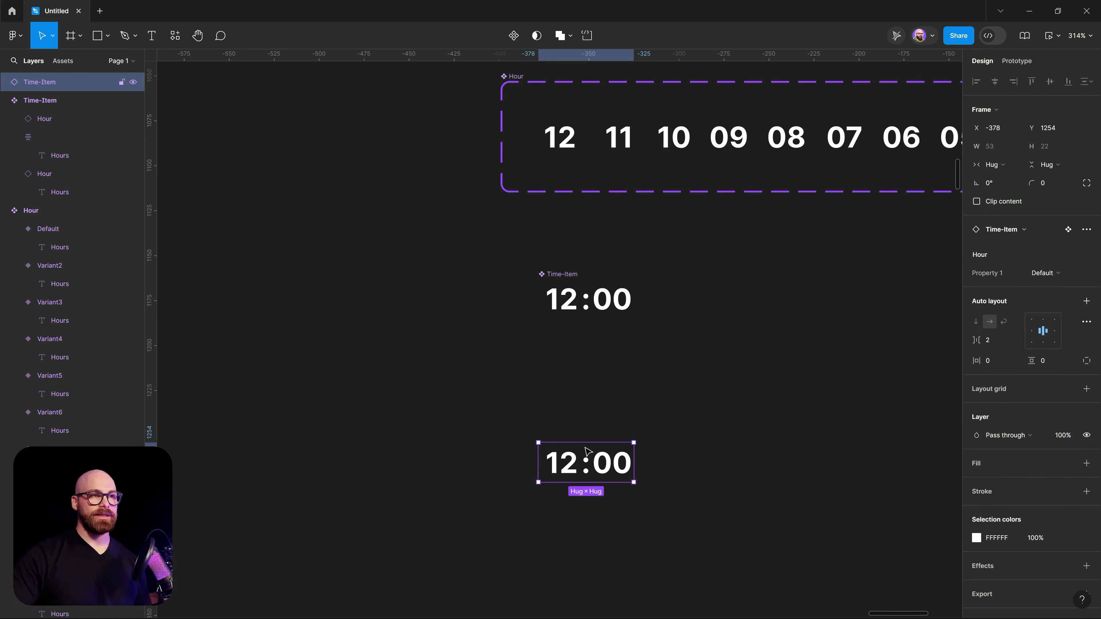
left_click(1053, 273)
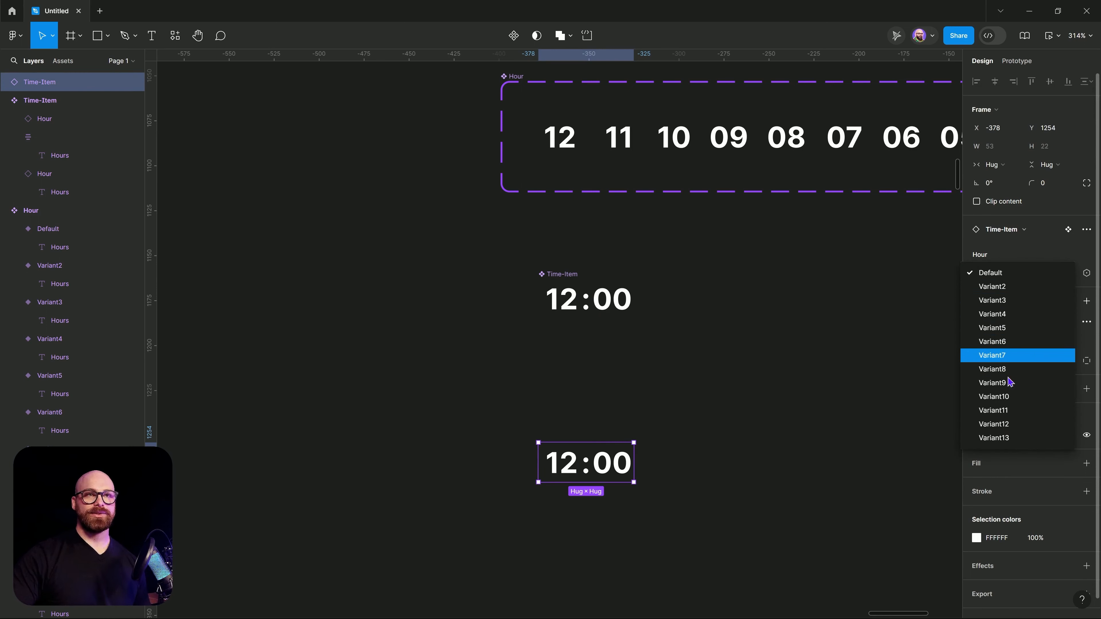
left_click(850, 396)
Step: Set Property 1 of the Hour variants displaying 00 and 01 to 00 and 01 respectively
left_click_drag(624, 276, 174, 381)
left_click(790, 243)
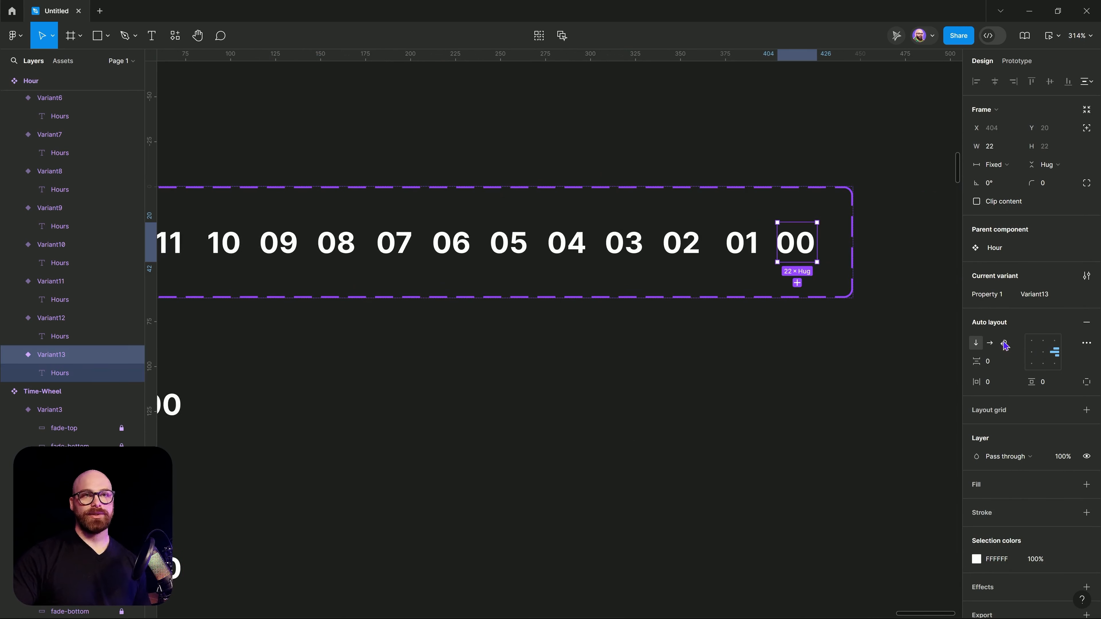
left_click(1042, 295)
type("00")
left_click(742, 245)
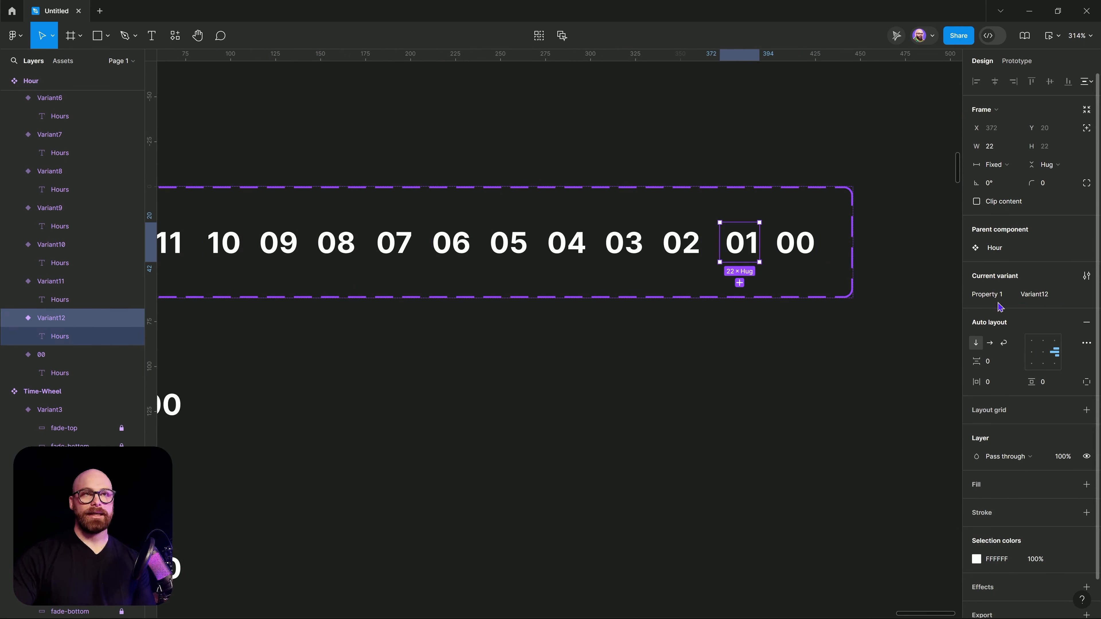
left_click(1042, 296)
type("01")
Step: Set Property 1 of the Hour variants displaying 02 and 03 to 02 and 03 respectively
left_click(669, 241)
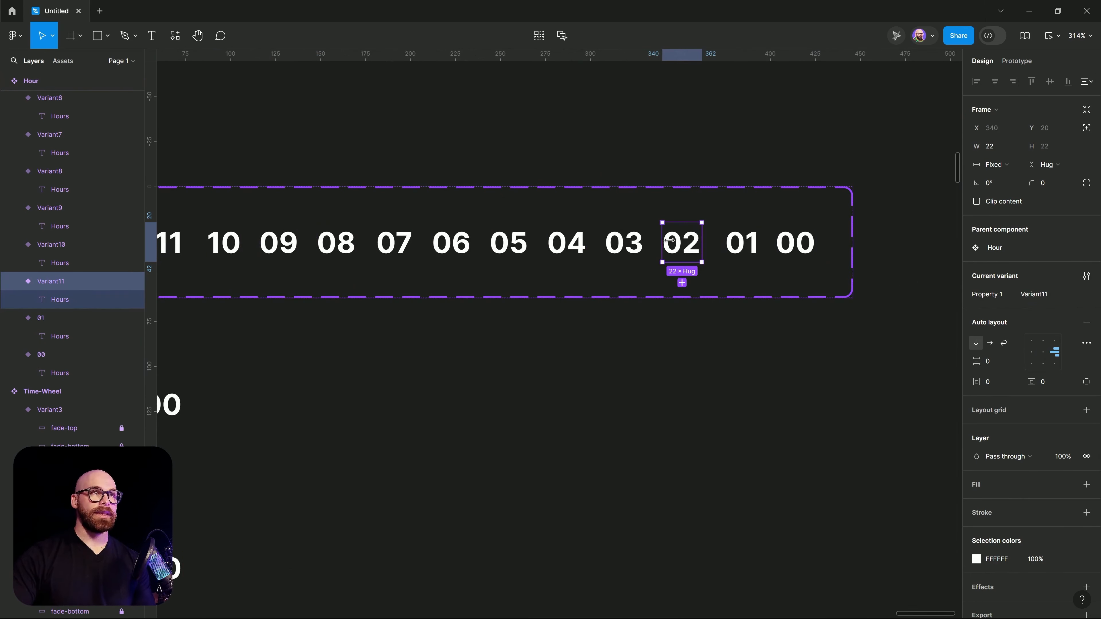
left_click(1053, 299)
type("02")
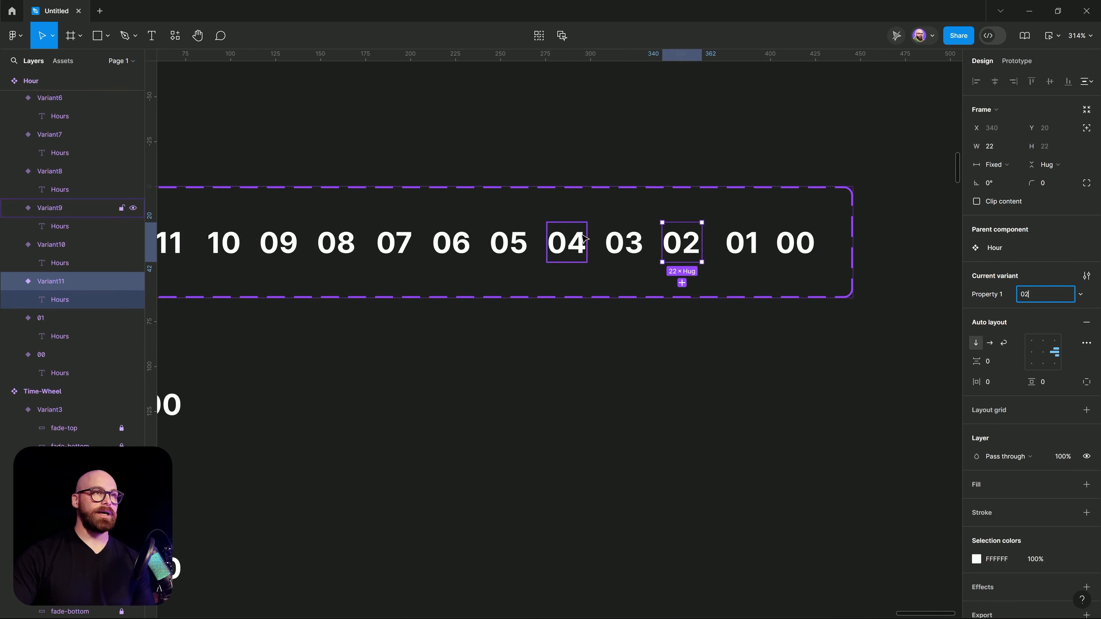
left_click(624, 240)
left_click(1028, 299)
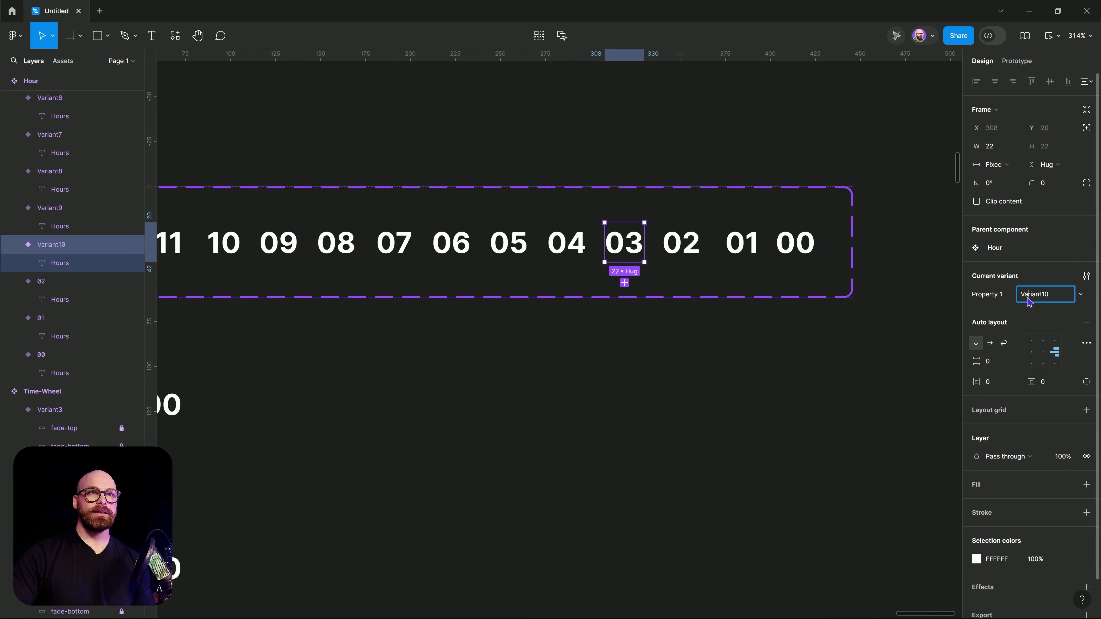
type("03")
left_click(685, 376)
Step: Set Property 1 of each Hour variant displaying 04 through 10 to its matching number: 04, 05, 06, 07, 08, 09 and 10
left_click(567, 253)
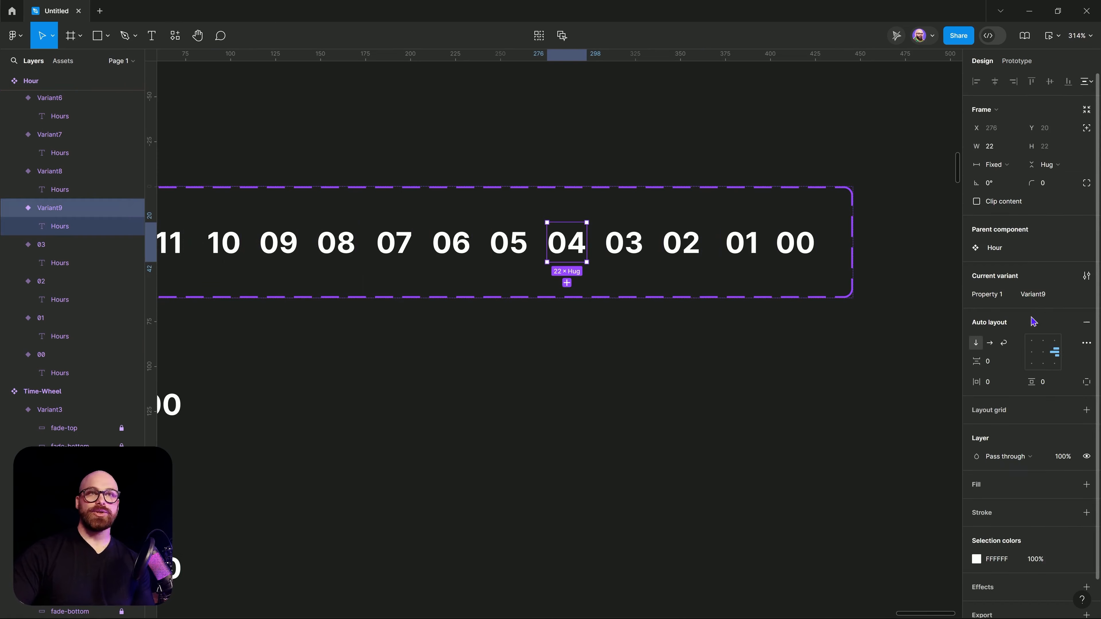
left_click(1042, 298)
type("04")
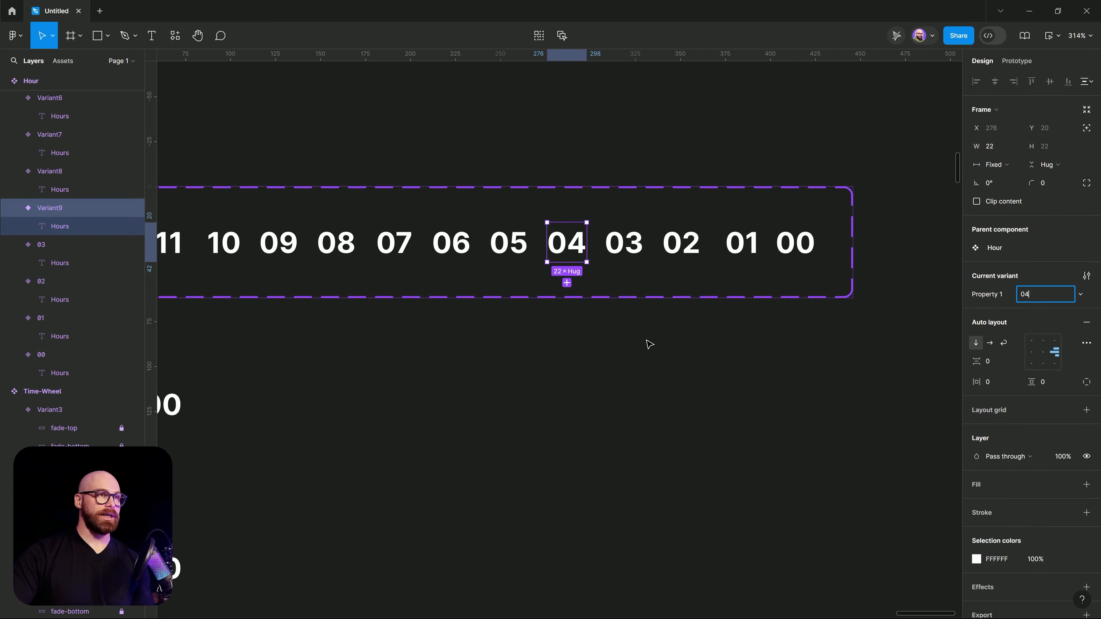
left_click(646, 346)
left_click(520, 237)
left_click(1045, 300)
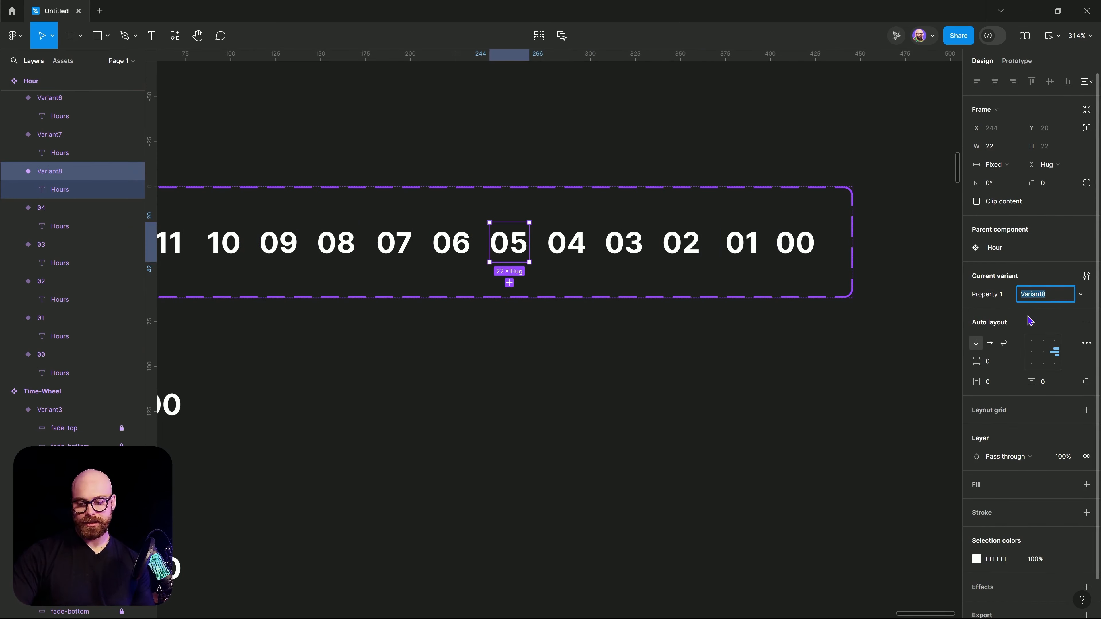
left_click(625, 372)
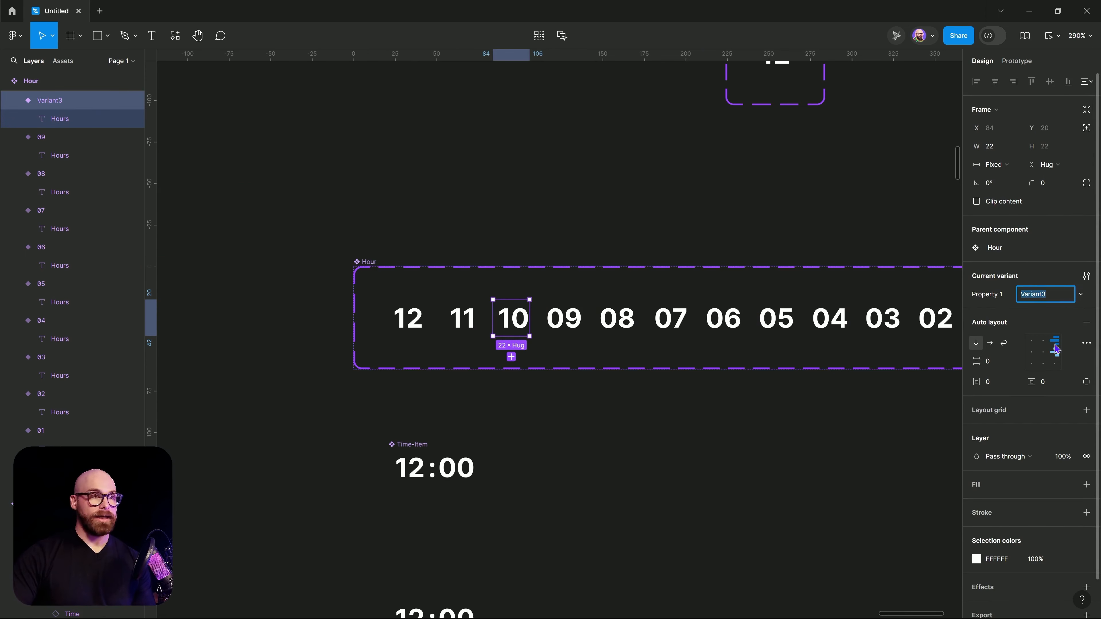
type("10")
Step: Set Property 1 of the Hour variants displaying 11 and 12 to 11 and 12 respectively
left_click(463, 318)
left_click(1039, 296)
type("1")
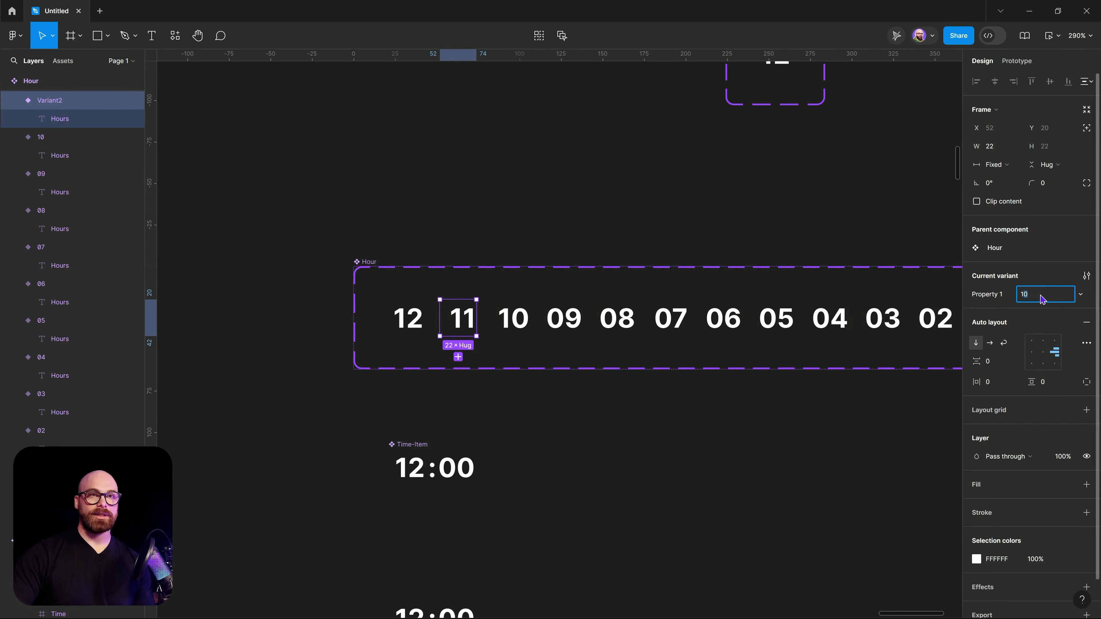
type("1")
left_click(408, 318)
left_click(1044, 294)
type("1")
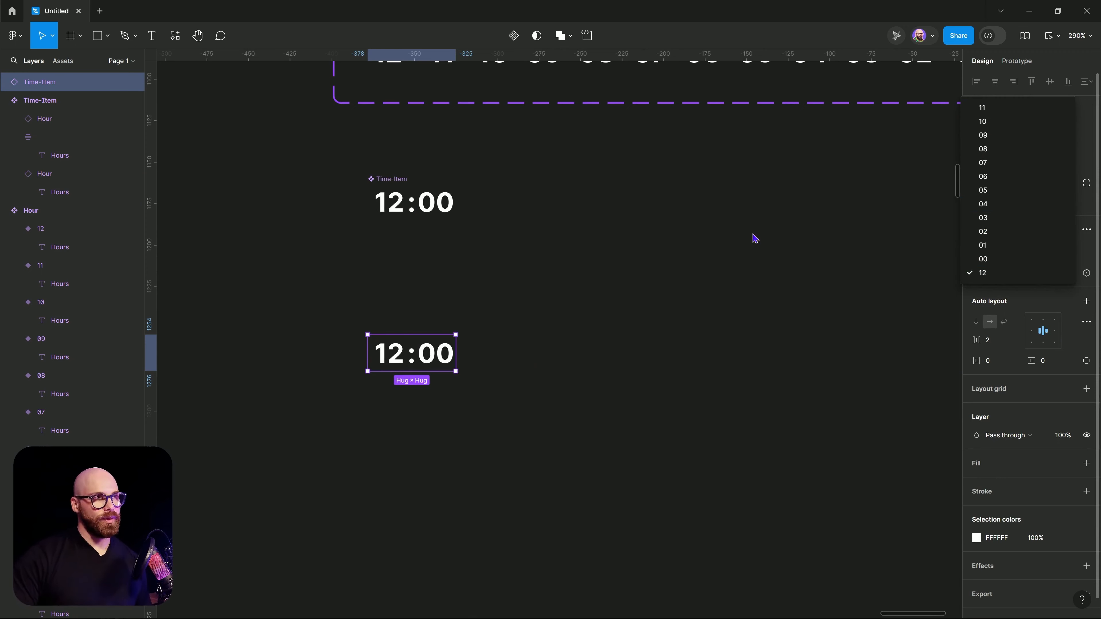
Step: Stack two Time-Item instances directly on top of each other beside the component and wrap them in a vertical auto layout frame
left_click(741, 296)
left_click_drag(432, 370, 660, 381)
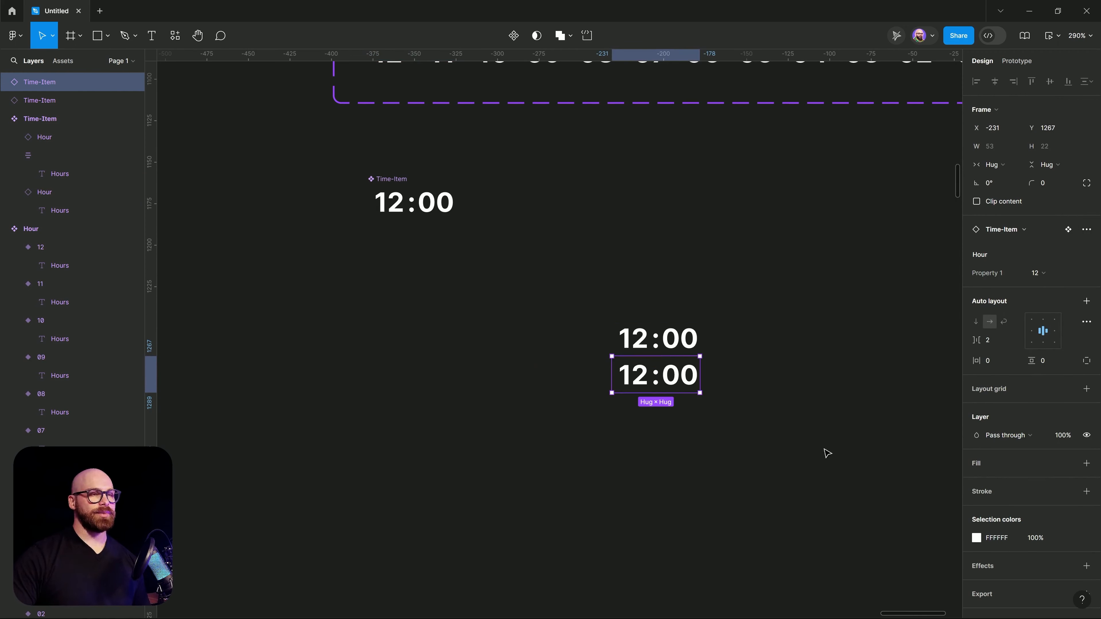
key("Tab")
left_click_drag(563, 295, 822, 477)
key("shift+a")
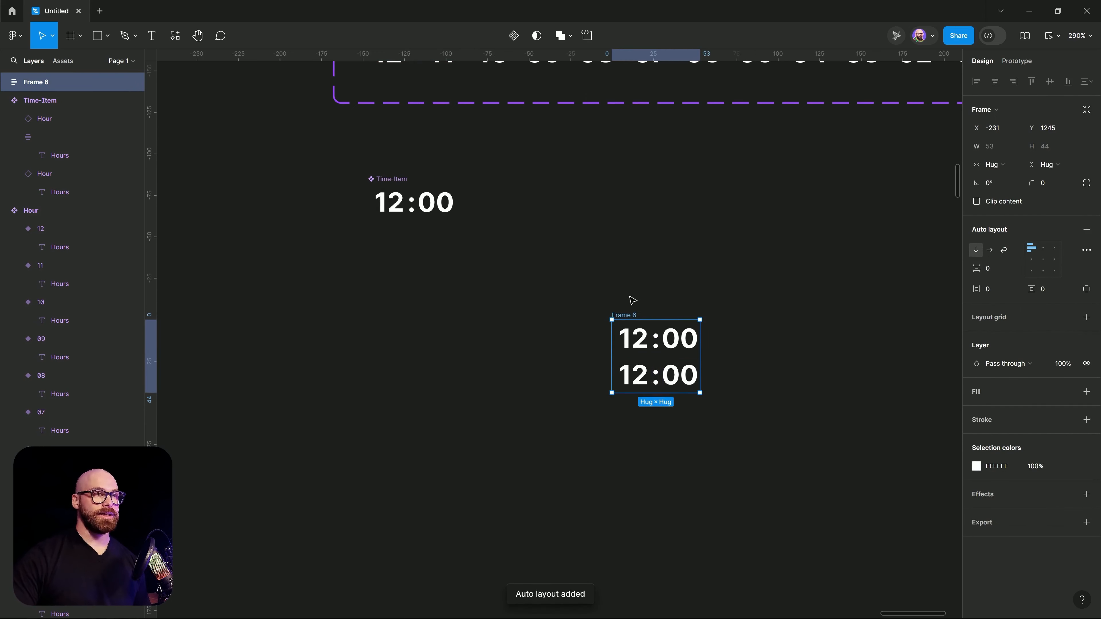
Step: Duplicate the lower Time-Item instance ten times inside the auto layout frame to make a column of twelve
left_click(657, 373)
key("ctrl+d")
key("ctrl+d")
key("ctrl+d")
key("ctrl+d")
key("ctrl+d")
key("ctrl+d")
key("ctrl+d")
key("ctrl+d")
key("ctrl+d")
key("ctrl+d")
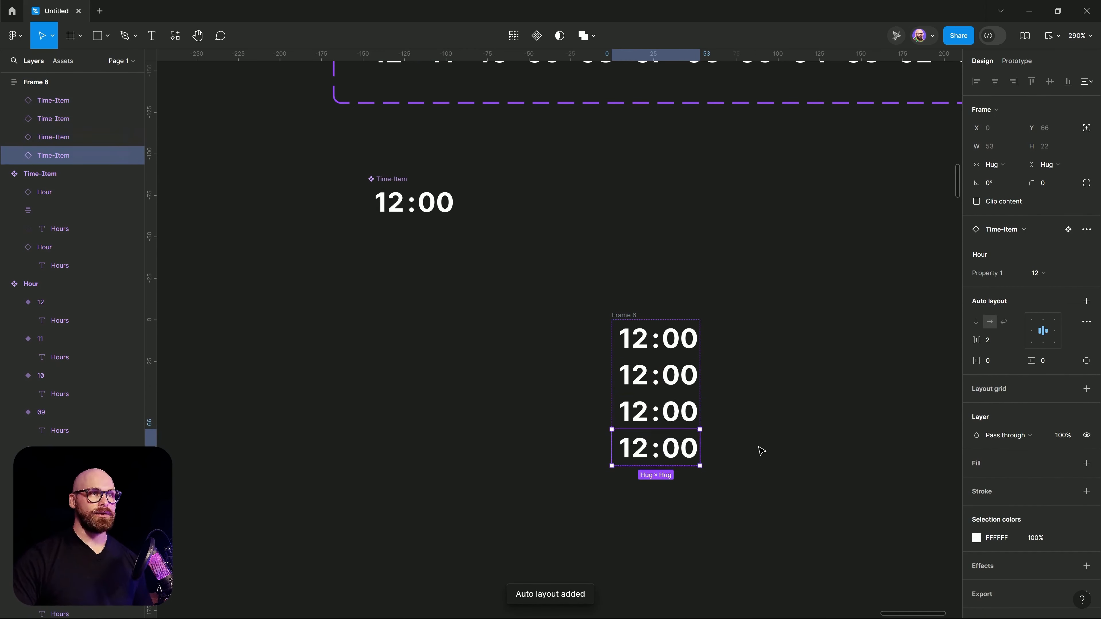
Step: Set the Hour property of the second, third and fourth Time-Item instances in the column to 11, 10 and 09
left_click(1049, 273)
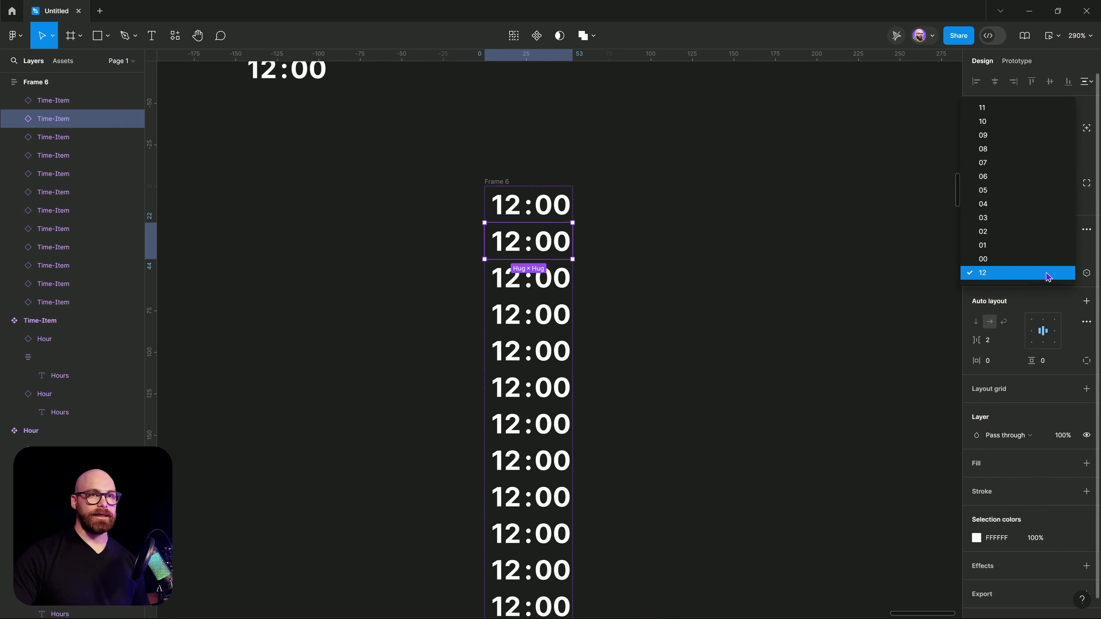
left_click(995, 113)
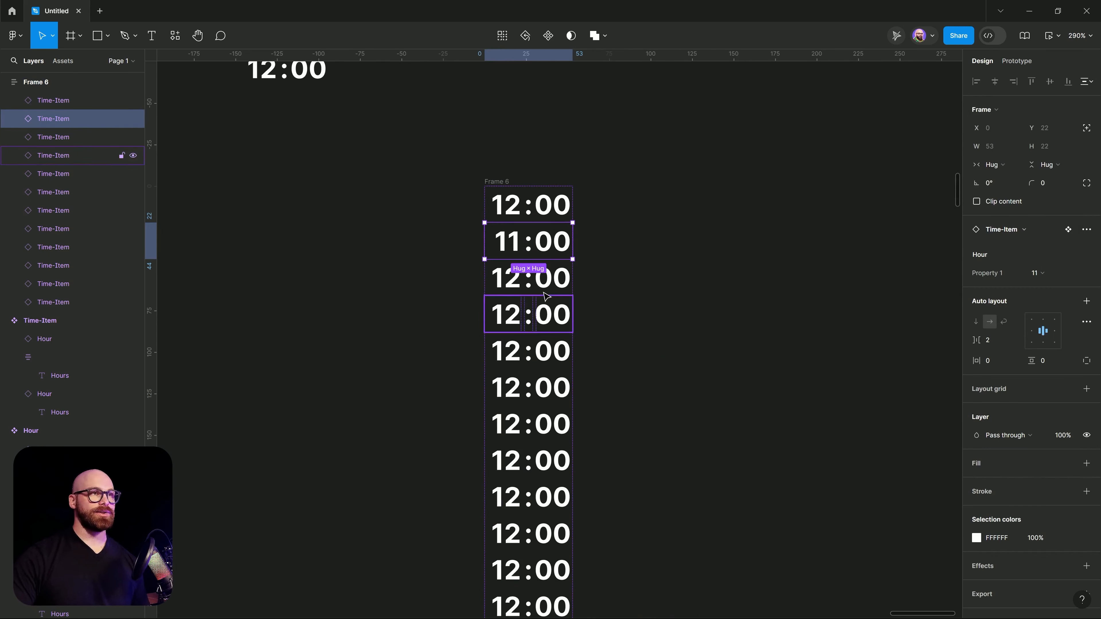
key("Tab")
left_click(1042, 273)
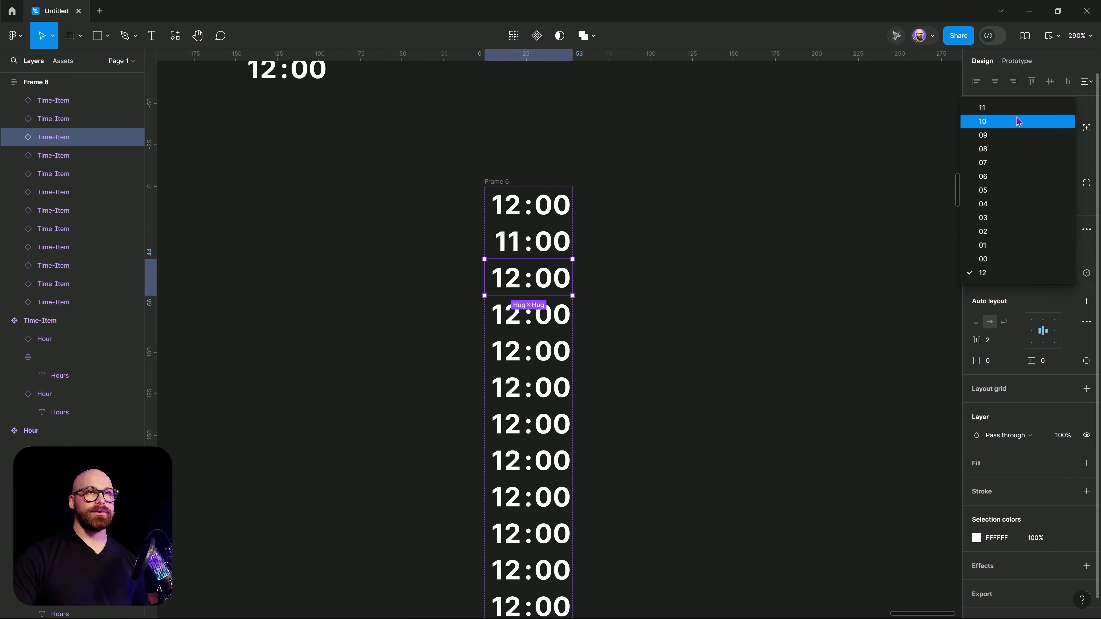
left_click(993, 130)
key("Tab")
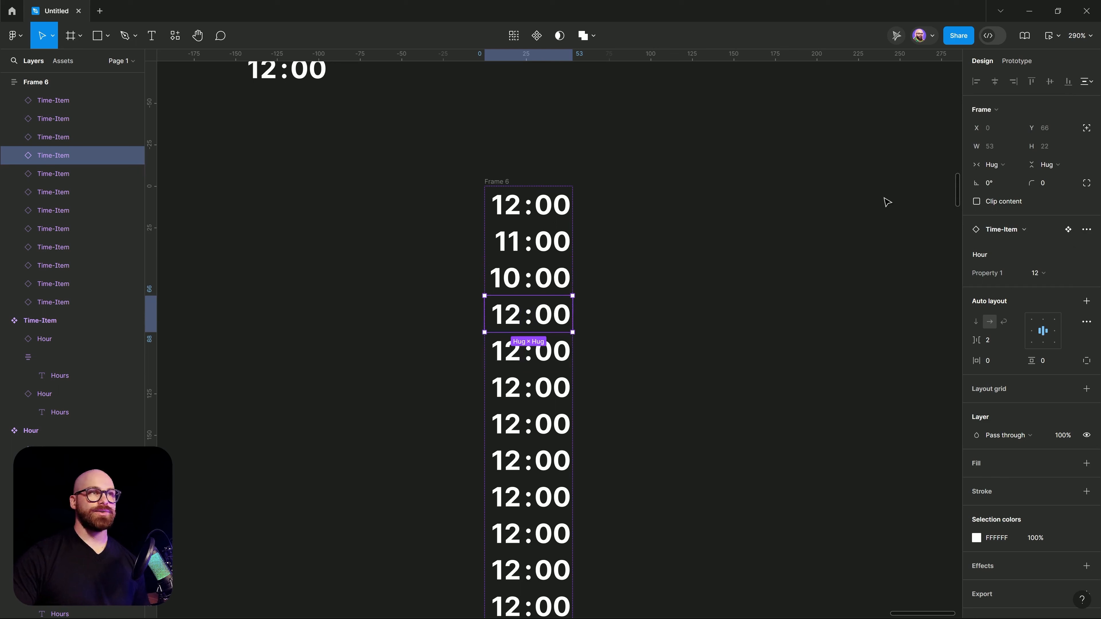
left_click(1046, 273)
left_click(997, 135)
Step: Set the Hour property of the fifth, sixth and seventh Time-Item instances in the column to 08, 07 and 06
key("Tab")
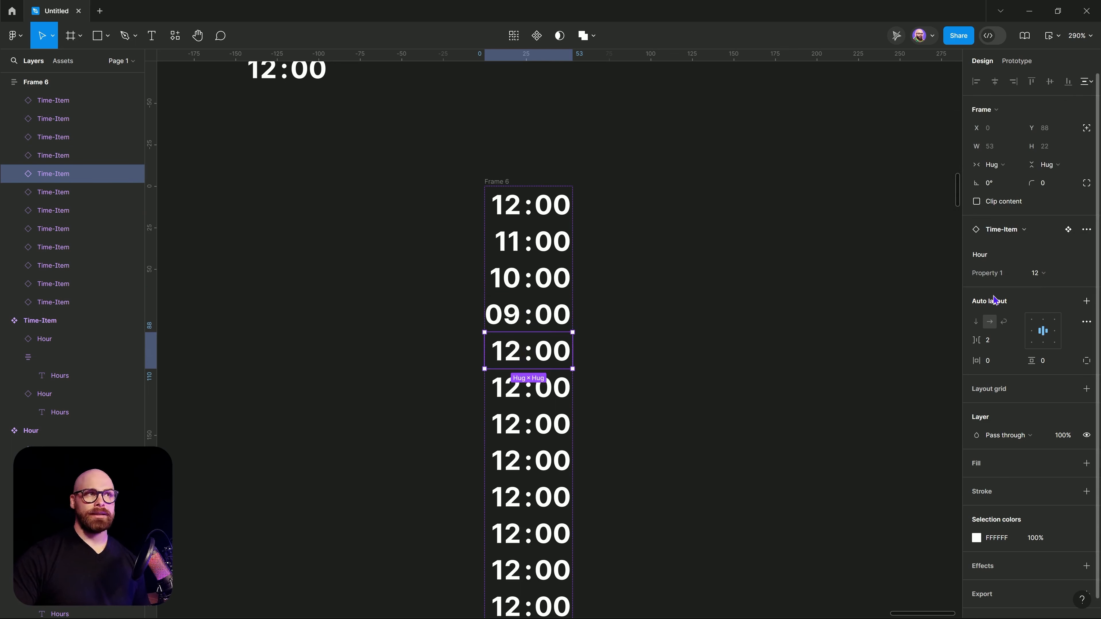
left_click(1040, 276)
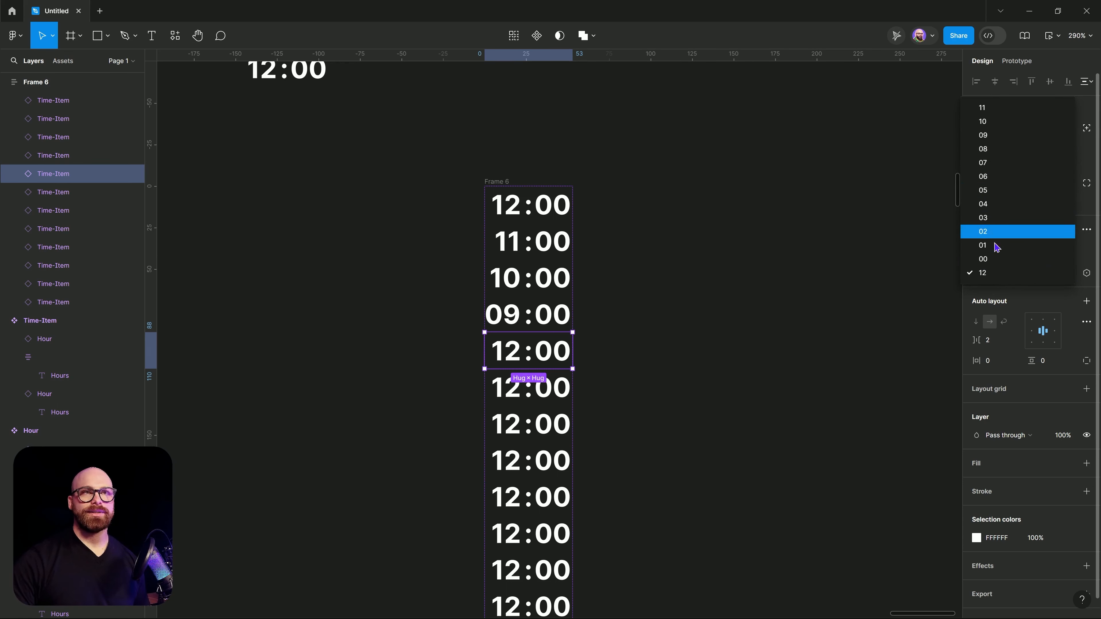
left_click(993, 150)
left_click(556, 399)
scroll(737, 347, "down", 2)
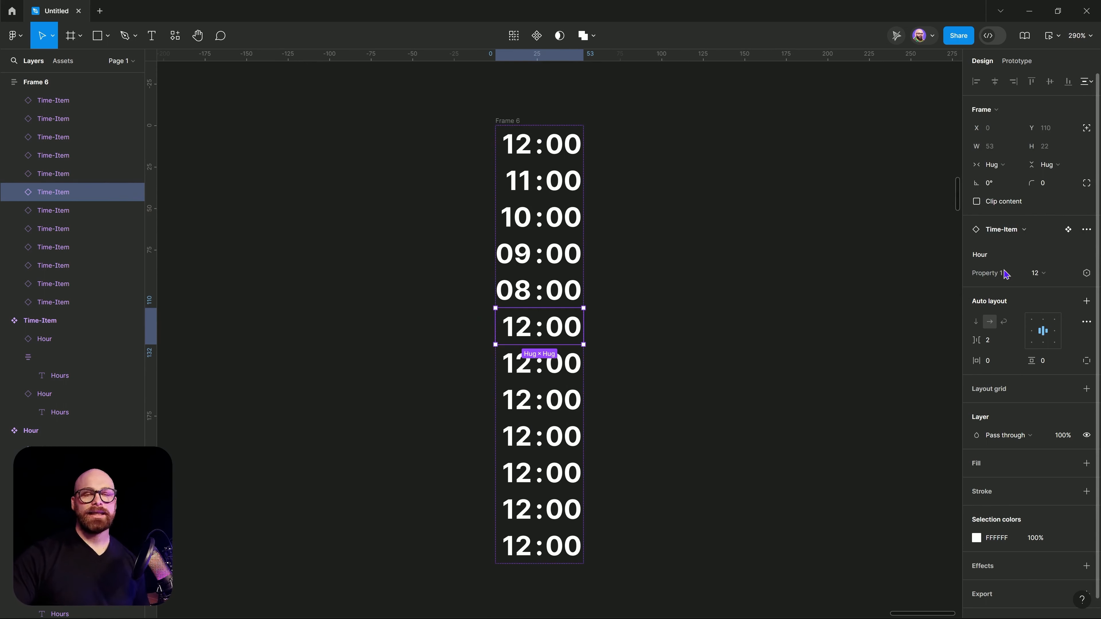
left_click(1042, 274)
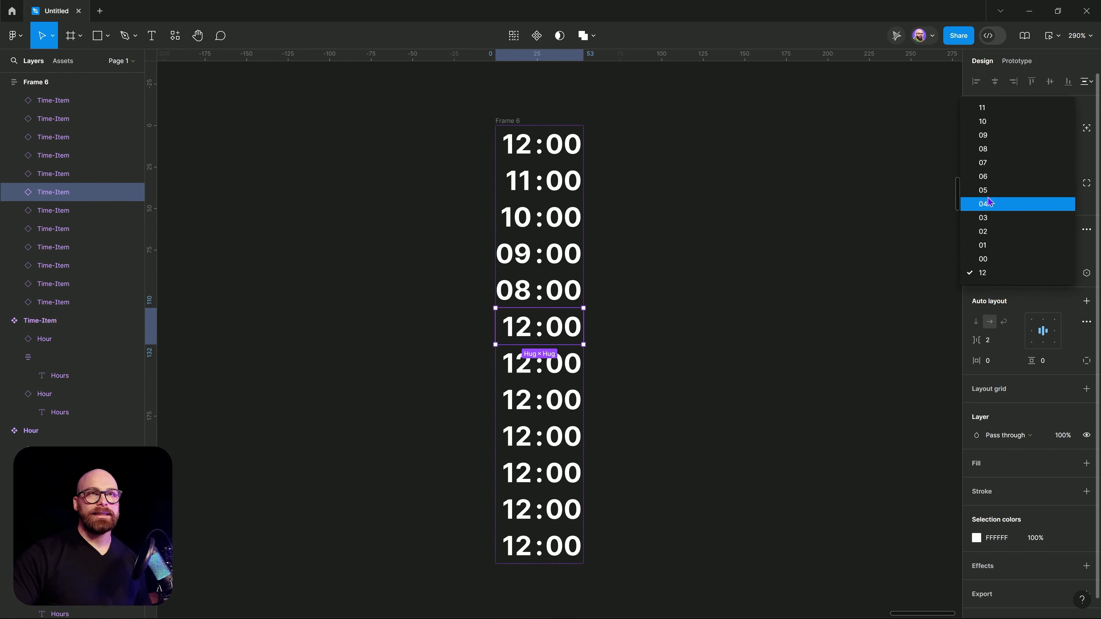
left_click(993, 162)
left_click(565, 369)
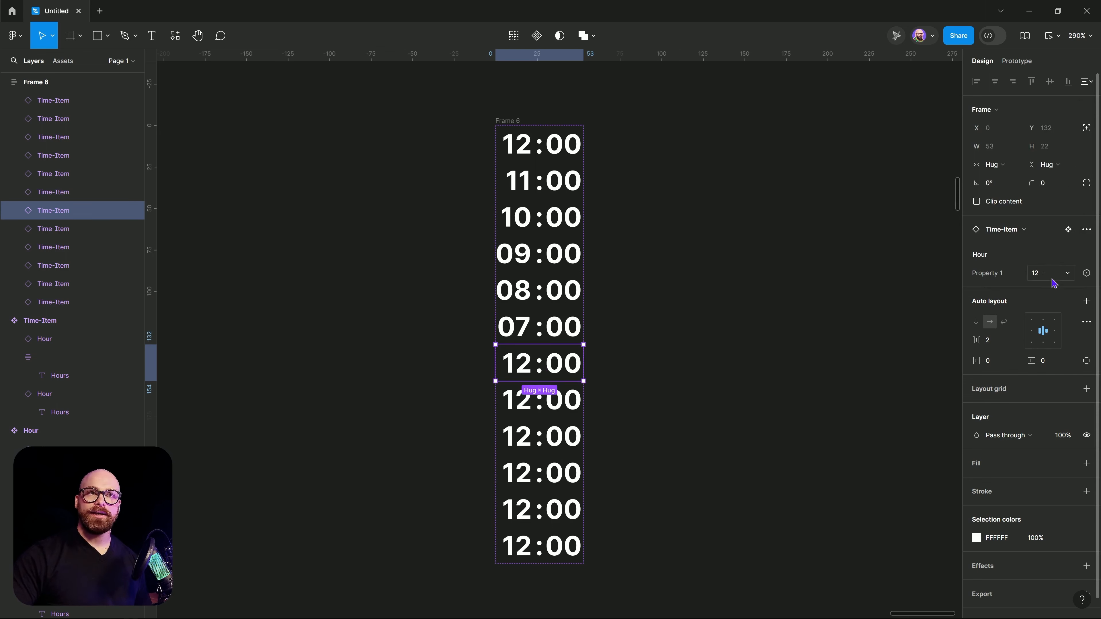
left_click(1051, 277)
left_click(1015, 176)
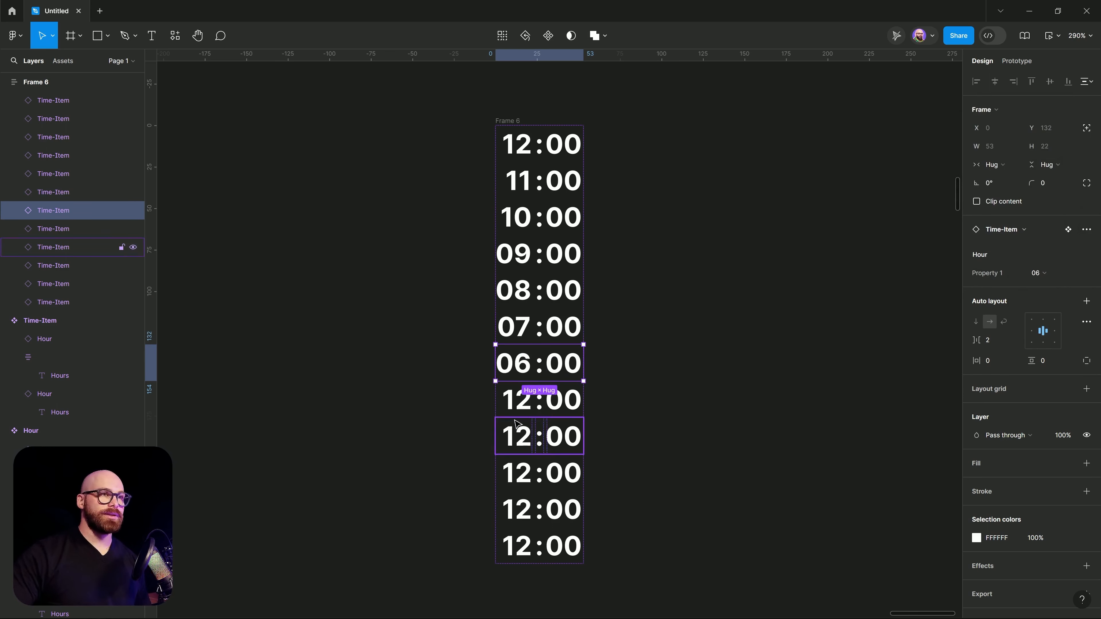
Step: Set the Hour property of the eighth, ninth and tenth Time-Item instances in the column to 05, 04 and 03
left_click(559, 399)
left_click(1040, 276)
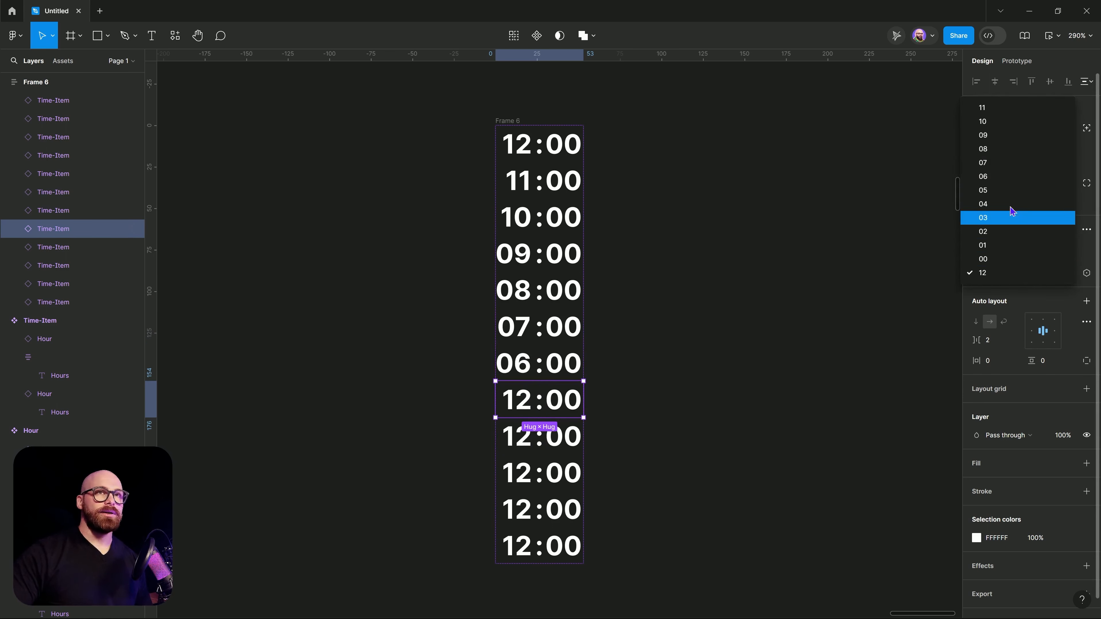
left_click(997, 190)
left_click(572, 429)
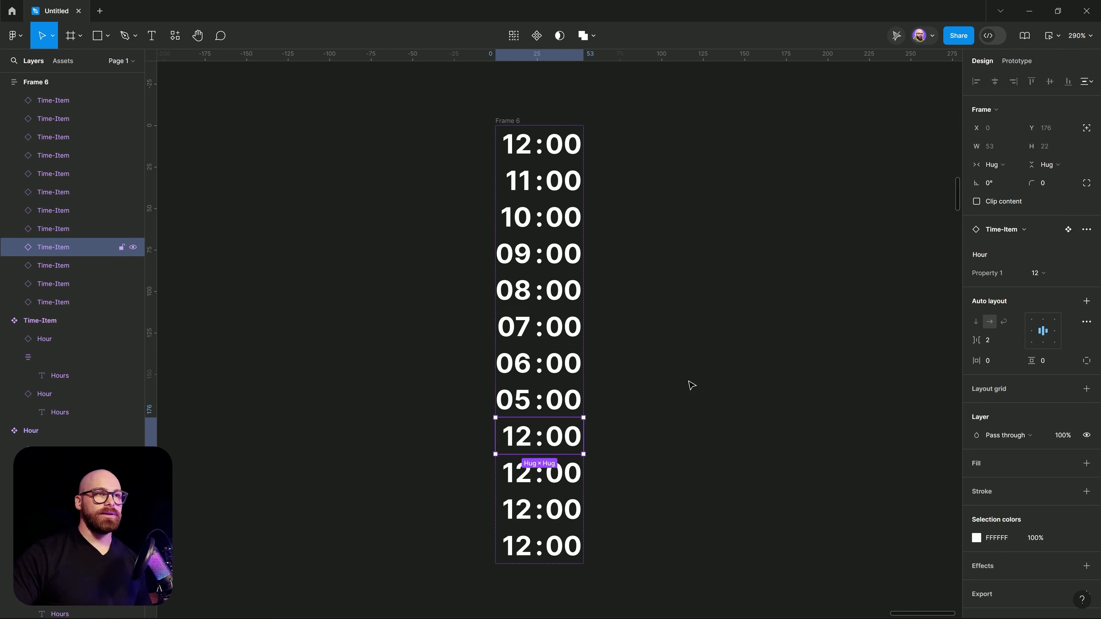
left_click(1056, 278)
left_click(1003, 191)
left_click(563, 473)
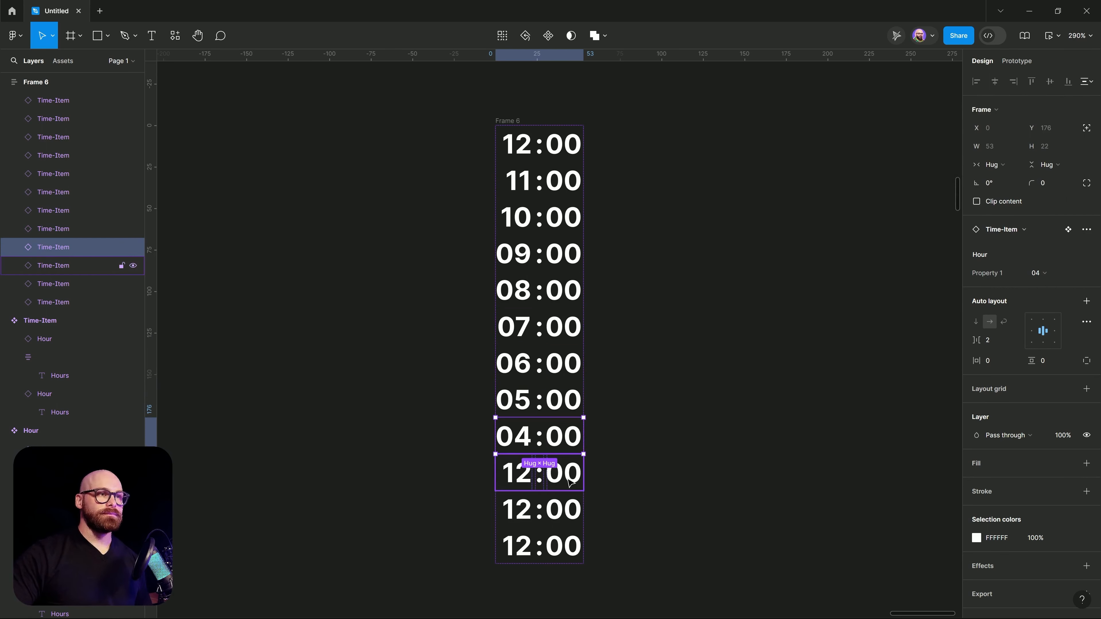
left_click(1056, 275)
left_click(1007, 218)
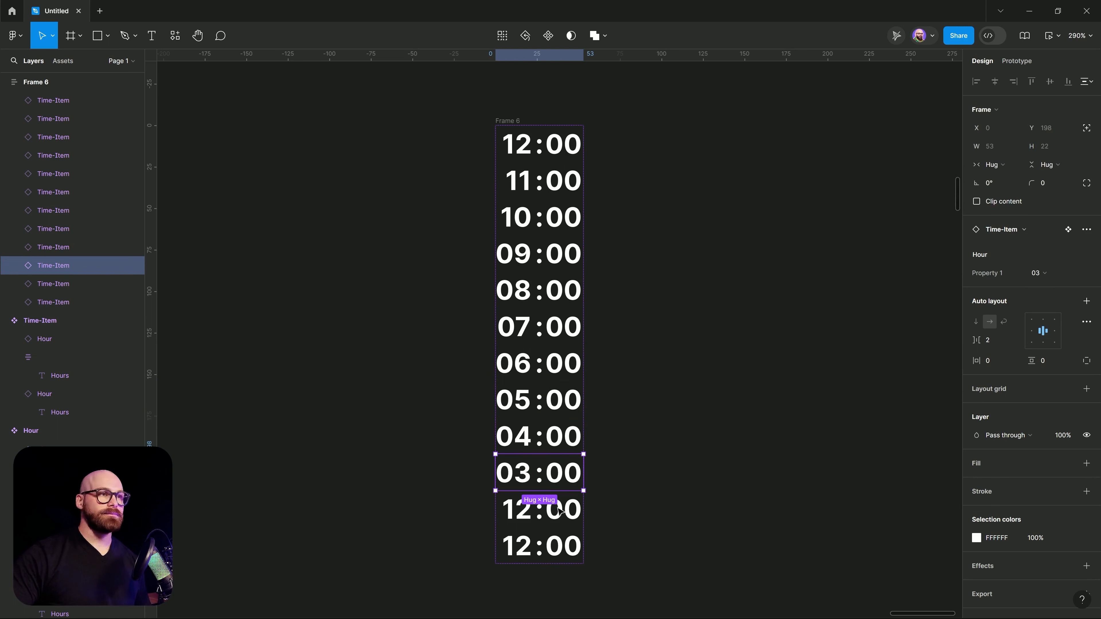
Step: Set the Hour property of the last two Time-Item instances in the column to 02 and 01
left_click(561, 514)
left_click(1065, 276)
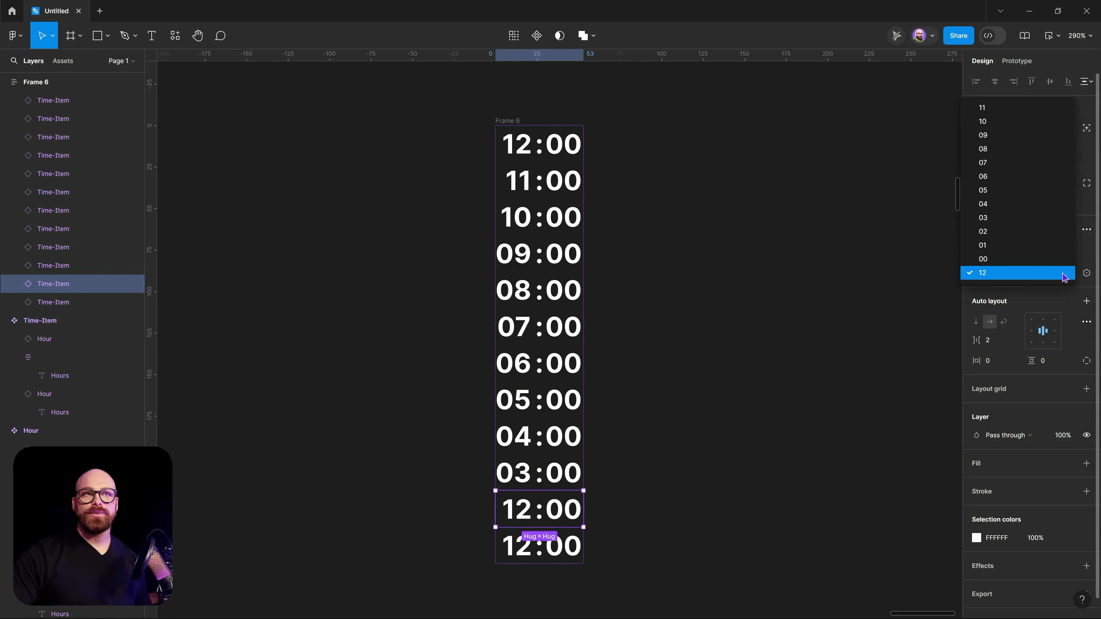
left_click(997, 230)
left_click(516, 547)
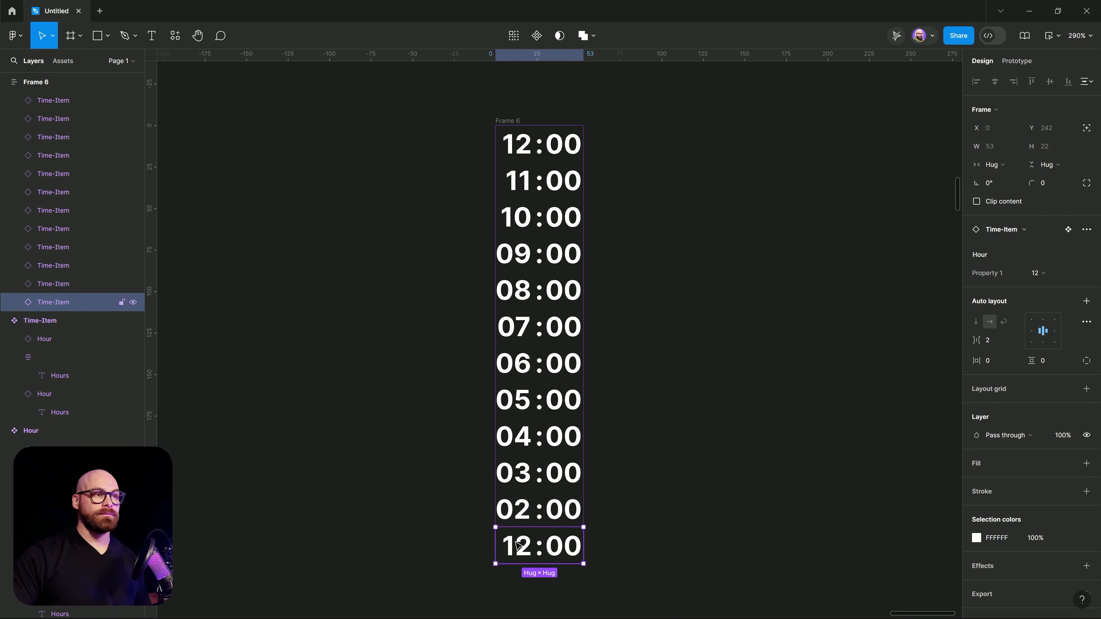
left_click(1042, 276)
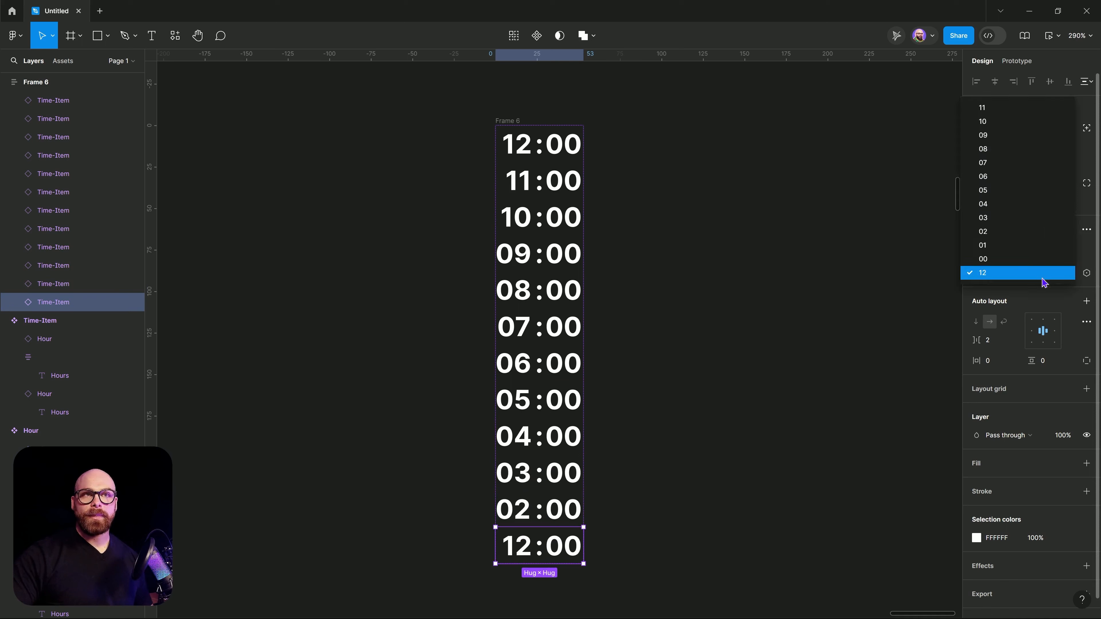
left_click(1023, 246)
left_click(670, 530)
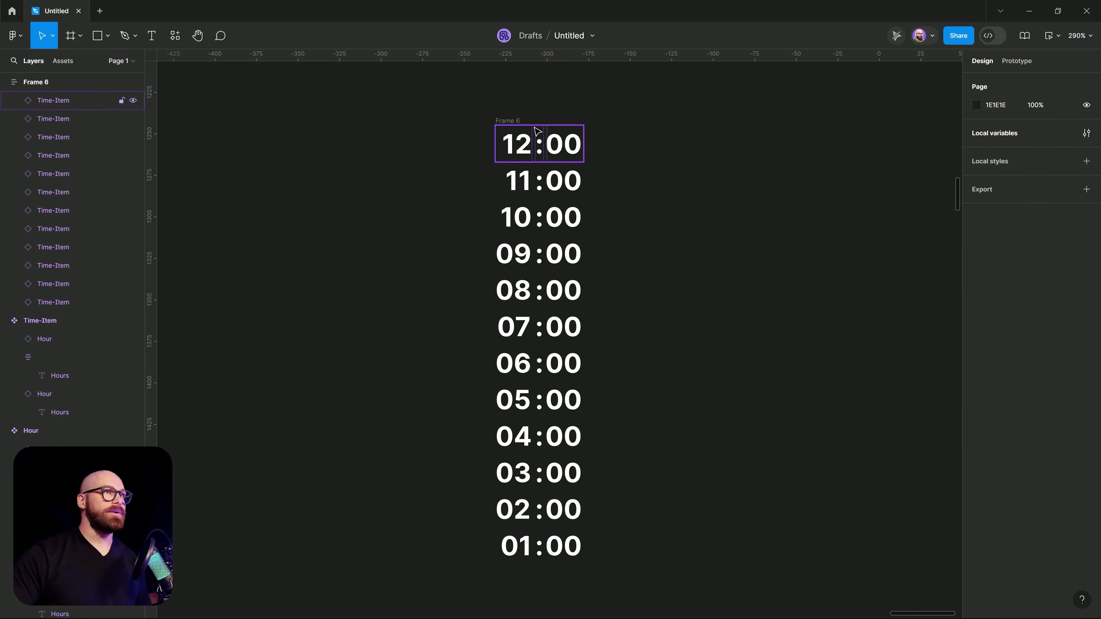
Step: Rename the frame holding the stacked Time-Item instances to Timeline
left_click(512, 121)
right_click(510, 116)
left_click(510, 113)
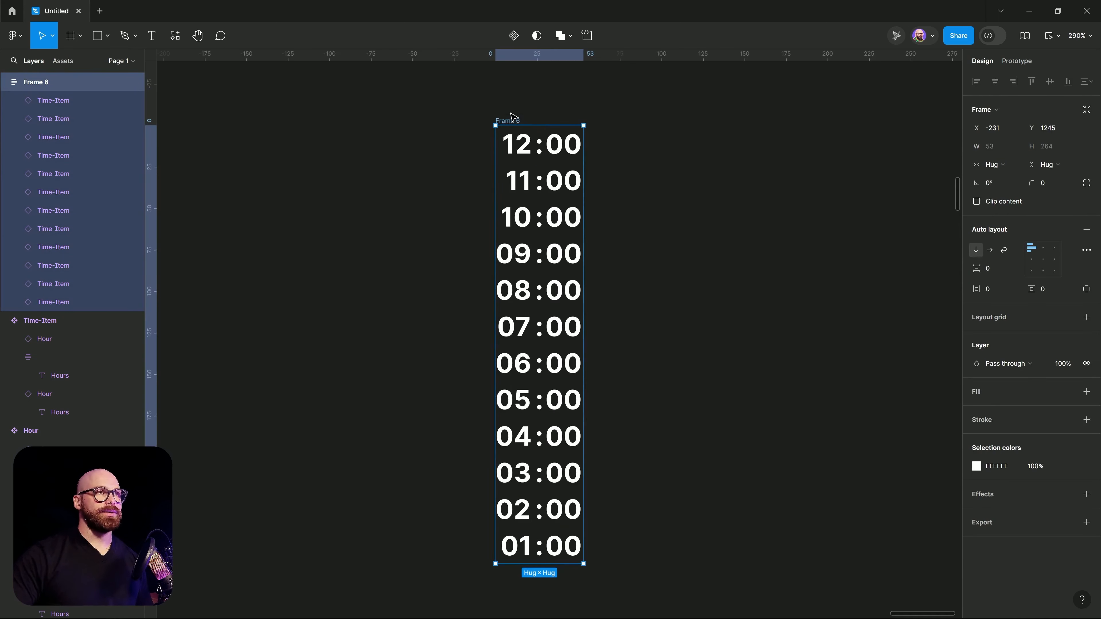
left_click(509, 114)
double_click(516, 120)
type("Time")
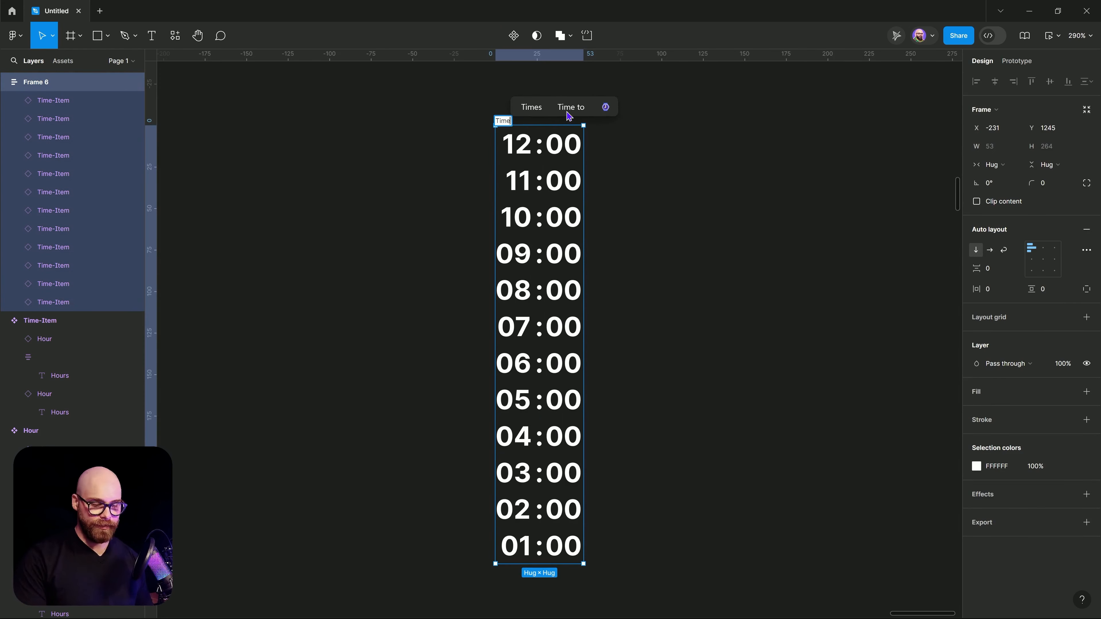
type("line")
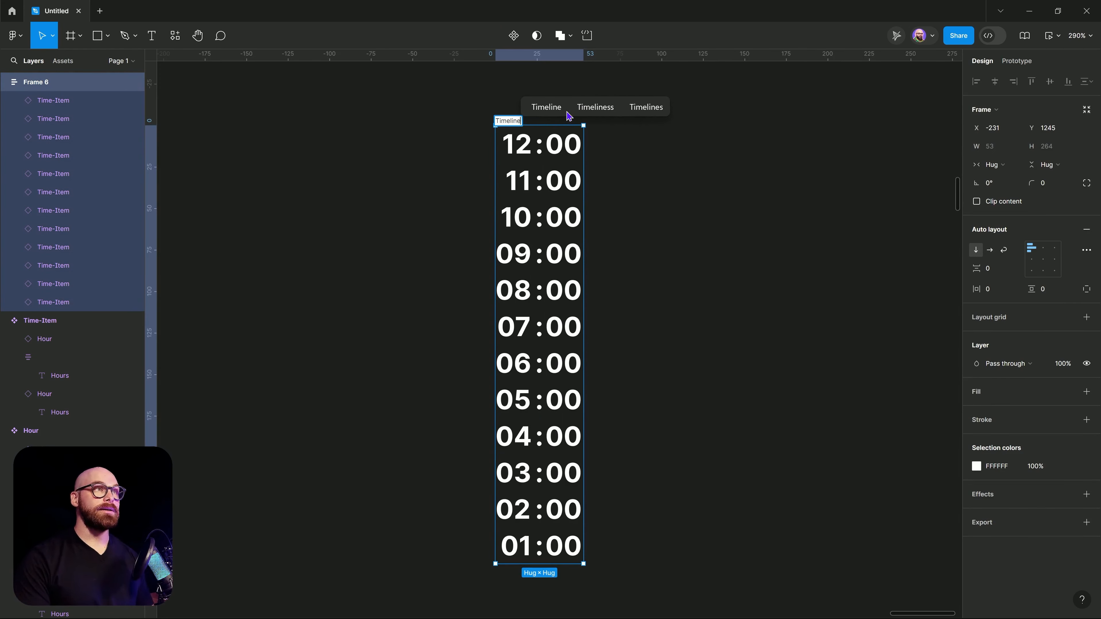
key("Return")
left_click(570, 116)
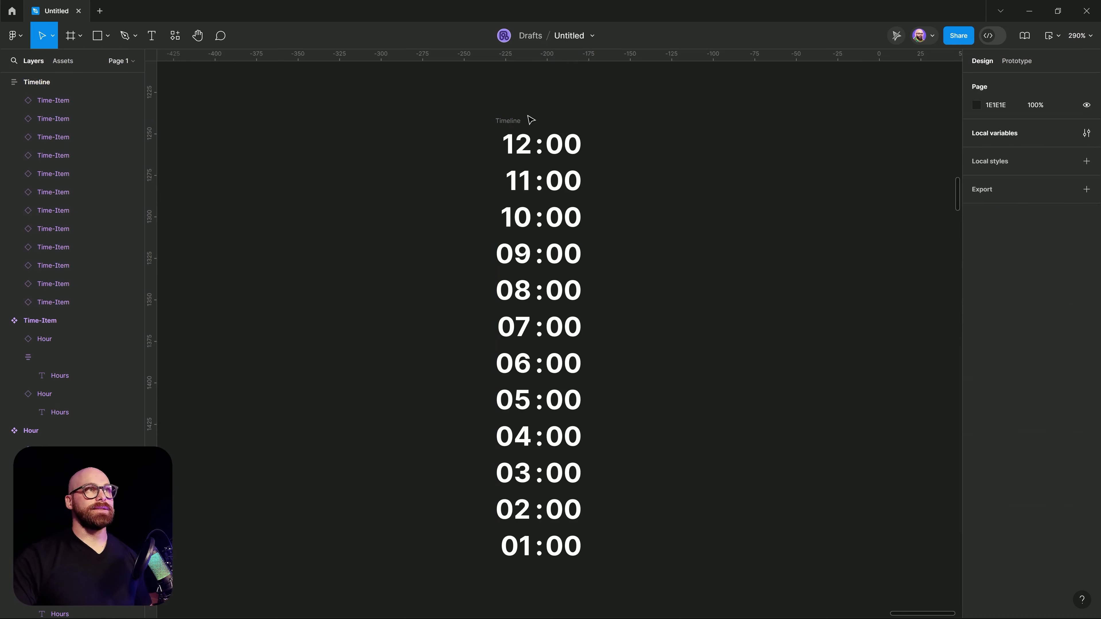
Step: Turn the Timeline frame into a component
left_click(510, 120)
right_click(497, 119)
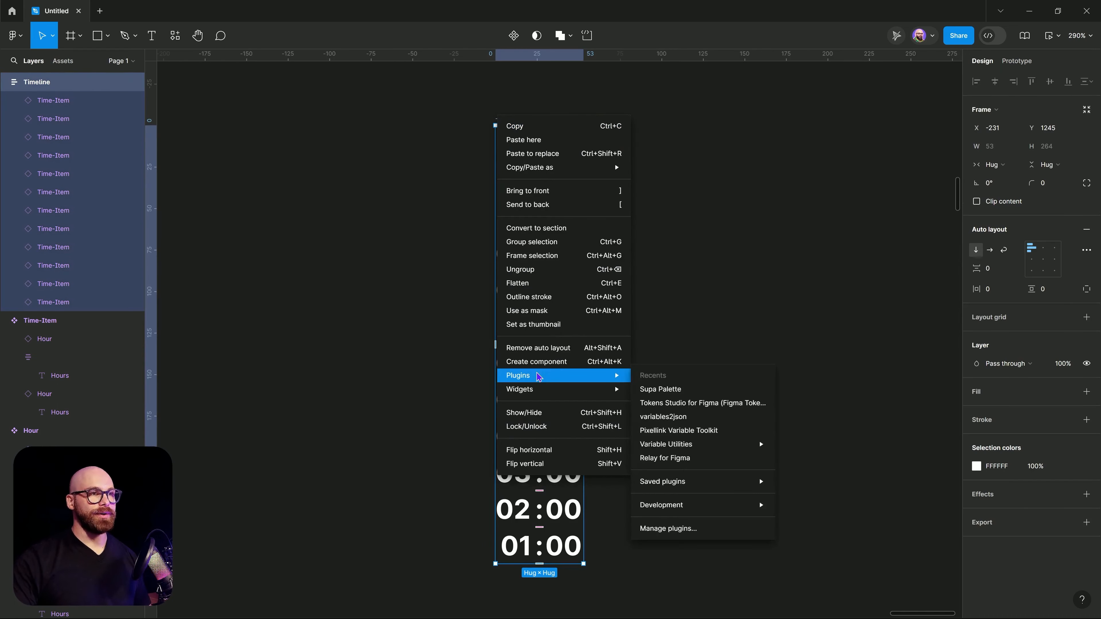
left_click(537, 362)
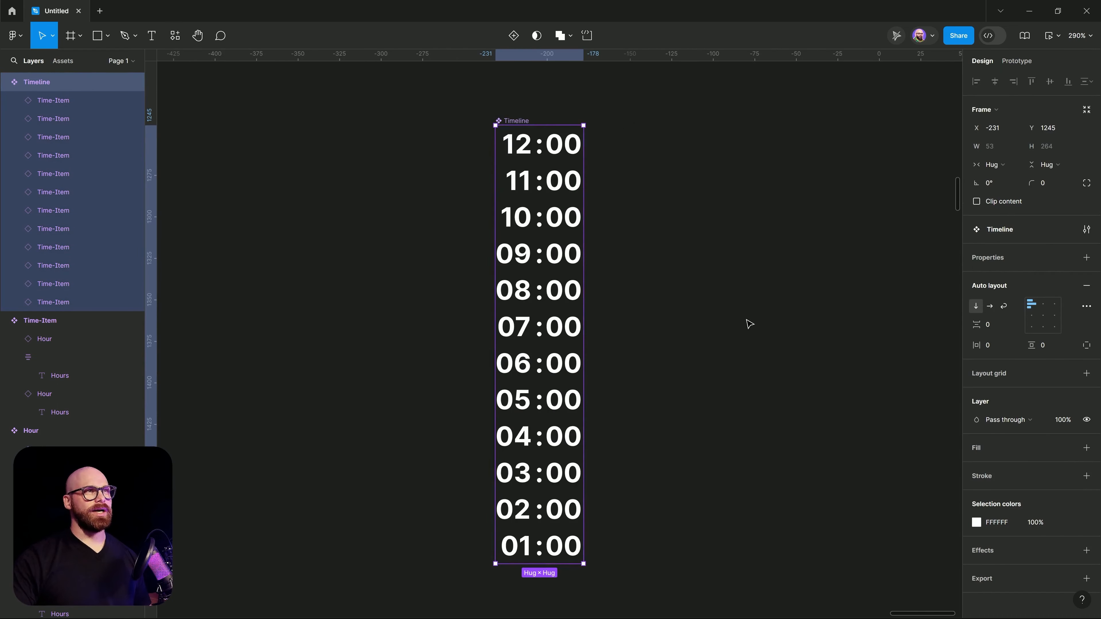
Step: Place a copy of the Time-Wheel from its component set near the Timeline component, as a detached plain frame
scroll(749, 324, "down", 3)
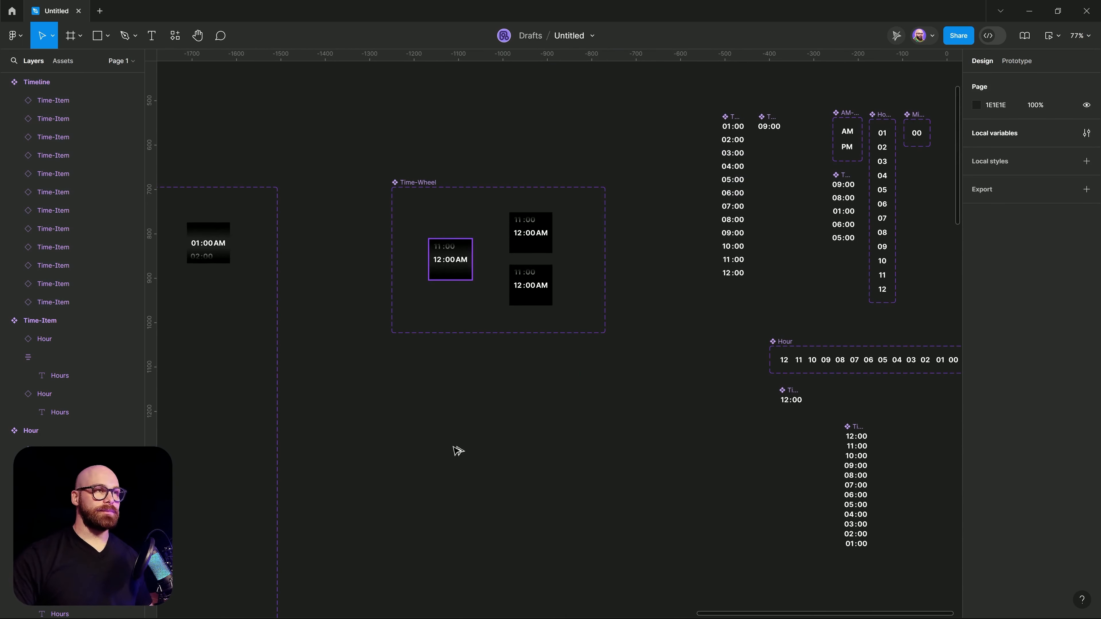
left_click_drag(455, 256, 548, 426)
right_click(747, 480)
left_click(781, 487)
scroll(748, 483, "up", 5)
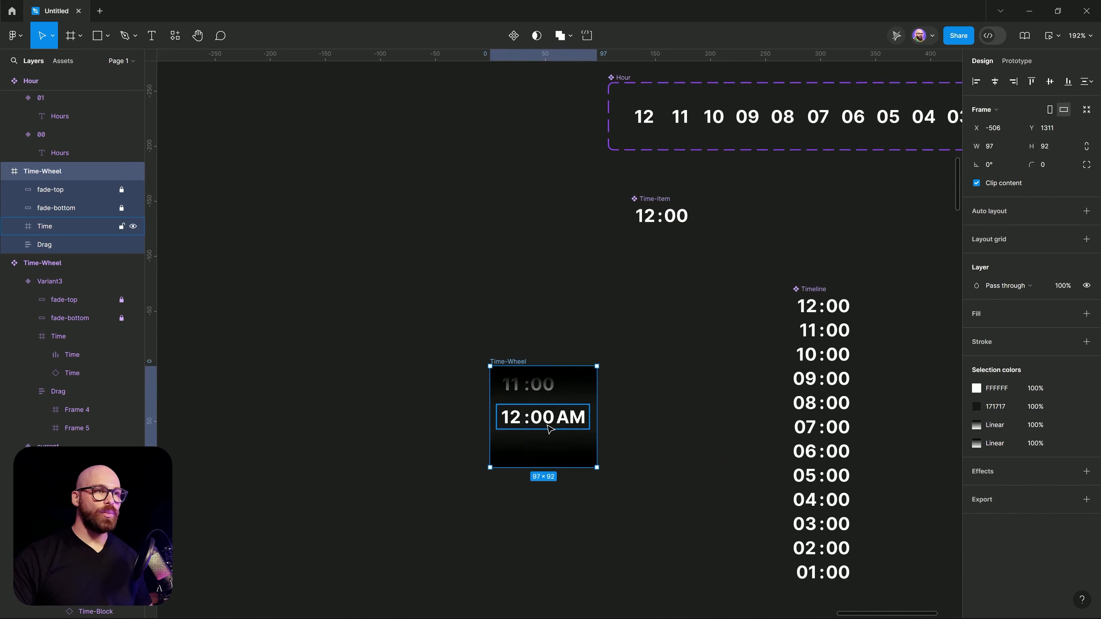
Step: Inspect the AM label and time column inside the copied Time-Wheel, and set the Timeline component's vertical item spacing to 4
double_click(531, 417)
left_click(573, 420)
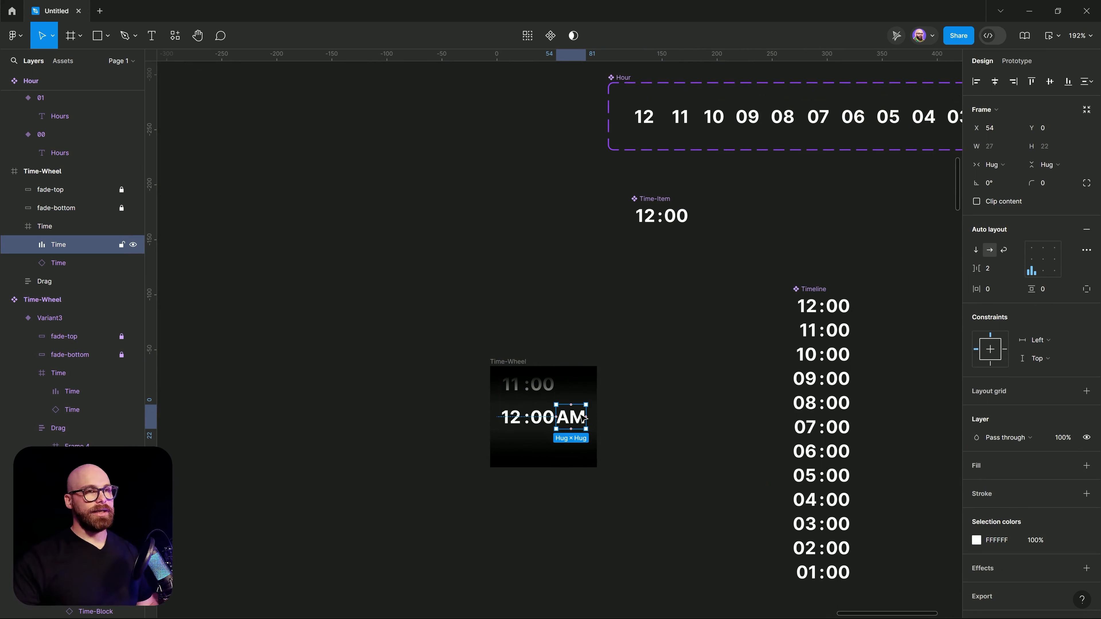
left_click(526, 418)
scroll(622, 278, "up", 4)
scroll(644, 425, "left", 1)
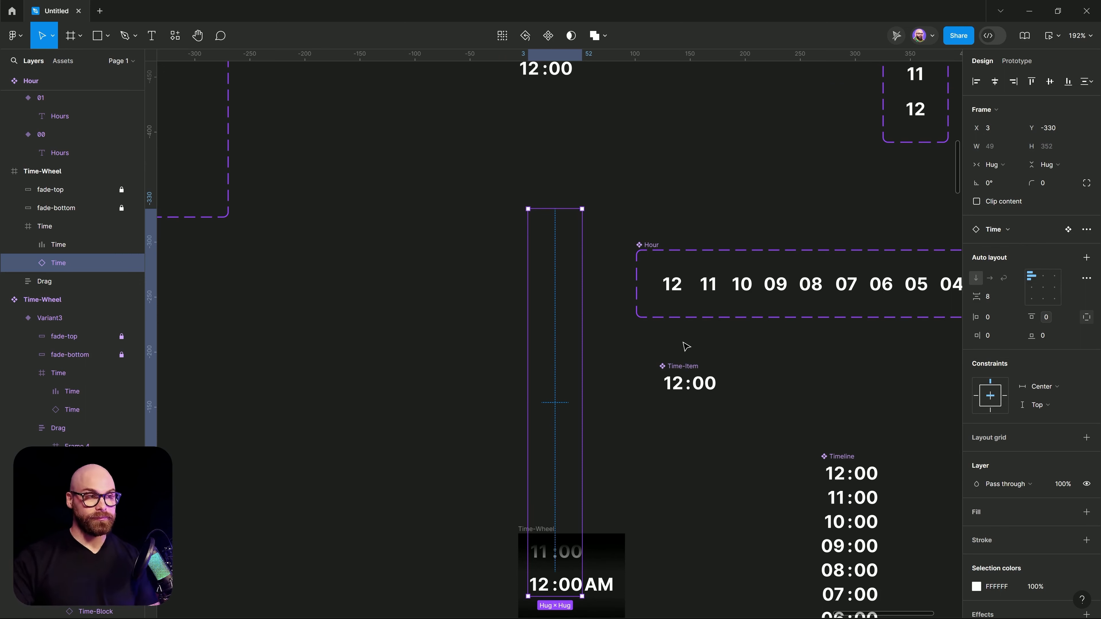
left_click_drag(748, 462, 623, 253)
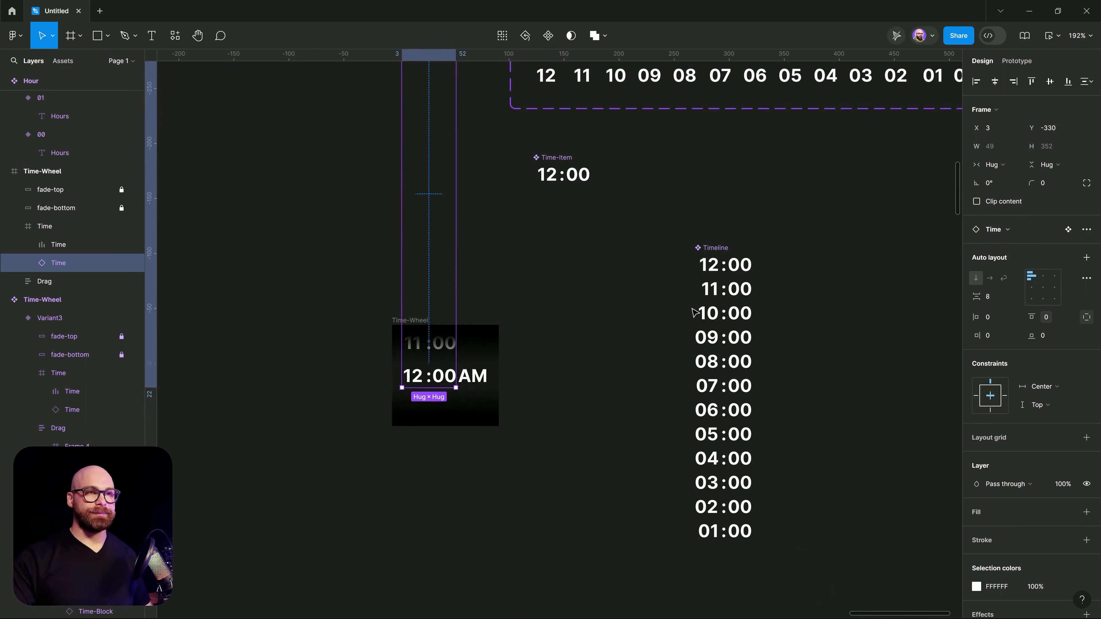
left_click(718, 317)
left_click(1009, 328)
type("4")
key("Return")
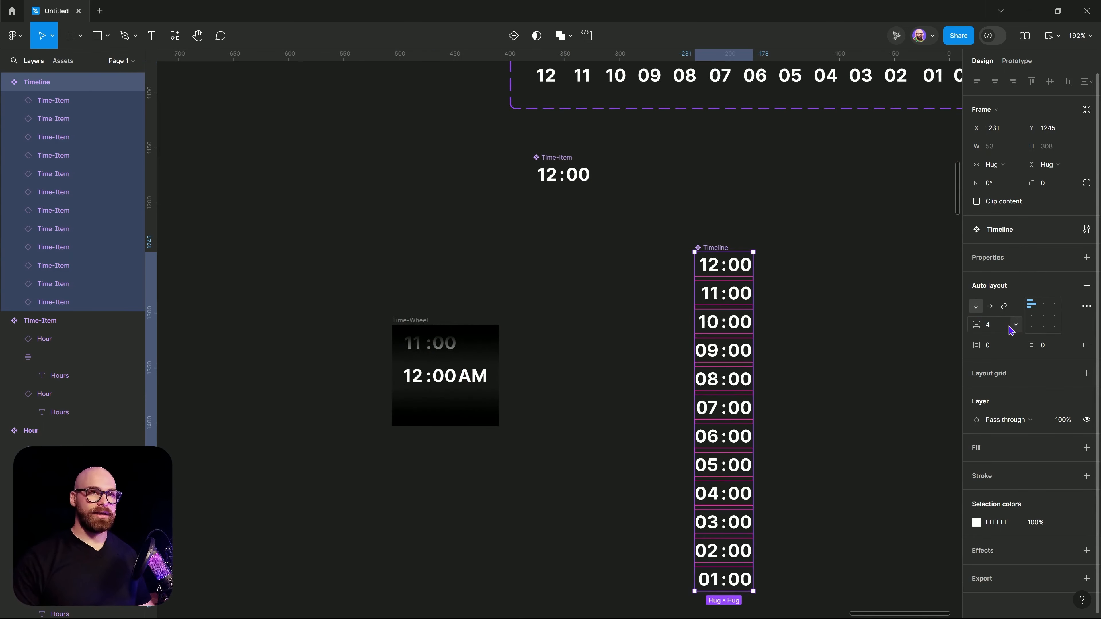
left_click(892, 337)
left_click(723, 360)
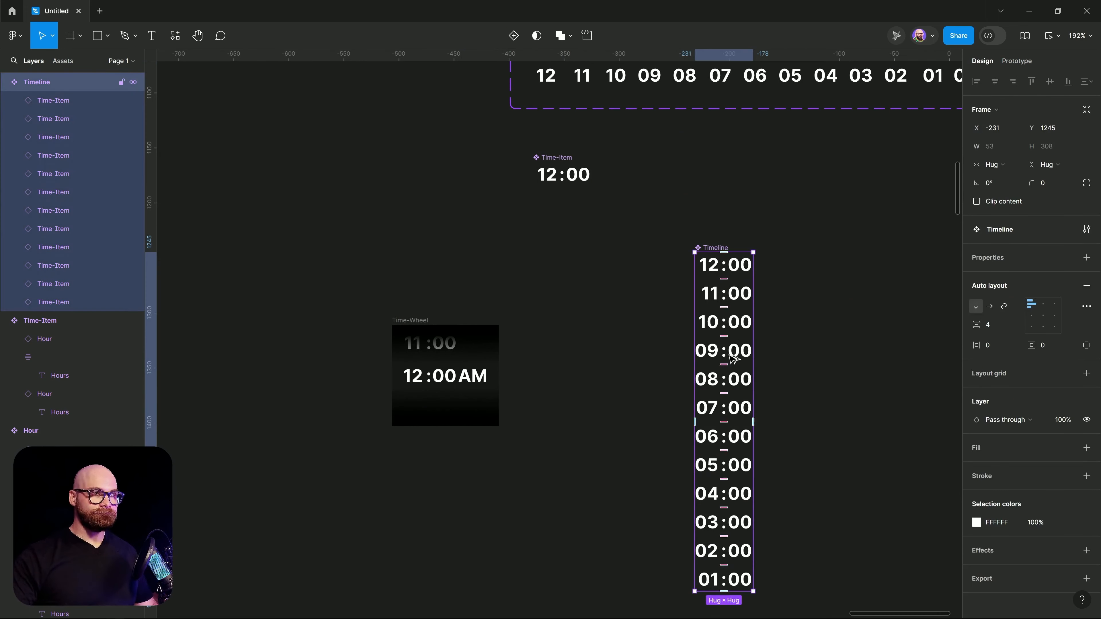
left_click_drag(723, 360, 867, 365, "alt")
key("Delete")
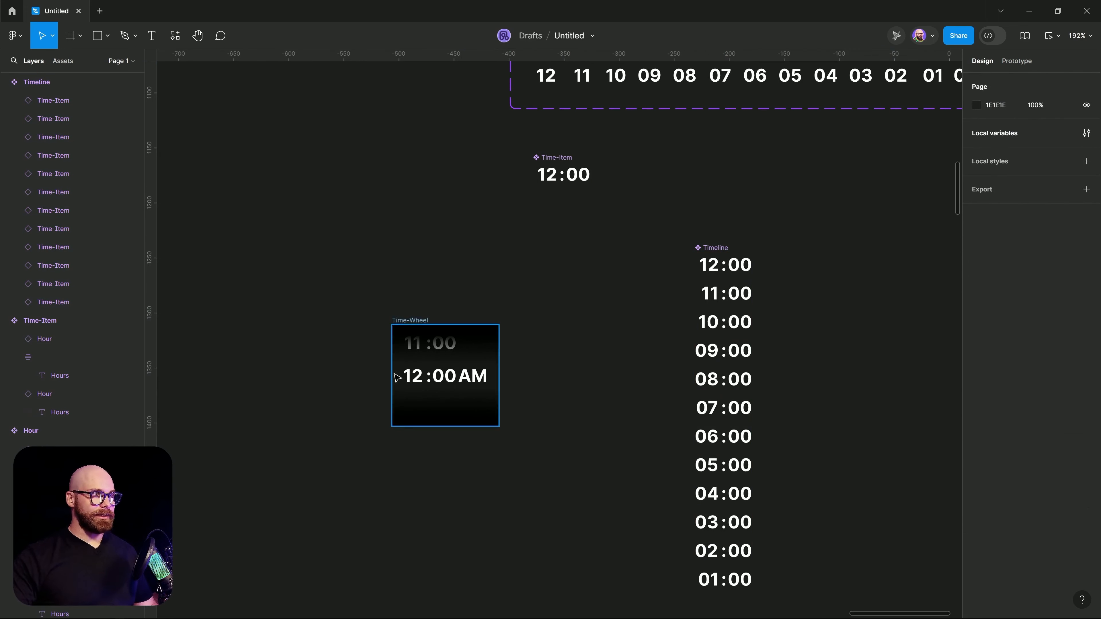
Step: Check the Time frame inside the copied Time-Wheel and draw a new frame of about 69 × 23 below the wheel
left_click(427, 375)
left_click_drag(430, 492, 563, 402)
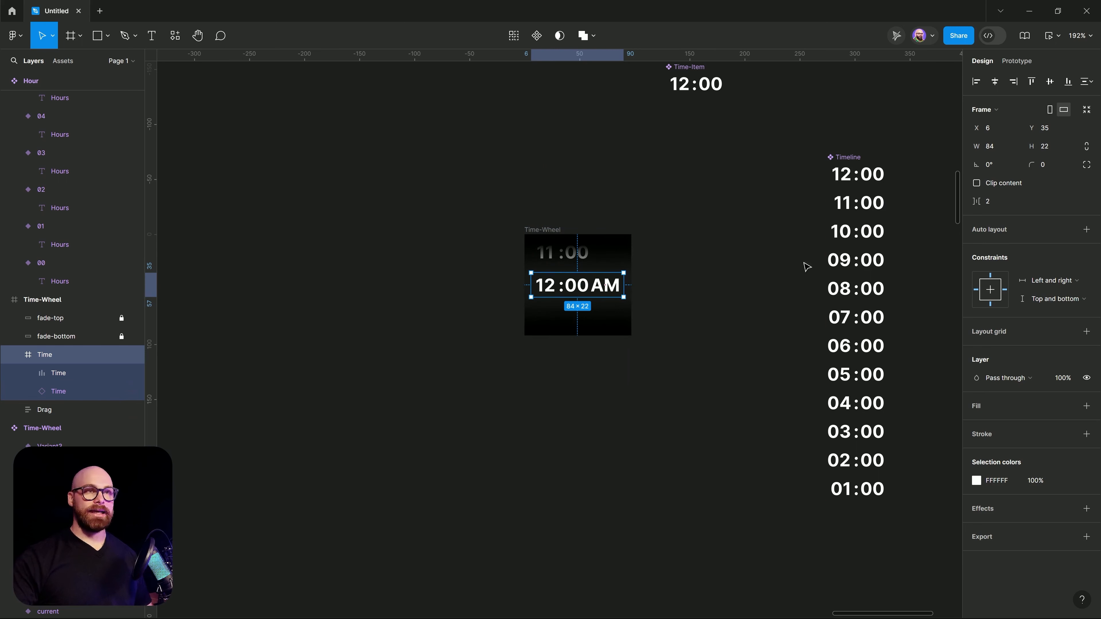
left_click(688, 514)
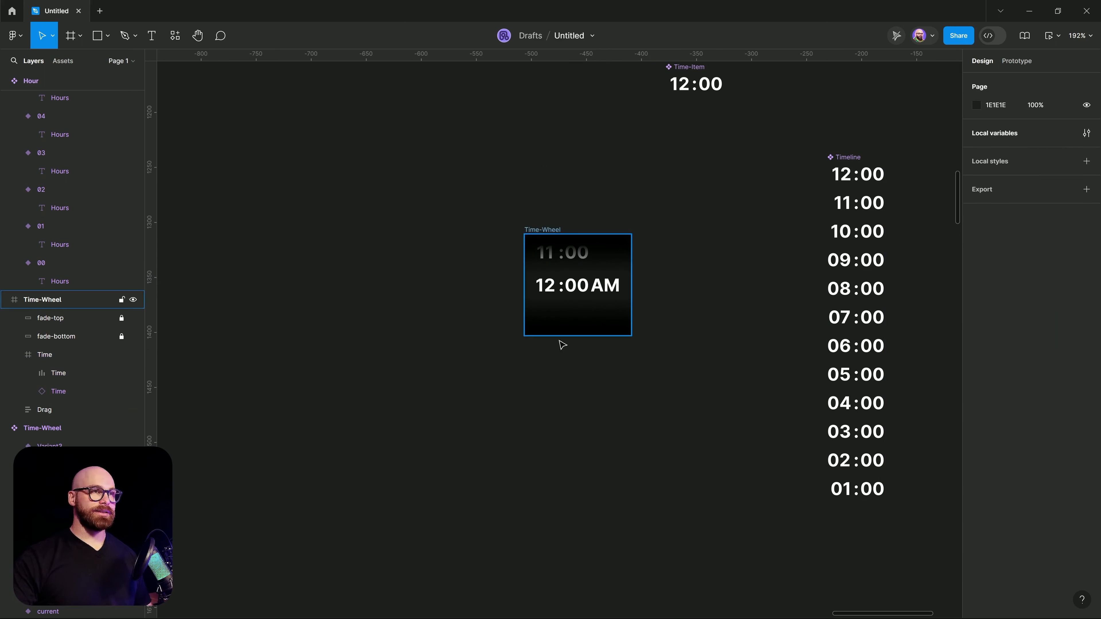
left_click(80, 36)
left_click(70, 63)
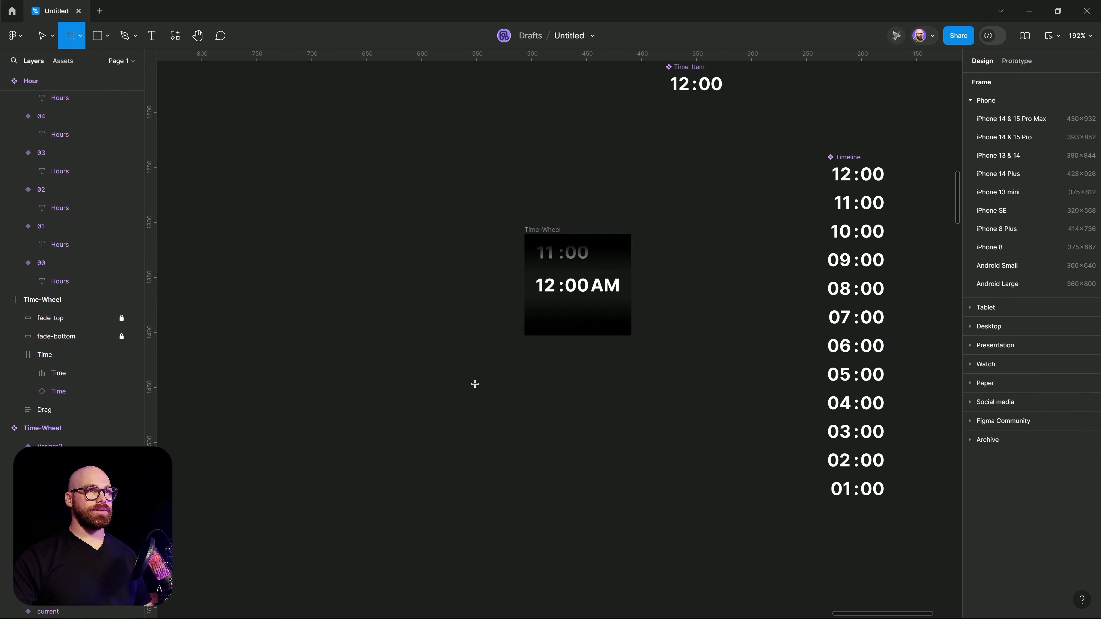
left_click_drag(517, 377, 594, 403)
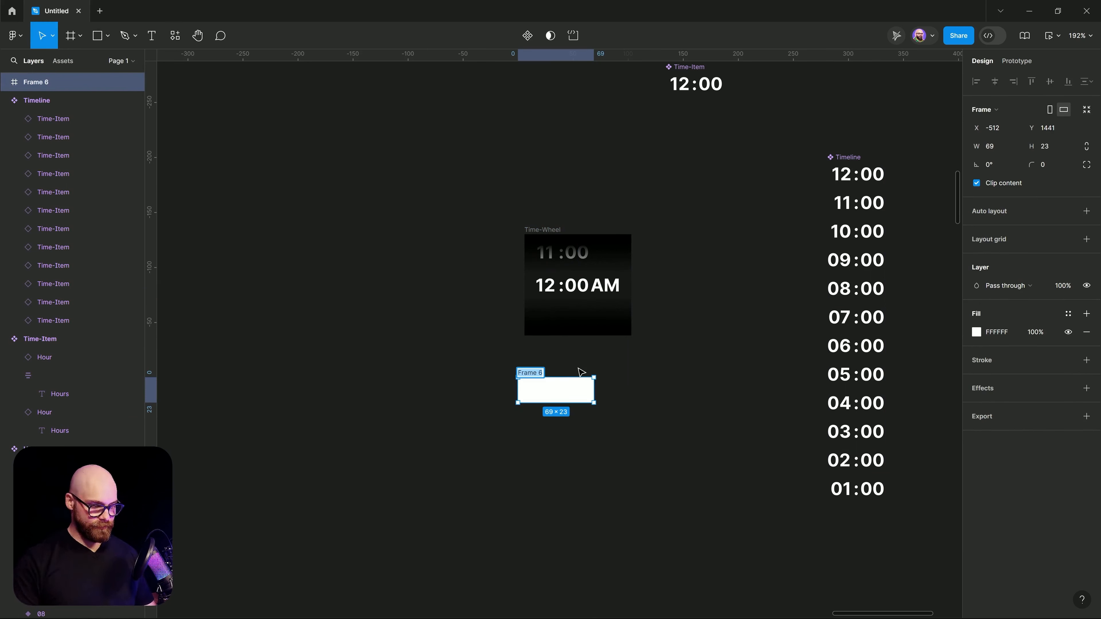
Step: Name the new frame Time and remove its white fill
type("Time\\")
key("Return")
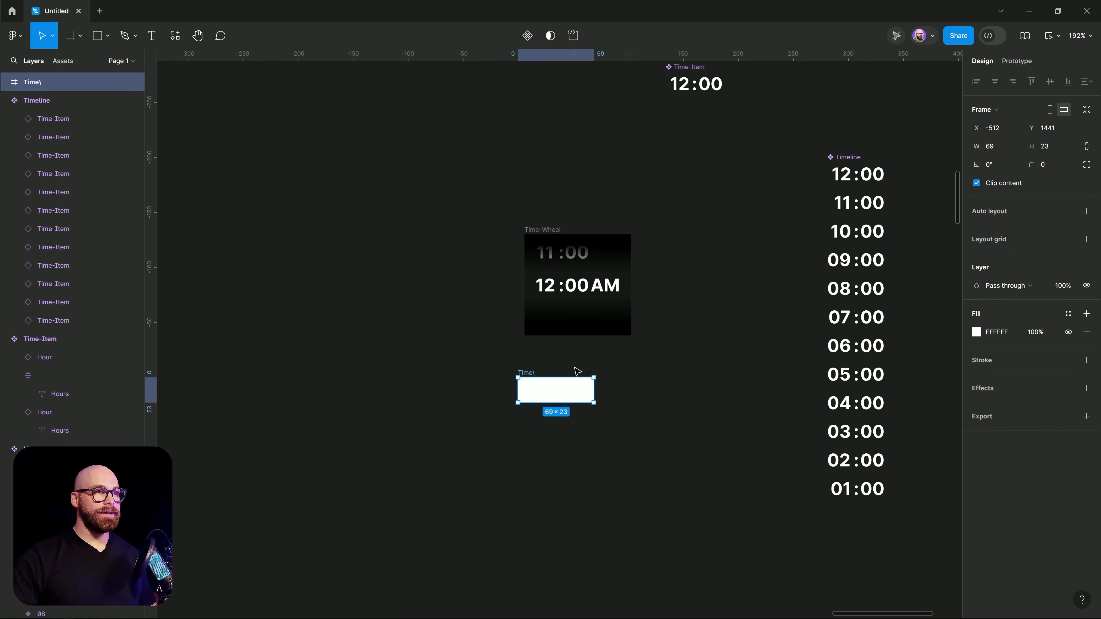
double_click(529, 373)
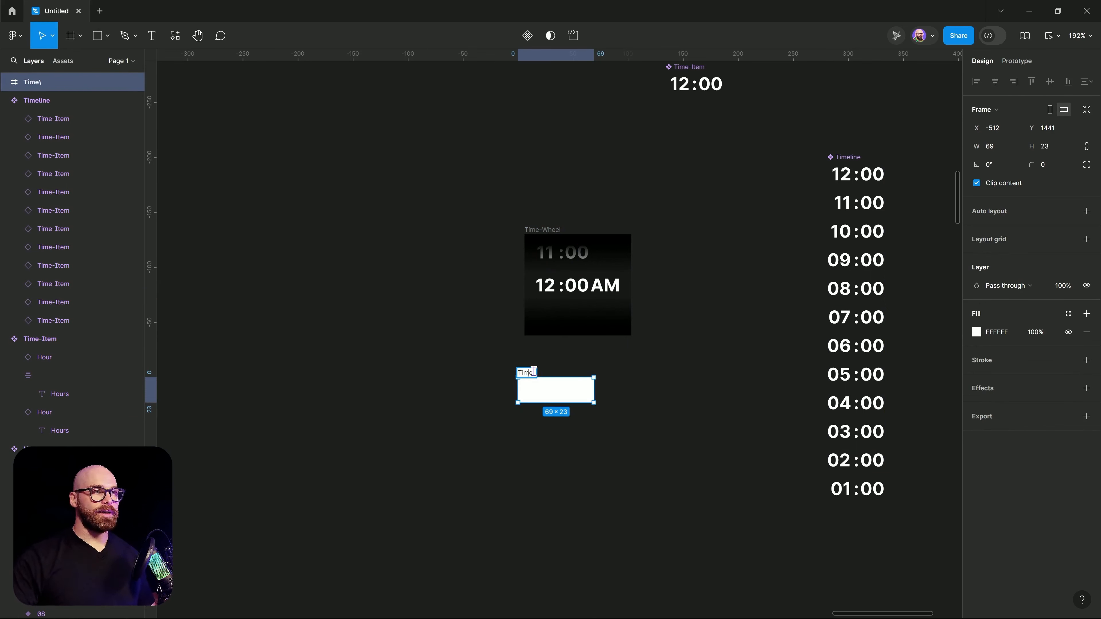
left_click(668, 475)
left_click(590, 392)
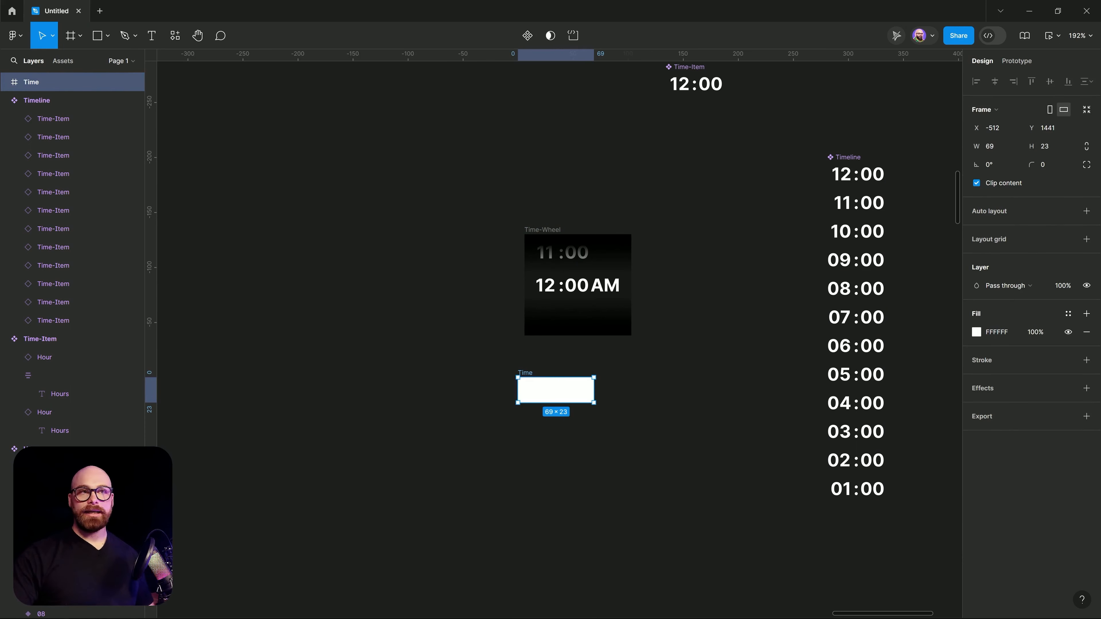
left_click(1087, 332)
left_click(633, 410)
Step: Place an instance of the Timeline component inside the new Time frame
left_click_drag(865, 233, 561, 385, "alt")
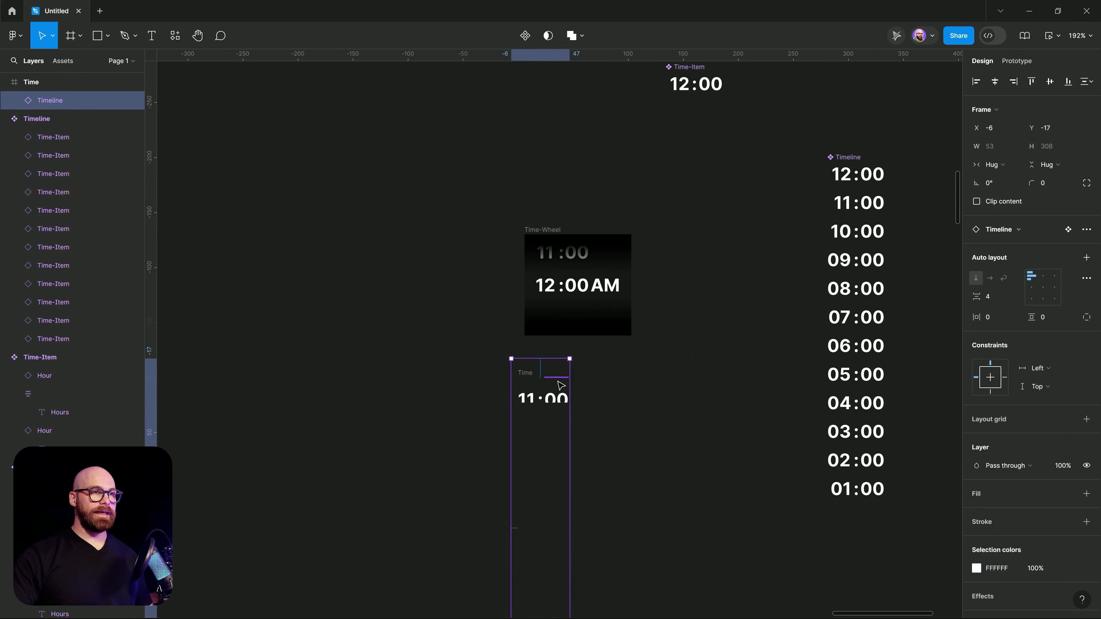
left_click(722, 417)
left_click(525, 372)
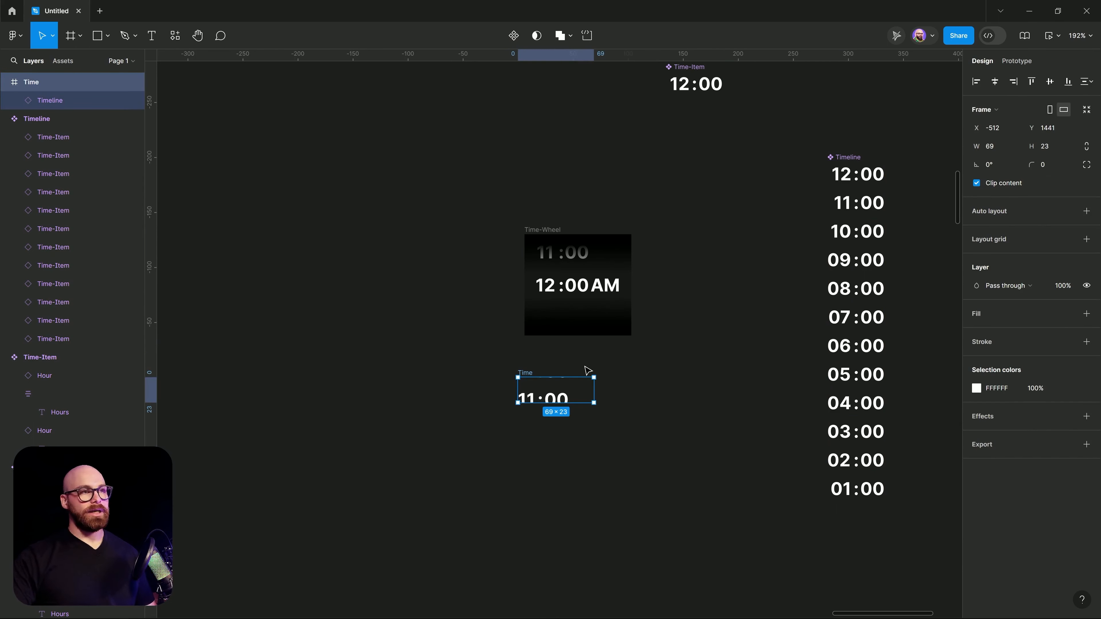
Step: Copy the AM block from the Time-Wheel into the new Time frame beside the hours, and widen the frame to fit it
double_click(607, 289)
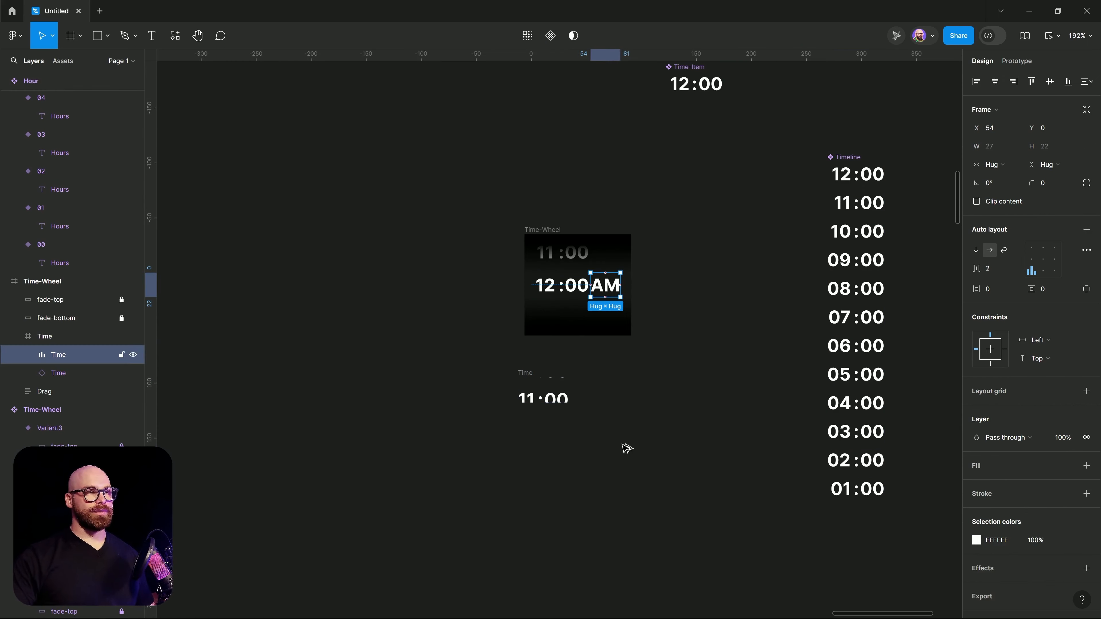
left_click_drag(628, 448, 628, 449)
key("Delete")
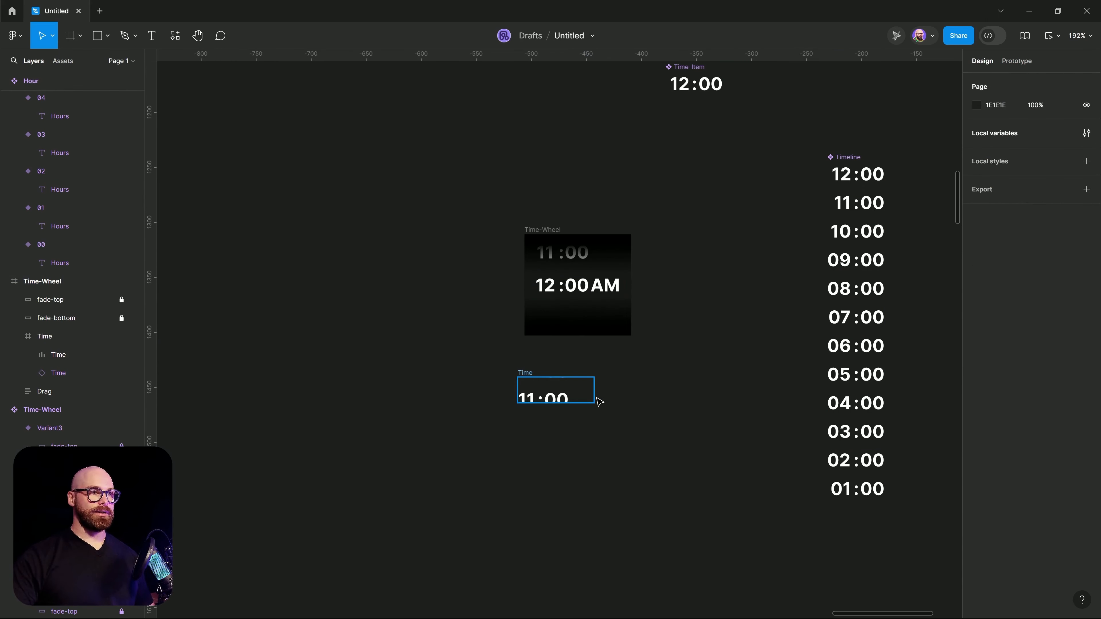
left_click(595, 399)
key("ctrl+v")
scroll(634, 411, "up", 3)
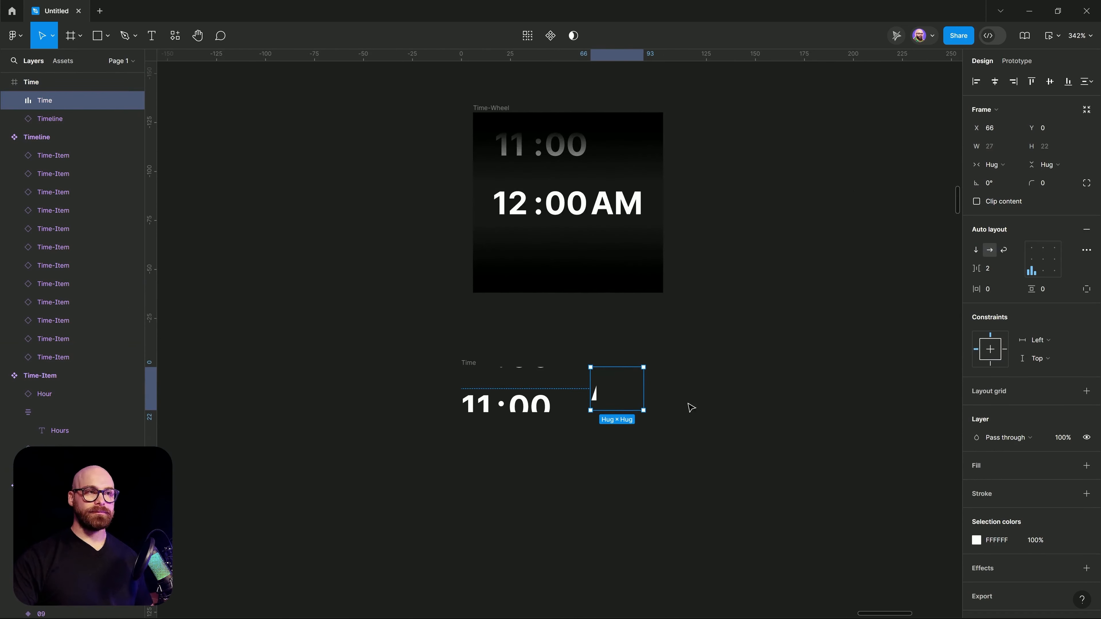
scroll(692, 408, "up", 4)
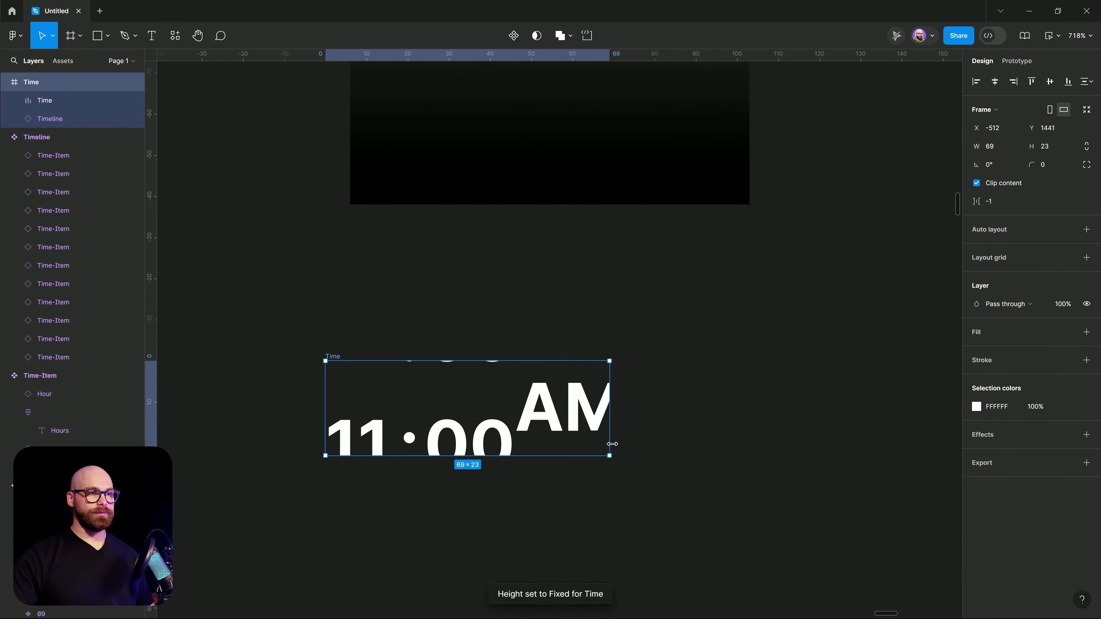
mouse_move(612, 445)
left_mouse_down()
mouse_move(672, 443)
mouse_move(625, 445)
left_mouse_up()
left_click(600, 410)
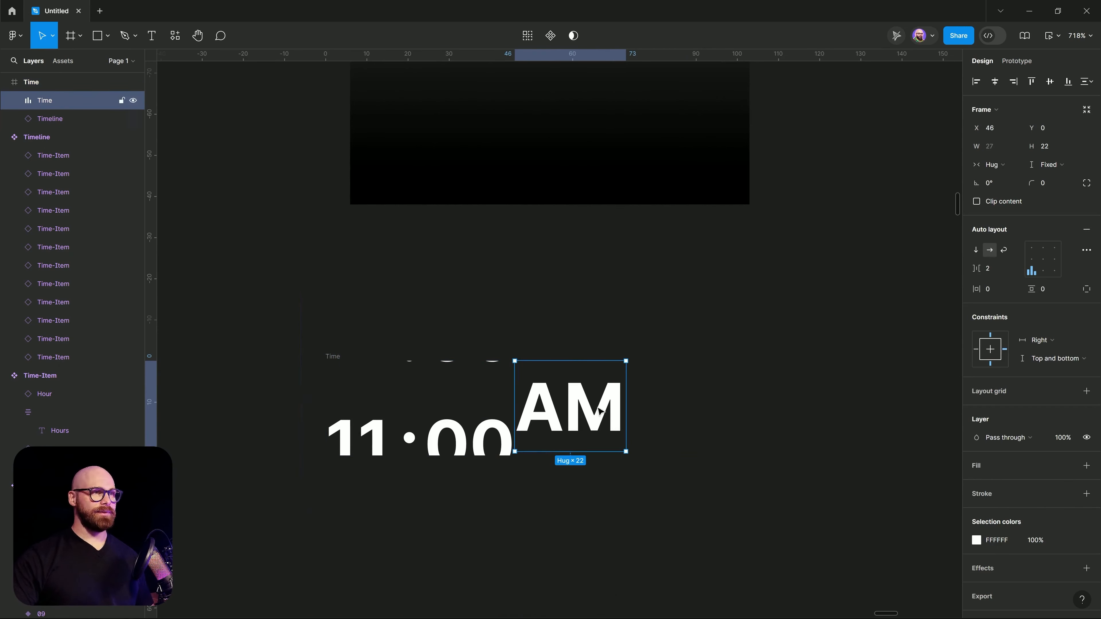
Step: Examine the AM-PM text nested in the pasted block and the AM-PM component set it comes from
double_click(600, 411)
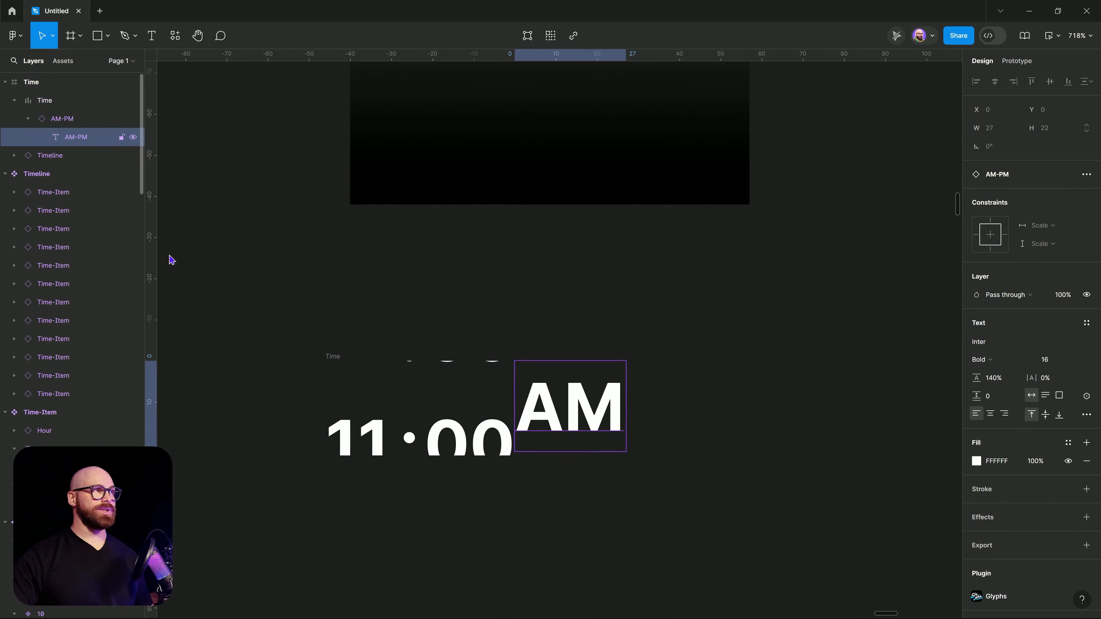
scroll(169, 260, "down", 10)
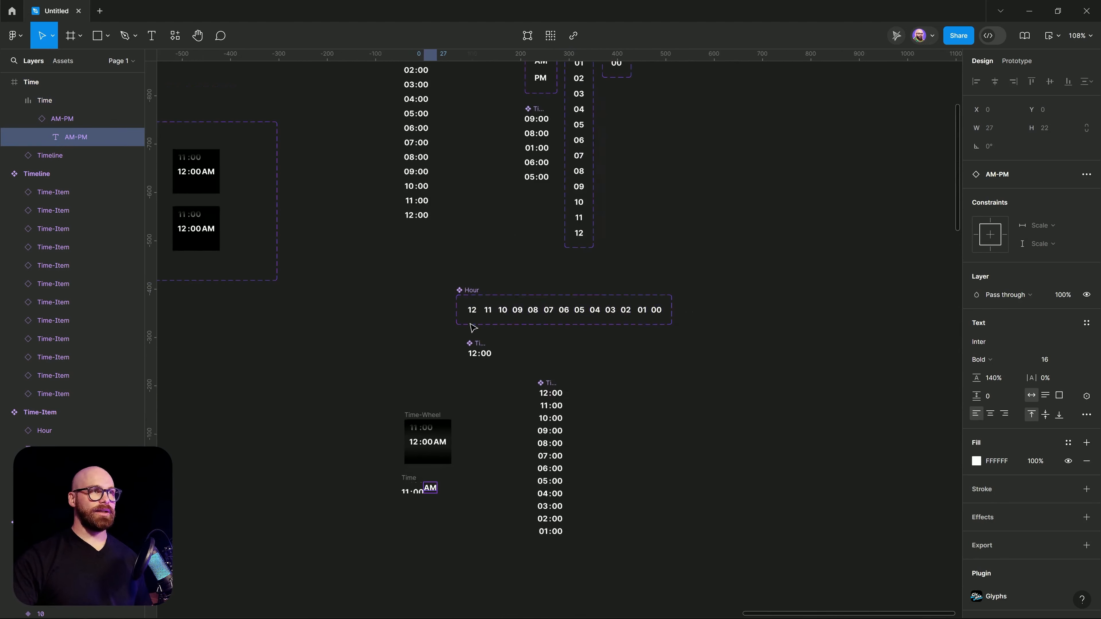
scroll(472, 327, "up", 5)
scroll(580, 335, "up", 5)
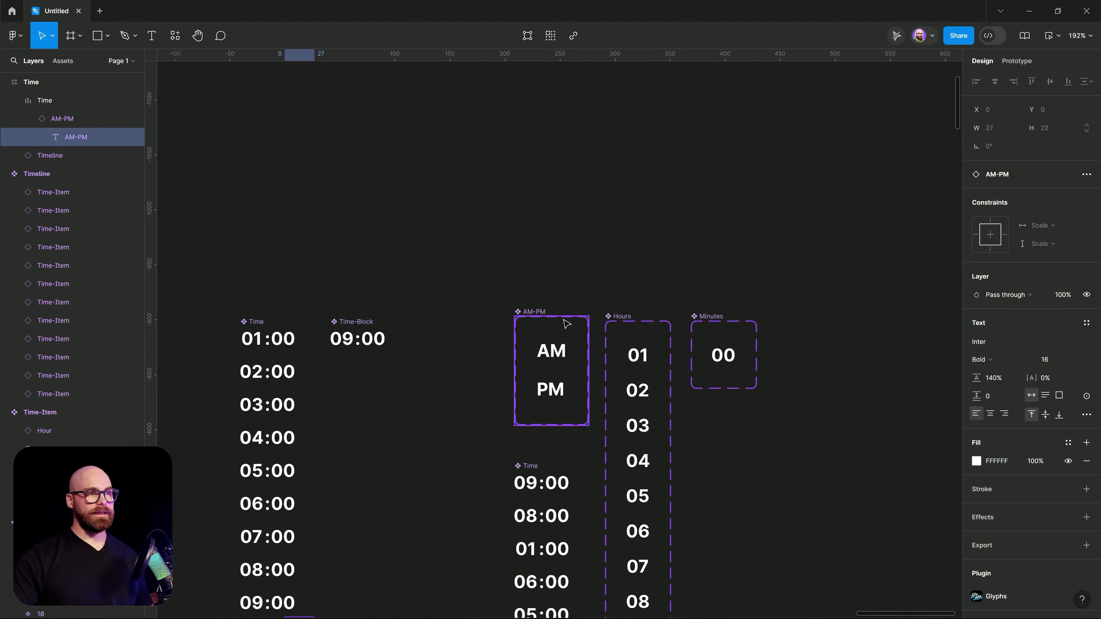
scroll(567, 324, "down", 3)
left_click_drag(638, 532, 659, 12)
scroll(410, 346, "up", 5)
Step: Move the Timeline instance inside the Time frame to Y 0 so that 12:00 lines up with AM
left_click(506, 411)
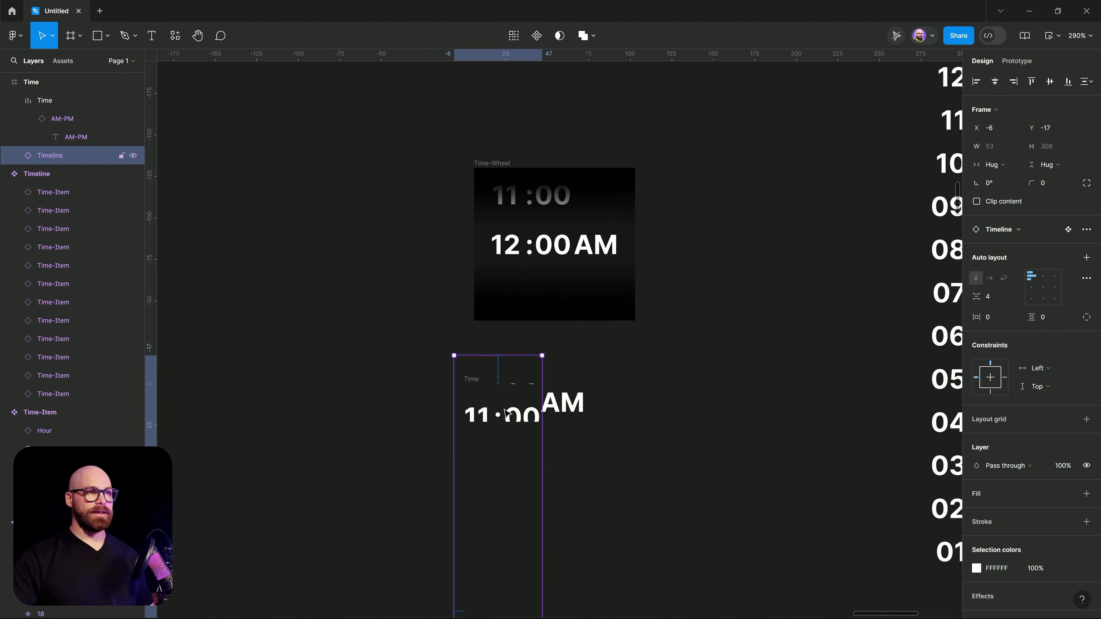
scroll(517, 392, "up", 4)
left_click_drag(495, 425, 496, 462)
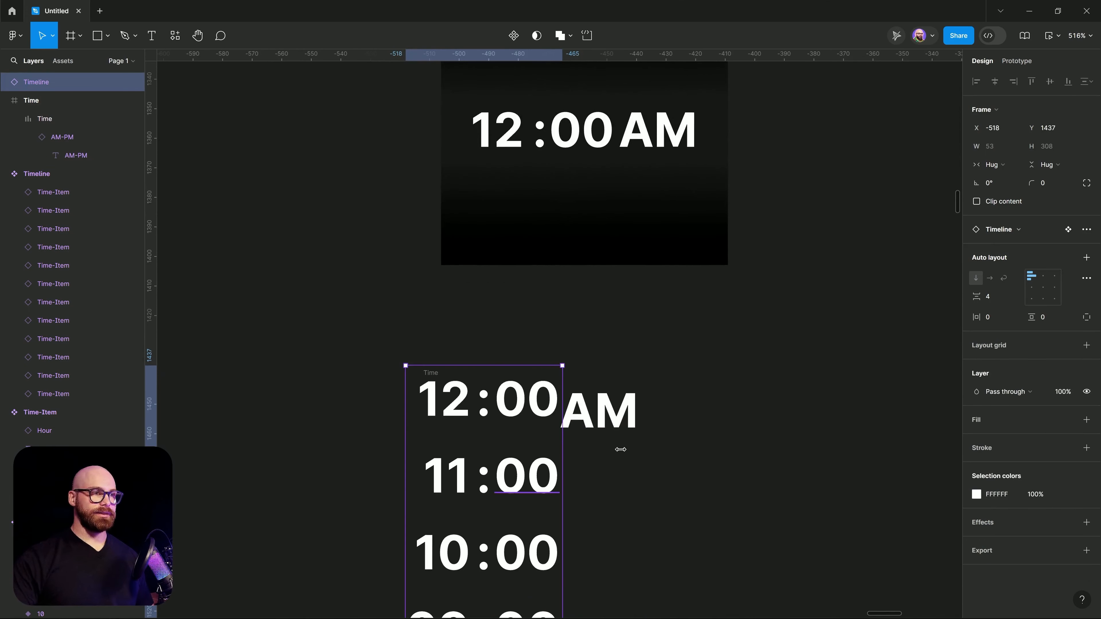
key("ctrl+z")
left_click_drag(528, 383, 525, 435)
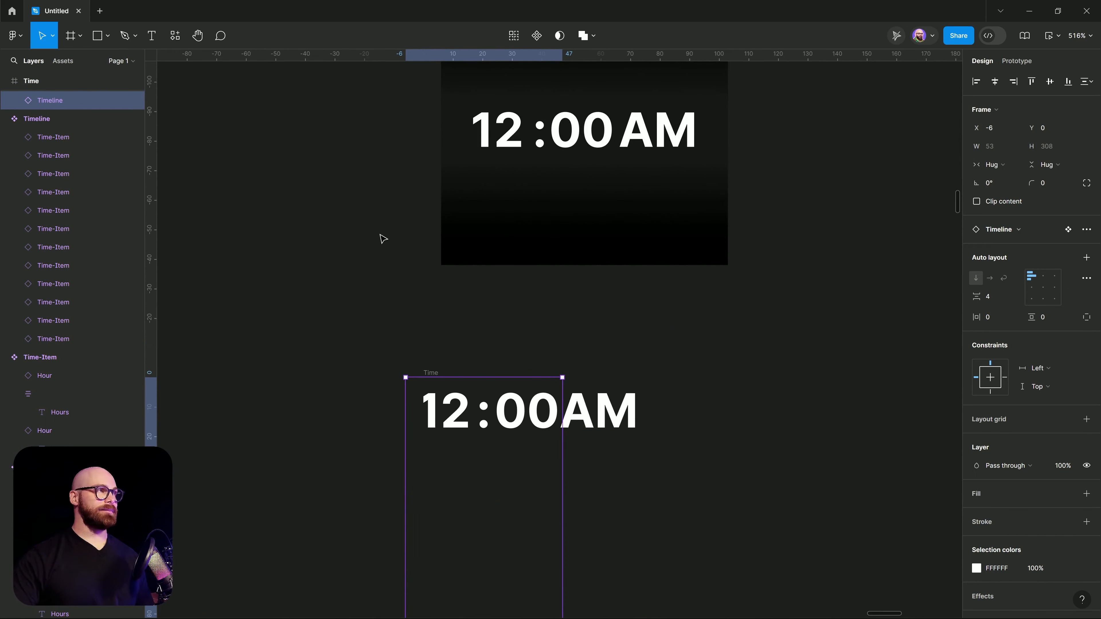
scroll(860, 479, "down", 3)
scroll(823, 324, "left", 2)
scroll(650, 366, "down", 3)
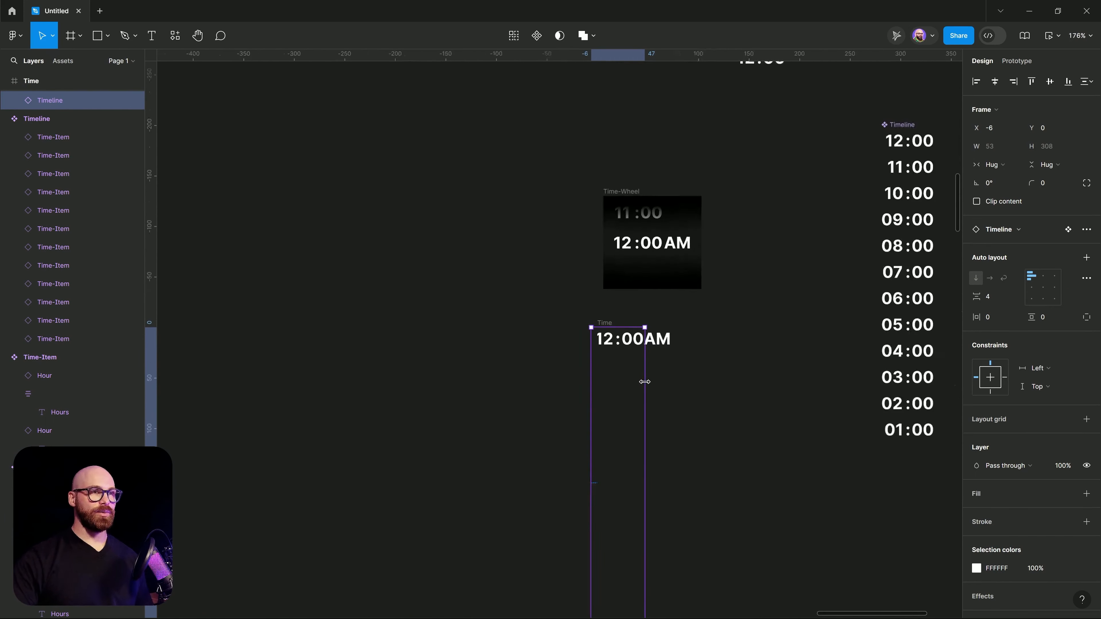
Step: Move the Timeline instance inside the Time frame to X 0
left_click_drag(677, 379, 619, 394)
left_click(548, 338)
scroll(547, 340, "up", 2)
mouse_move(539, 370)
left_mouse_down()
mouse_move(509, 376)
mouse_move(525, 376)
left_mouse_up()
Step: Shift the AM block in the Time frame slightly away from the hours to leave a small gap
double_click(607, 376)
left_click(673, 372)
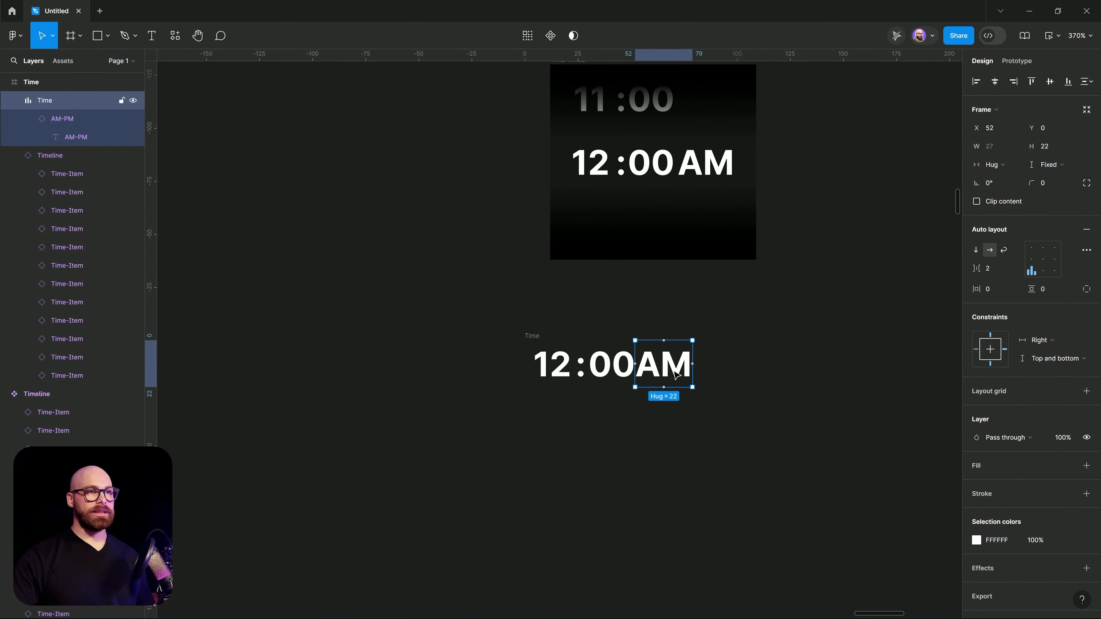
left_click_drag(663, 372, 706, 360)
left_click(576, 328)
left_click(541, 334)
left_click(759, 417)
Step: Examine the separate top and bottom padding values of the Timeline instance
left_click(580, 369)
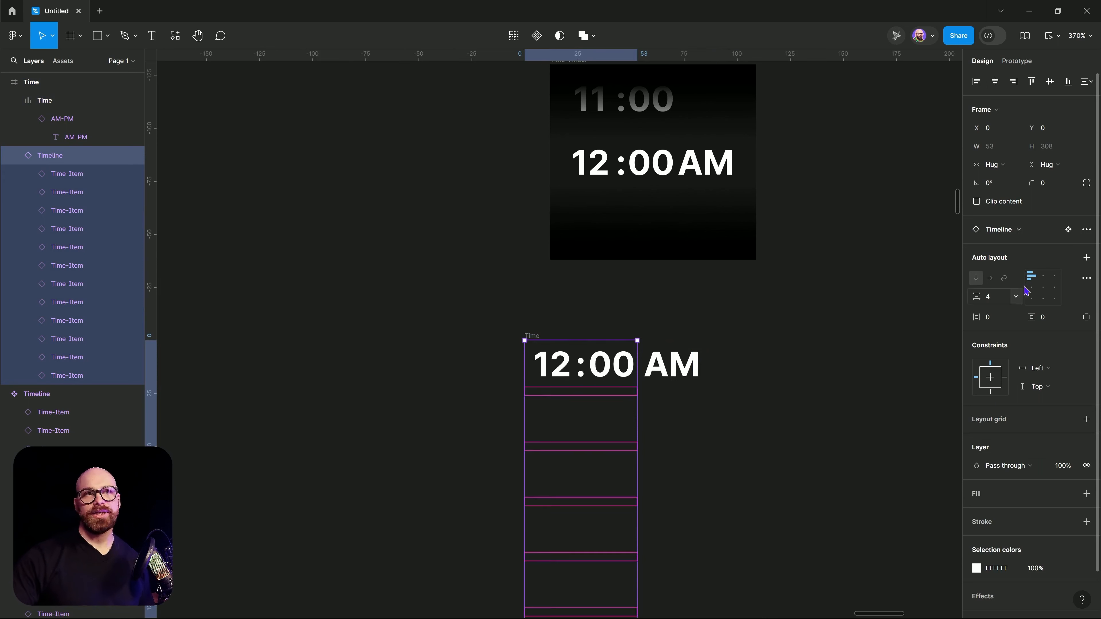
left_click(1085, 318)
left_click(1036, 316)
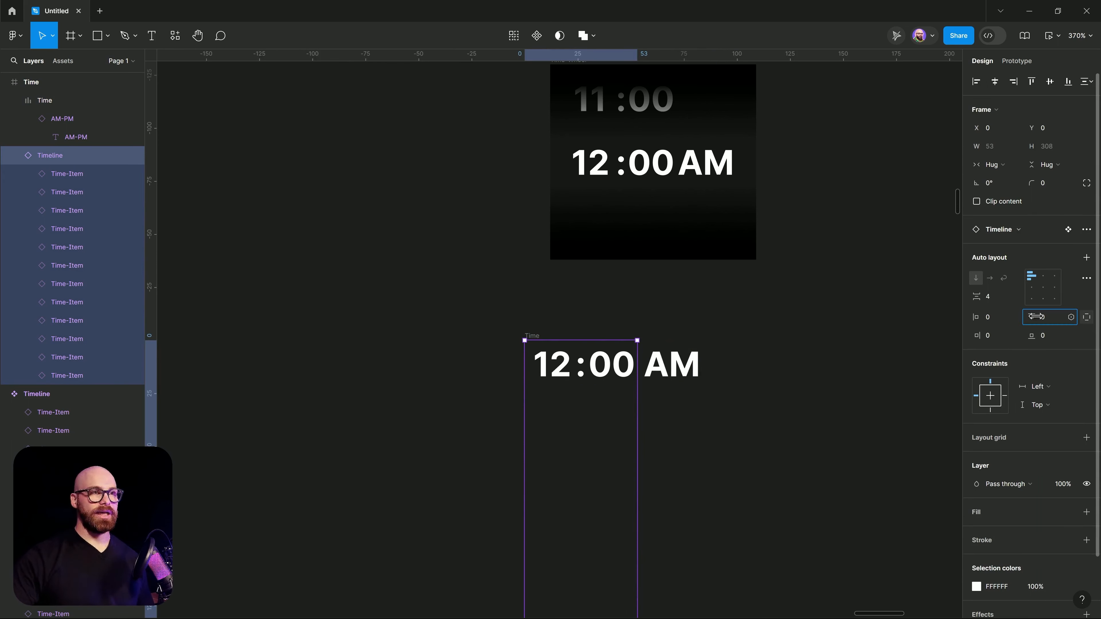
left_click_drag(1033, 316, 66, 328)
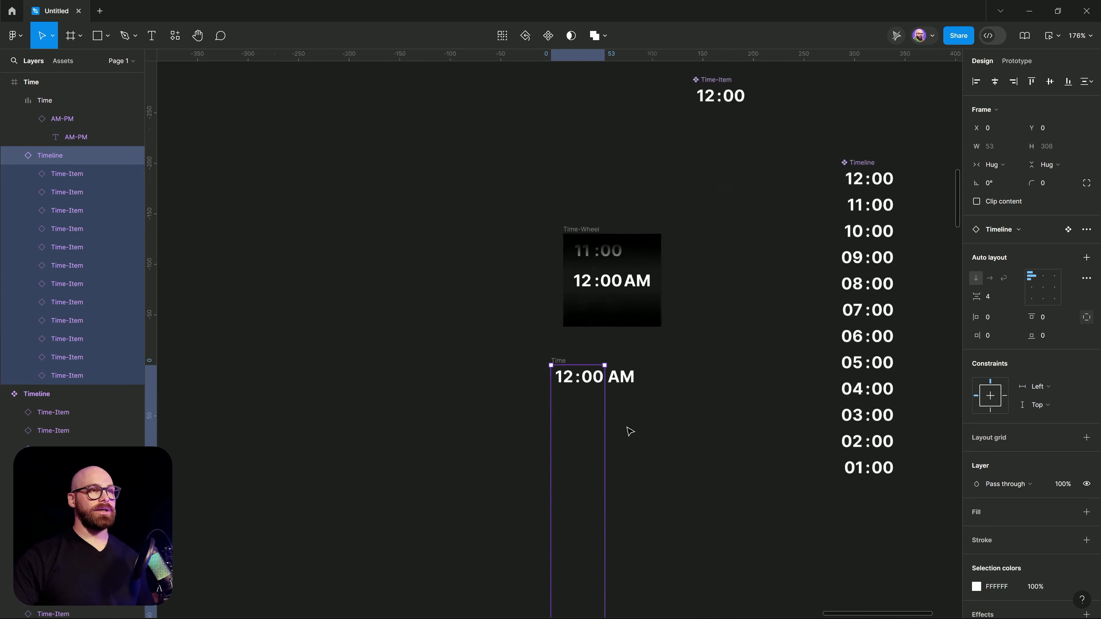
Step: Set the Timeline instance's constraints to Left and right horizontally and Bottom vertically
scroll(630, 431, "down", 3)
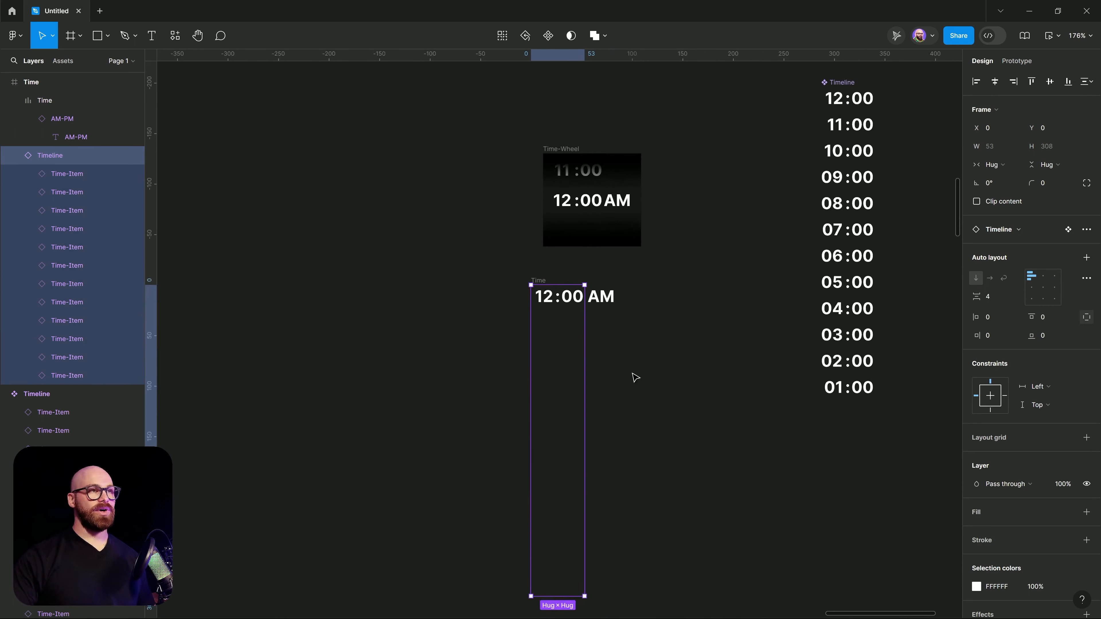
left_click(634, 376)
left_click(561, 299)
double_click(561, 299)
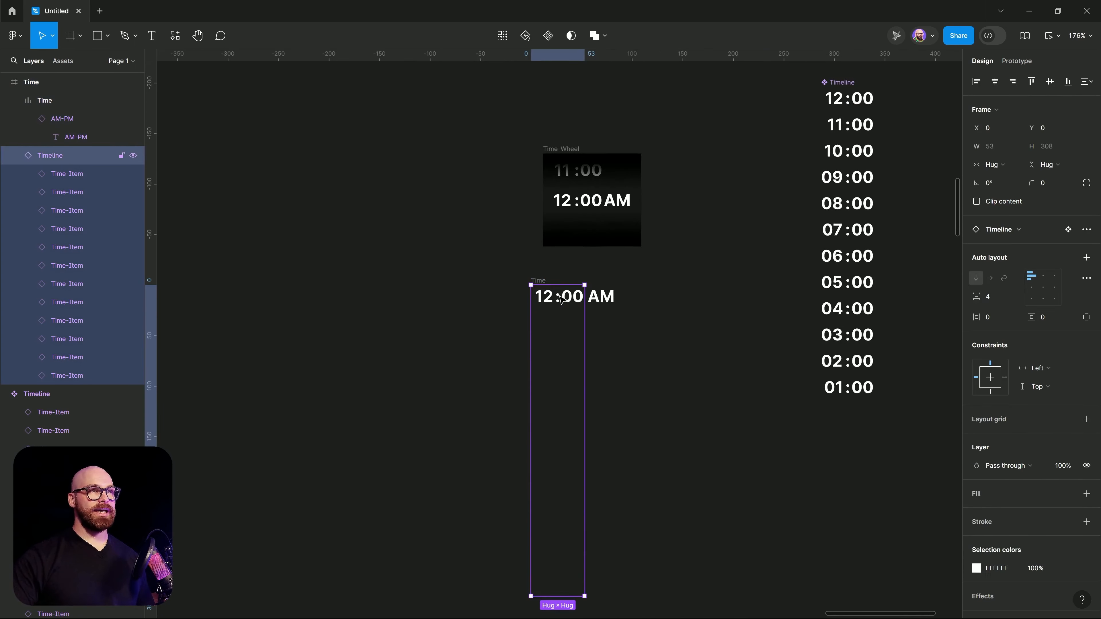
left_click(993, 391)
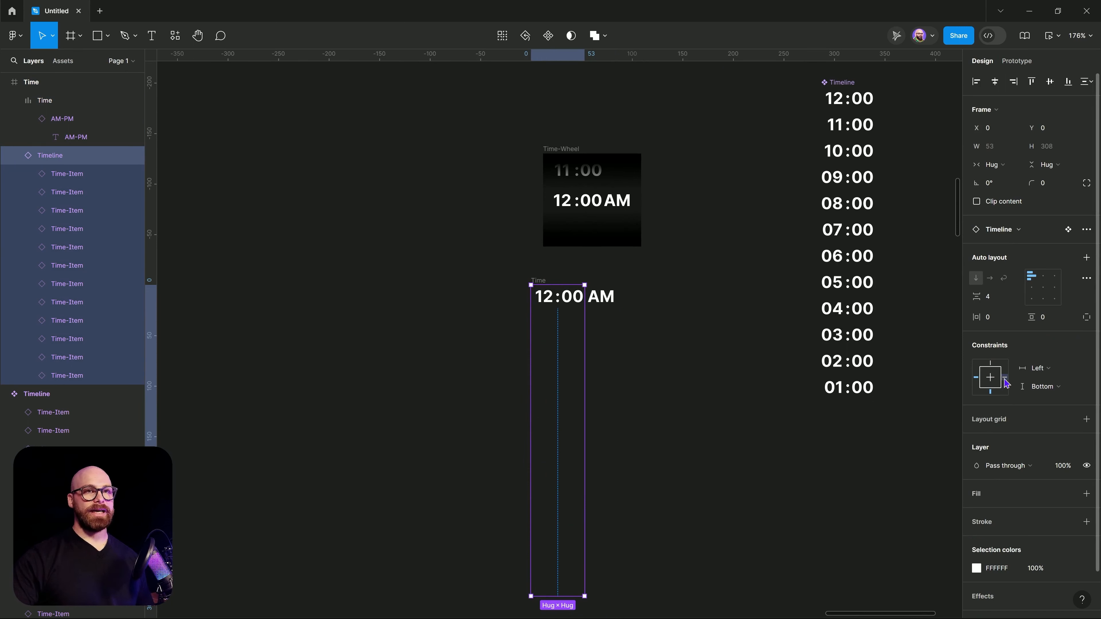
left_click(1005, 379)
left_click(681, 377)
left_click(538, 281)
left_click(578, 300)
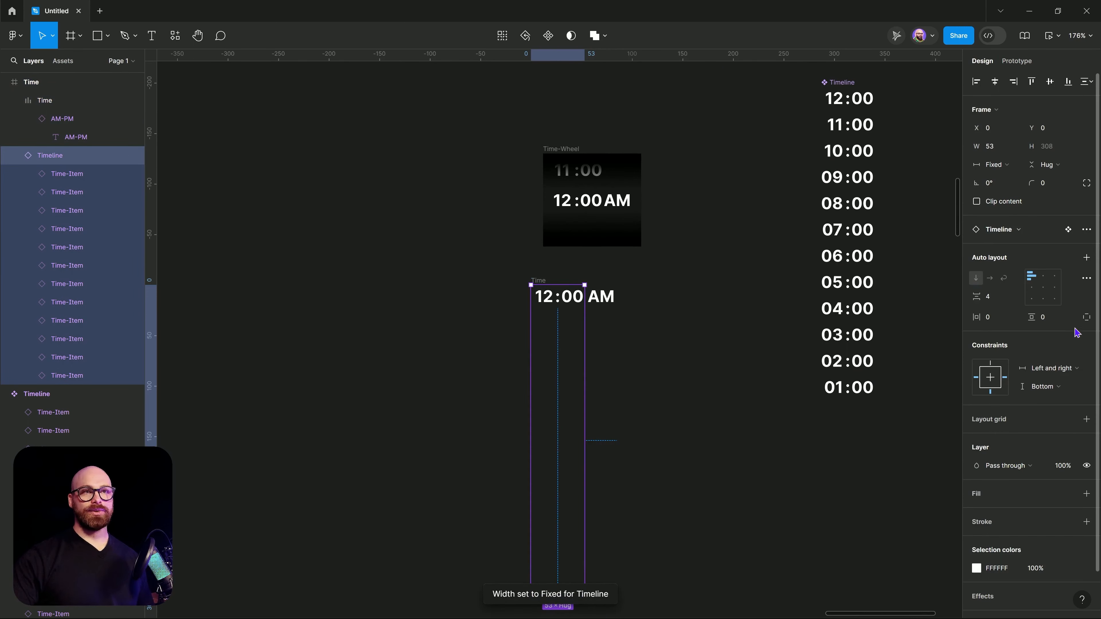
Step: Check the Timeline instance's individual padding values again with its new constraints in place
left_click(1087, 318)
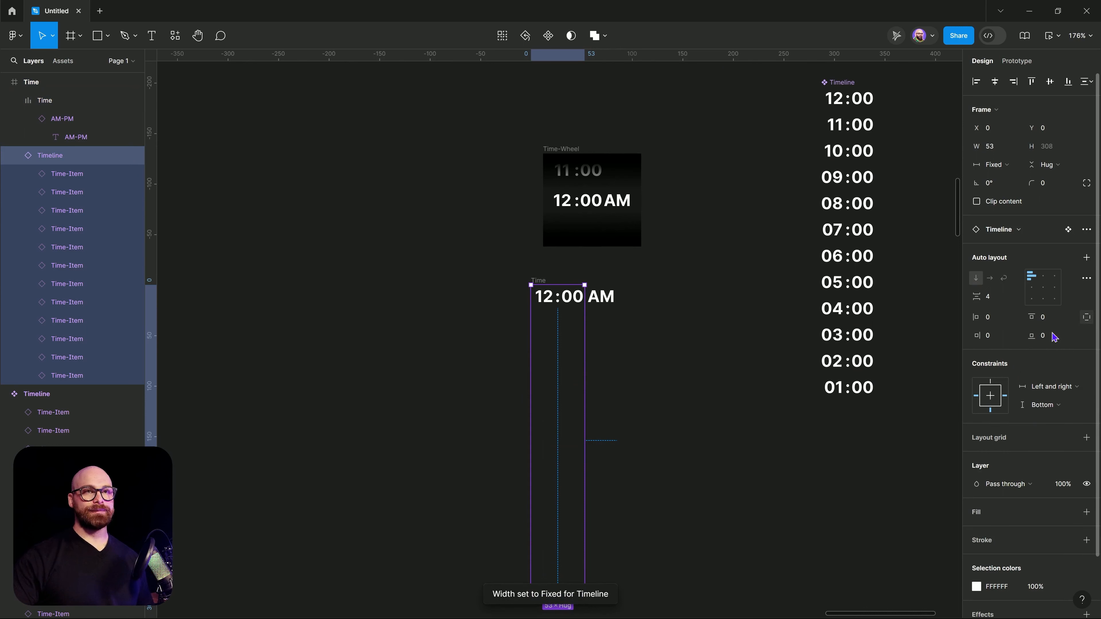
left_click_drag(1032, 335, 745, 355)
left_click(740, 363)
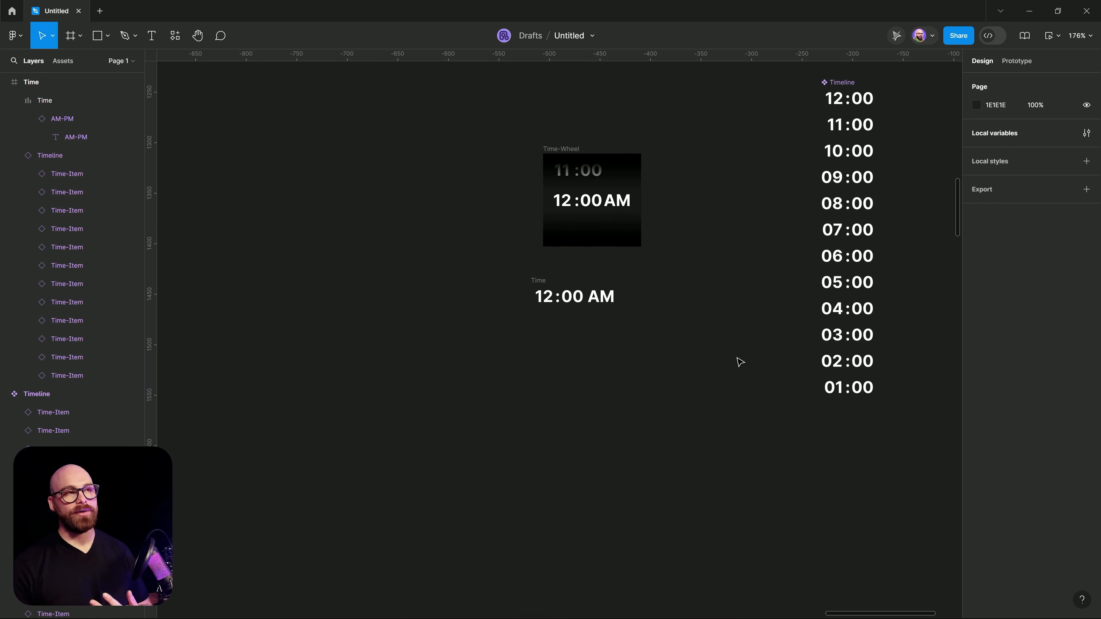
Step: Move the Time frame further below the existing Time-Wheel, to X -523 and Y 1467
left_click(536, 280)
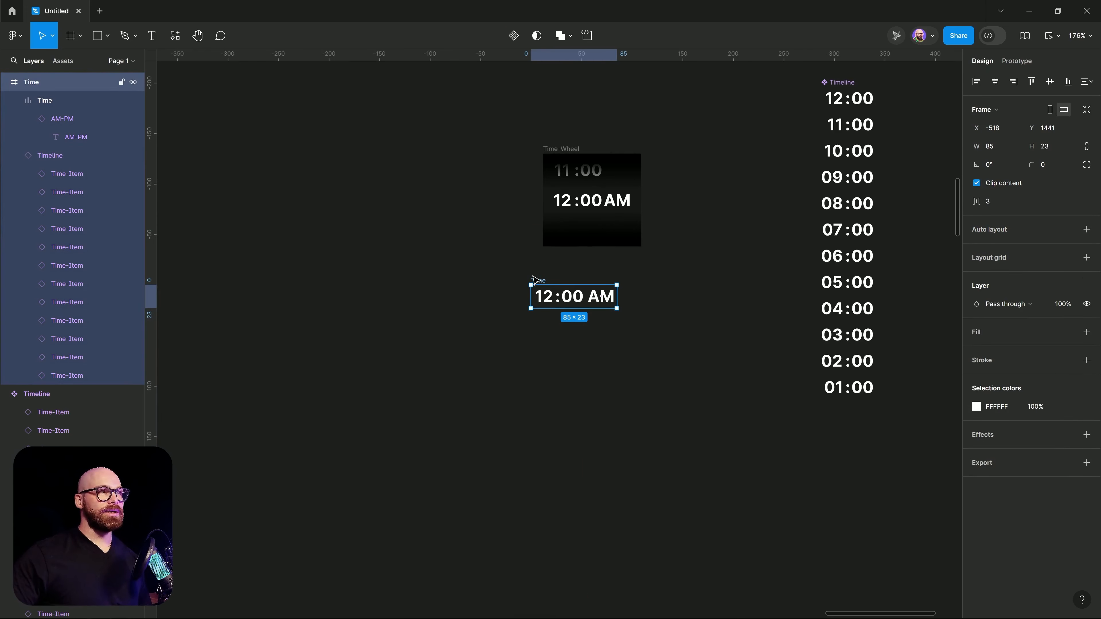
left_click_drag(538, 279, 533, 305)
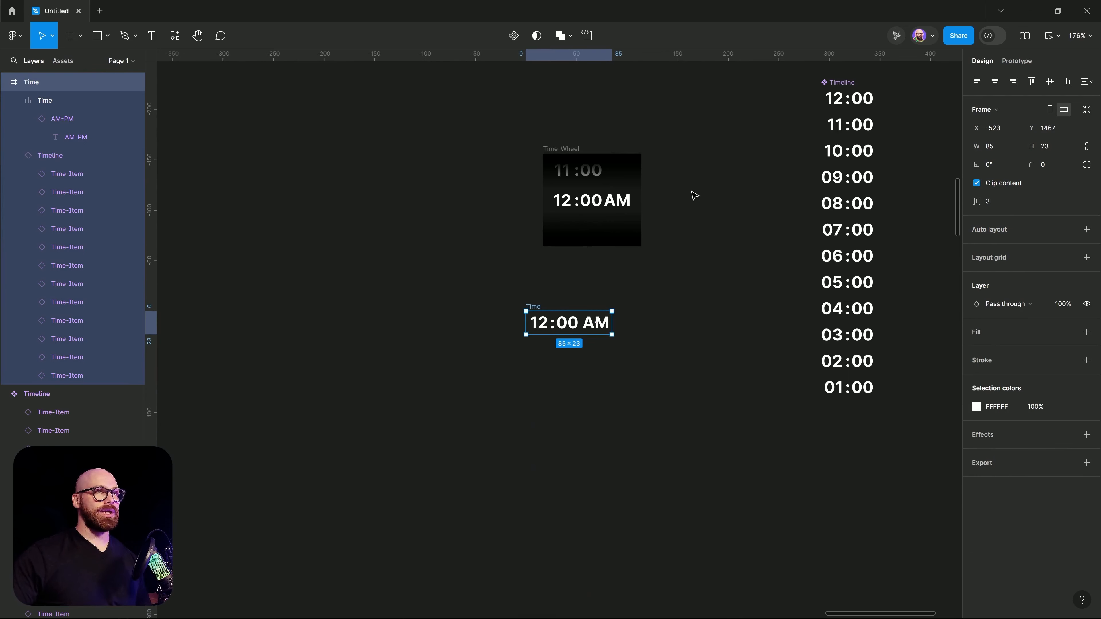
left_click(692, 192)
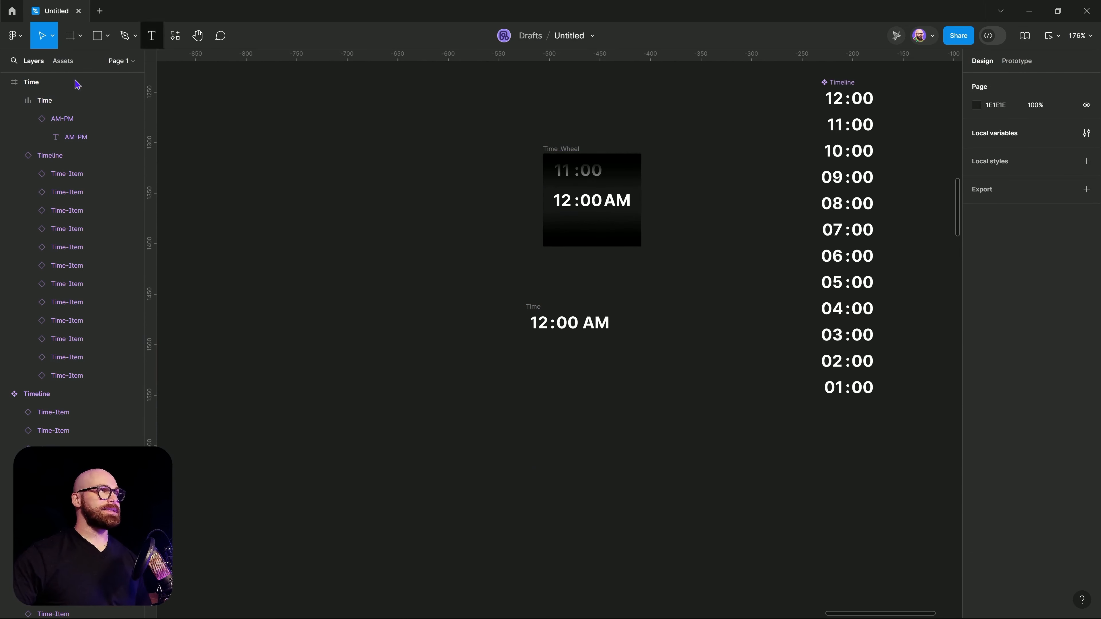
Step: Draw a new frame of about 135 × 109 beside the existing Time-Wheel and name it Time-Wheel
left_click(70, 36)
left_click_drag(247, 254, 383, 364)
left_click(551, 151)
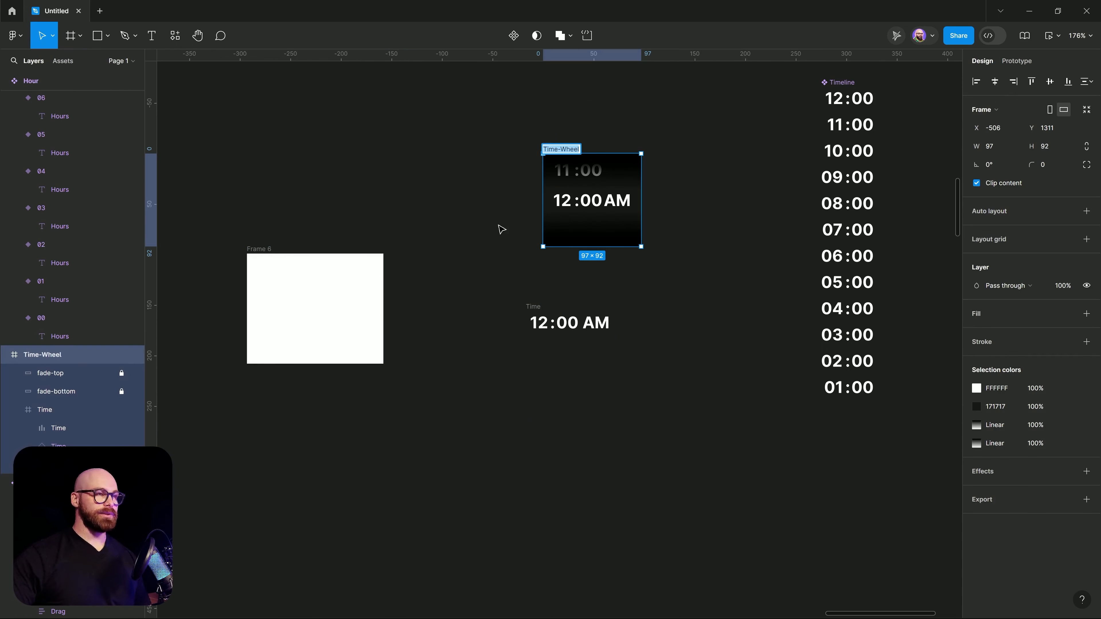
double_click(254, 248)
type("Time-Wheel")
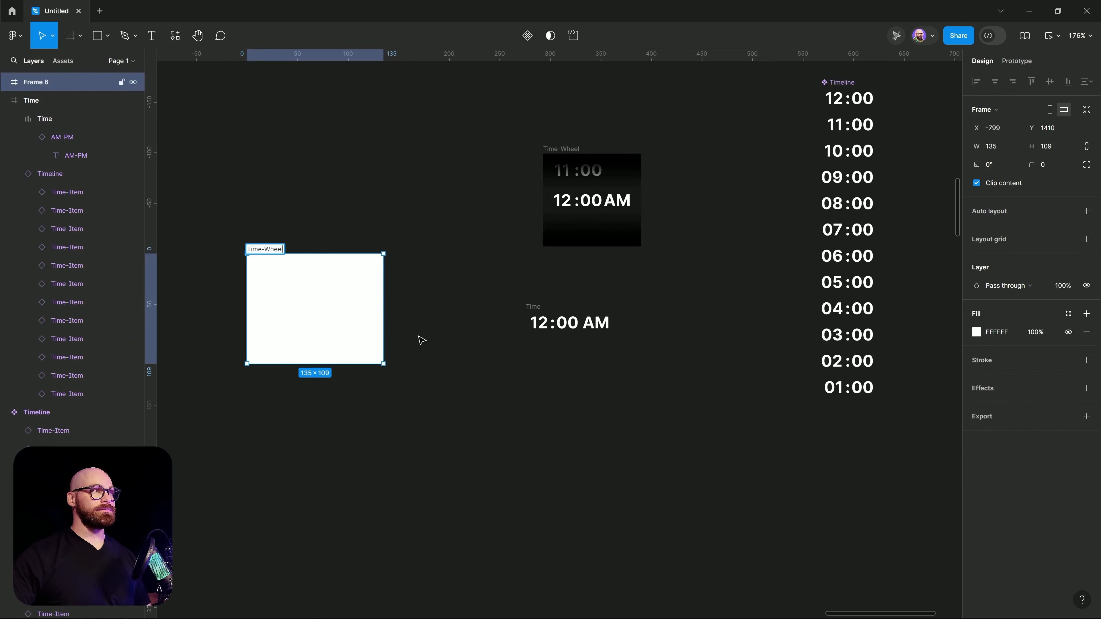
left_click(491, 356)
Step: Take the Drag frame out of the old Time-Wheel and place it on the empty canvas beside it
left_click(591, 173, "ctrl")
left_click(629, 171, "ctrl")
left_click(630, 237, "ctrl")
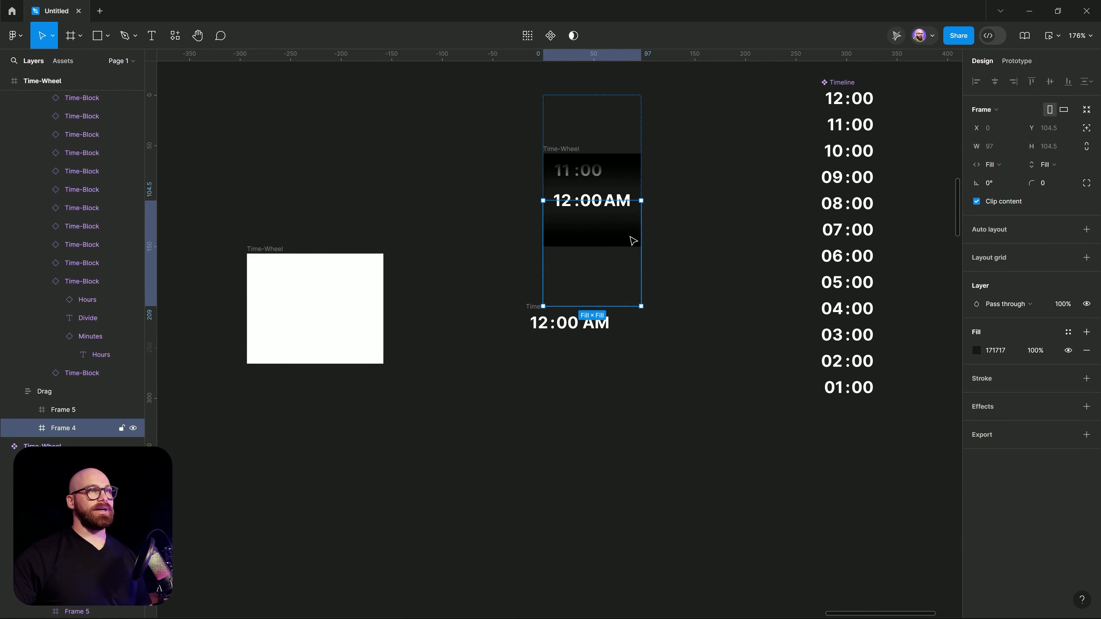
left_click(56, 391)
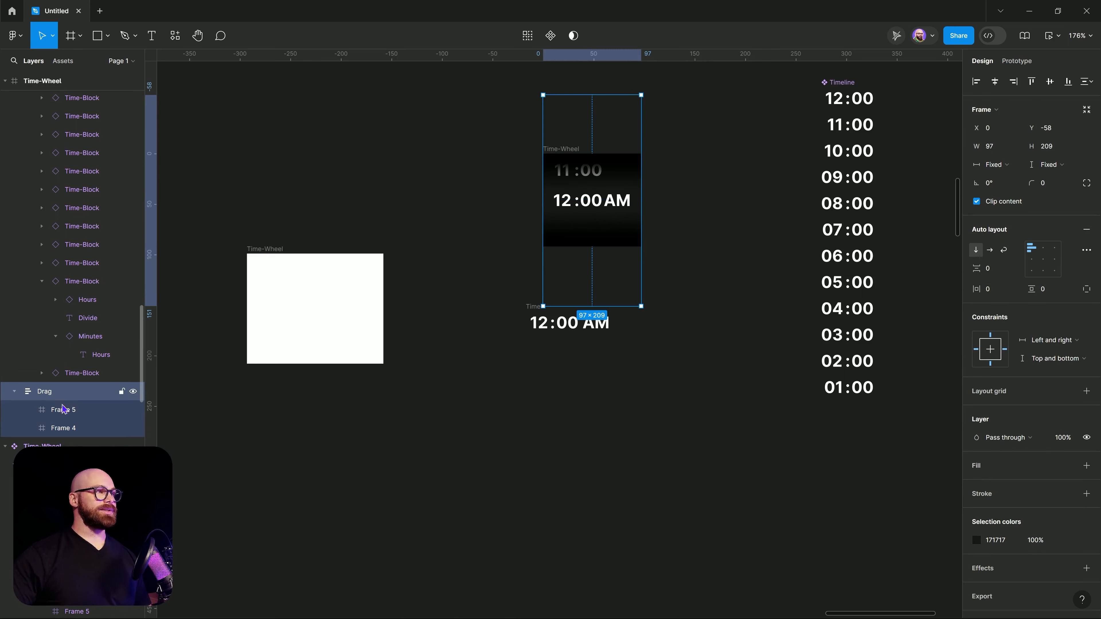
left_click_drag(626, 244, 539, 230)
scroll(528, 214, "up", 5)
Step: Inspect Frame 4 and Frame 5 inside the Drag frame and set the Drag frame's auto layout alignment to center
left_click(543, 326)
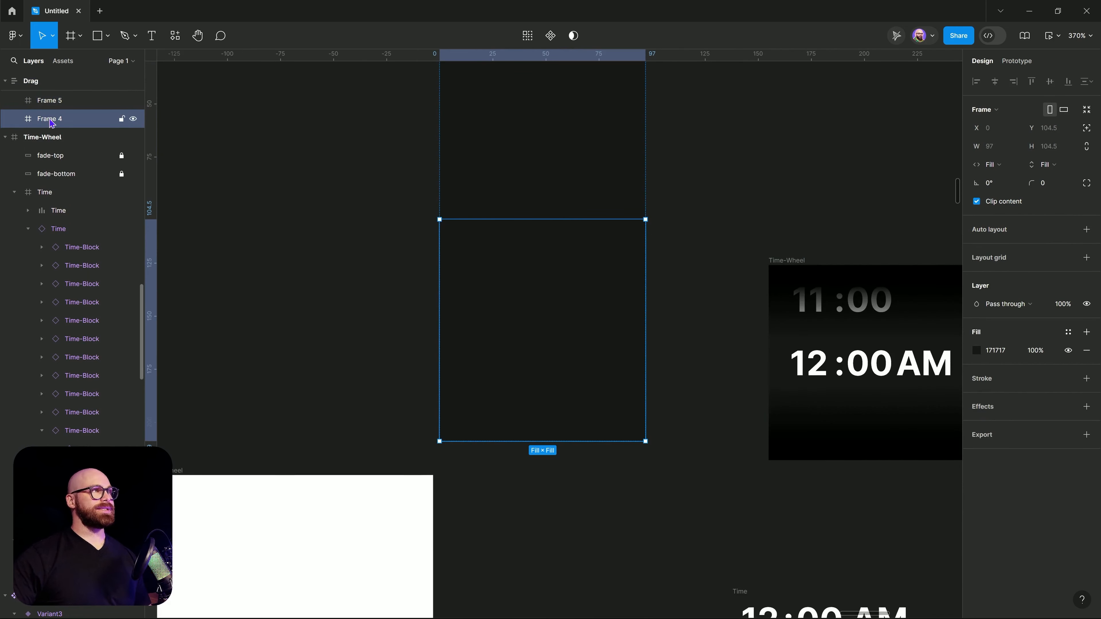
scroll(592, 440, "up", 5)
scroll(592, 440, "left", 2)
left_click(638, 280)
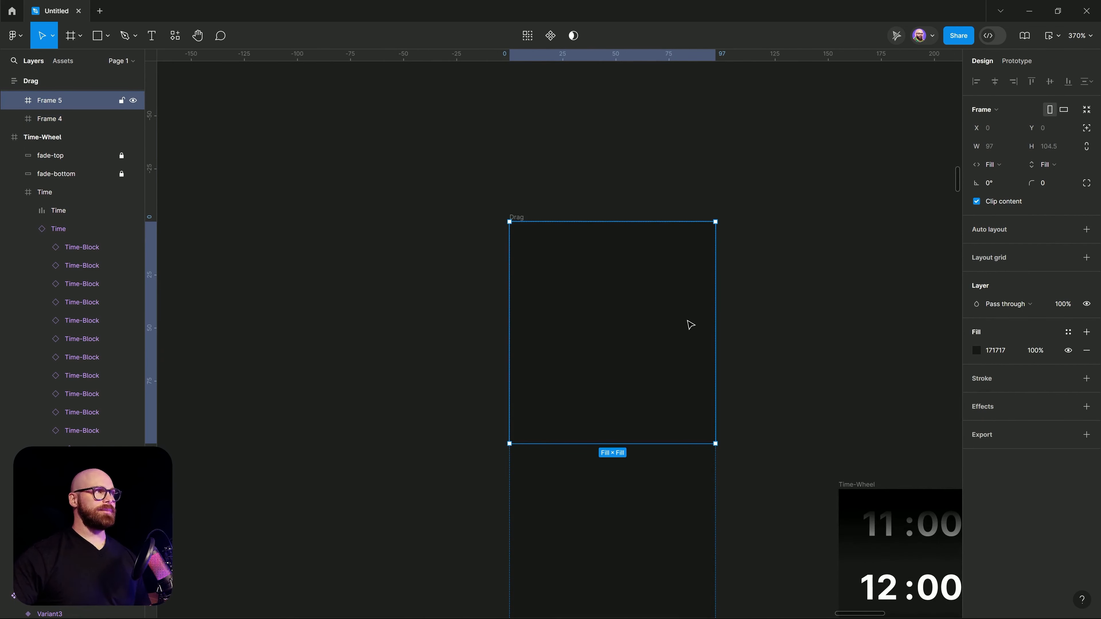
left_click(523, 219)
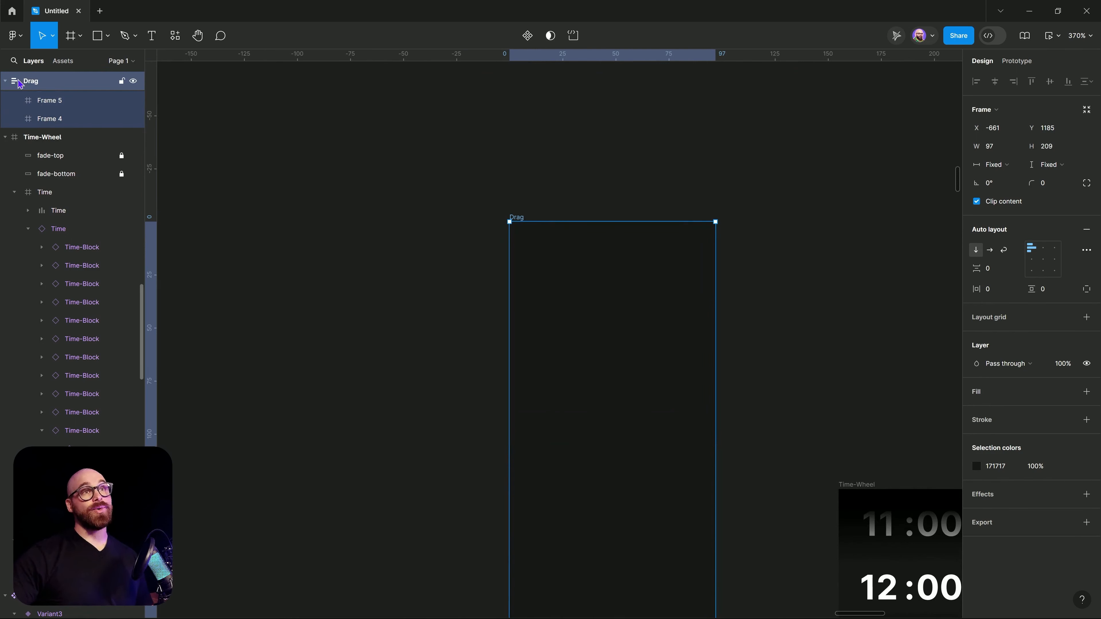
left_click(1042, 259)
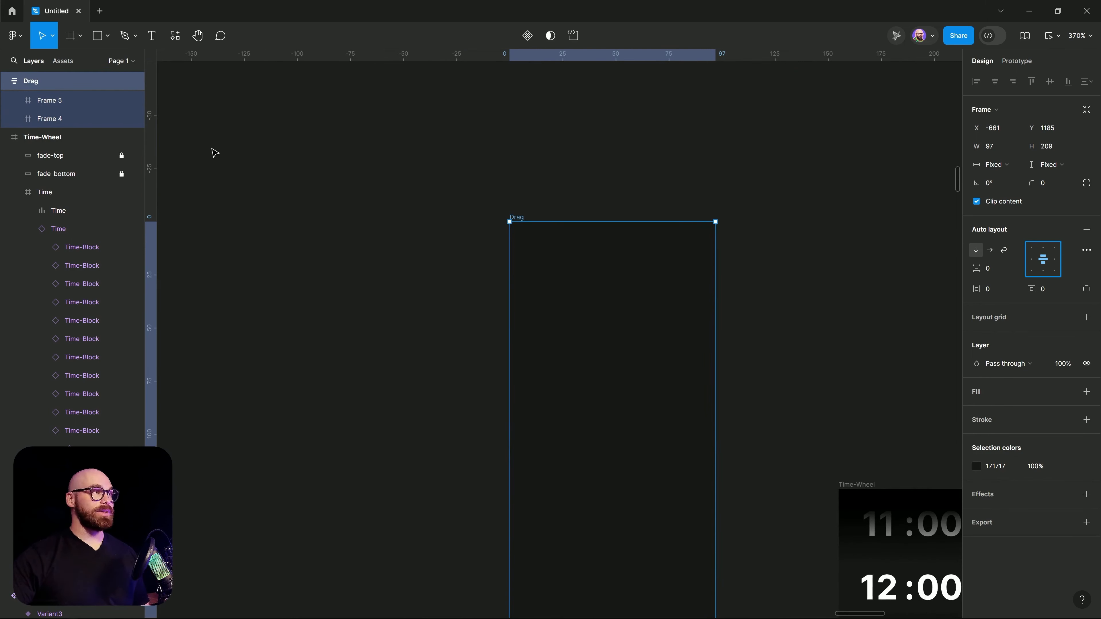
Step: Rename Frame 5, the upper half of the Drag frame, as Drag-Down
double_click(49, 100)
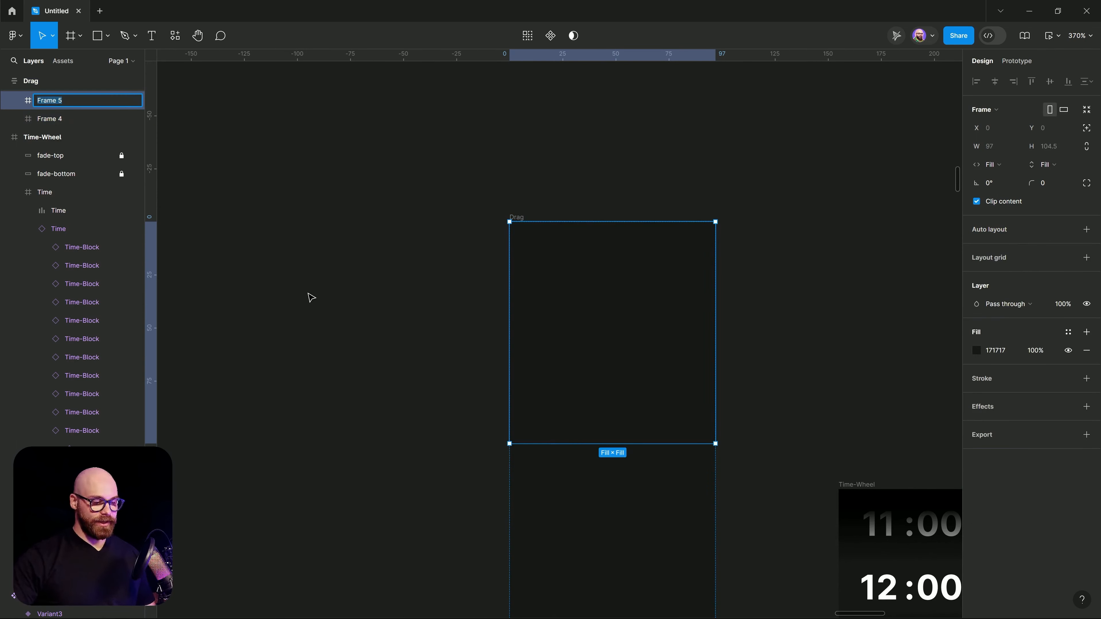
type("Dr")
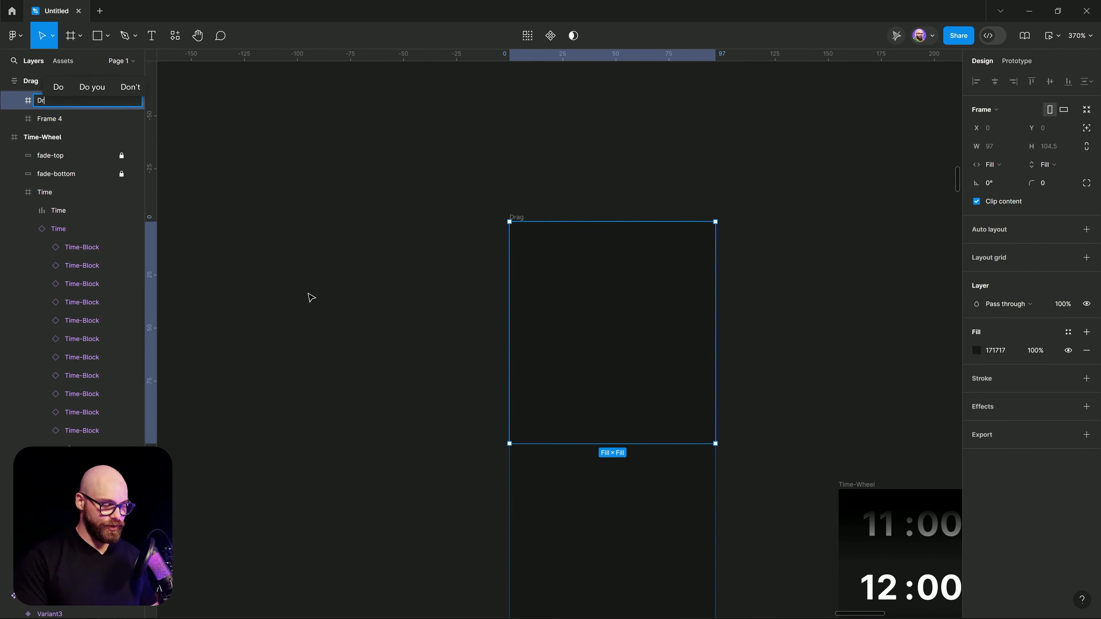
type("ag-Down")
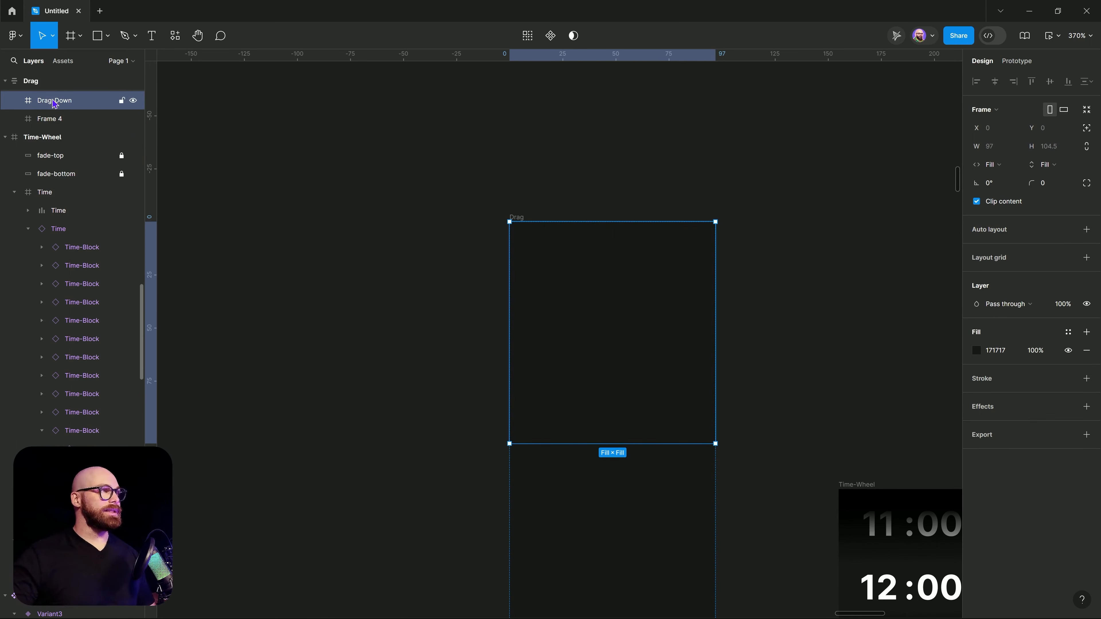
Step: Rename Frame 4, the lower half of the Drag frame, as Drag-Up
double_click(53, 100)
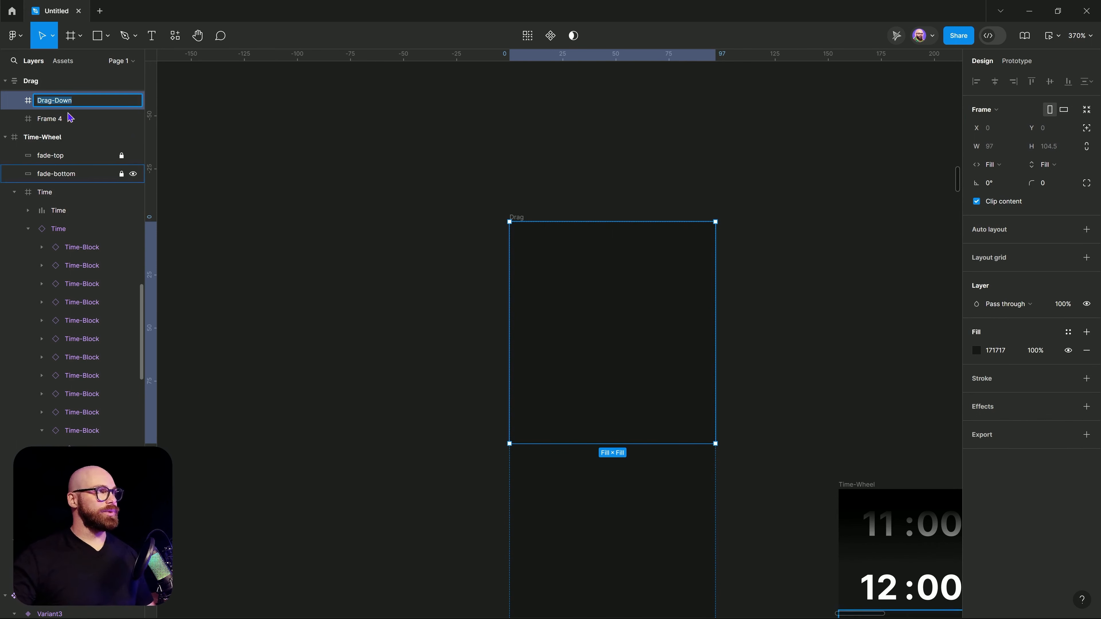
key("ctrl+c")
double_click(72, 118)
key("ctrl+v")
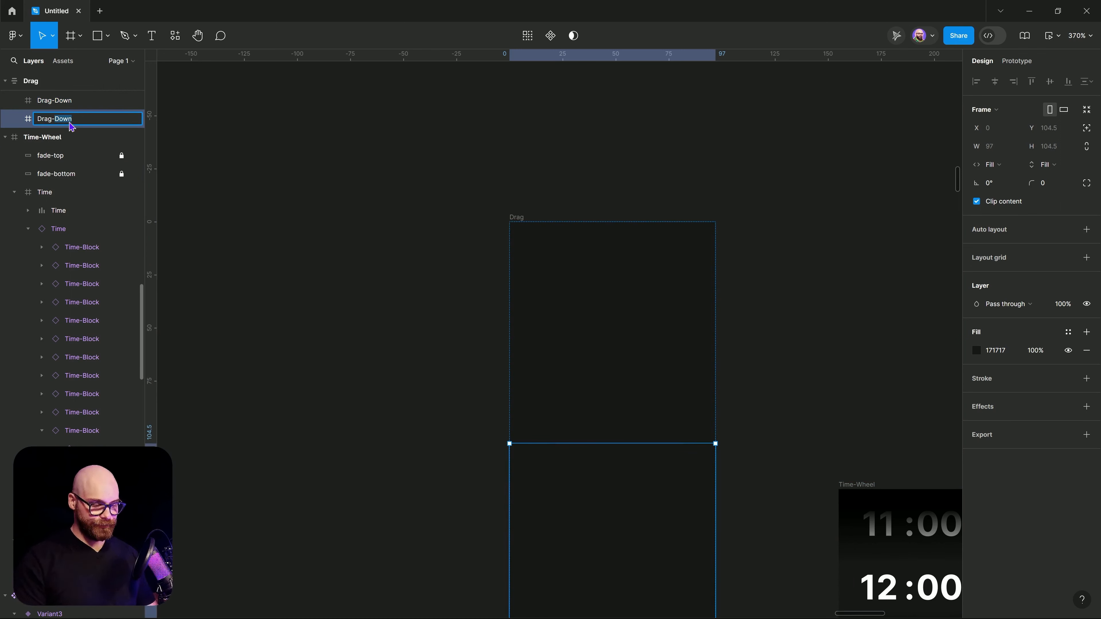
key("Return")
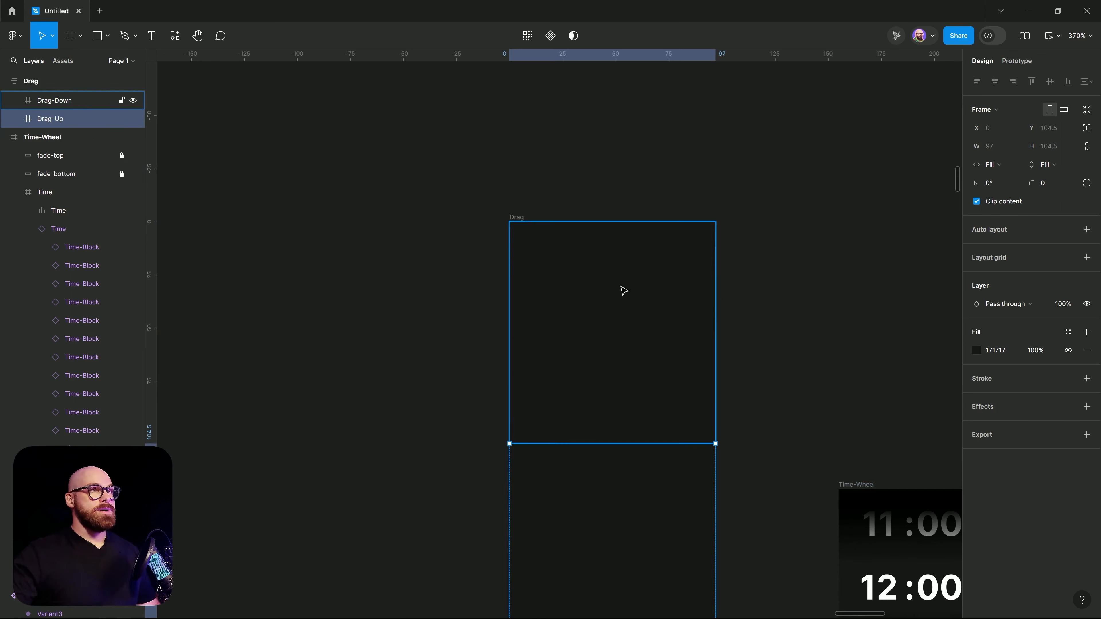
Step: Move the Drag frame over the new white Time-Wheel frame
scroll(621, 290, "down", 5)
left_click(695, 342)
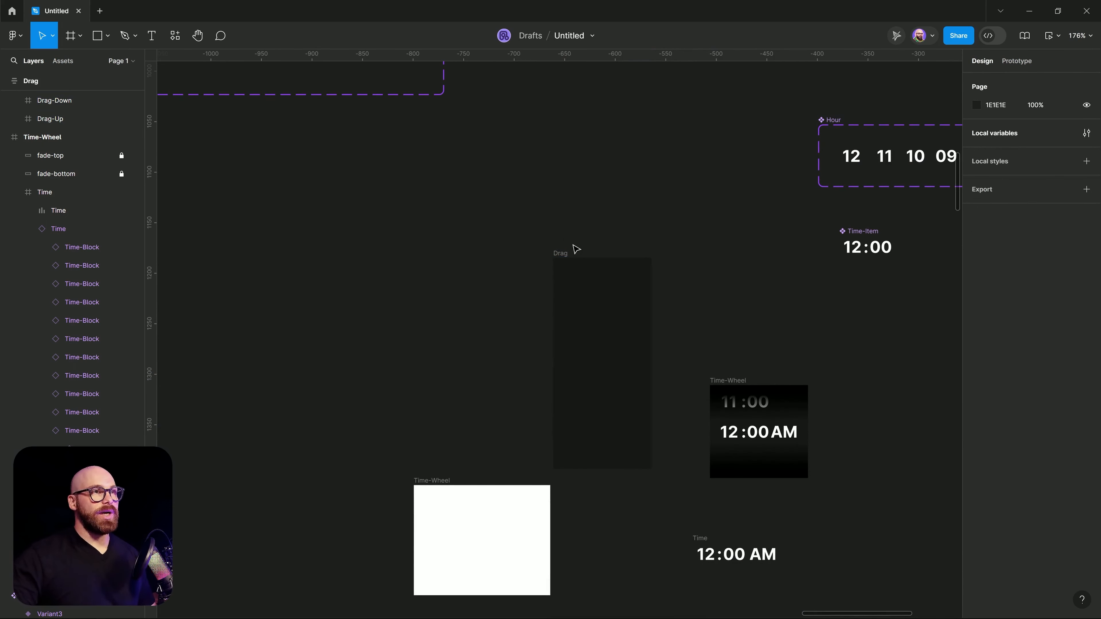
left_click_drag(561, 253, 581, 274)
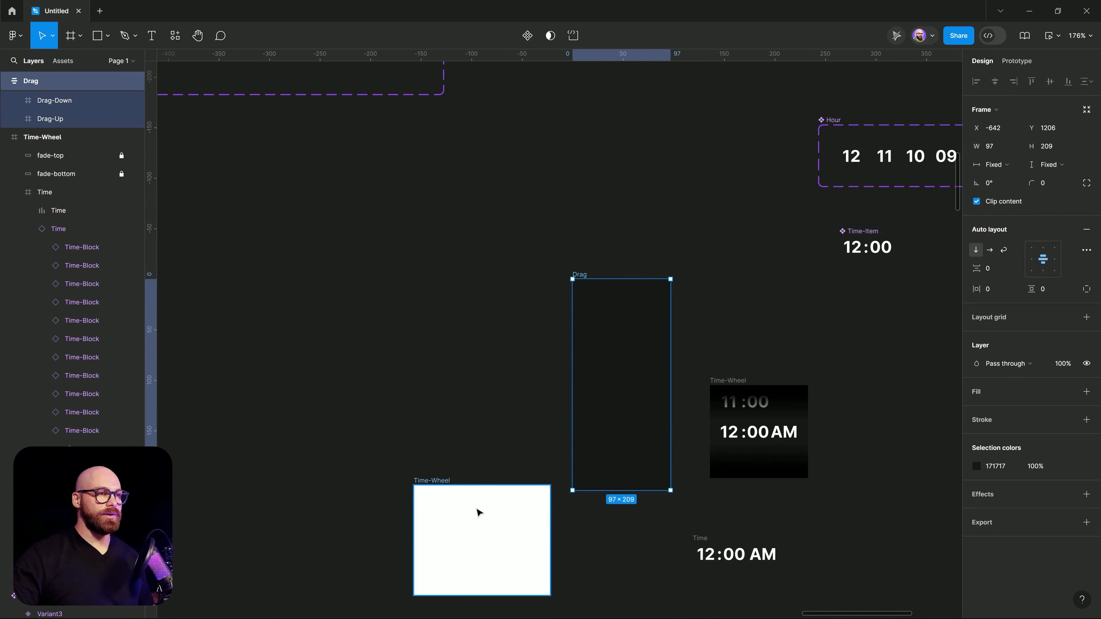
left_click(478, 513)
scroll(559, 425, "down", 3)
scroll(559, 425, "right", 5)
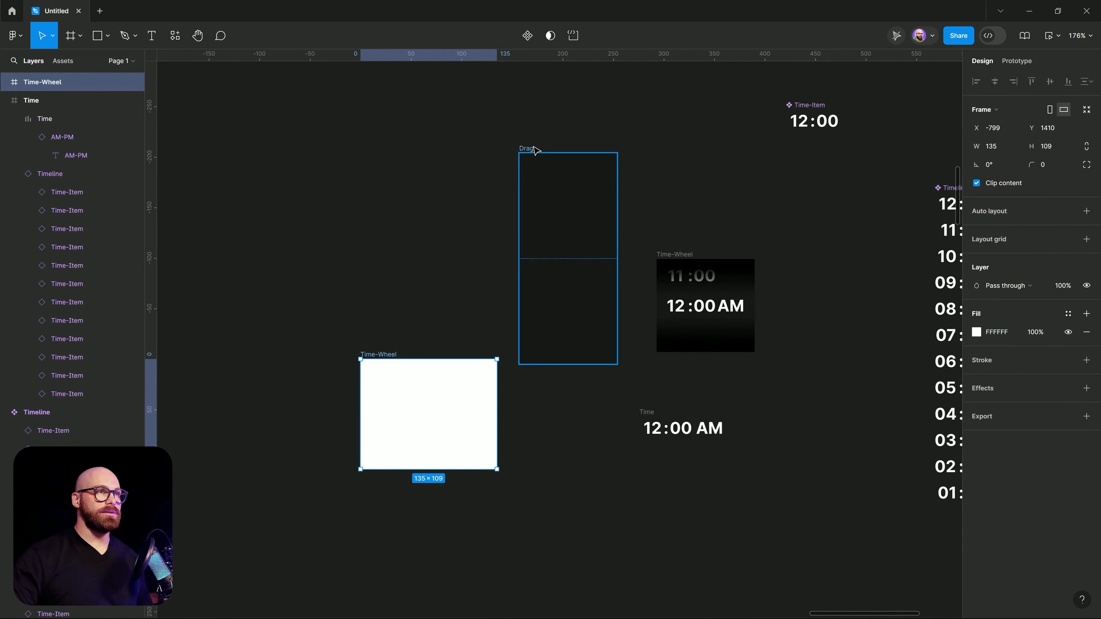
left_click_drag(534, 149, 405, 323)
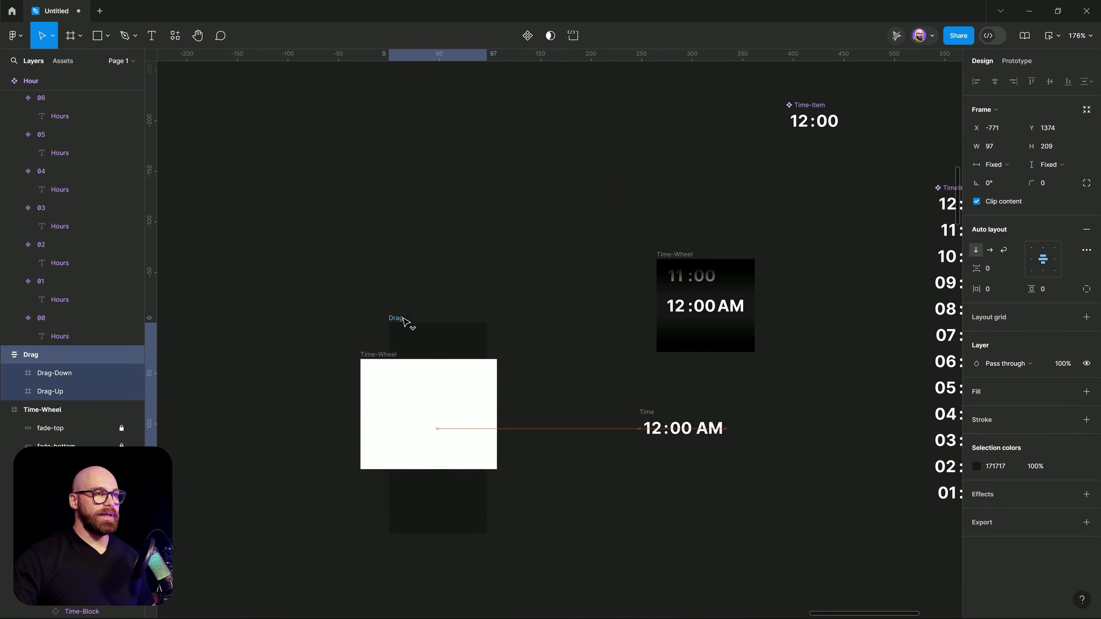
Step: Move the Drag frame into the white Time-Wheel frame and centre it there horizontally and vertically
key("Delete")
left_click(415, 379)
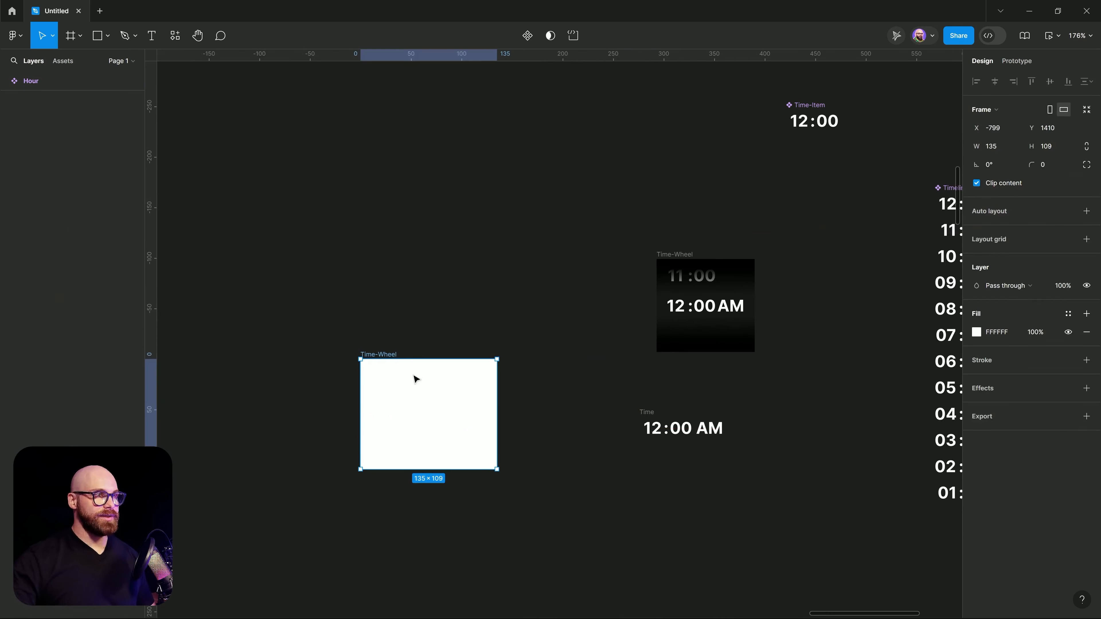
key("ctrl+z")
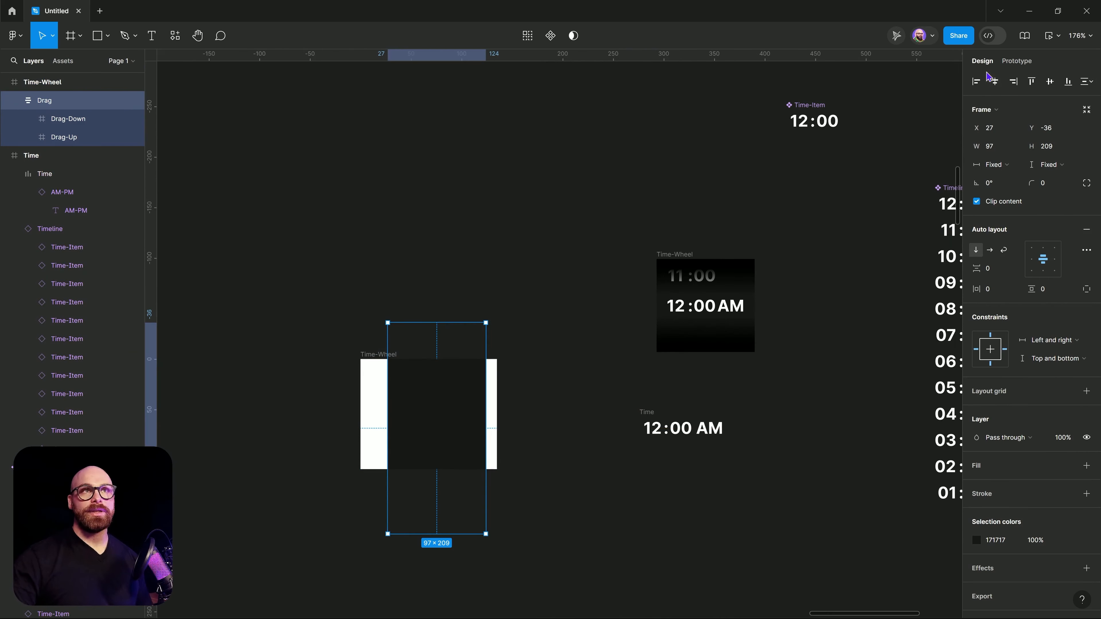
left_click(995, 81)
left_click(1050, 84)
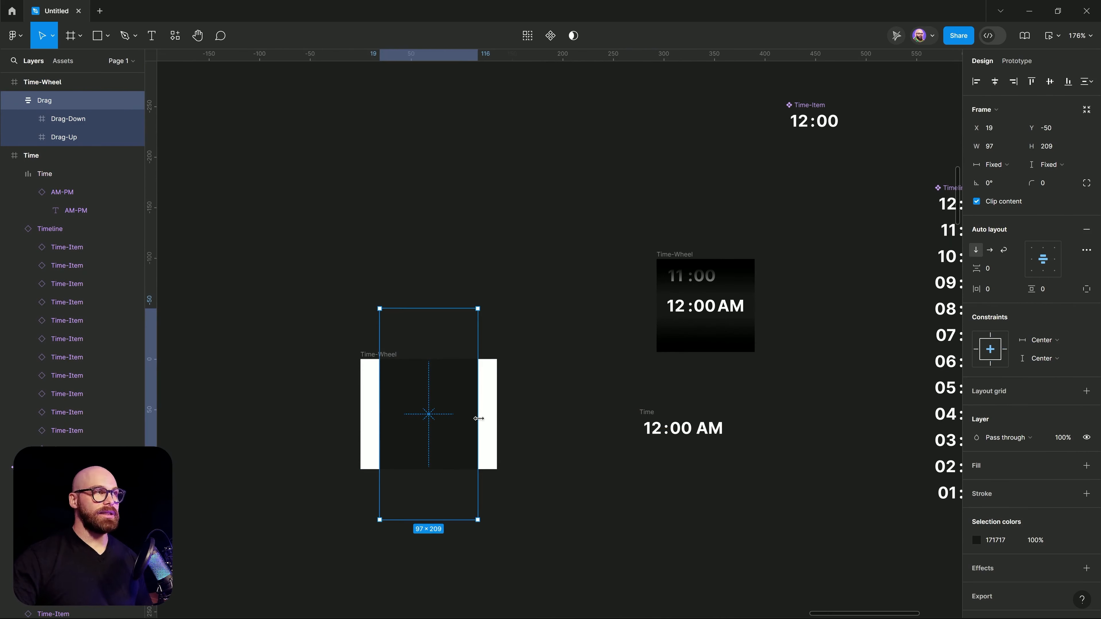
Step: Resize the Drag frame symmetrically about its centre to 135 wide, matching Time-Wheel, and 225 high
left_click(68, 119)
left_click(64, 137, "shift")
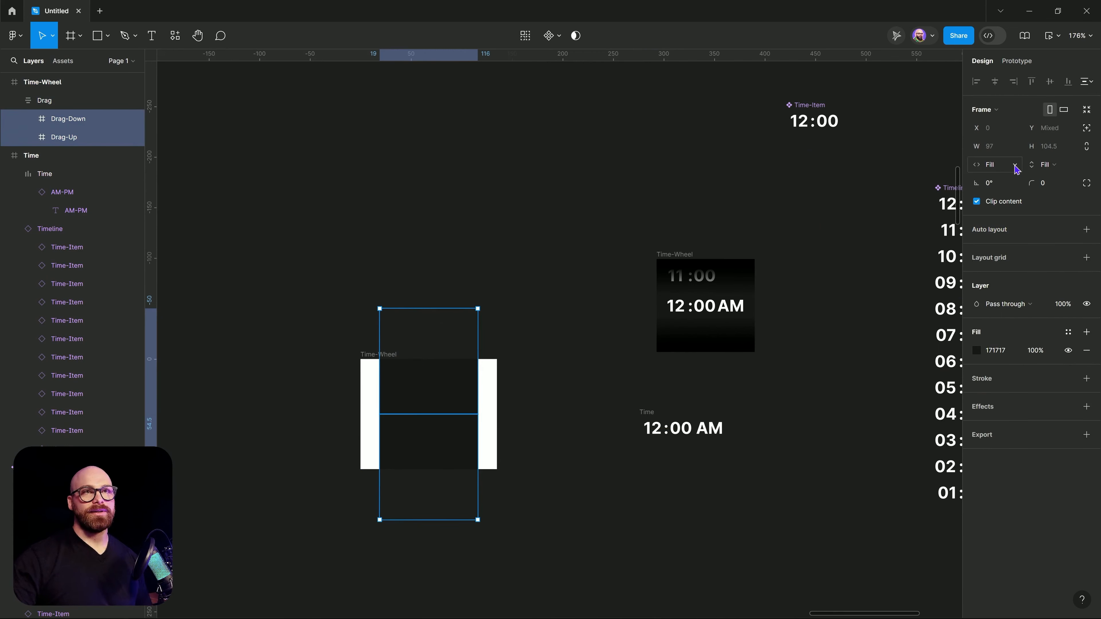
left_click(523, 364)
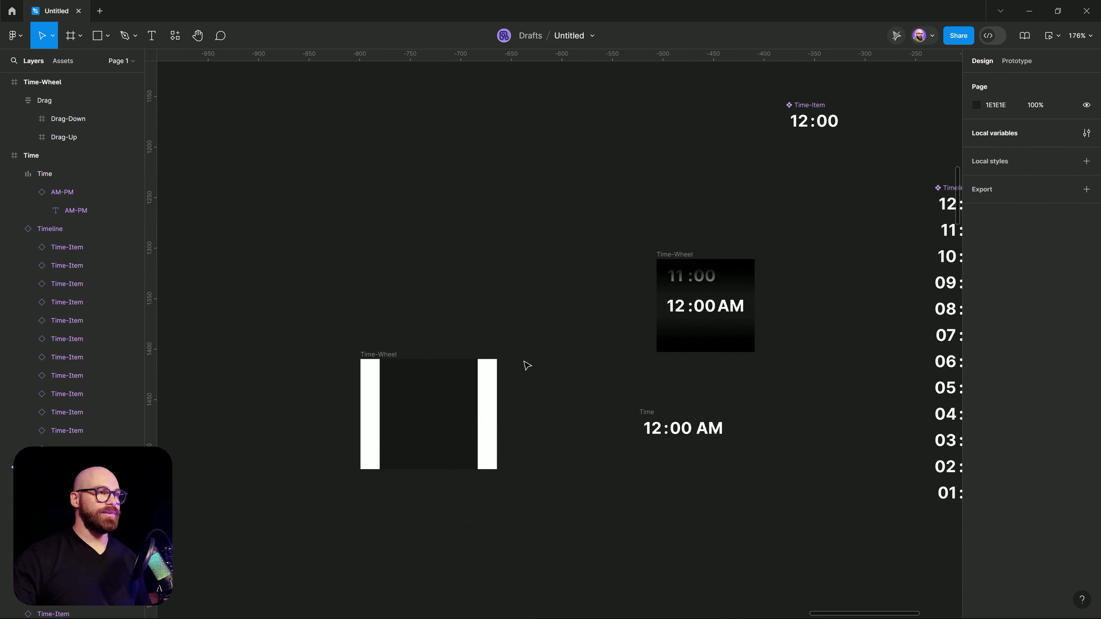
left_click(44, 100)
key("alt")
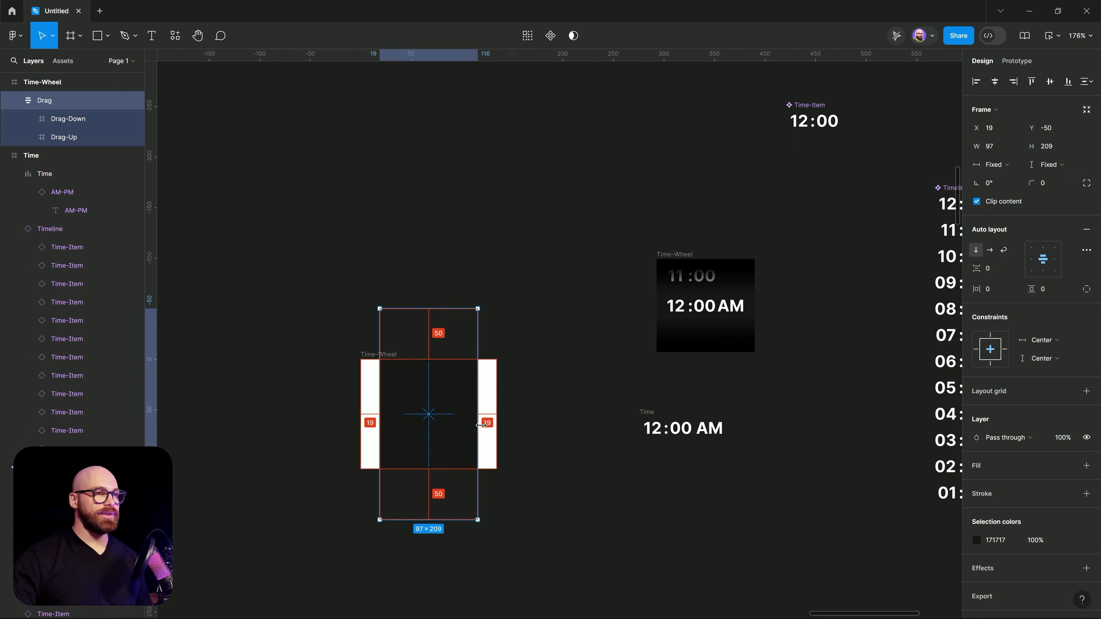
left_click_drag(481, 425, 497, 420)
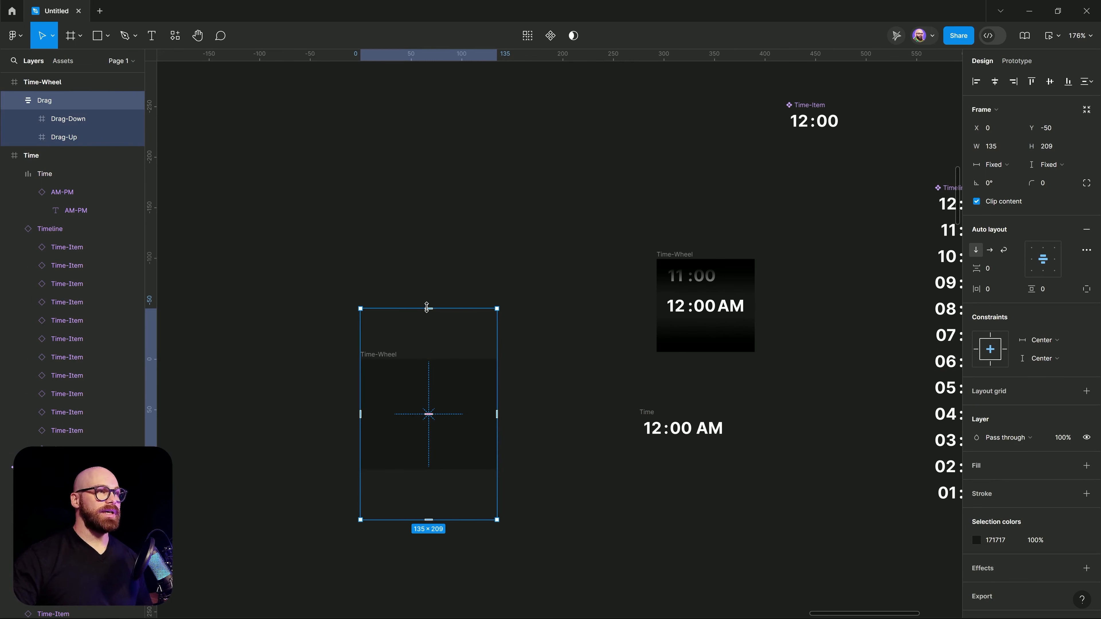
left_click(559, 429)
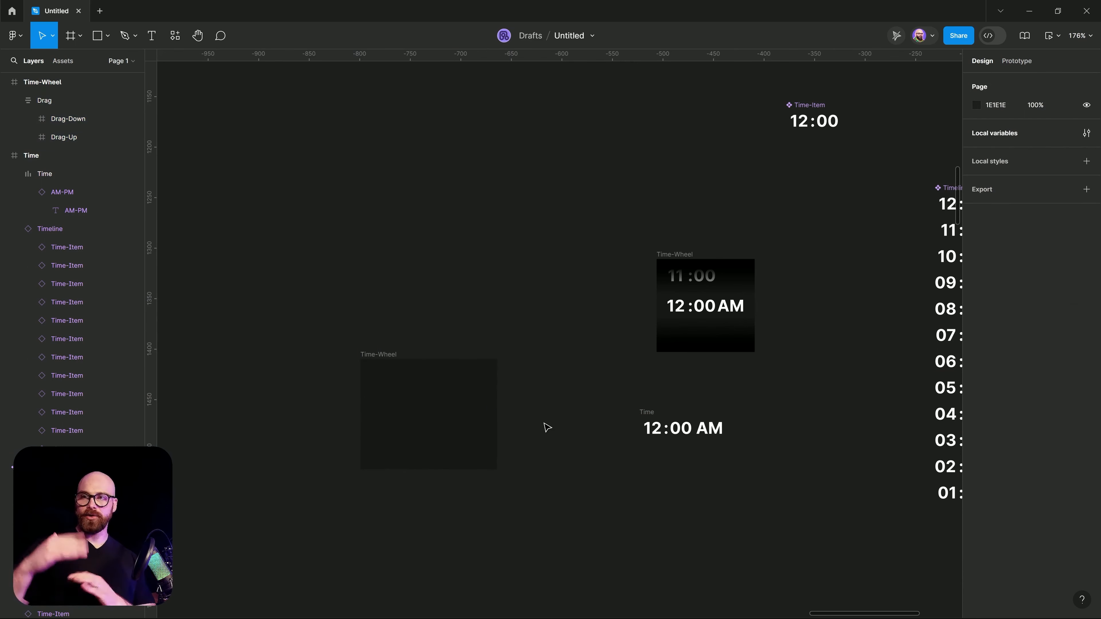
left_click(463, 453)
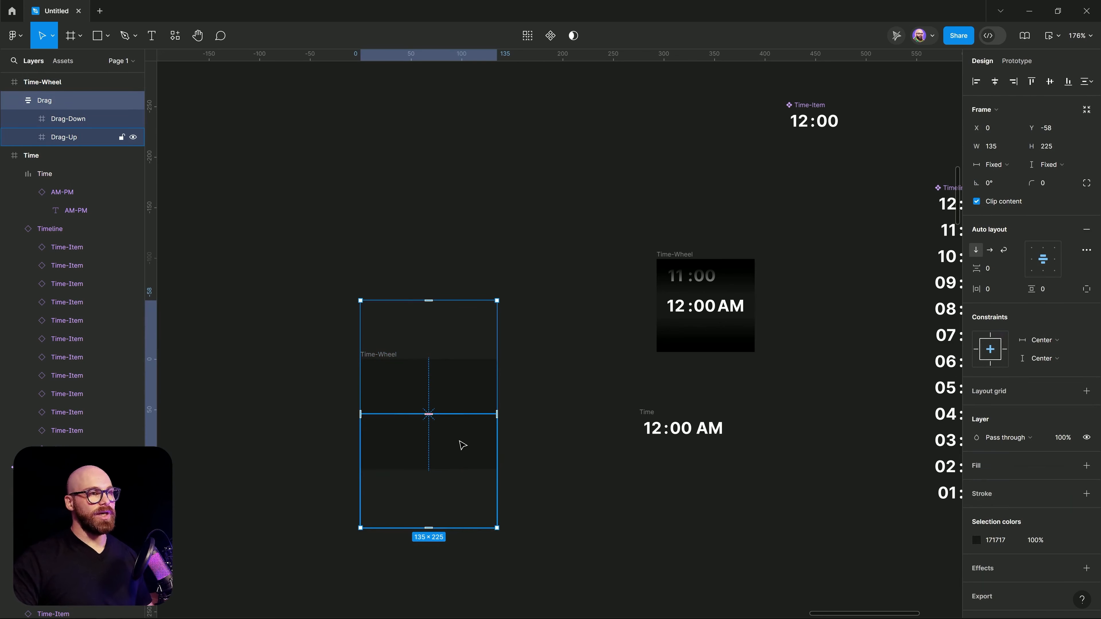
left_click(461, 446)
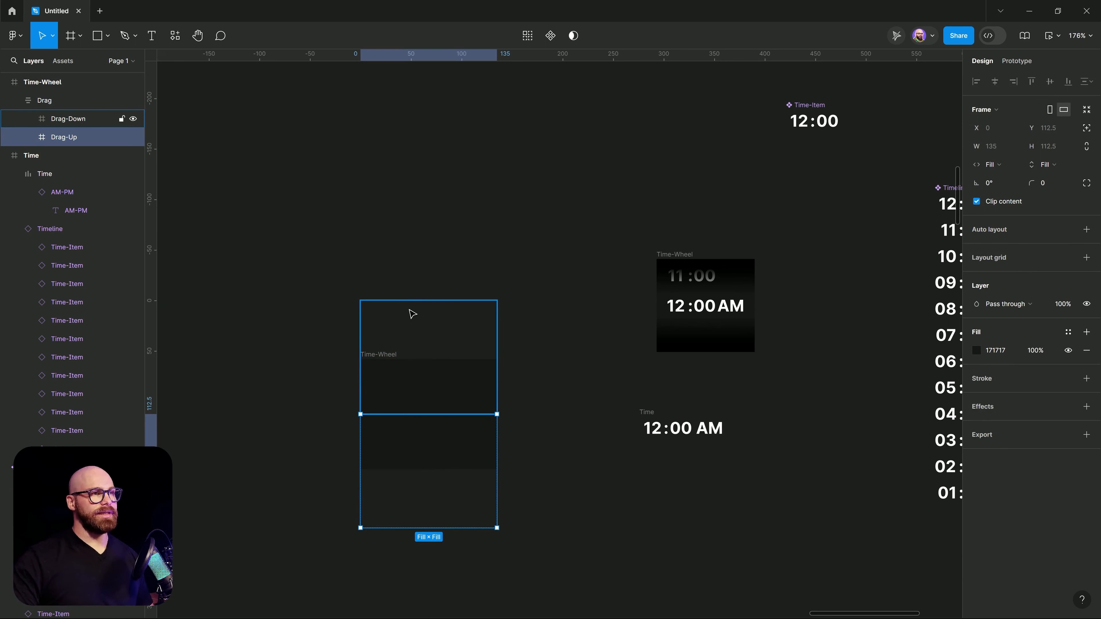
left_click(468, 306)
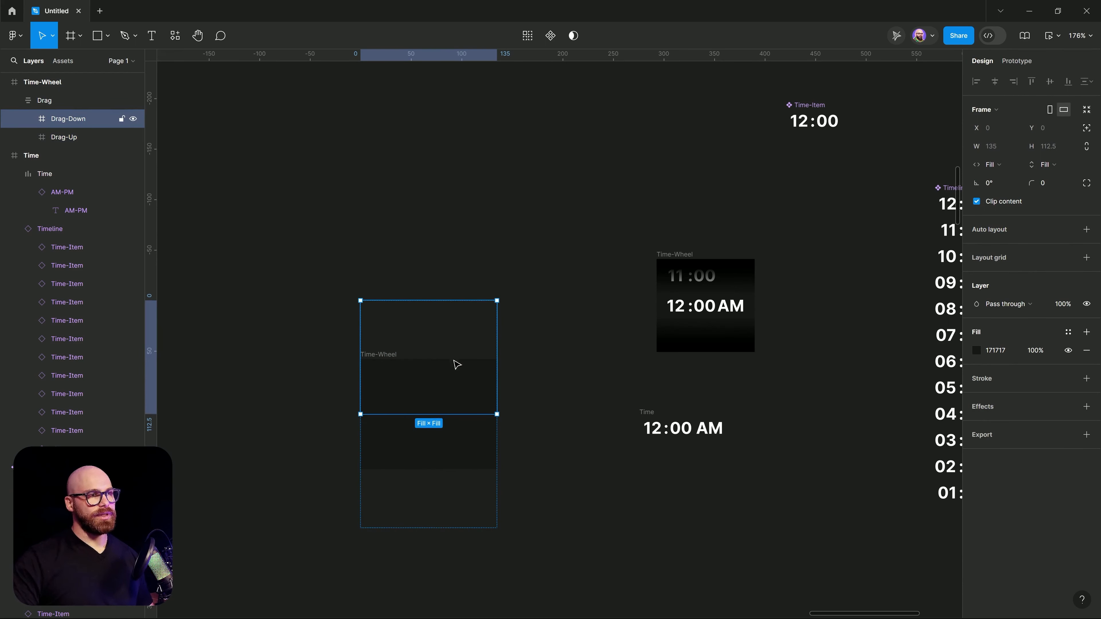
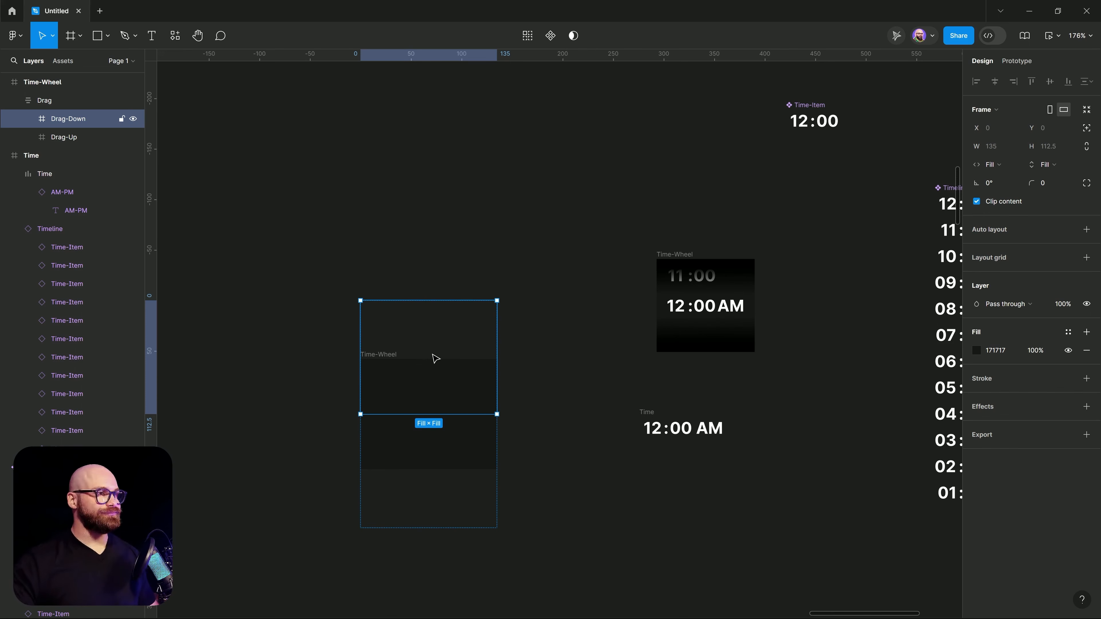
left_click(583, 412)
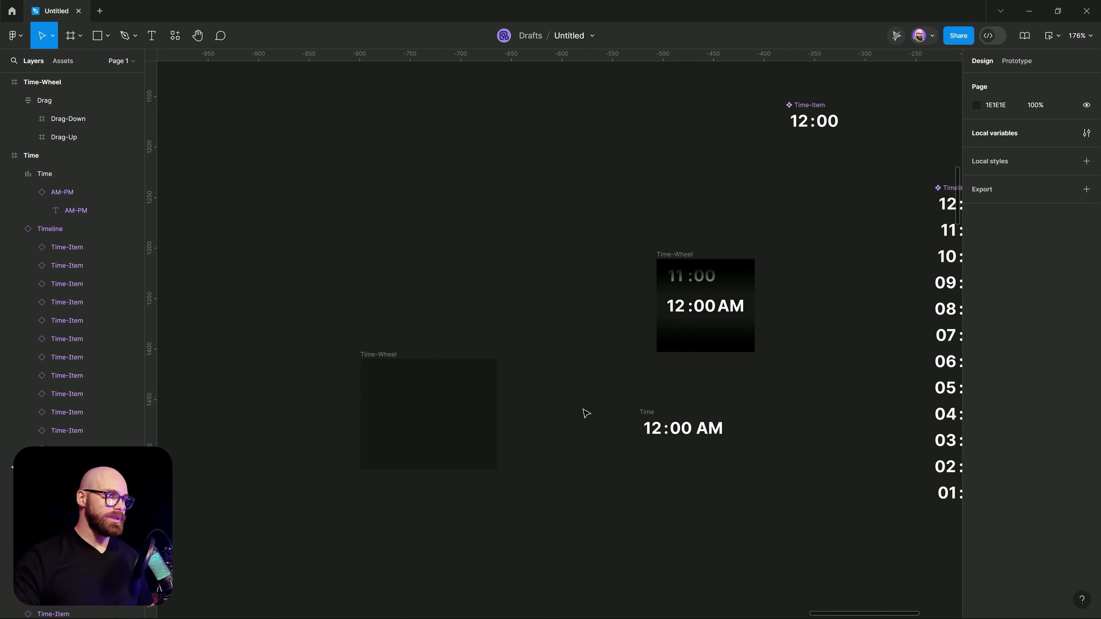
Step: Move the Time frame with 12:00 AM into the Time-Wheel frame with the Drag areas and centre it horizontally and vertically
left_click(387, 354)
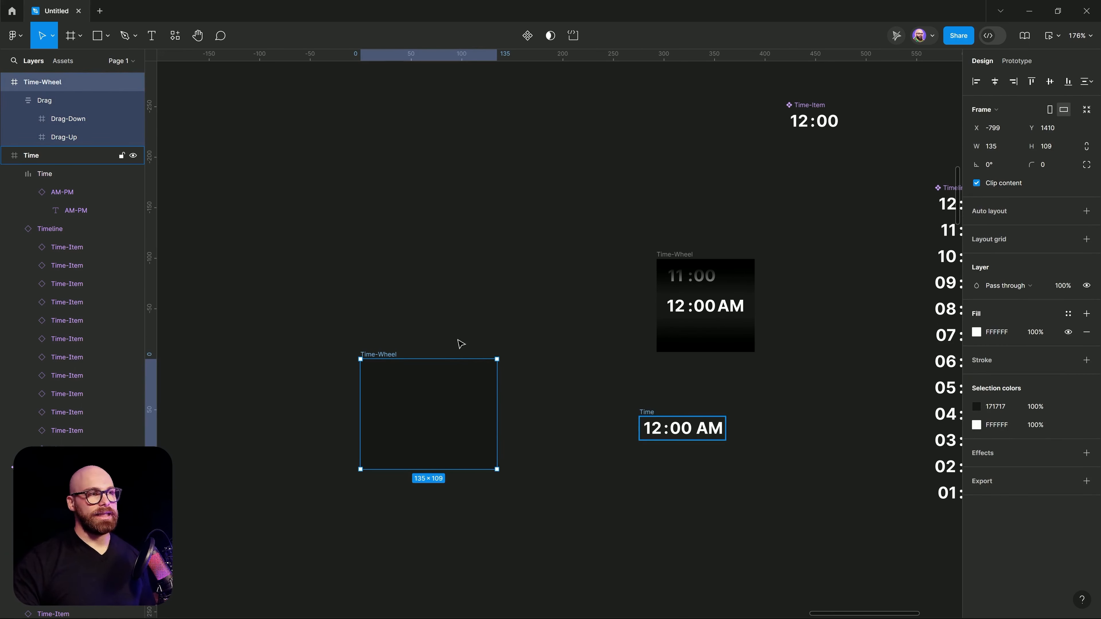
left_click_drag(649, 413, 598, 385)
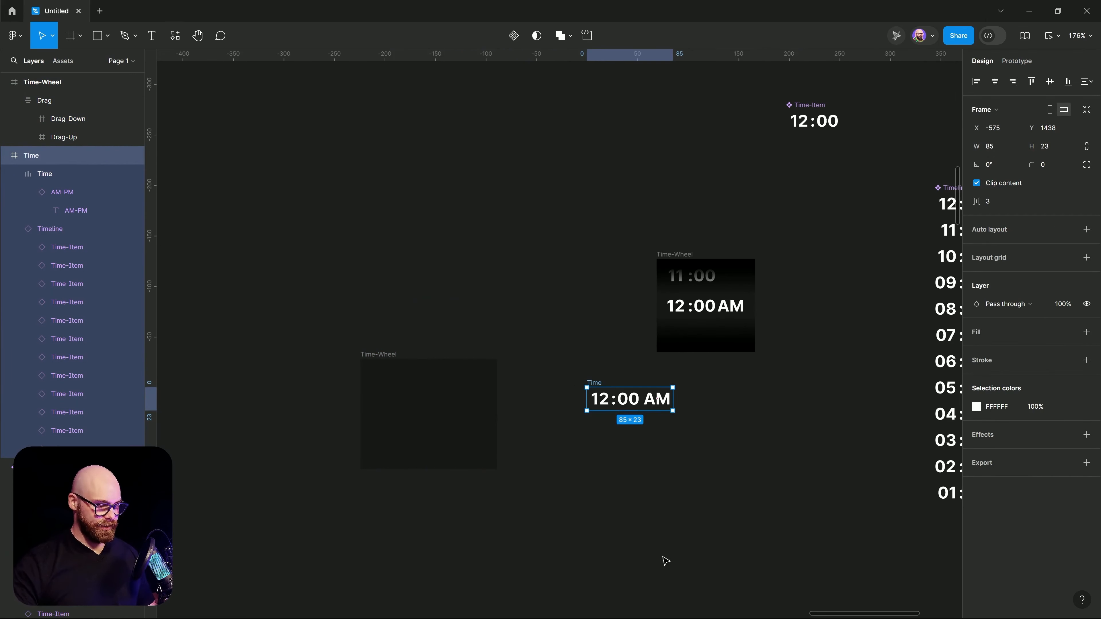
key("ctrl+x")
left_click(380, 354)
key("ctrl+v")
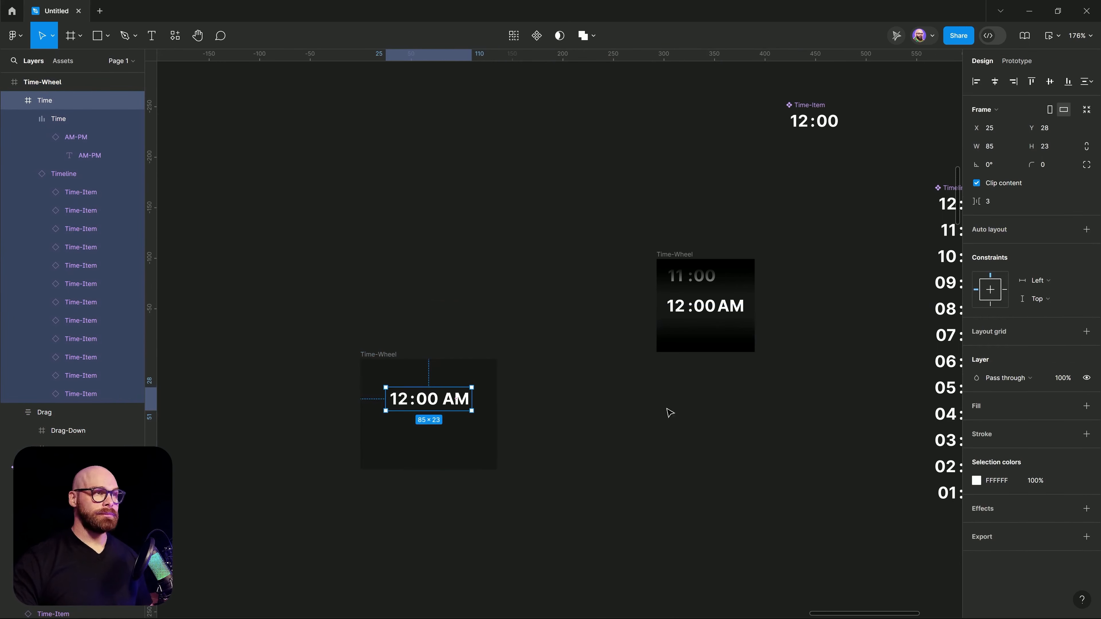
left_click(995, 82)
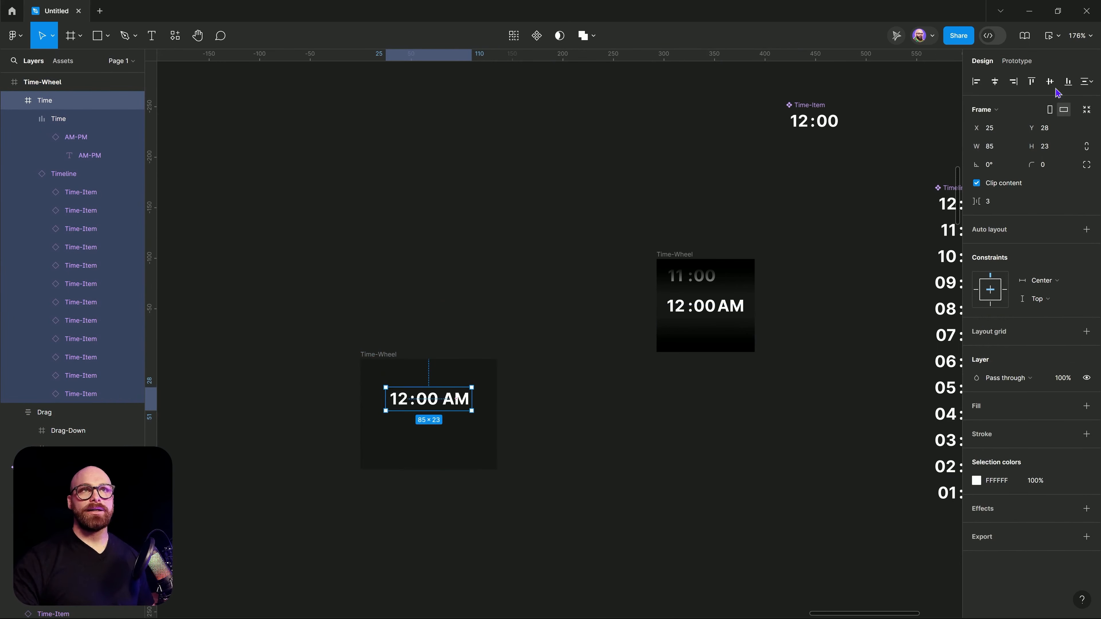
left_click(1050, 82)
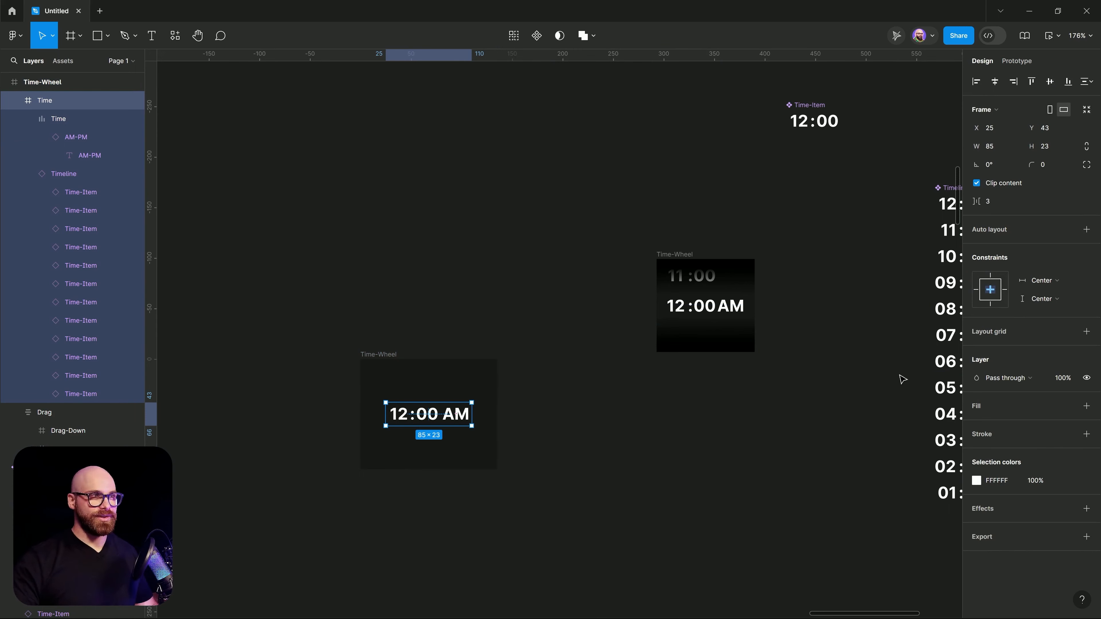
Step: Set the Drag frame's constraints to Left and right horizontally and Top and bottom vertically
key("Escape")
left_click(454, 390)
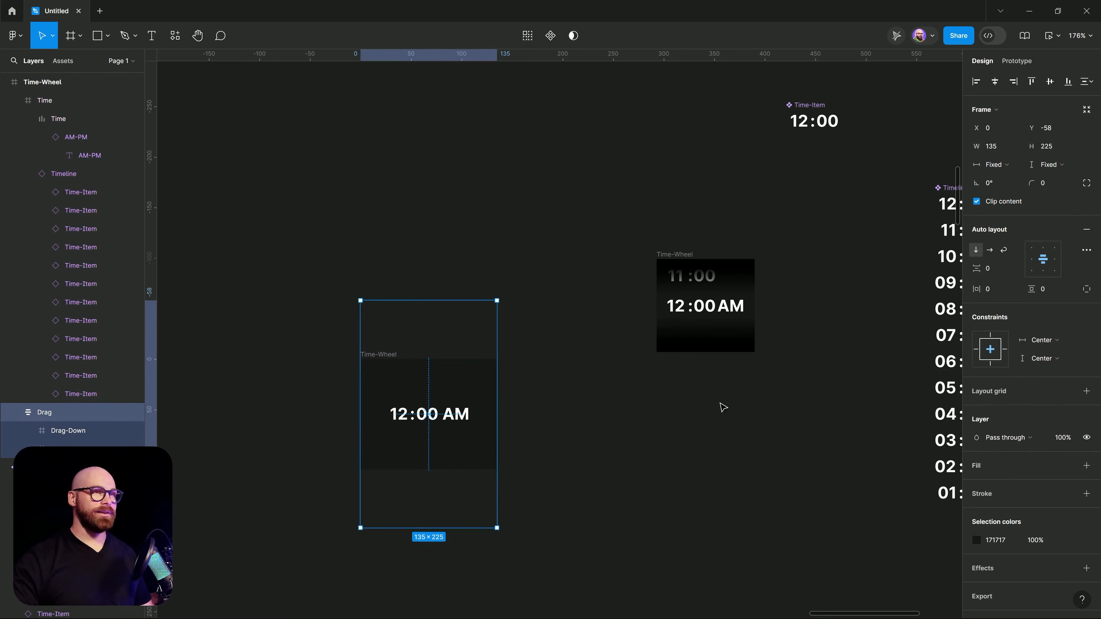
left_click(1006, 350)
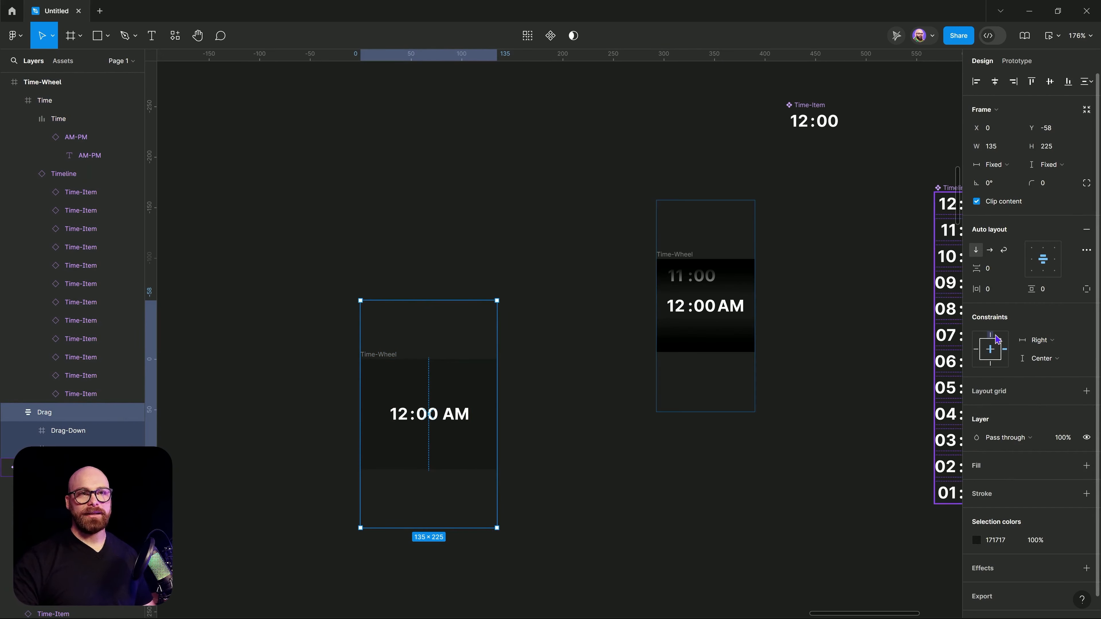
left_click(990, 335)
left_click(976, 349, "shift")
left_click(990, 363, "shift")
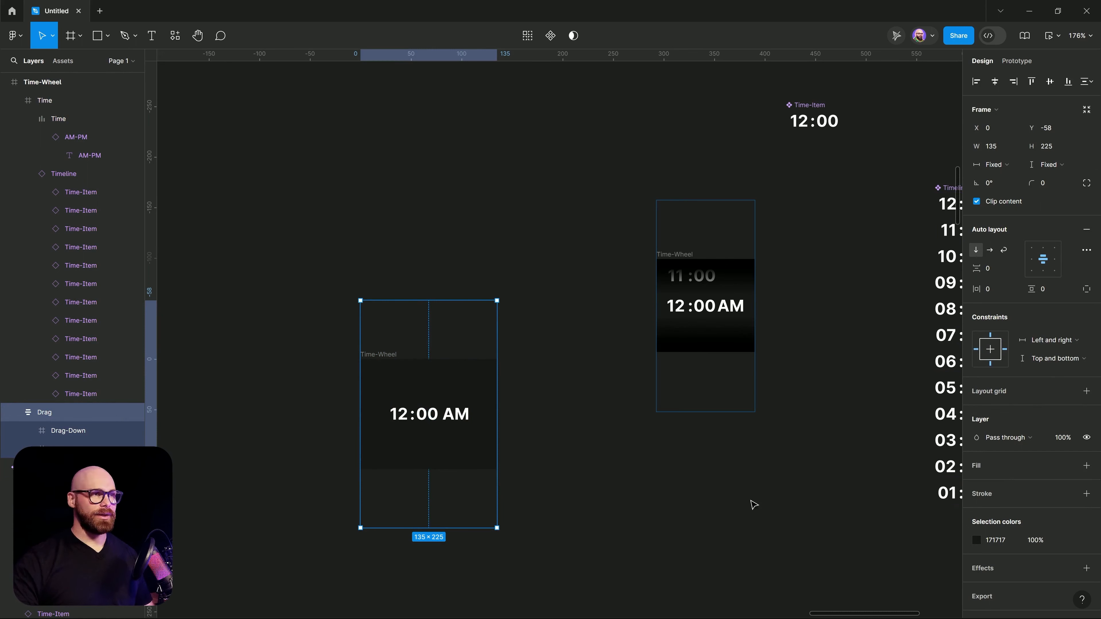
left_click(750, 504)
Step: Draw a rectangle about 135 × 71 above the Time-Wheel frame, aligned with the frame's width
left_click(378, 363)
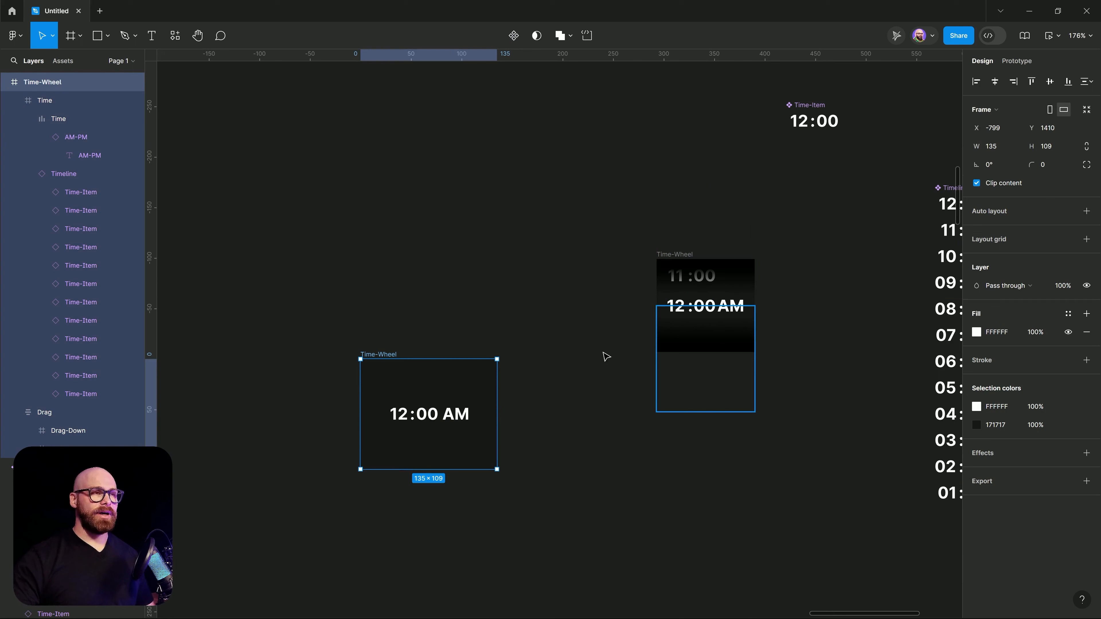
left_click(98, 36)
mouse_move(360, 210)
left_mouse_down()
mouse_move(462, 243)
mouse_move(496, 281)
left_mouse_up()
Step: Give the rectangle a linear gradient fill from solid black at the top to black at 0% opacity at the bottom
left_click(976, 242)
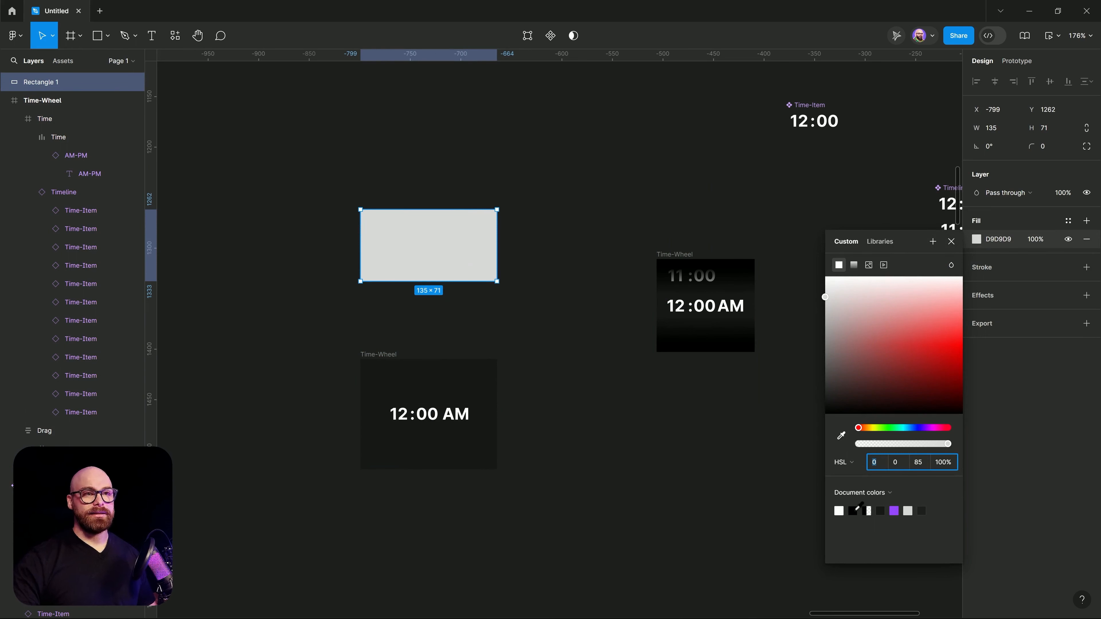
left_click(853, 510)
left_click(854, 266)
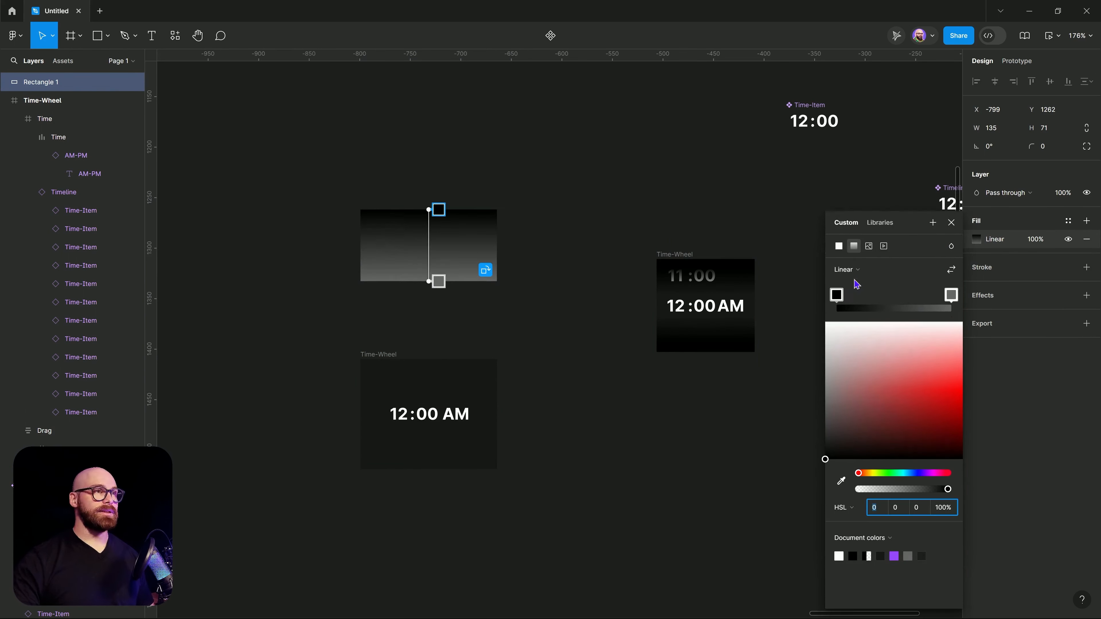
left_click(952, 295)
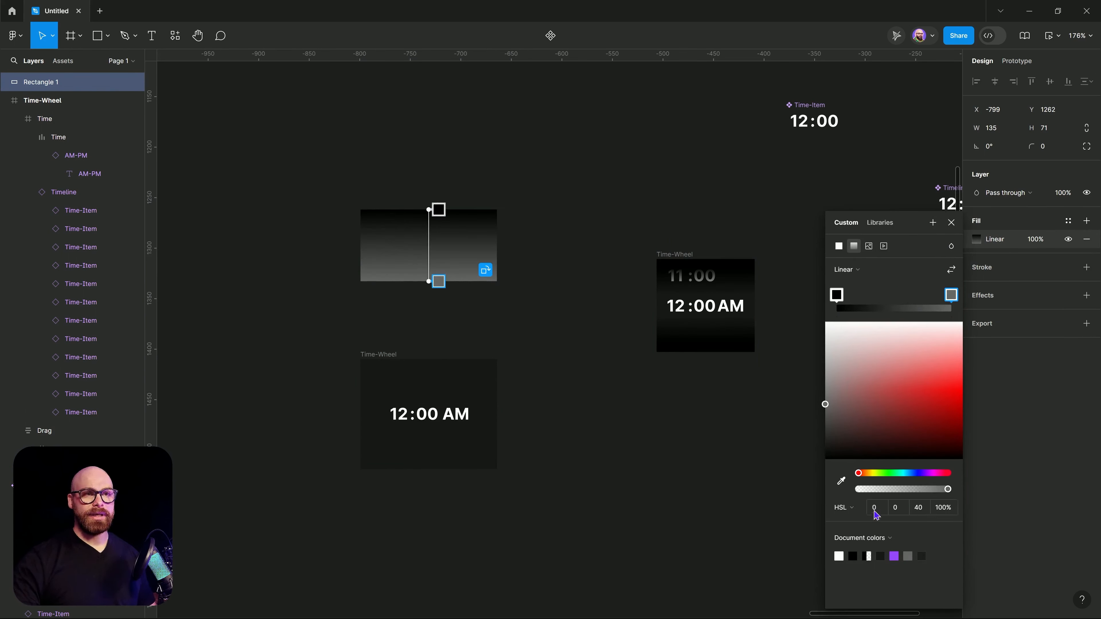
left_click_drag(888, 491, 802, 494)
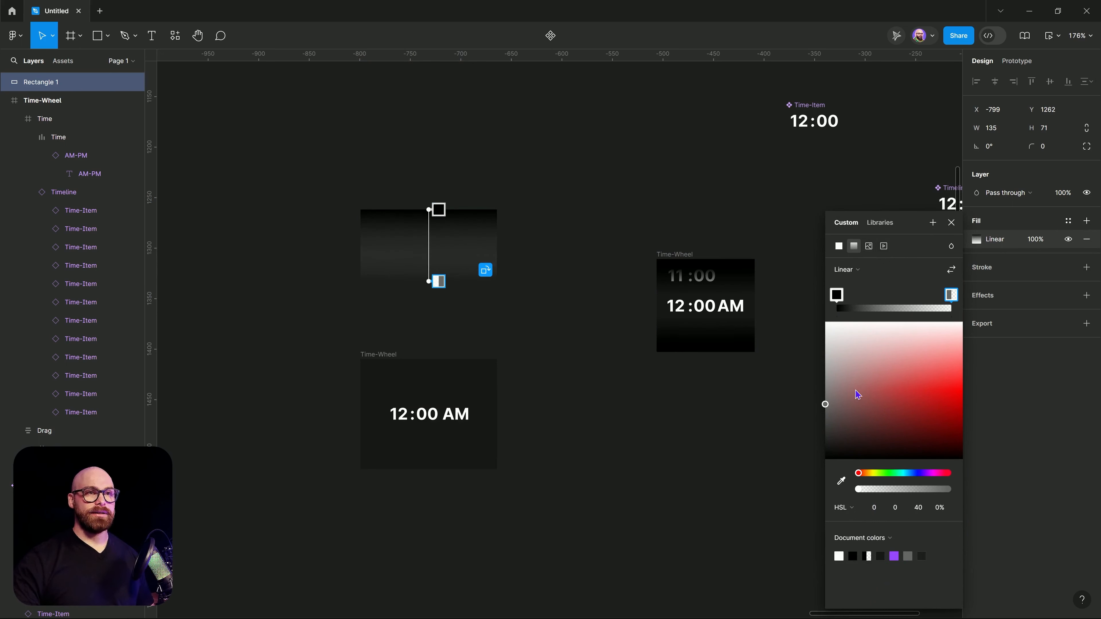
left_click_drag(858, 395, 775, 521)
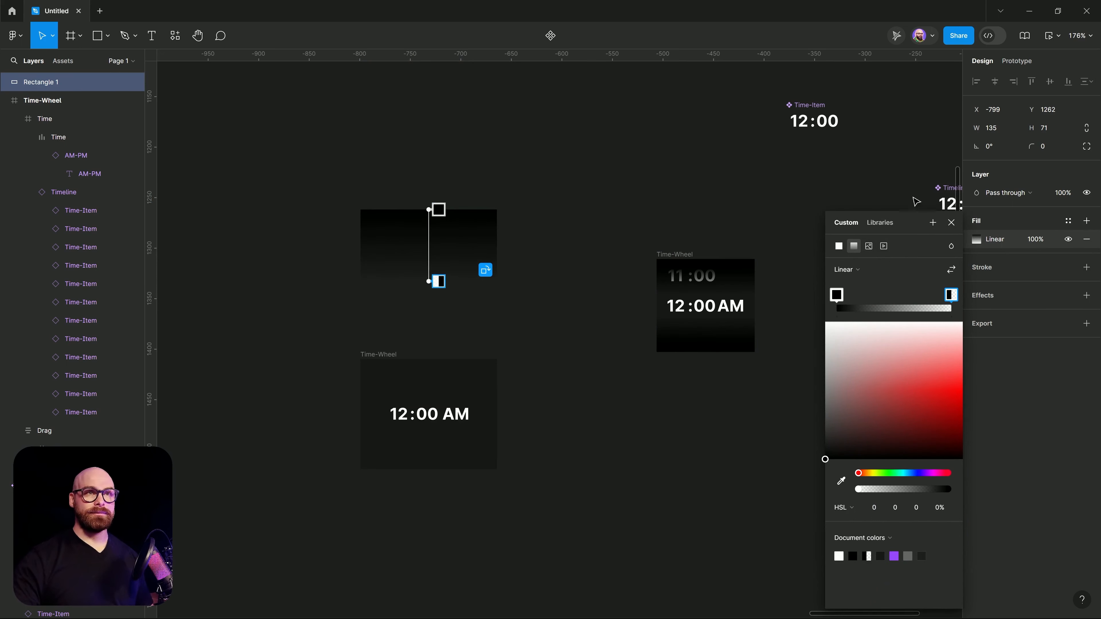
left_click(951, 222)
left_click(668, 442)
Step: Place the gradient rectangle directly inside the Time-Wheel frame as its topmost layer, aligned to the frame's top and centred horizontally
left_click(441, 239)
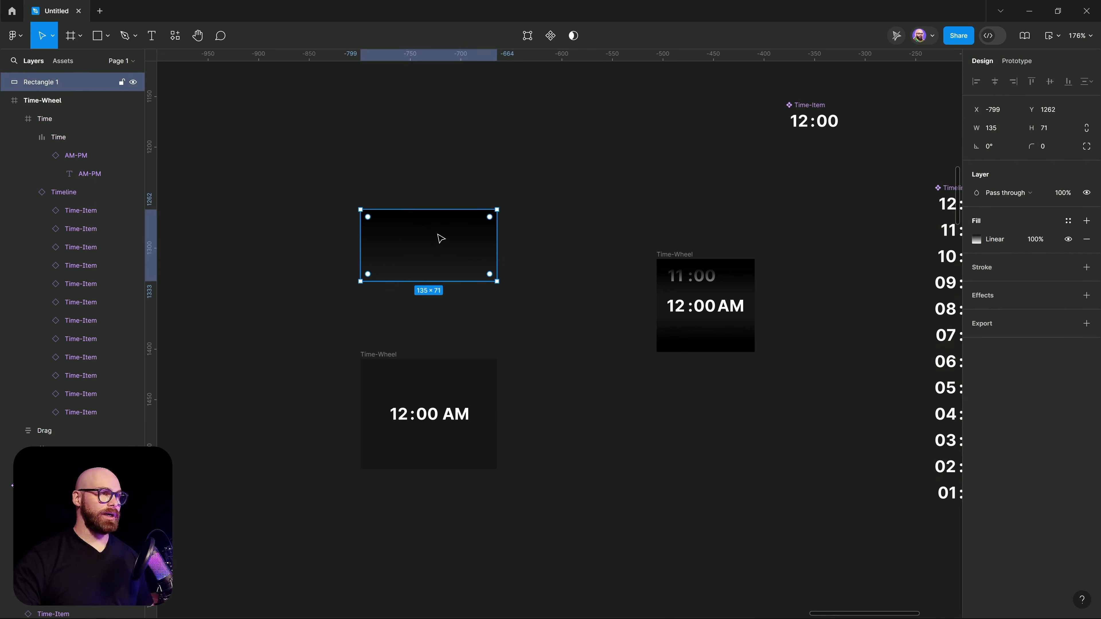
left_click_drag(446, 242, 440, 381)
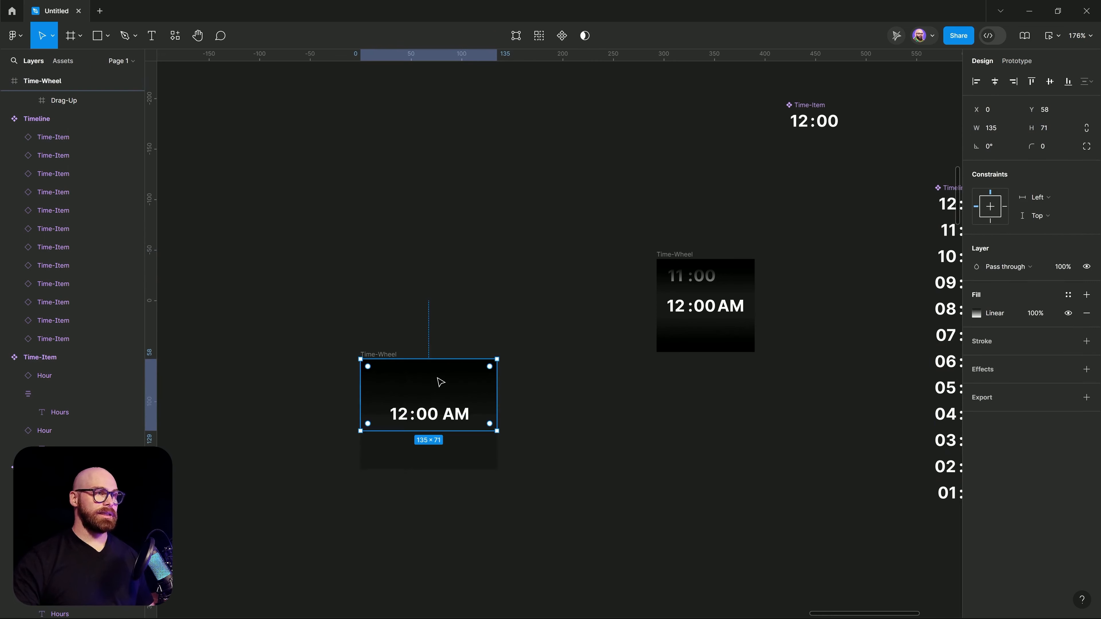
scroll(439, 380, "up", 5)
left_click_drag(550, 405, 734, 428)
scroll(734, 428, "up", 1)
key("Delete")
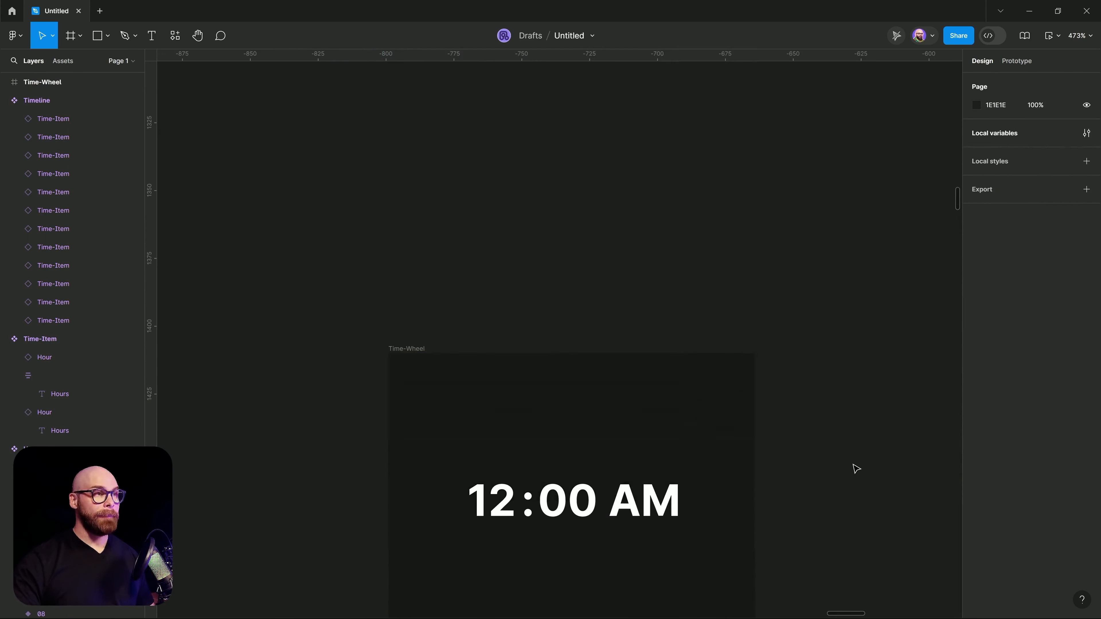
left_click(396, 356)
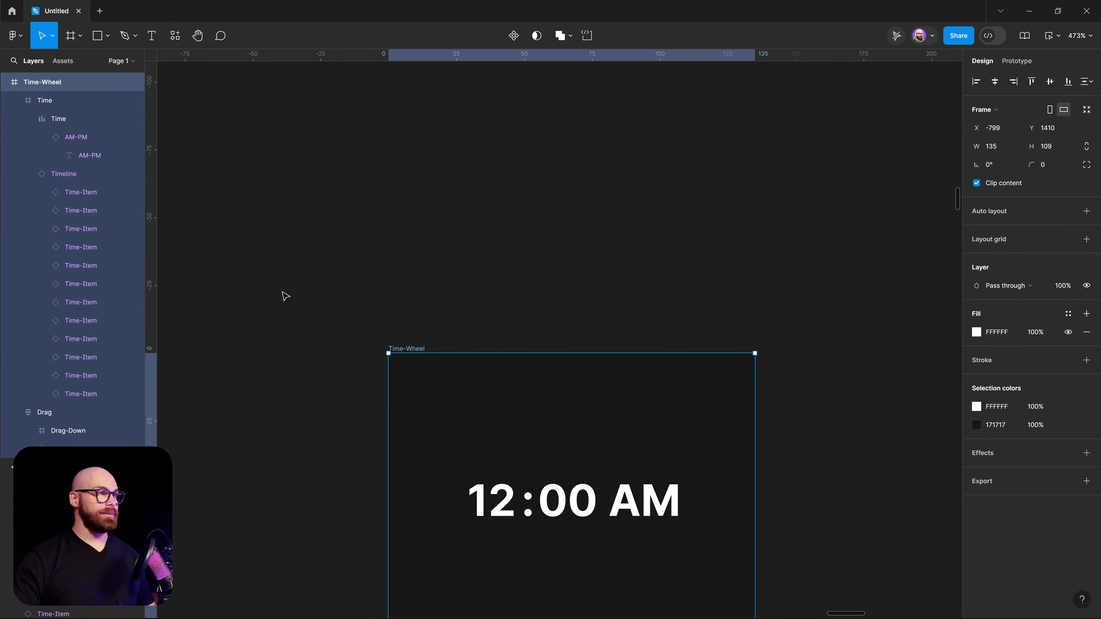
key("ctrl+v")
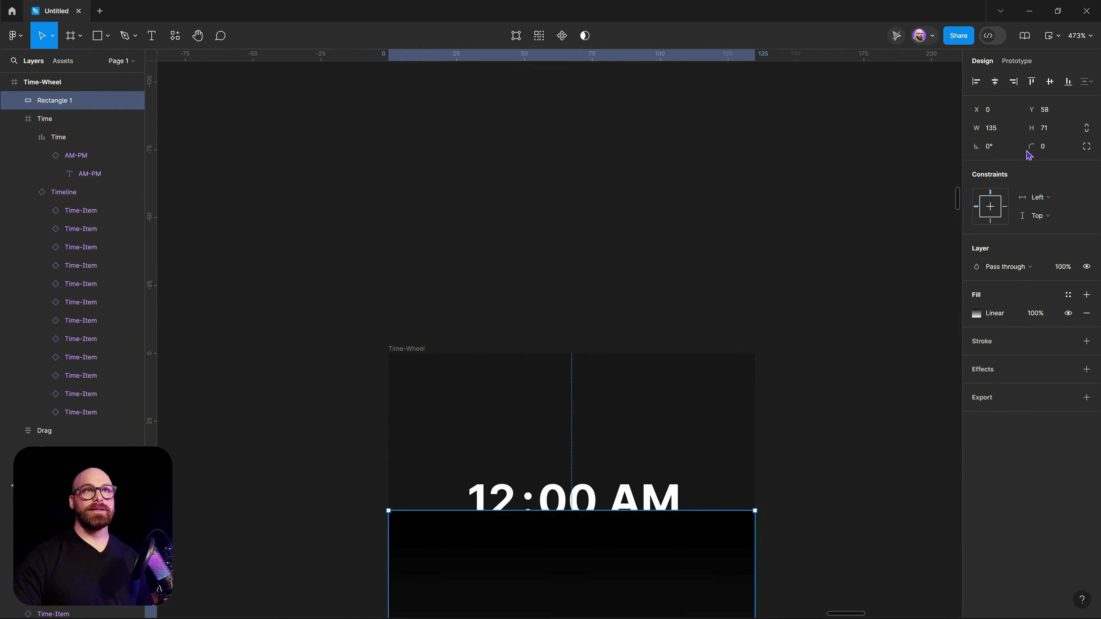
left_click(1032, 82)
left_click(996, 83)
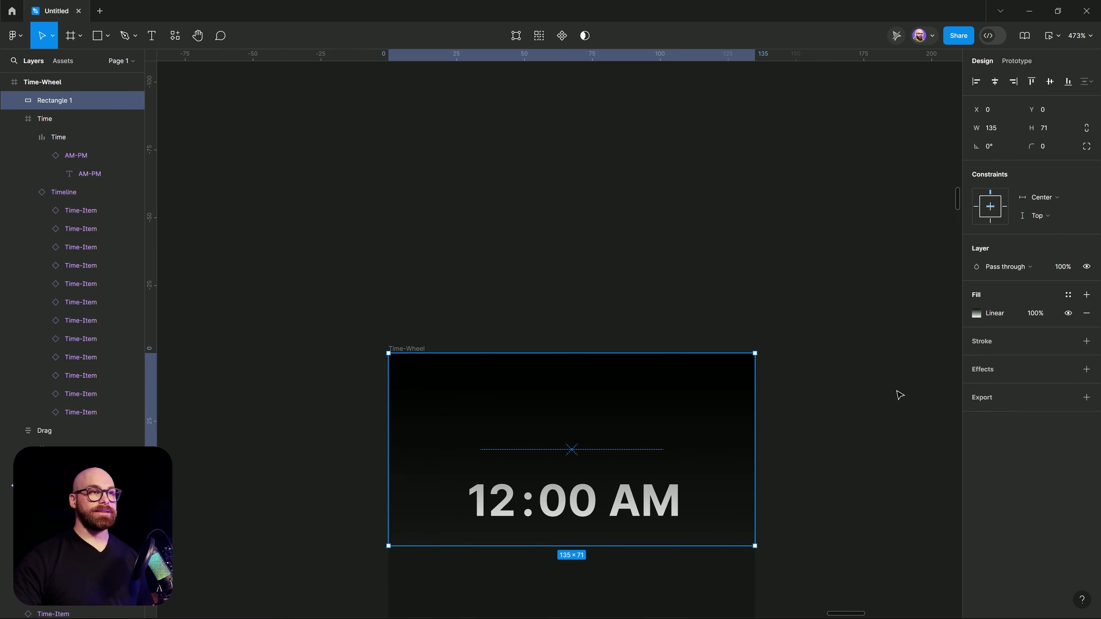
Step: Shorten the gradient rectangle from its bottom edge to a height of 47, ending just above the 12:00 AM digits
mouse_move(596, 488)
left_mouse_down()
mouse_move(594, 453)
mouse_move(601, 481)
left_mouse_up()
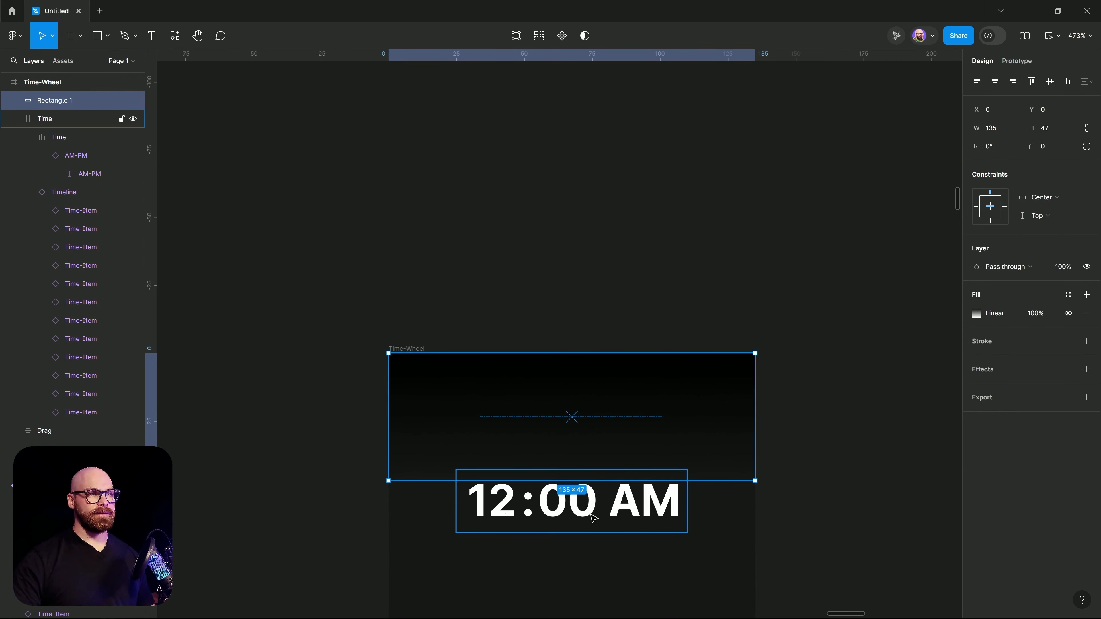
scroll(593, 517, "down", 4)
scroll(593, 517, "right", 1)
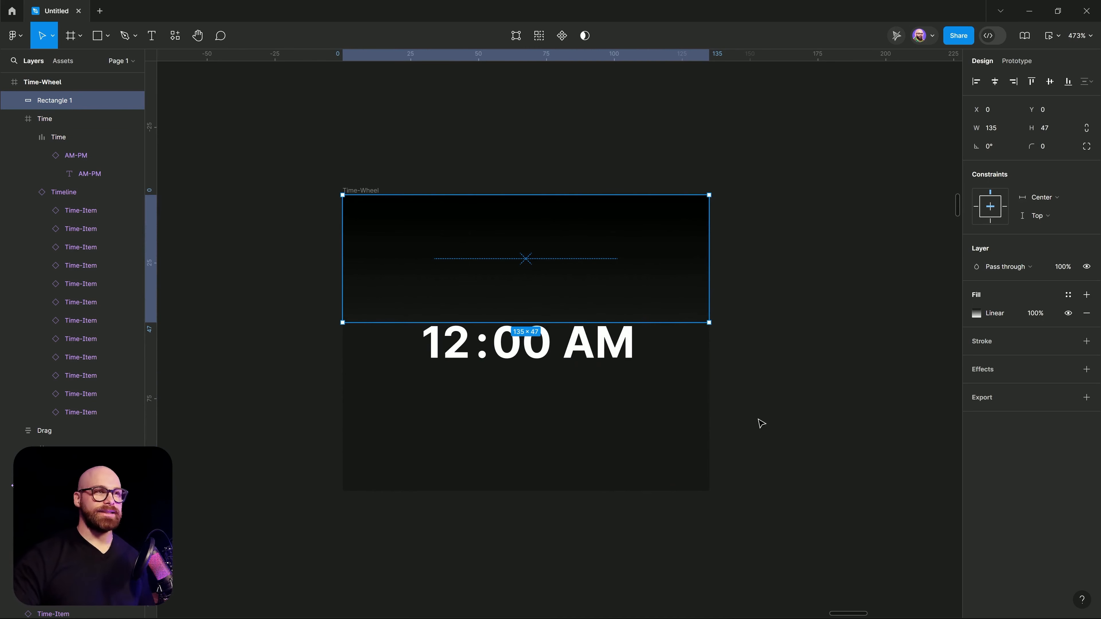
Step: Duplicate the top gradient rectangle, rotate the copy 180°, and align it to the bottom of the Time-Wheel frame
key("ctrl+d")
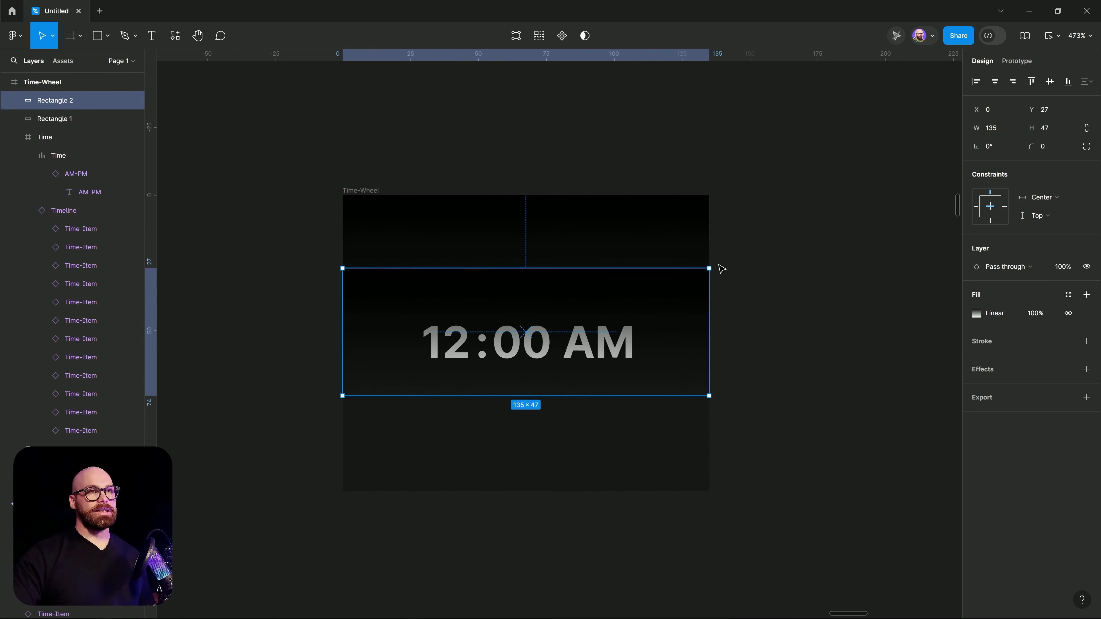
left_click_drag(715, 265, 346, 383)
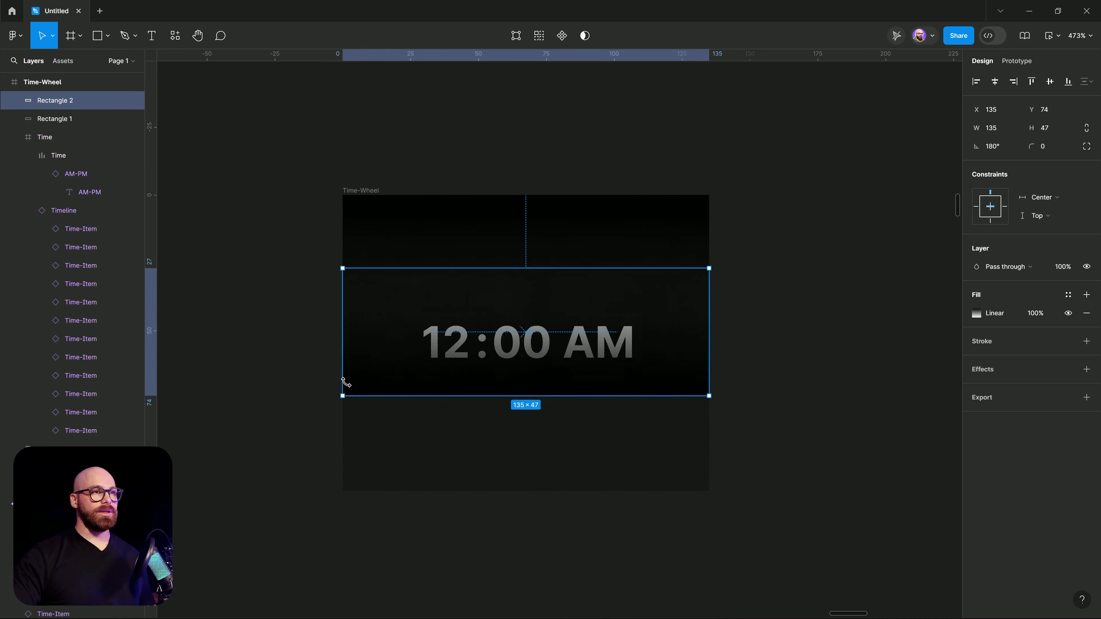
left_click(1069, 82)
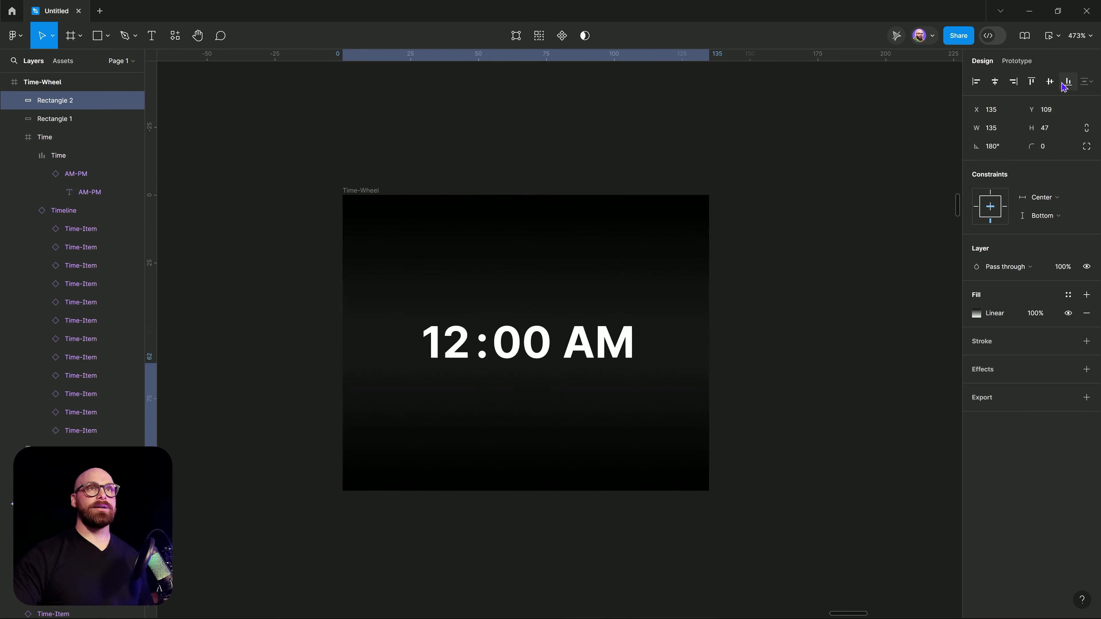
Step: Rename the top gradient rectangle as GT and the bottom gradient rectangle as GB
double_click(79, 118)
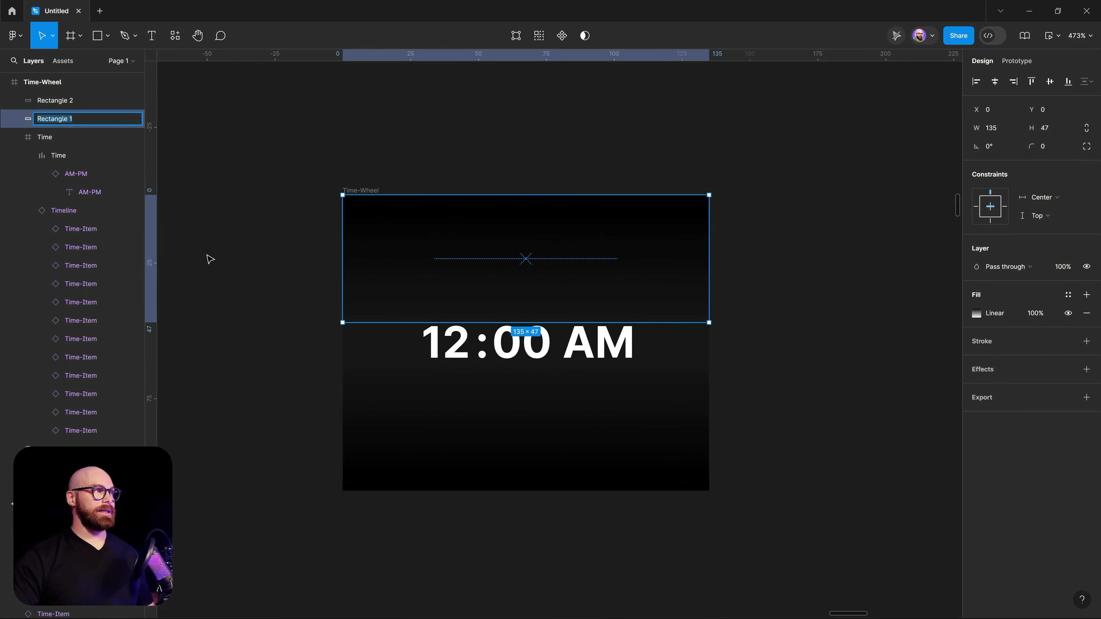
type("GT")
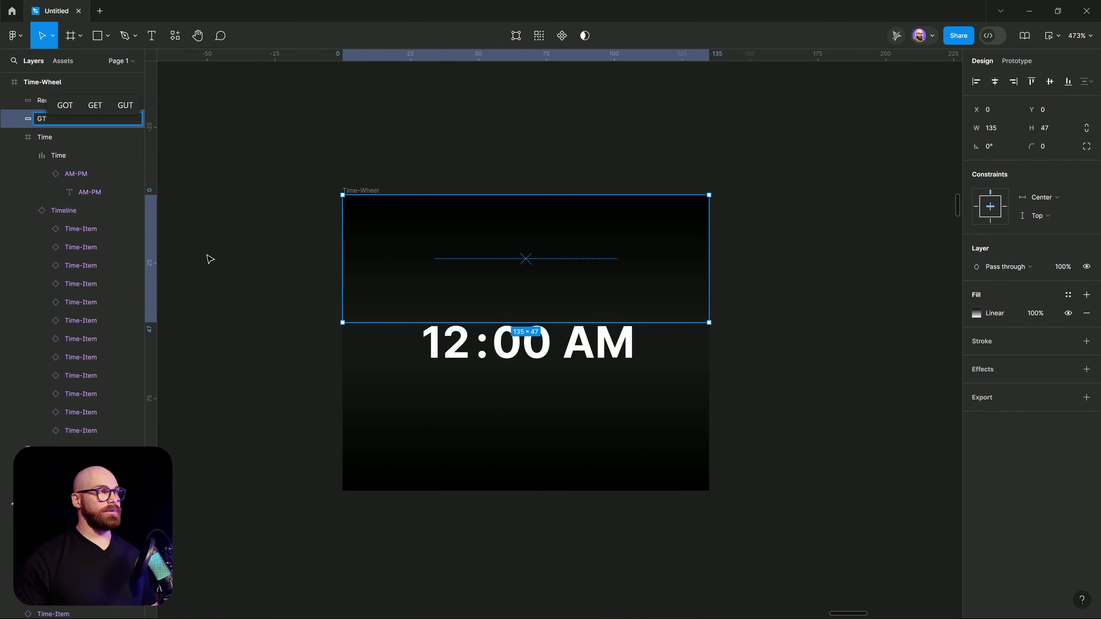
key("Return")
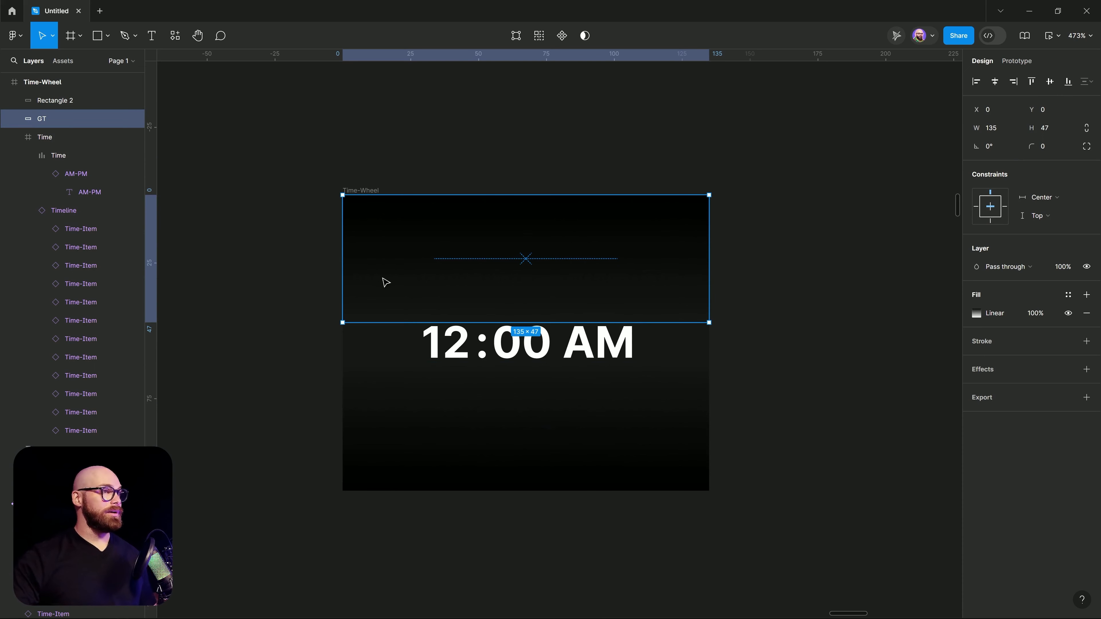
left_click(522, 470)
key("ctrl+r")
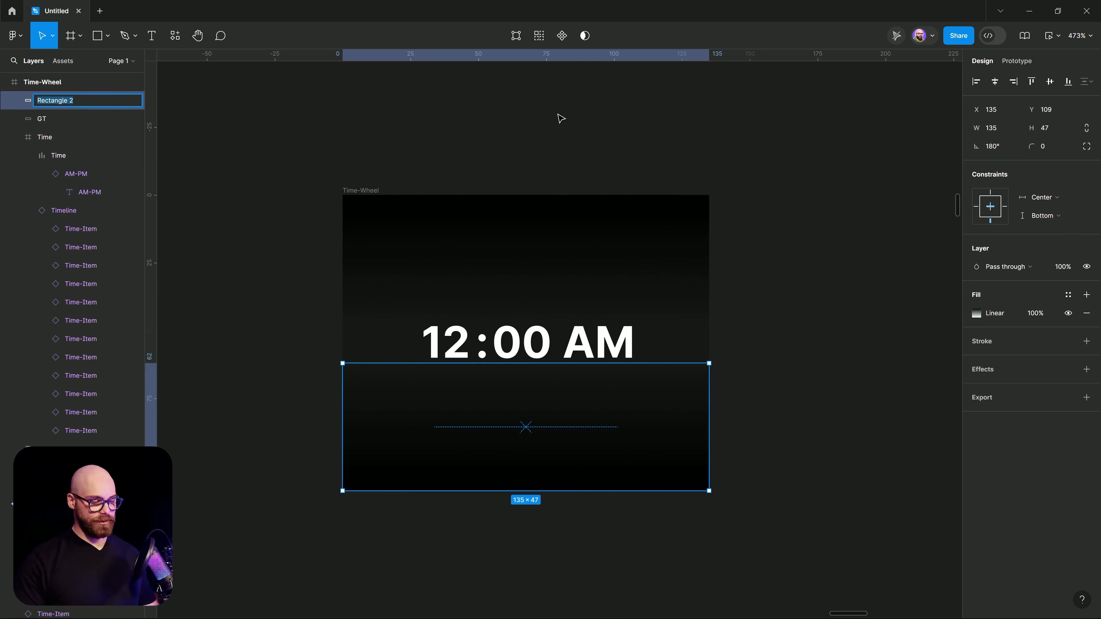
type("GB")
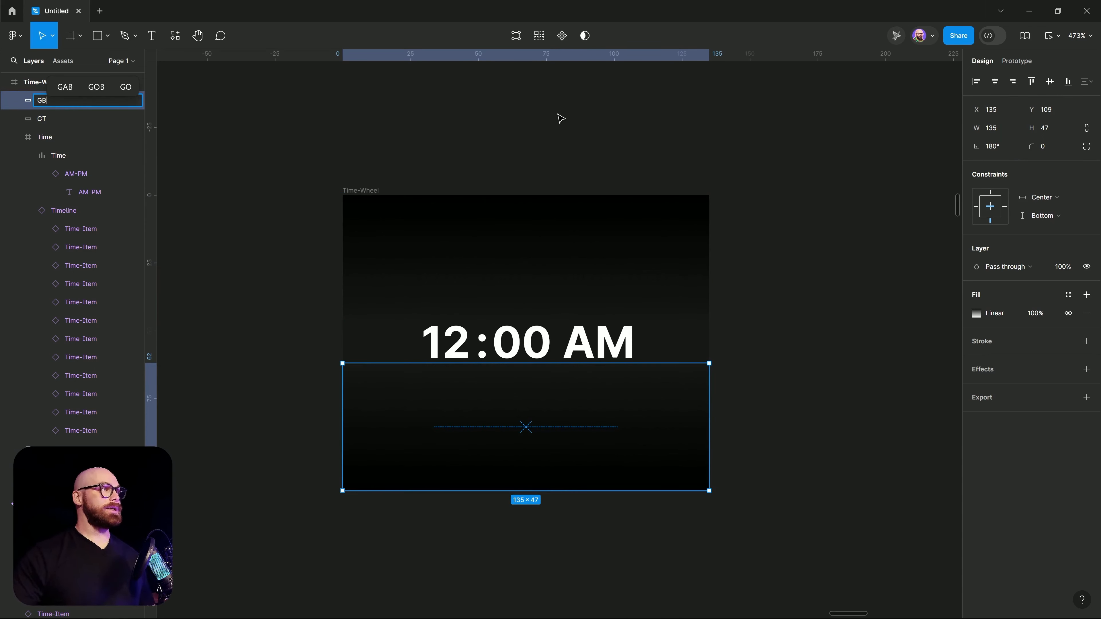
Step: Set the GB gradient's horizontal constraint to Left and right, and lock its layer
left_click(1005, 209)
left_click(976, 206, "shift")
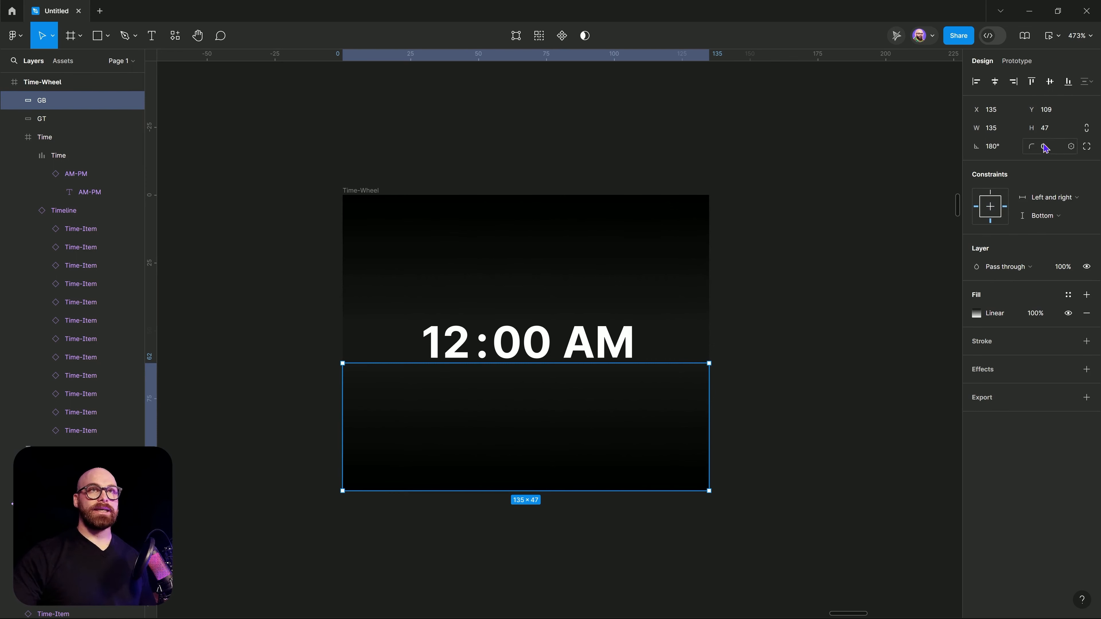
left_click(121, 100)
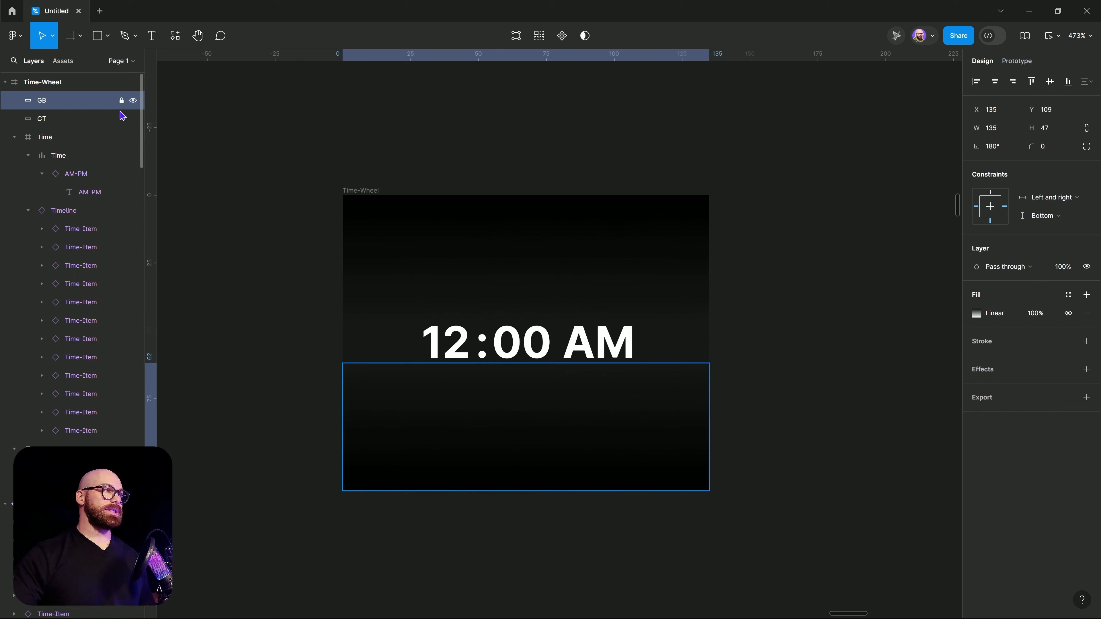
Step: Set the GT gradient's horizontal constraint to Left and right, and lock its layer
left_click(102, 124)
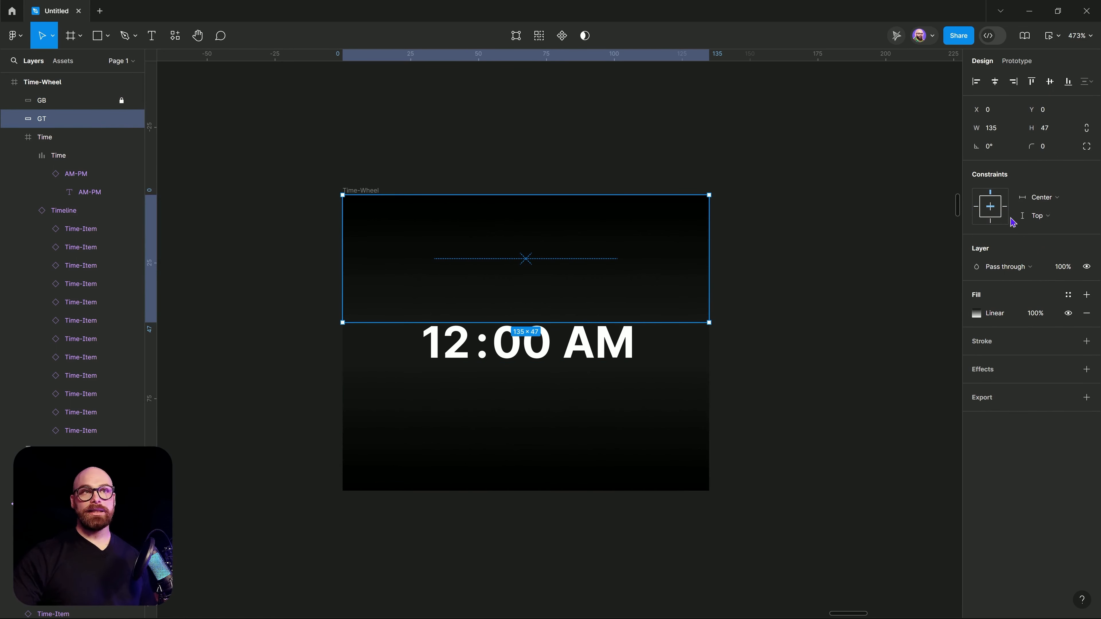
left_click(997, 208)
left_click(977, 207, "shift")
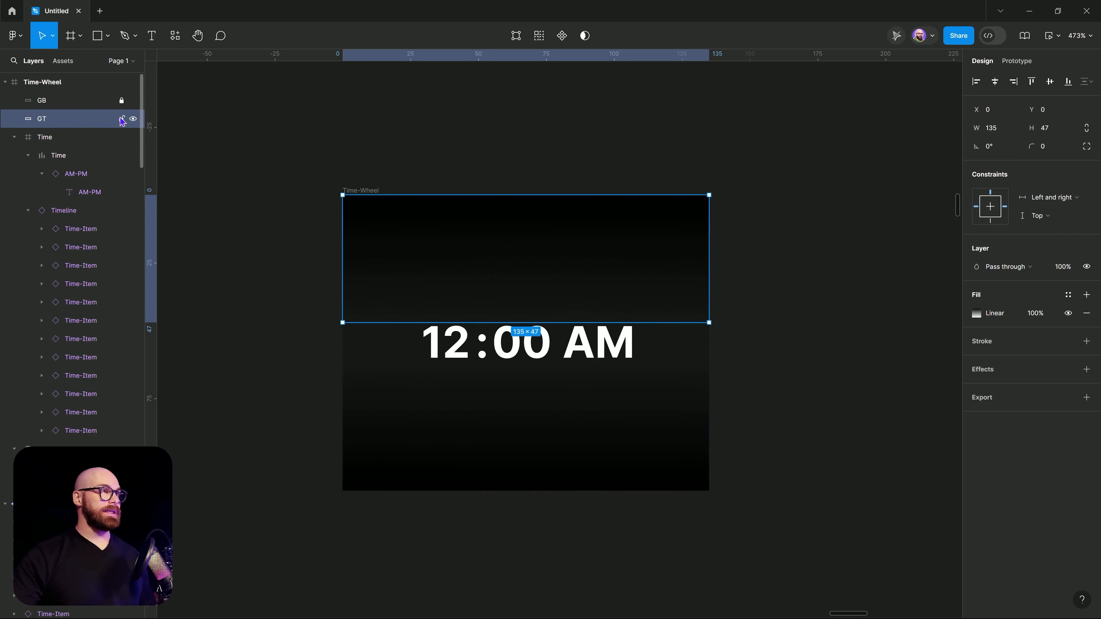
left_click(121, 119)
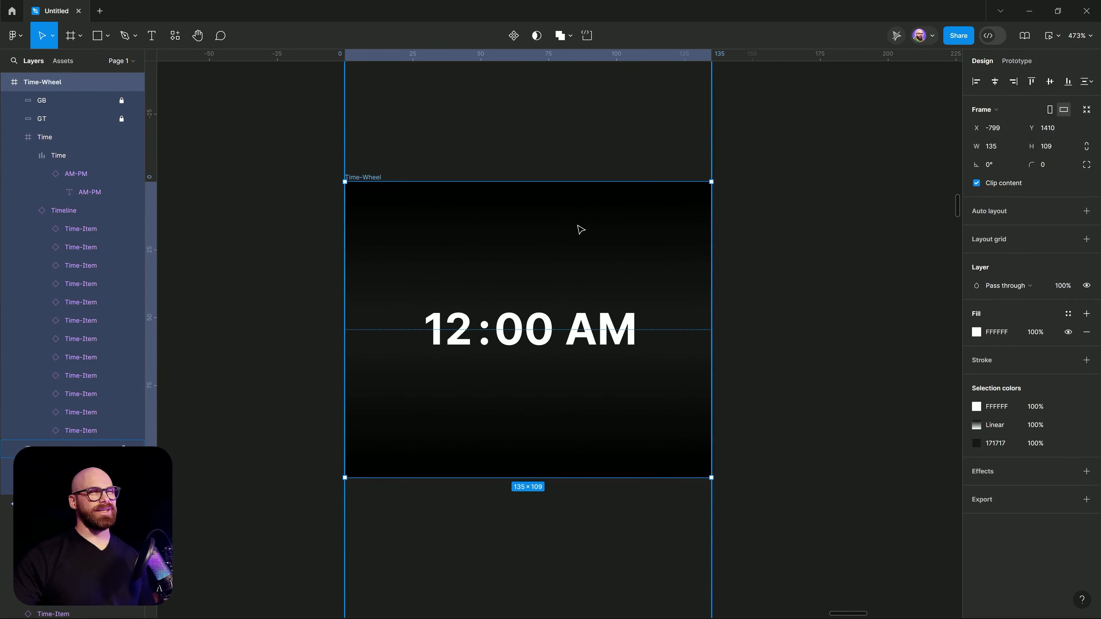
Step: Turn off content clipping on the Time frame inside the Time-Wheel
left_click(580, 229)
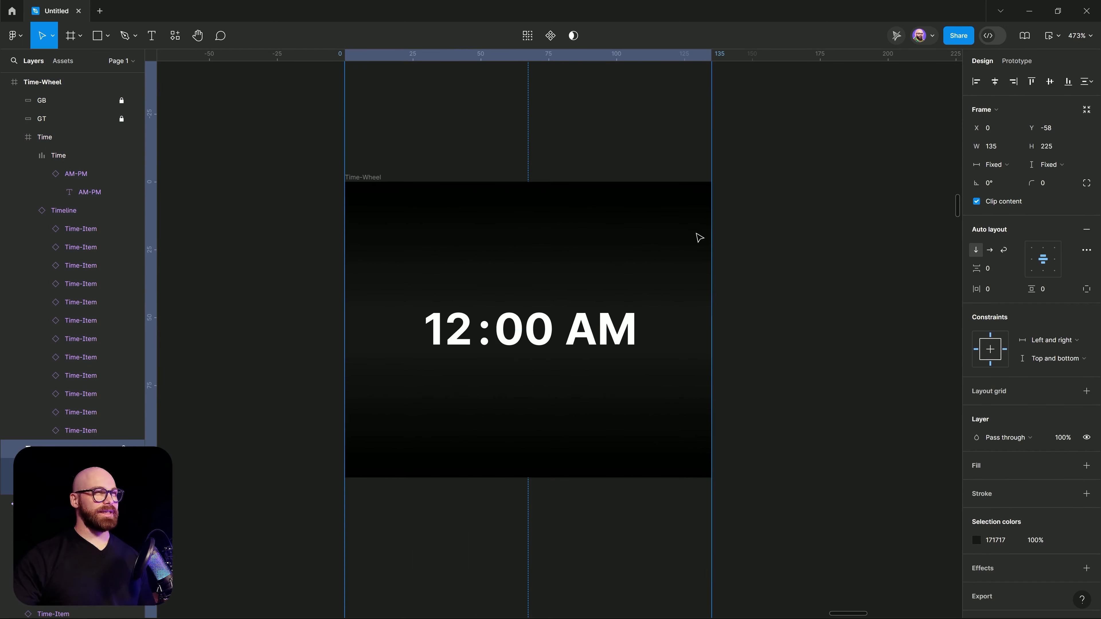
left_click(802, 350)
scroll(802, 355, "down", 3)
scroll(715, 369, "right", 1)
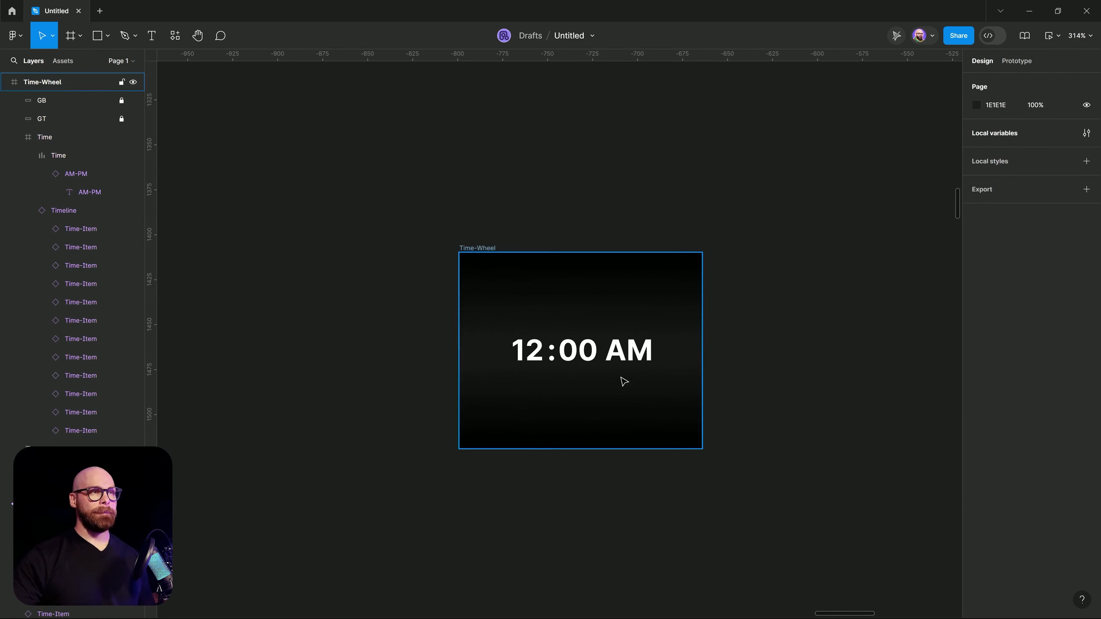
left_click(632, 360)
left_click(992, 184)
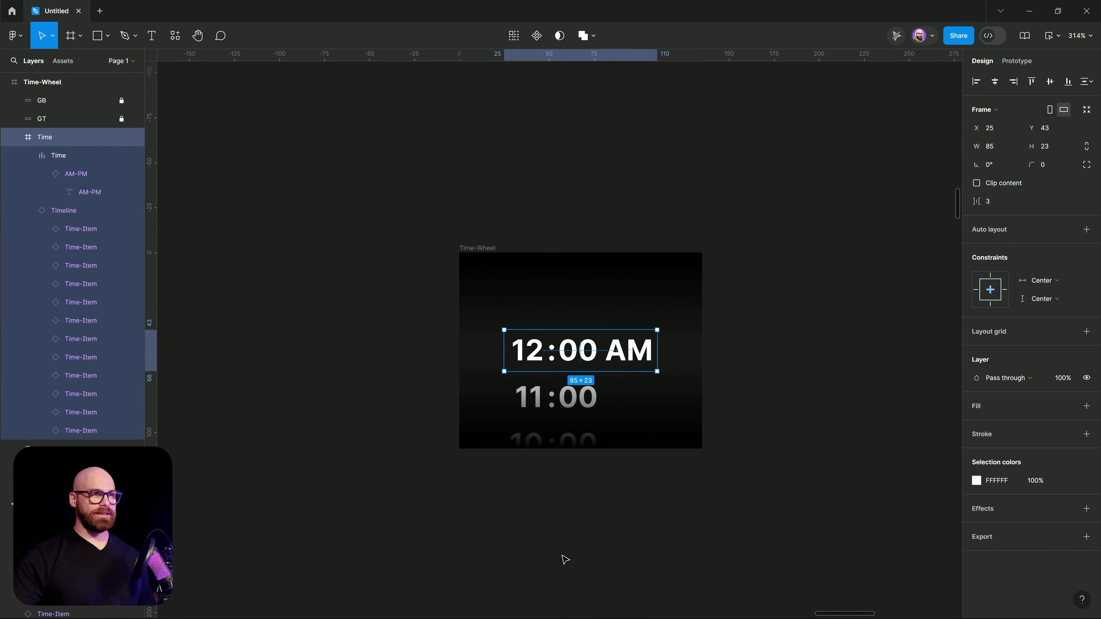
left_click(800, 382)
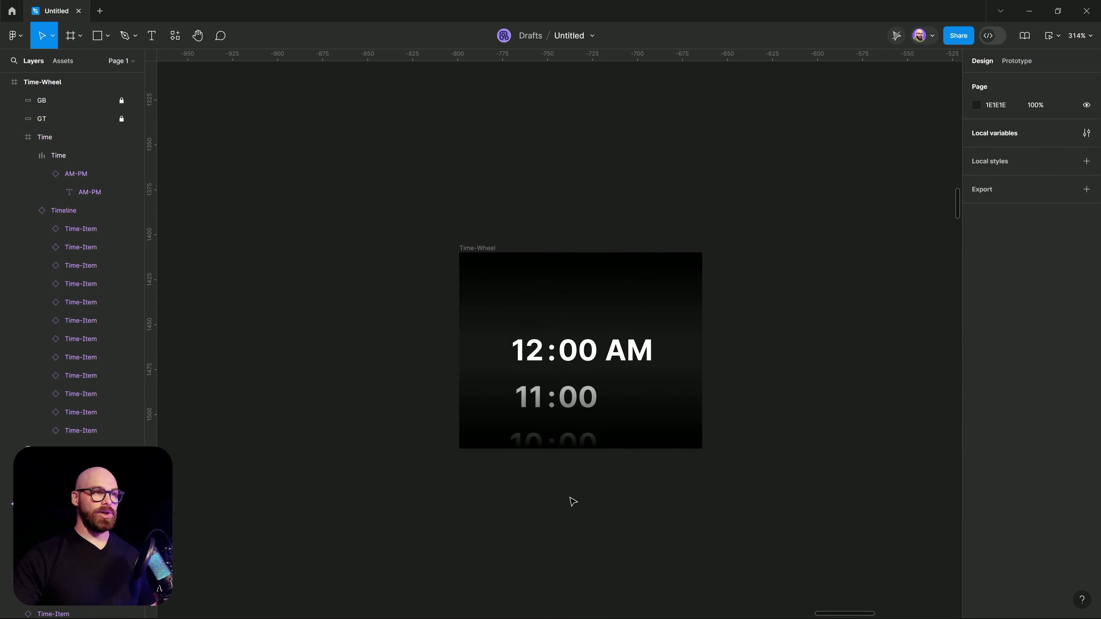
Step: Convert the Time-Wheel frame into a component and move it to about X -877, Y 1672, into empty canvas below
left_click_drag(868, 387, 727, 385)
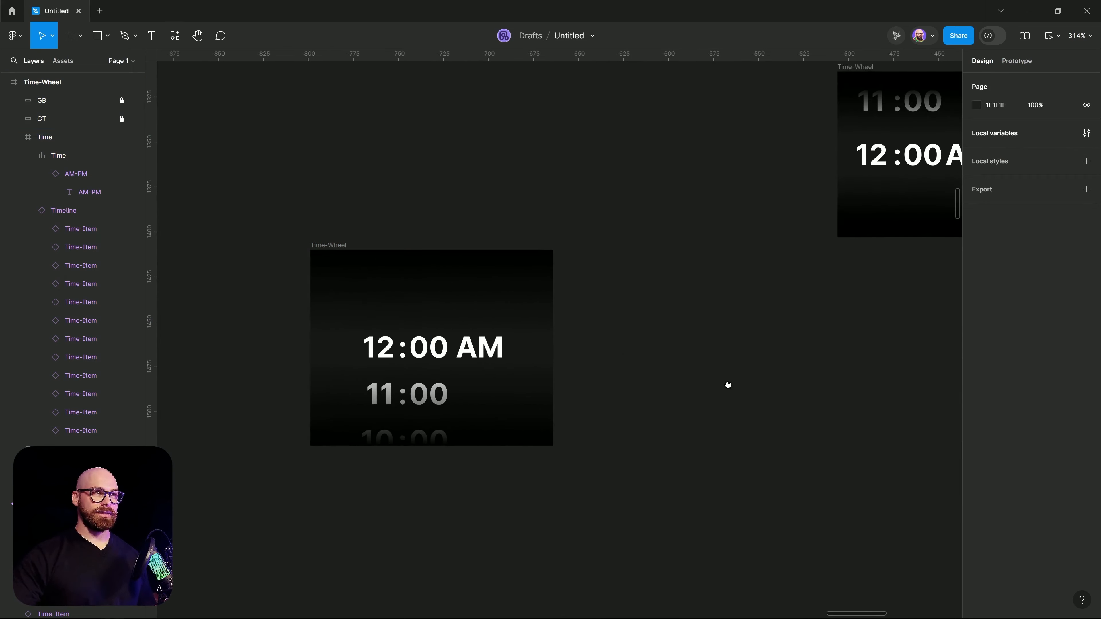
scroll(347, 236, "down", 5)
left_click_drag(531, 288, 626, 318)
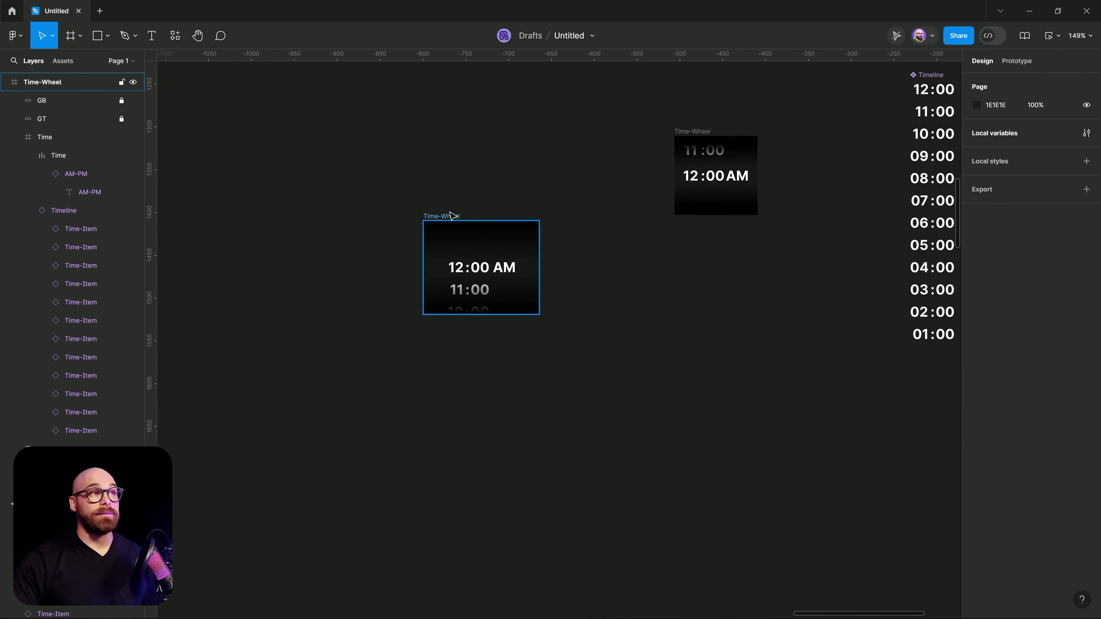
left_click(451, 216)
right_click(450, 216)
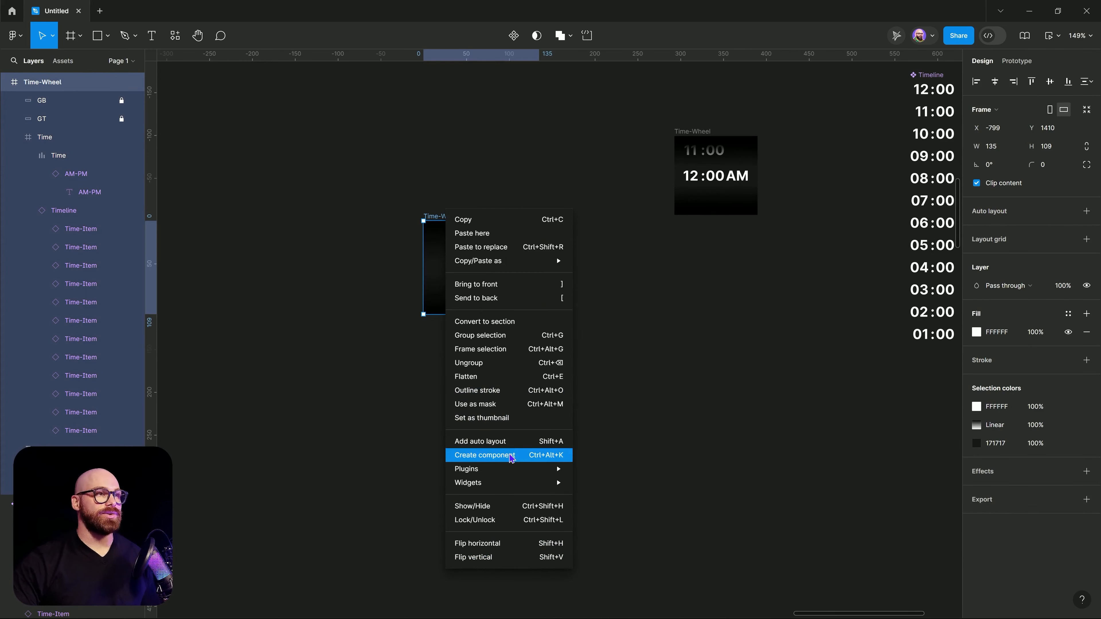
left_click(512, 455)
left_click_drag(455, 217, 393, 438)
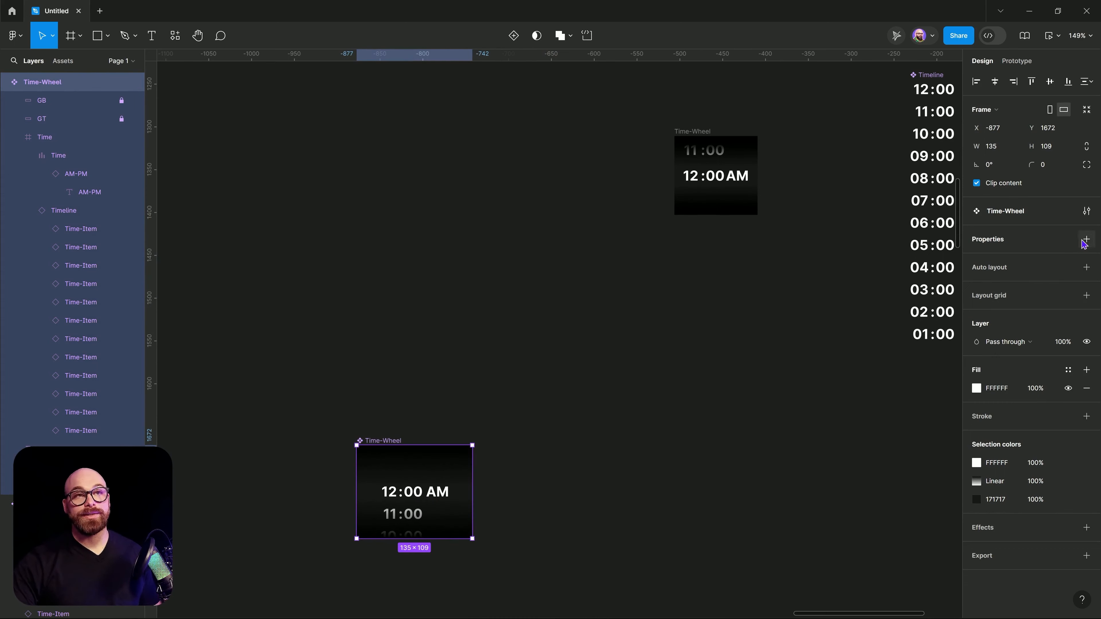
Step: Add a variant property to the Time-Wheel component and enlarge the component set to about 447 × 363
left_click(1086, 240)
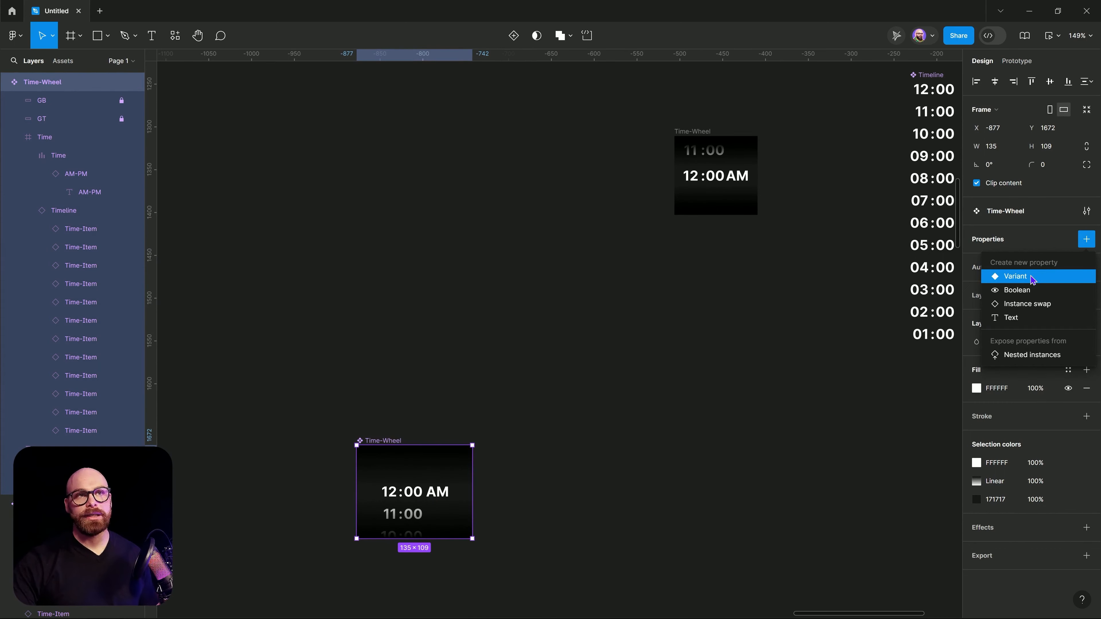
left_click(1032, 278)
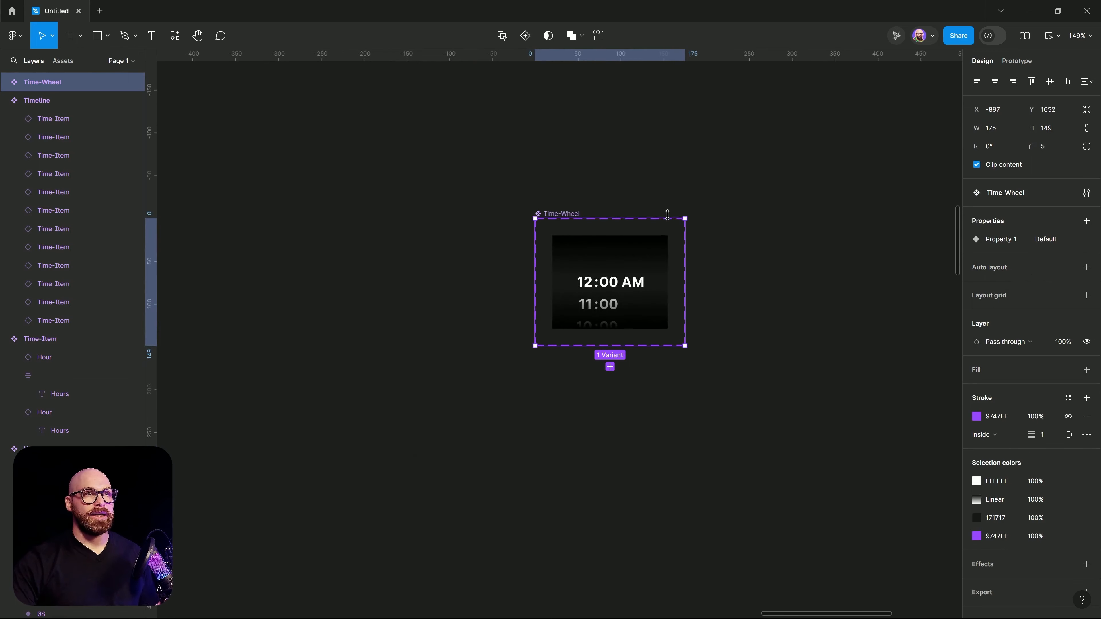
left_click_drag(652, 117, 651, 126)
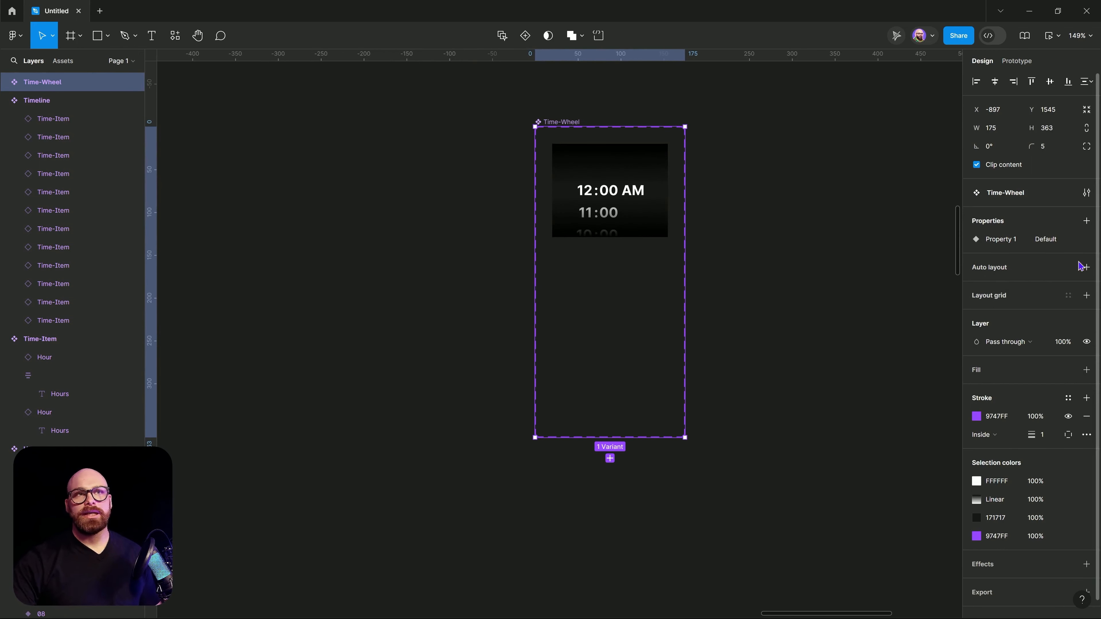
left_click_drag(685, 286, 919, 313)
double_click(630, 170)
left_click_drag(650, 184, 485, 257)
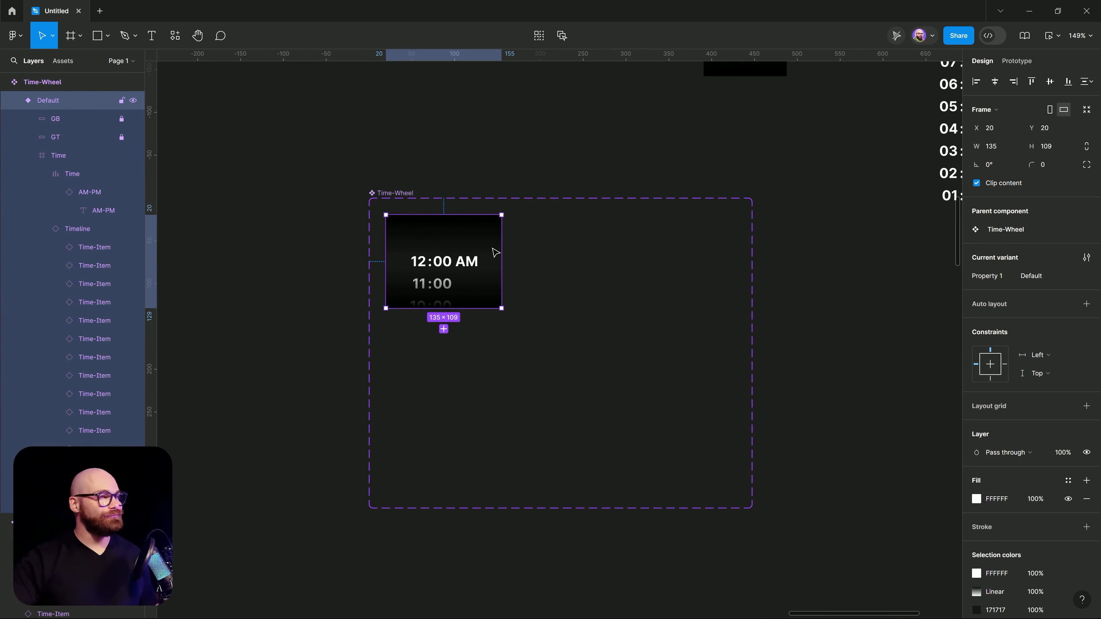
left_click_drag(442, 251, 647, 252)
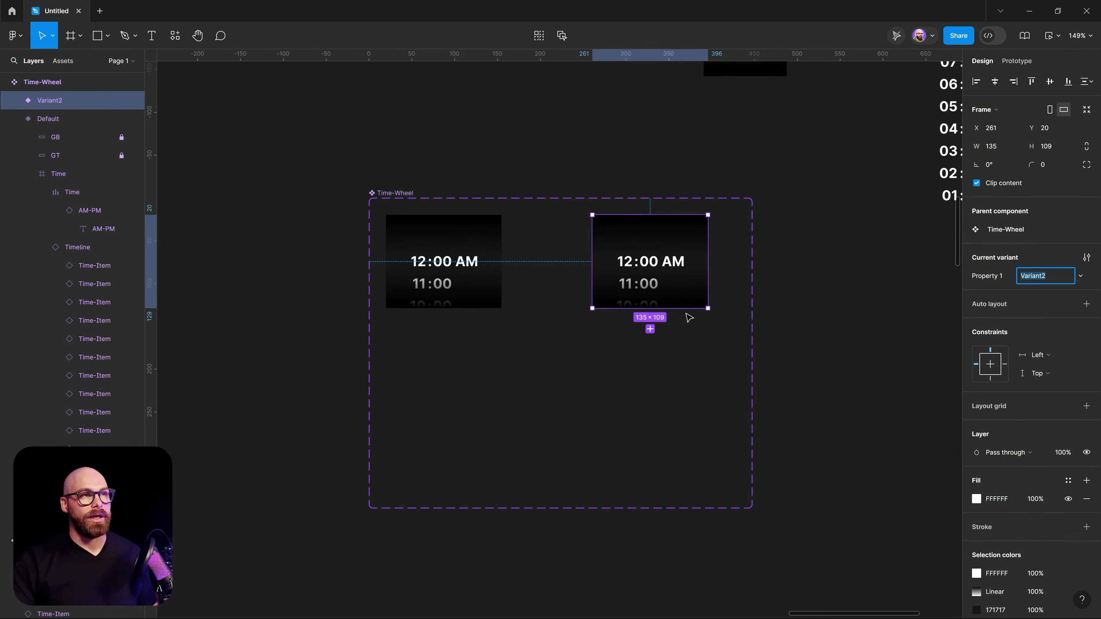
key("ctrl+z")
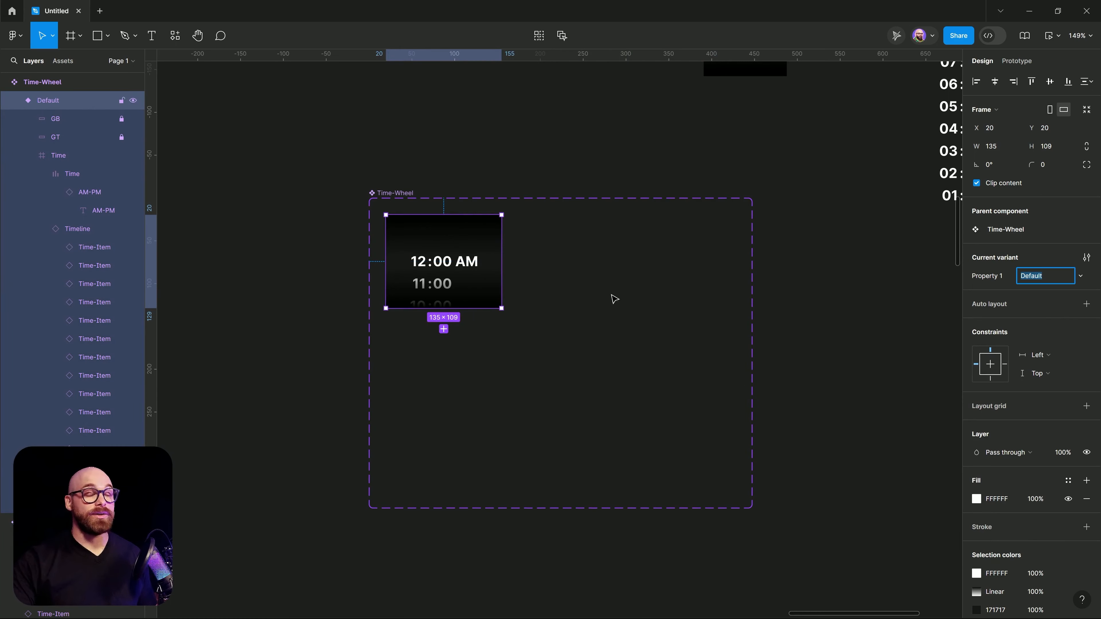
Step: Show individual padding for the Timeline instance in the Default variant and bind its bottom padding to the Time A variable
left_click(435, 263)
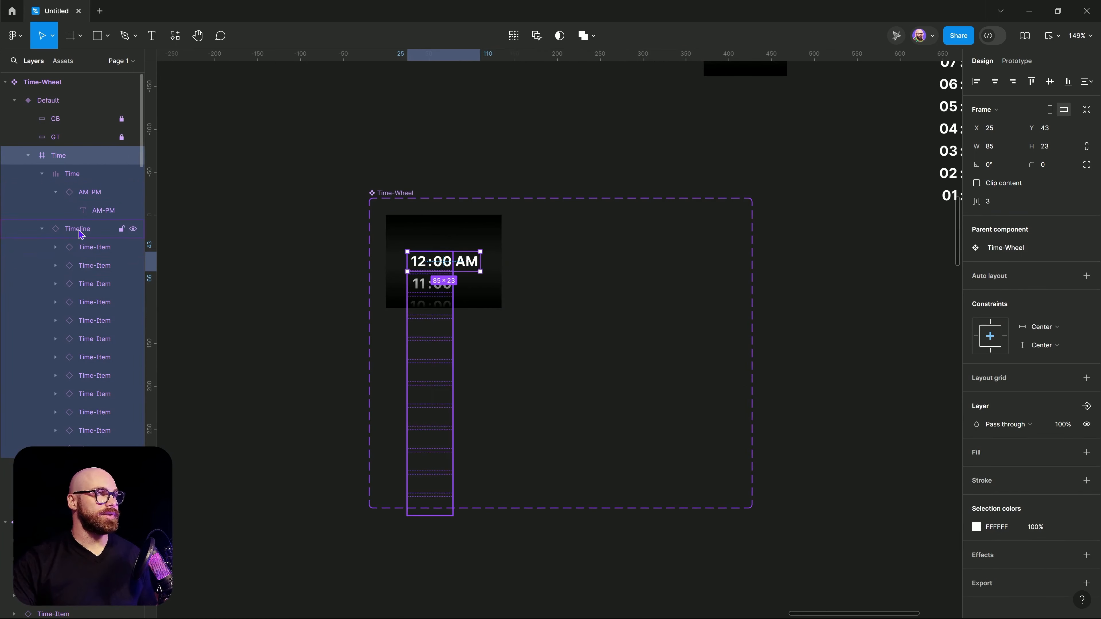
left_click(88, 230)
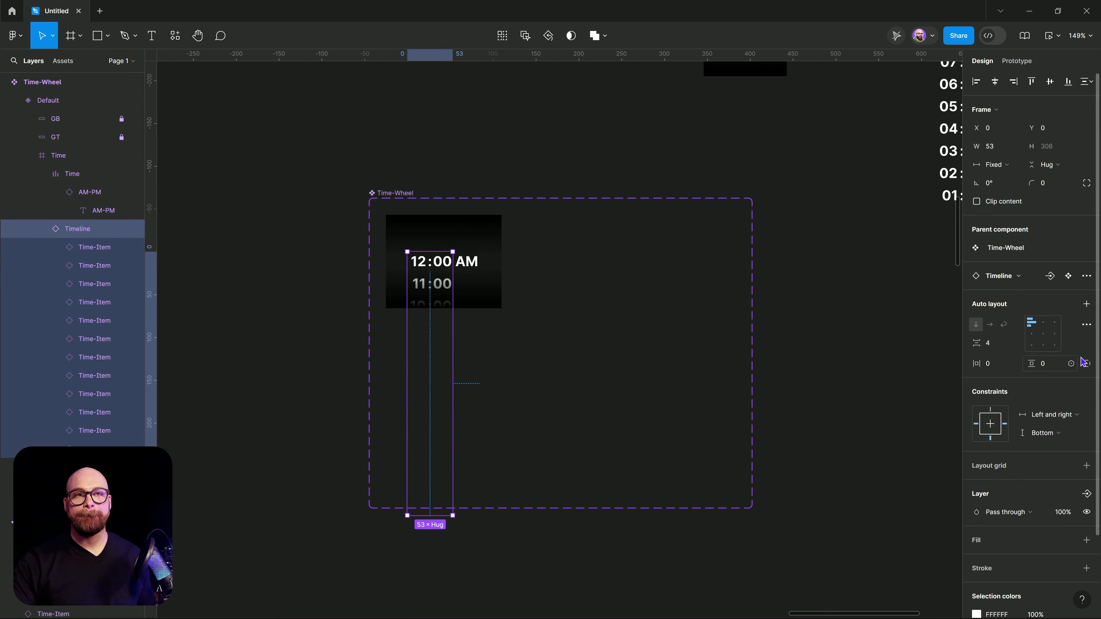
left_click(1086, 364)
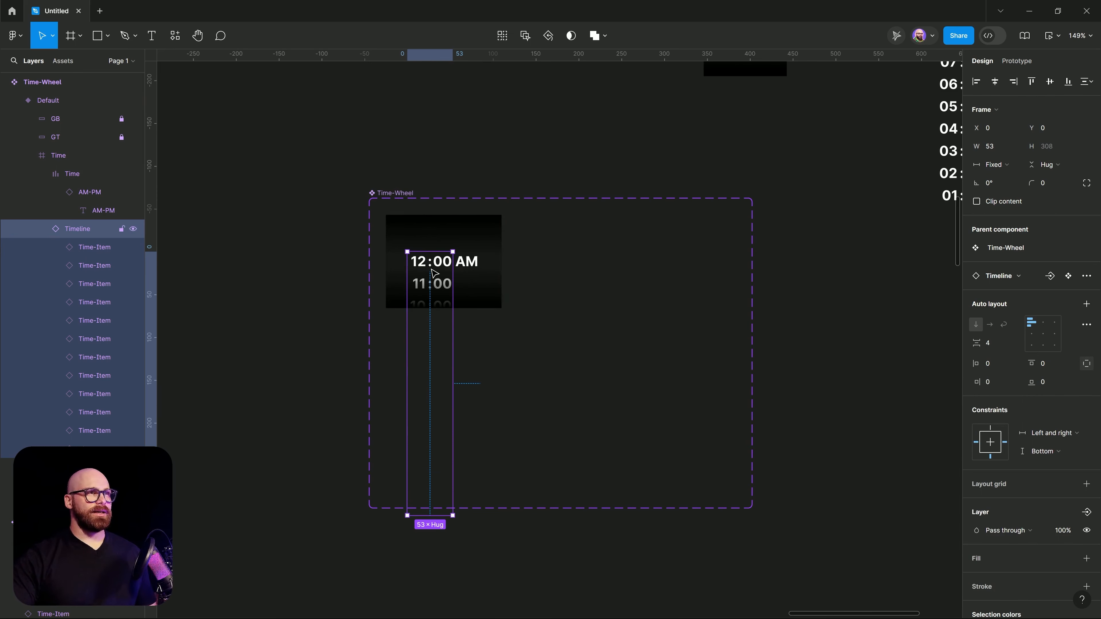
scroll(410, 377, "down", 5)
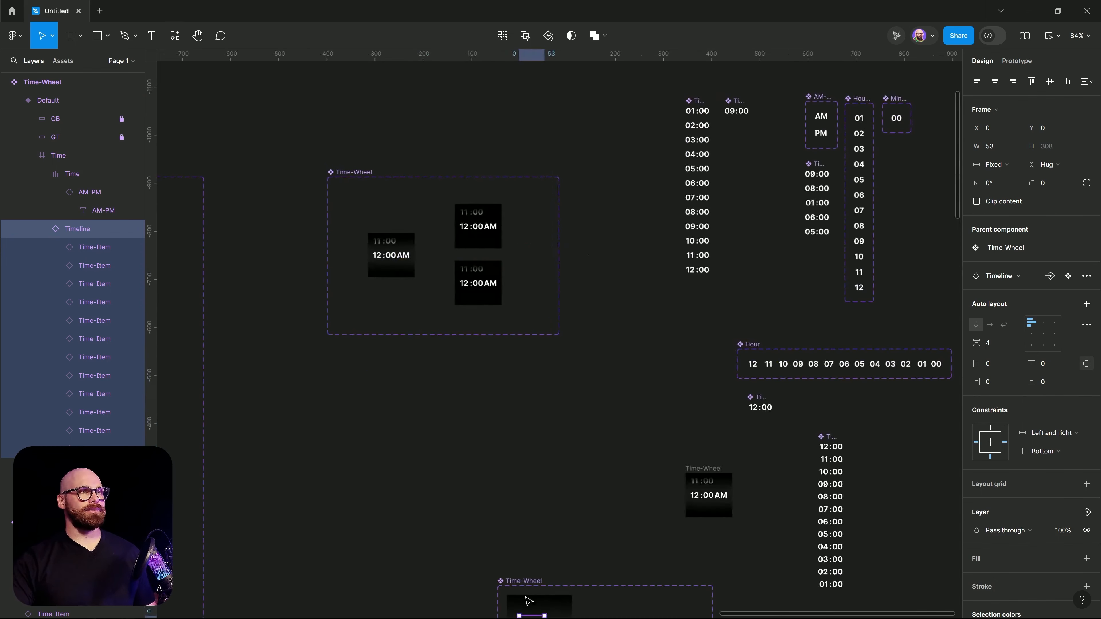
scroll(511, 226, "down", 5)
scroll(496, 301, "up", 5)
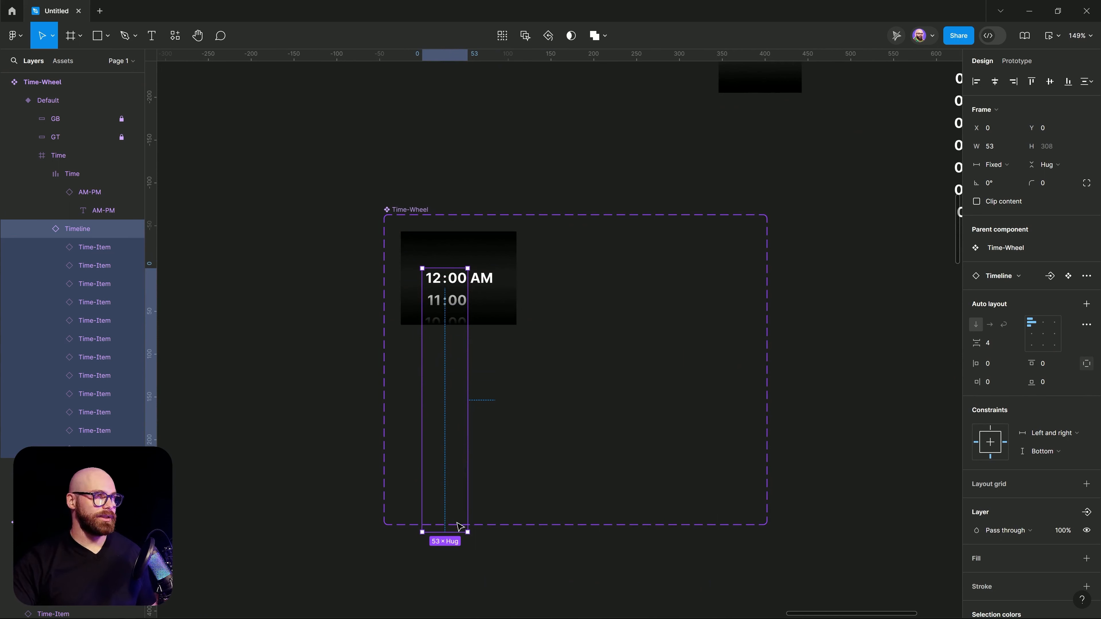
left_click(1071, 382)
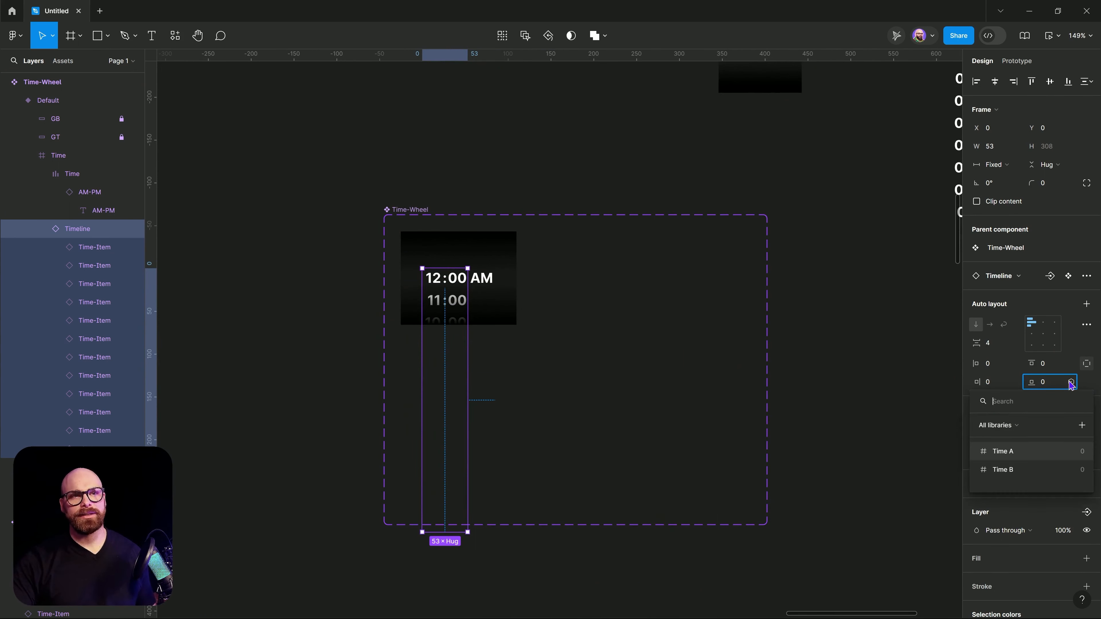
left_click(1014, 456)
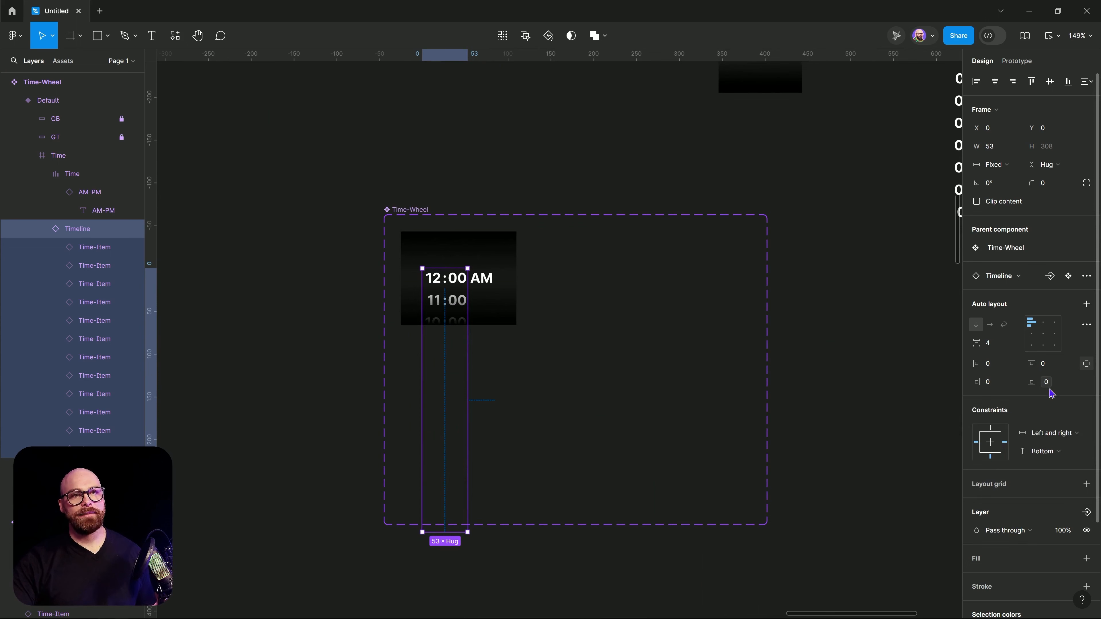
left_click(874, 506)
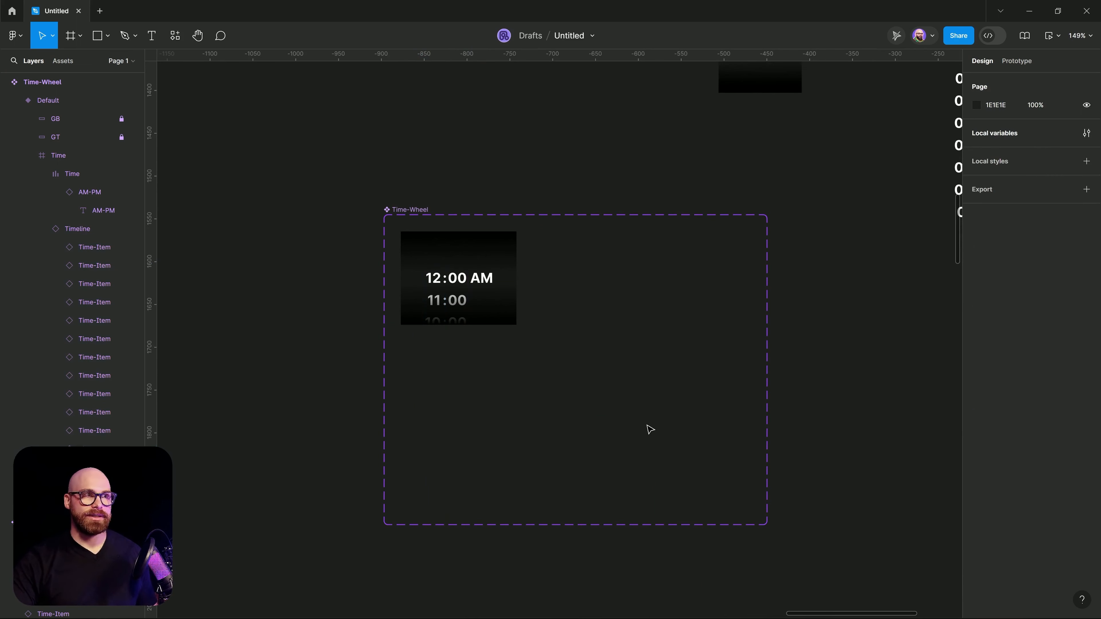
Step: Duplicate the Default variant inside the Time-Wheel component set to X 246, Y 20 and name the copy Up
left_click(480, 284)
left_click_drag(498, 297, 688, 304)
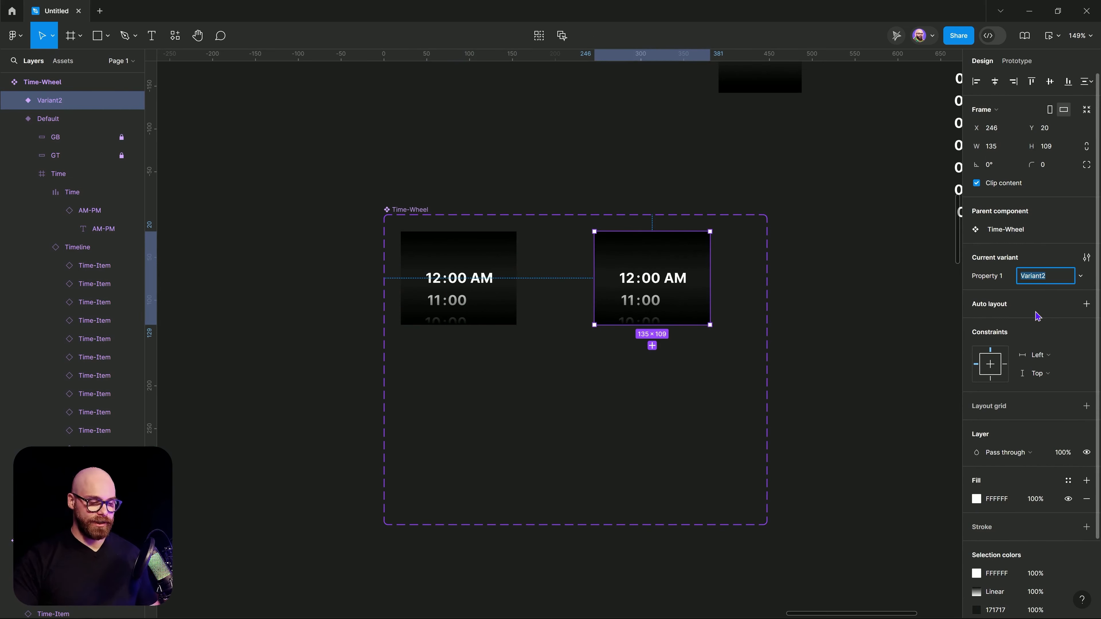
type("Up")
key("Return")
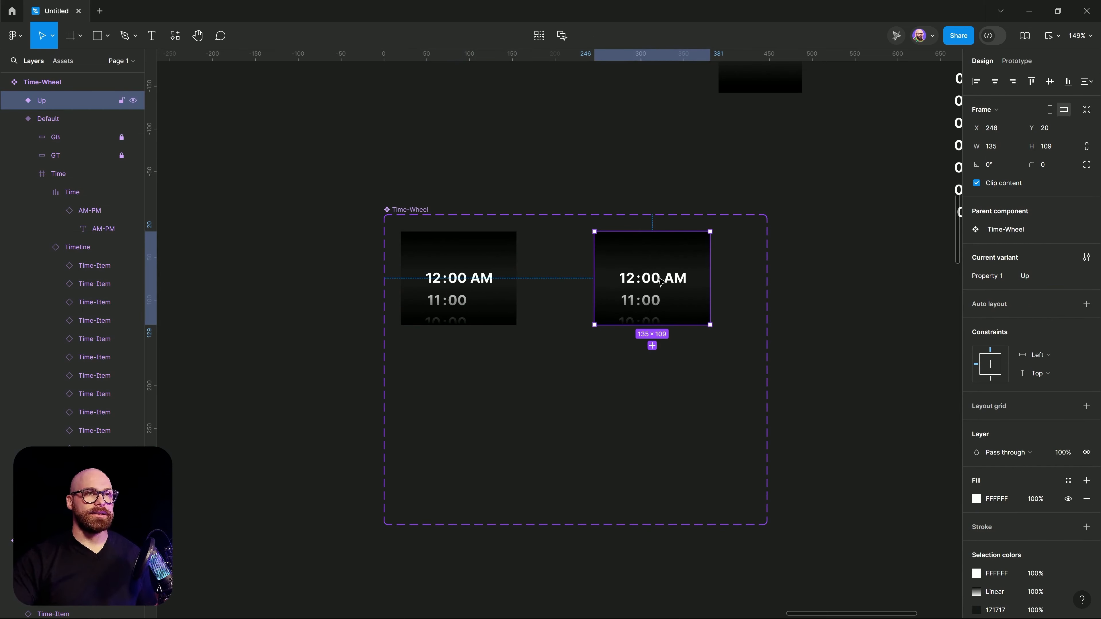
Step: Bind the bottom padding of the Timeline instance in the Up variant to the Time B variable
left_click(655, 283, "ctrl")
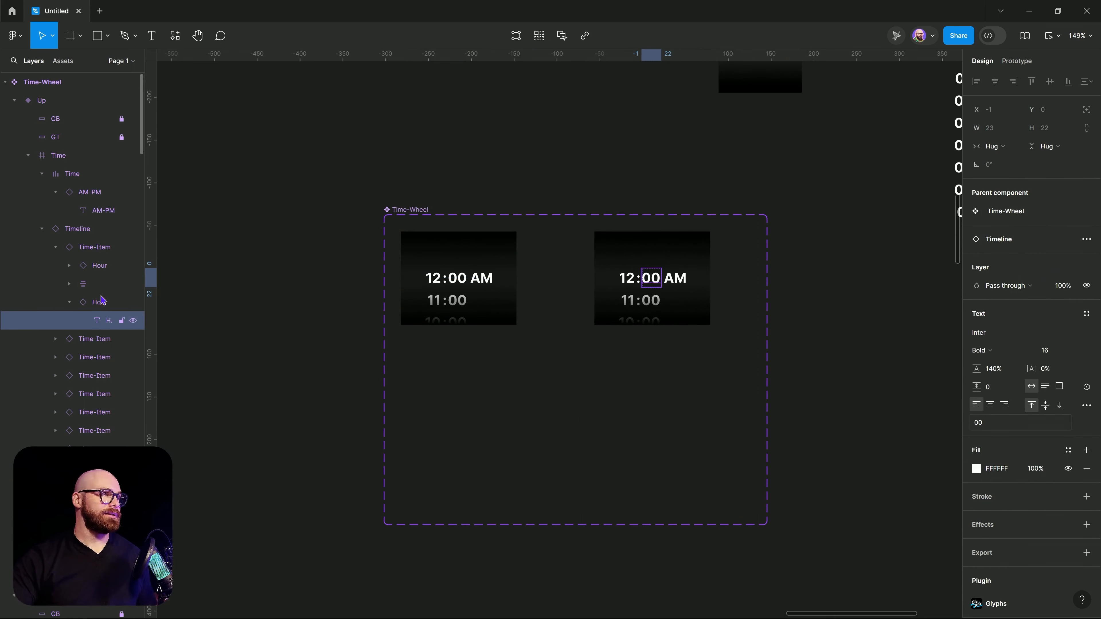
left_click(74, 229)
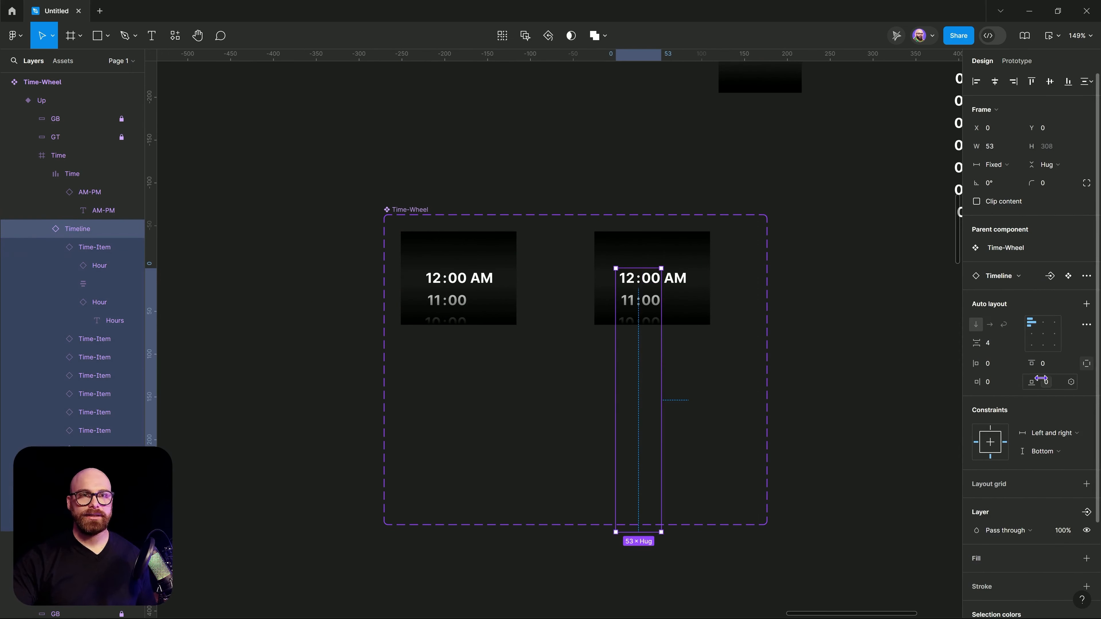
left_click(1048, 384)
left_click(1004, 469)
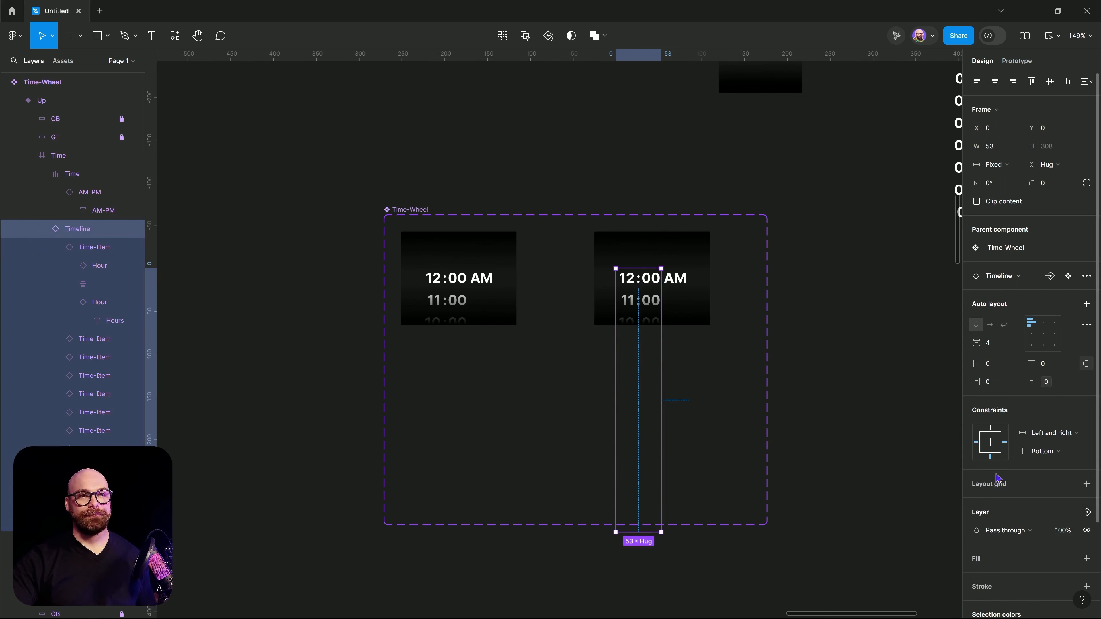
left_click(823, 383)
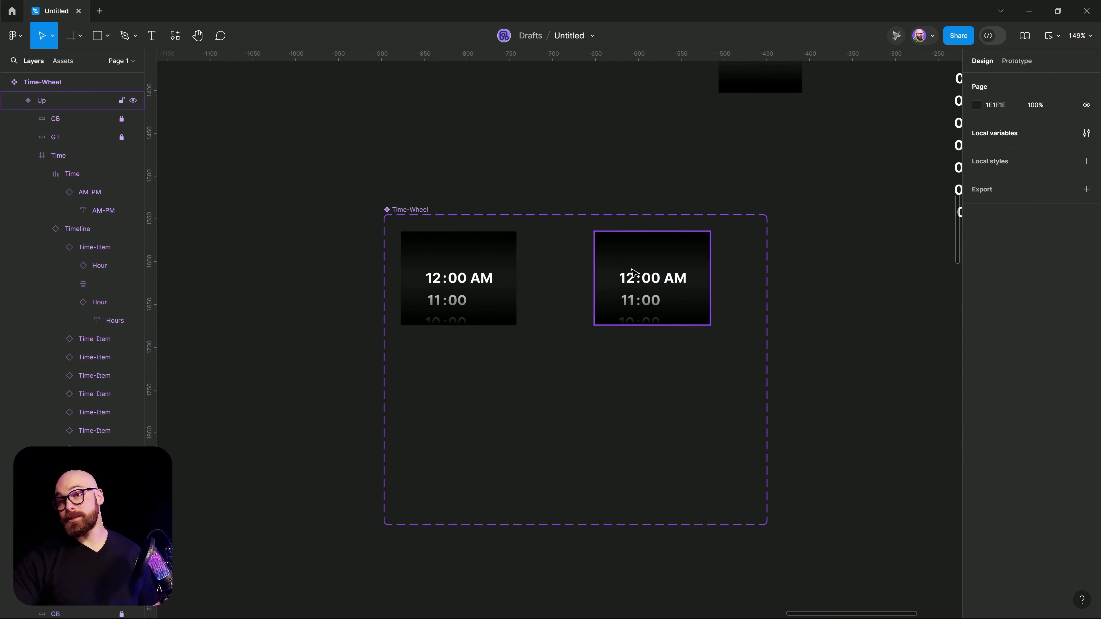
Step: Add another variant directly below Up at X 246, Y 179 and name it Down
left_click(660, 280)
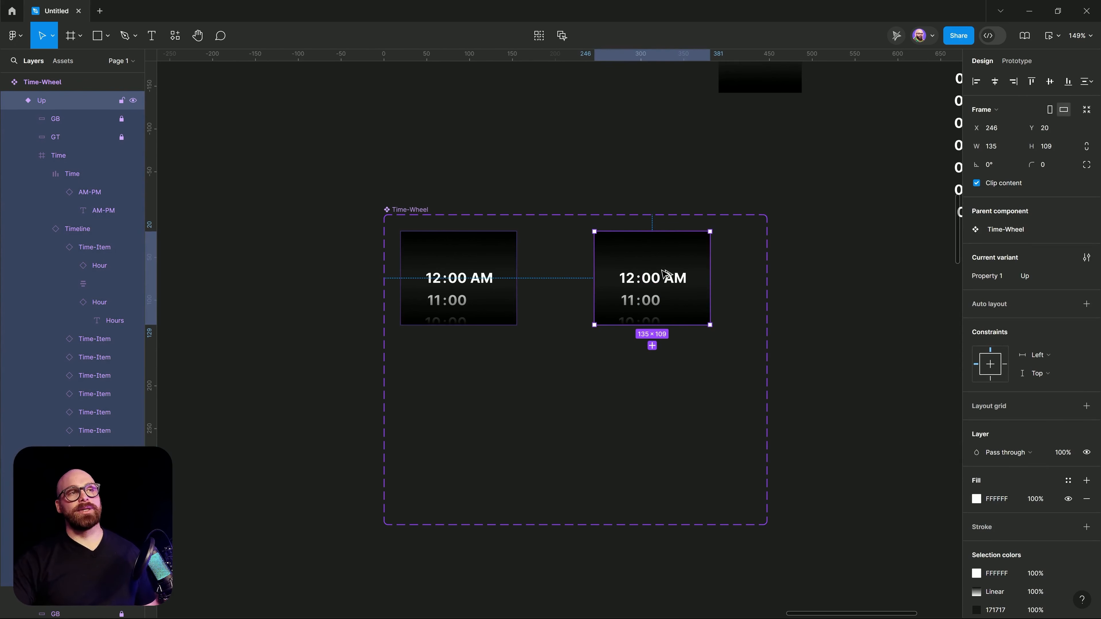
left_click(652, 346)
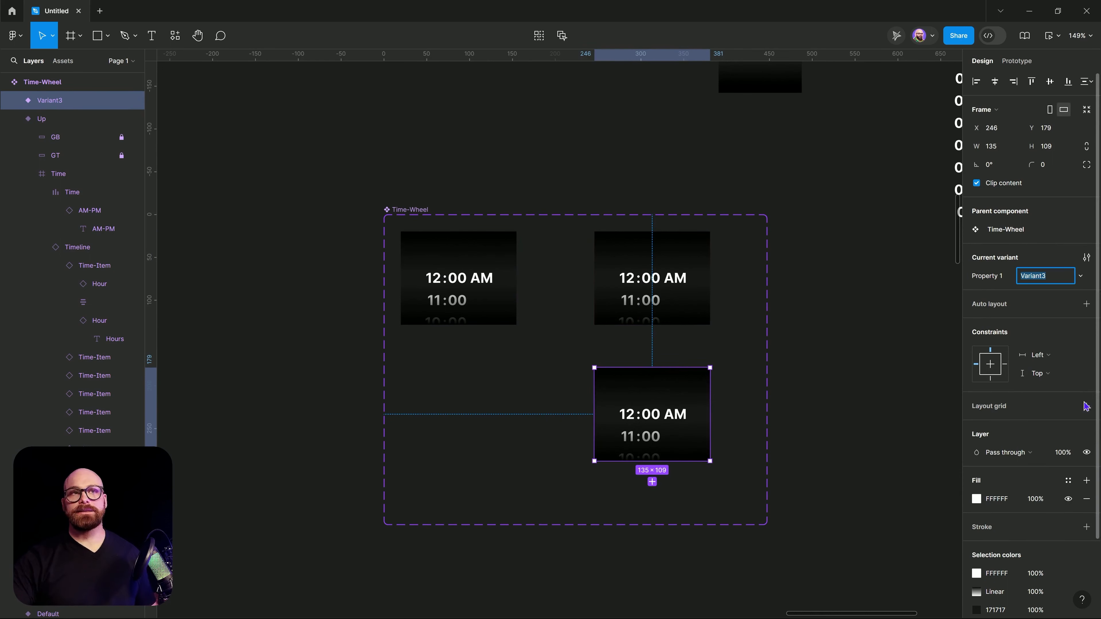
type("Down")
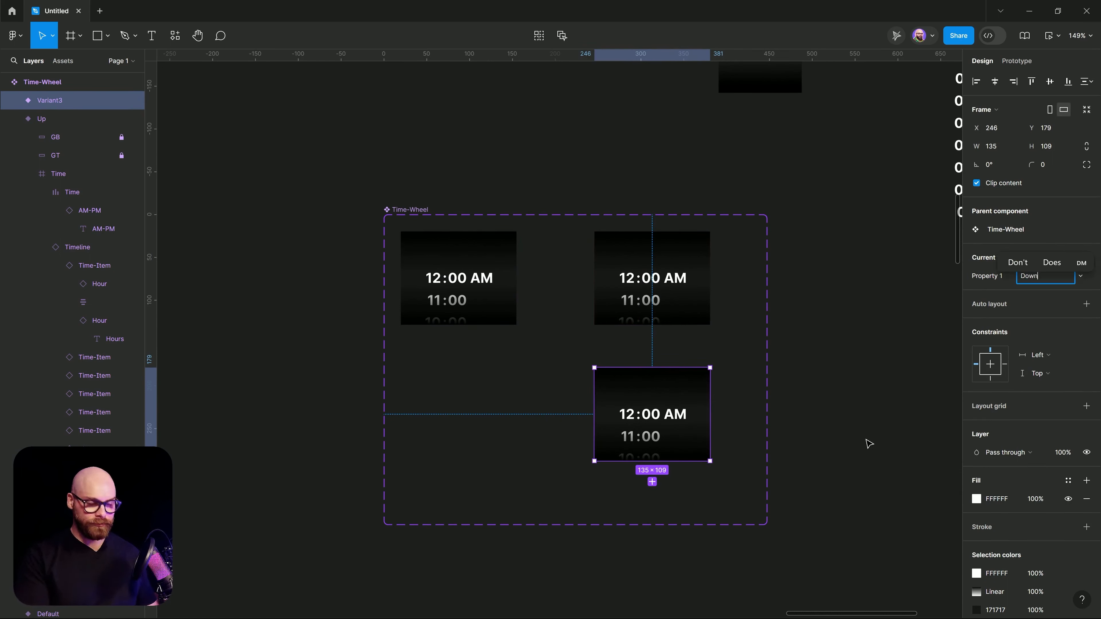
key("Return")
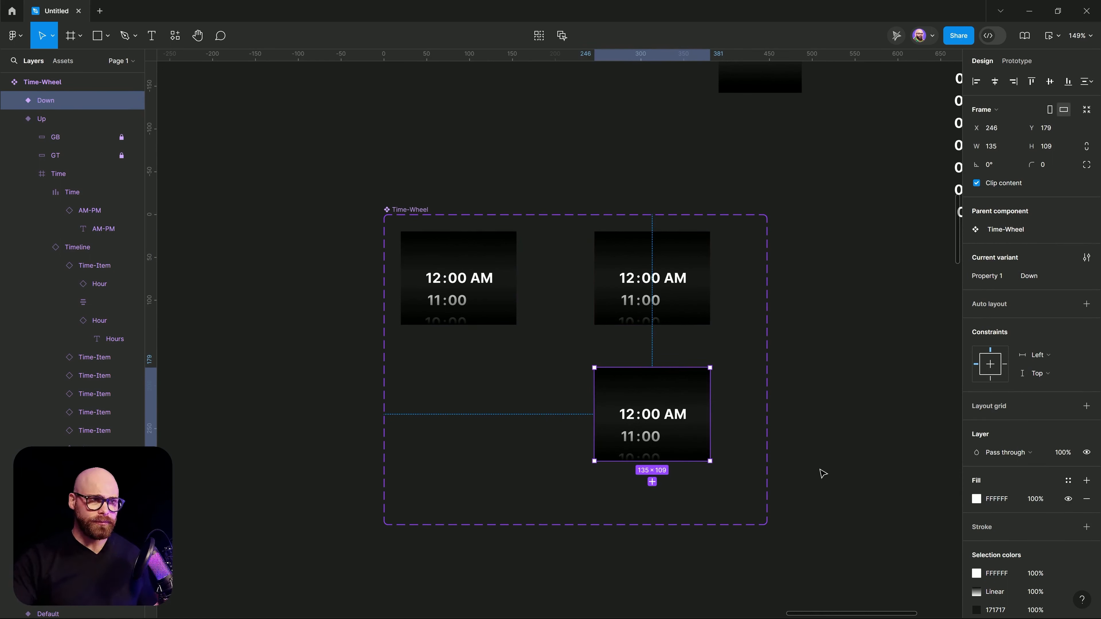
left_click(795, 459)
Step: Bind the bottom padding of the Timeline instance in the Down variant to the Time B variable
left_click(637, 428, "ctrl")
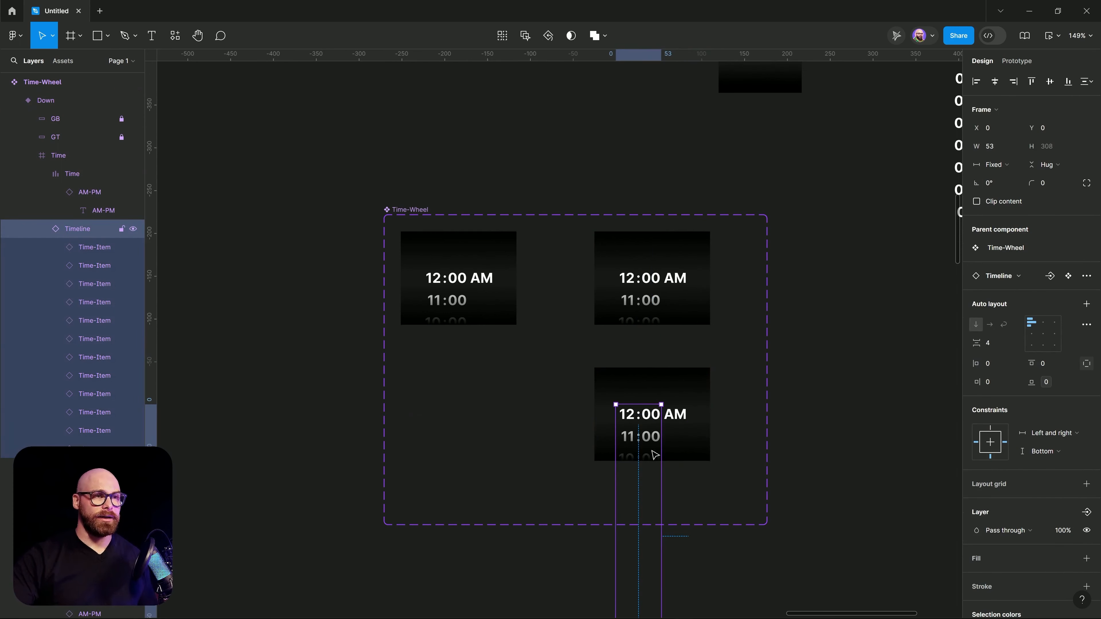
left_click(1049, 383)
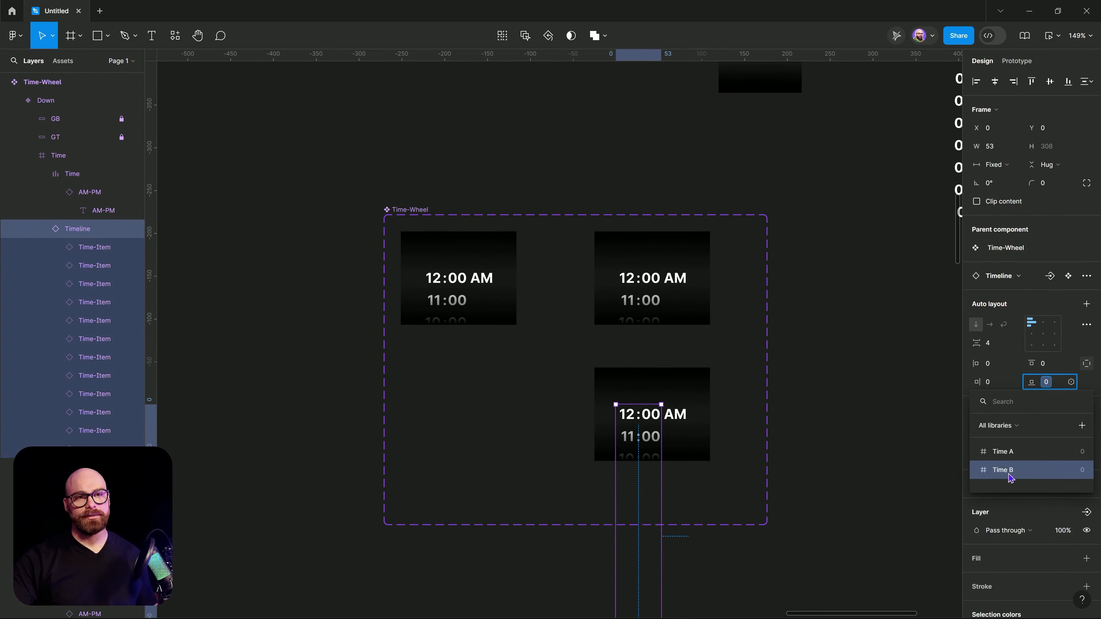
left_click(1005, 471)
left_click(793, 438)
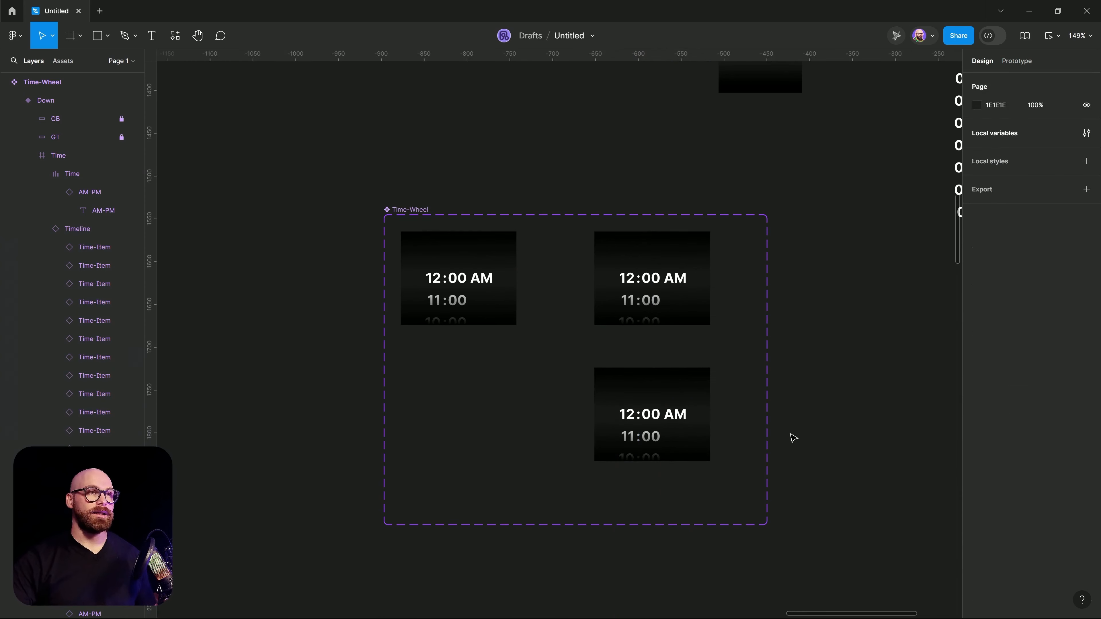
Step: Shrink the Time-Wheel component set so its boundary sits closer around the three variants
left_click(766, 525)
left_click_drag(765, 524, 754, 493)
left_click(829, 471)
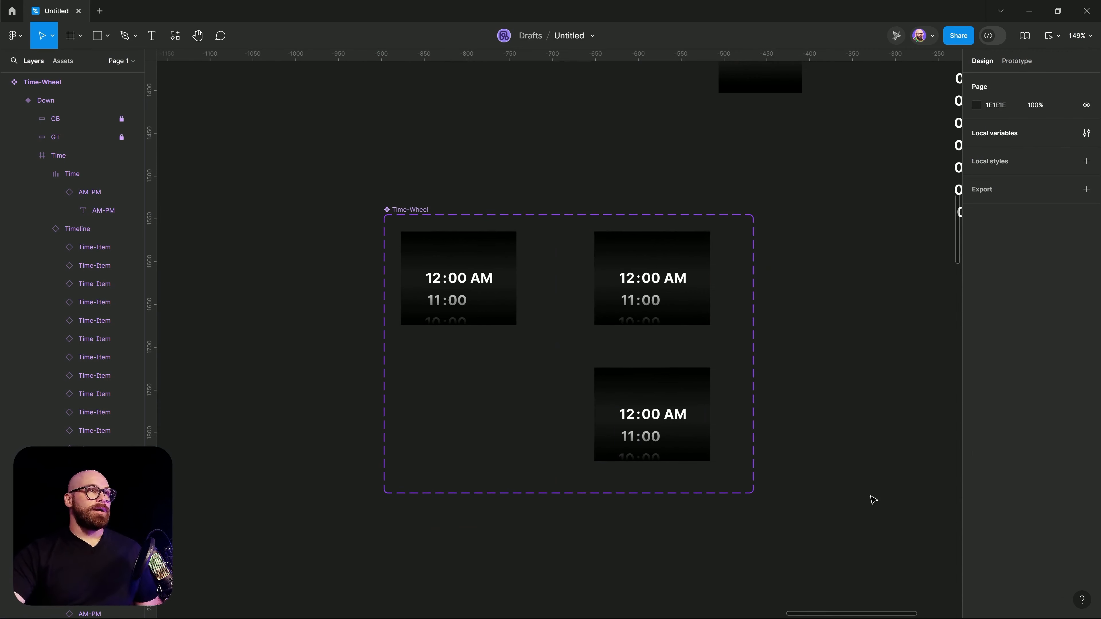
Step: Examine the Default variant's Timeline layout settings, and compare the time list gap and block height in the older Time-Wheel component
left_click(446, 294)
double_click(445, 293)
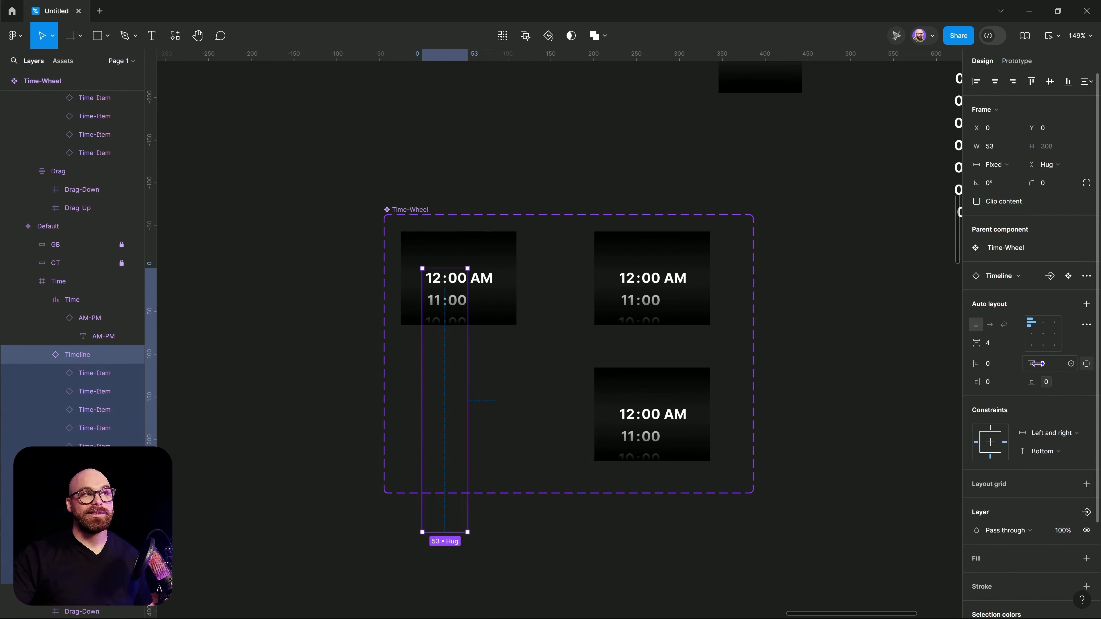
left_click_drag(1037, 364, 1049, 364)
scroll(815, 270, "down", 3)
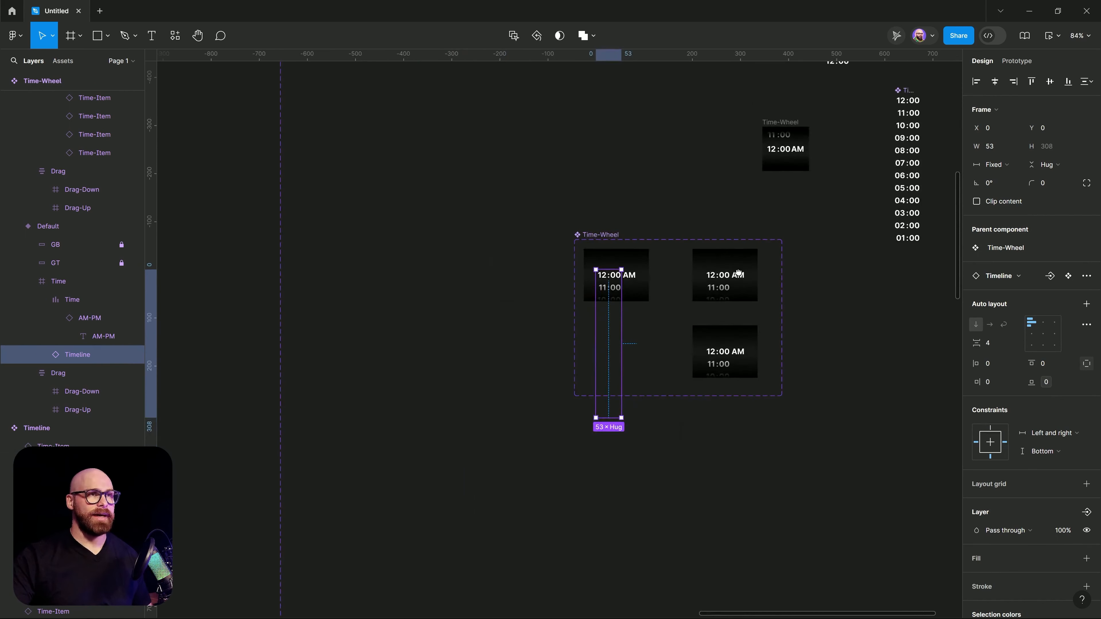
scroll(739, 273, "down", 3)
scroll(602, 406, "up", 6)
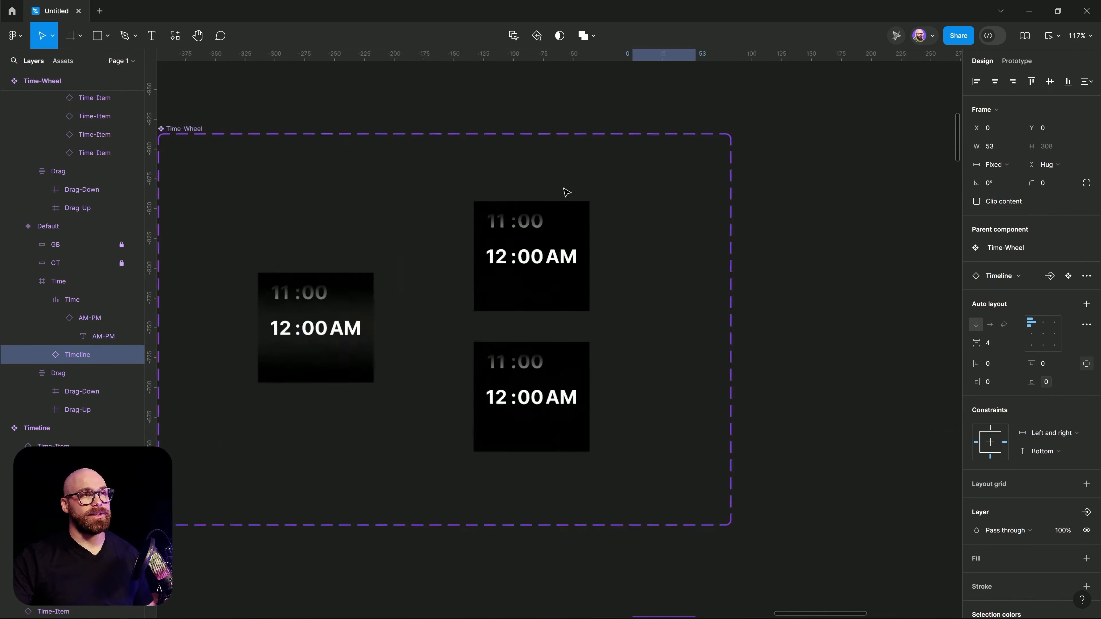
scroll(566, 192, "up", 2)
left_click(530, 283)
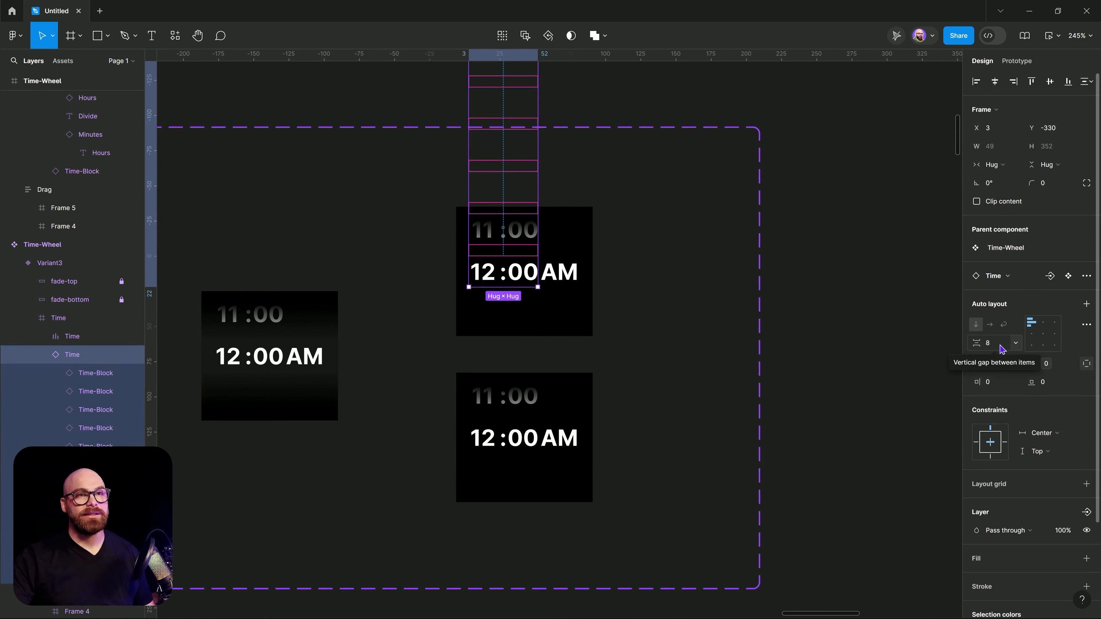
left_click(496, 277)
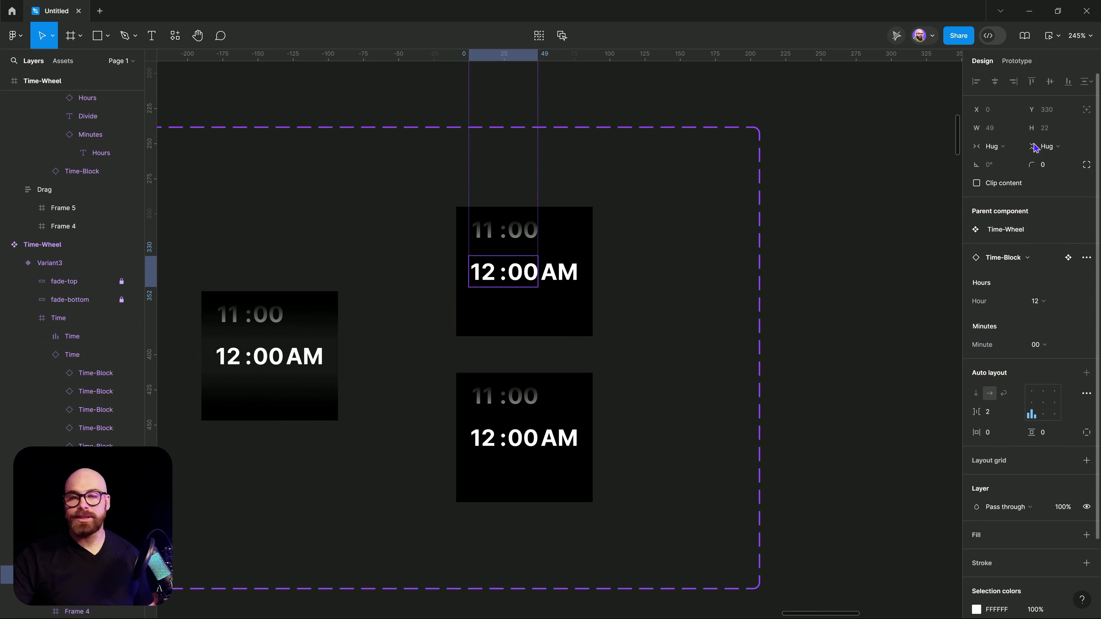
Step: Compare the time block height in the standalone Time-Wheel frame with the time items in the new Default variant
scroll(831, 518, "down", 2)
left_click_drag(823, 514, 253, 144)
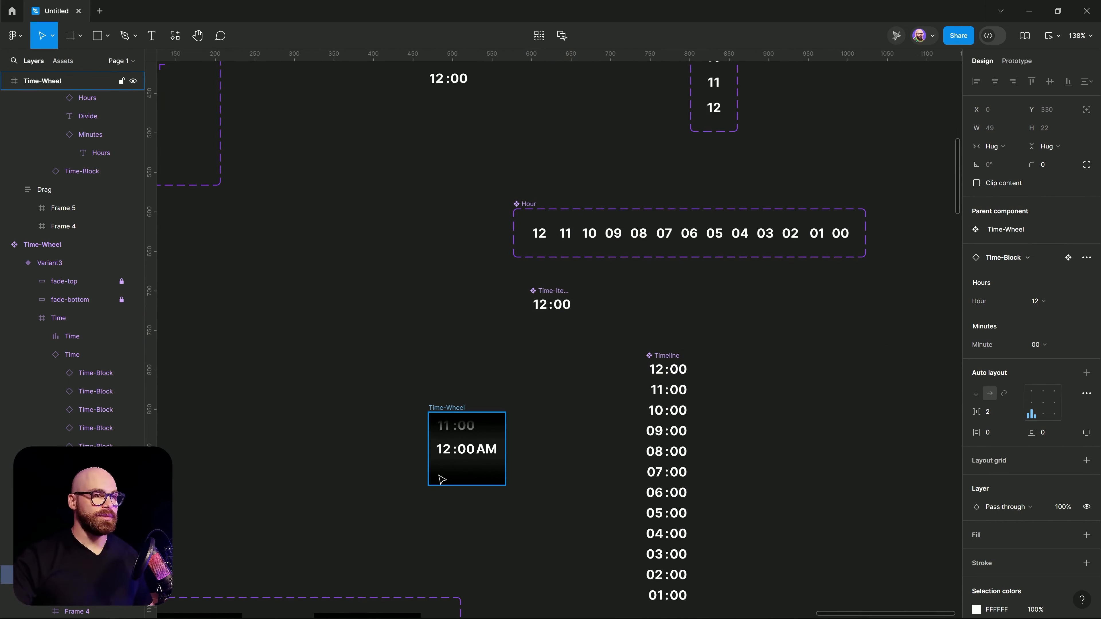
scroll(472, 459, "up", 5)
left_click(471, 465, "ctrl")
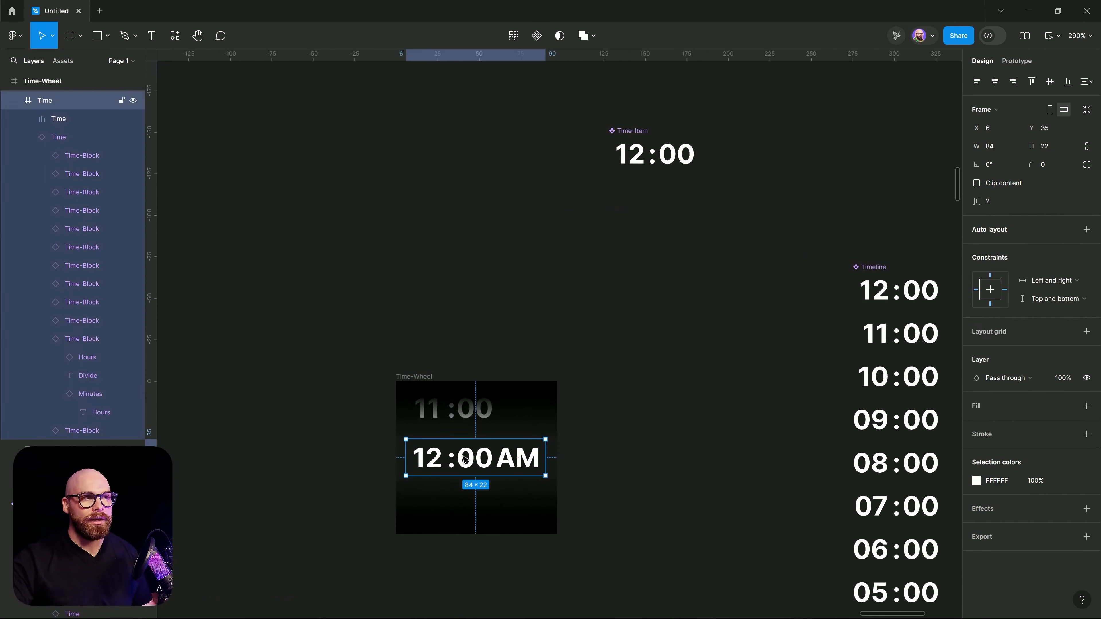
left_click_drag(479, 482, 609, 209)
scroll(557, 338, "down", 5)
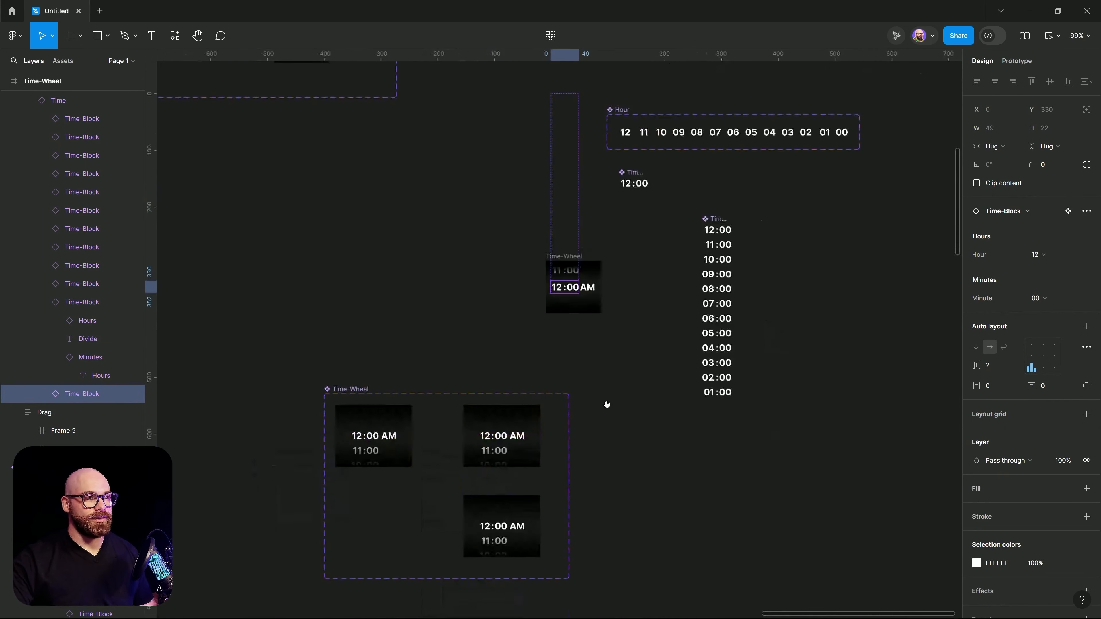
left_click_drag(353, 463, 577, 310)
scroll(578, 311, "up", 4)
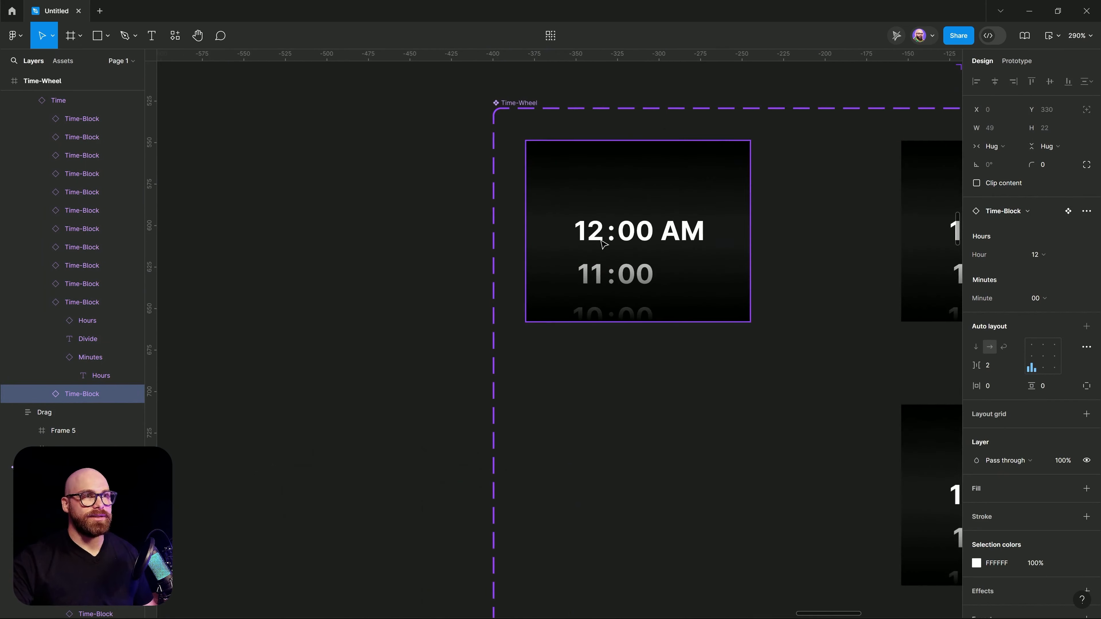
left_click(603, 243)
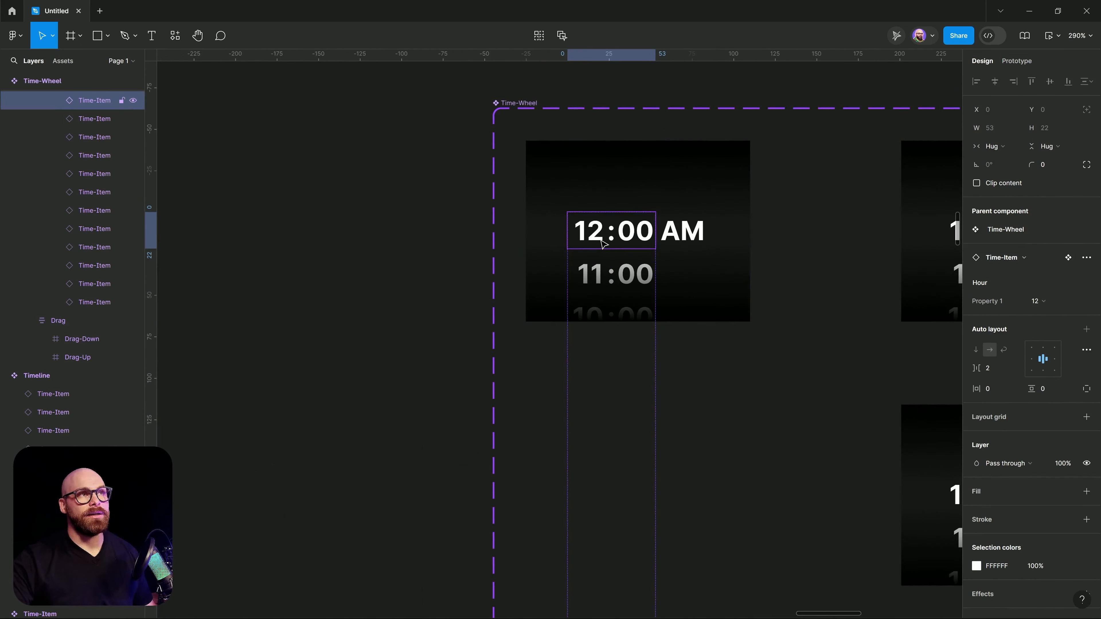
left_click(89, 120)
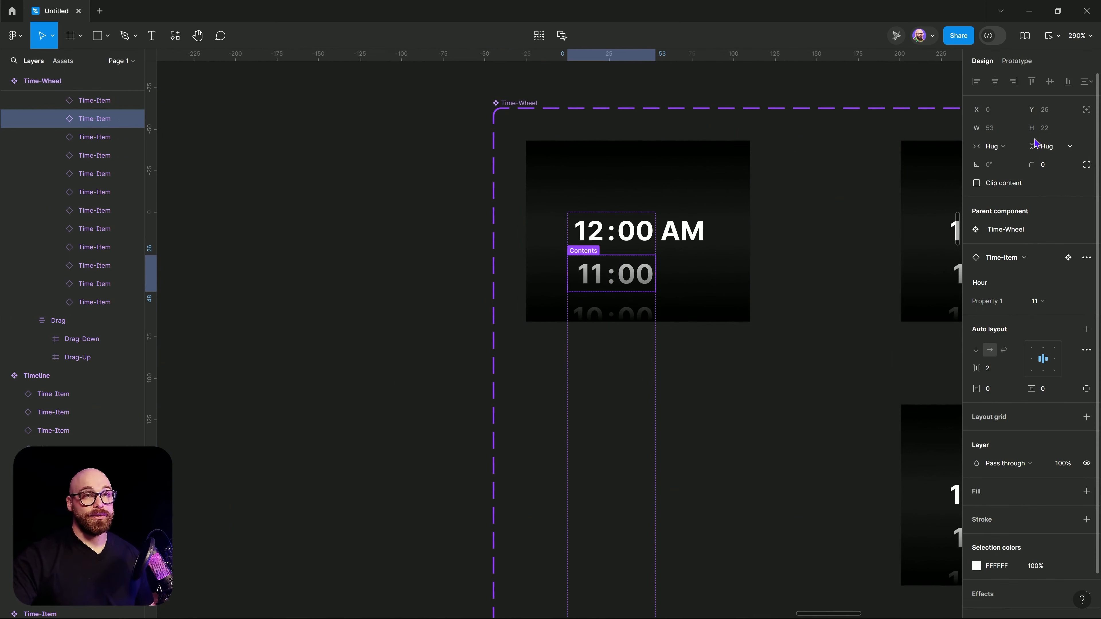
Step: Try a vertical gap of 8 on the Default variant's Timeline instance, and undo the change
scroll(103, 223, "up", 3)
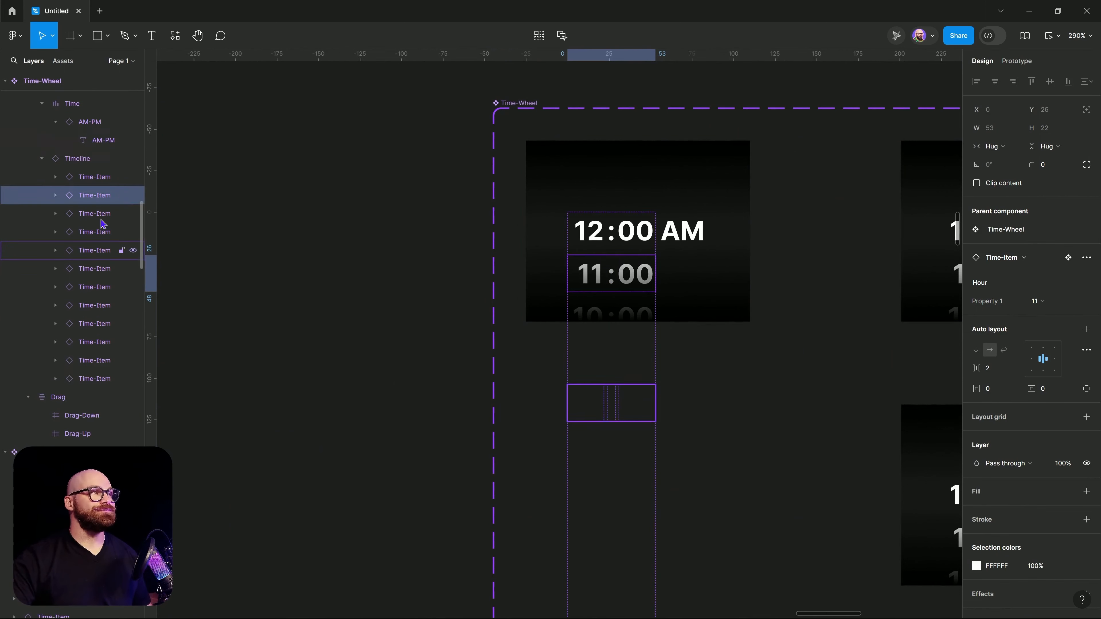
left_click(92, 161)
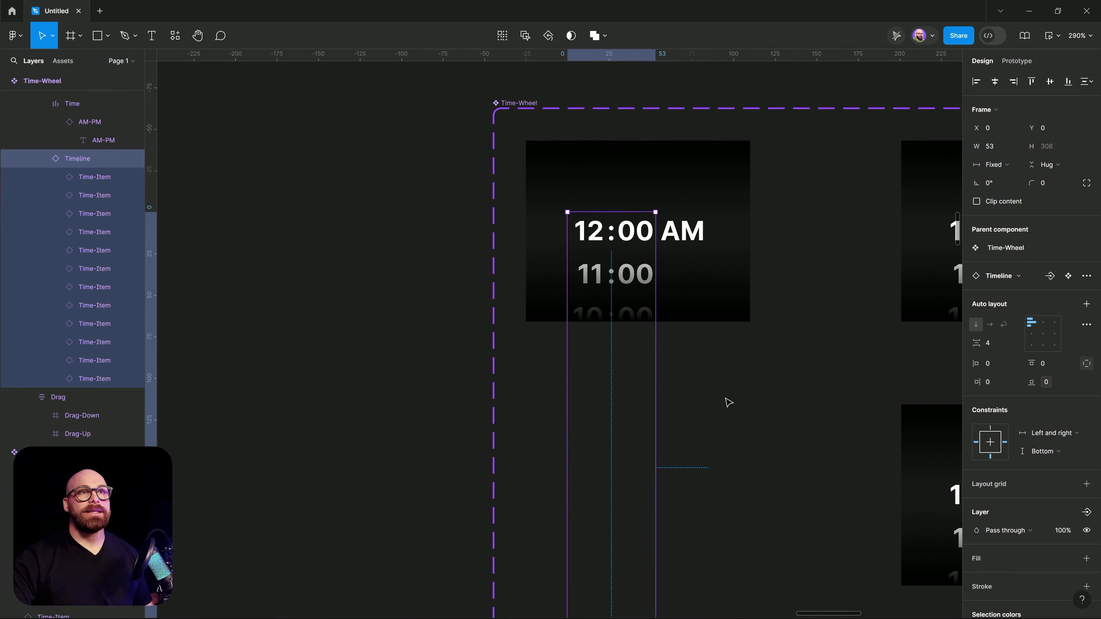
left_click(992, 348)
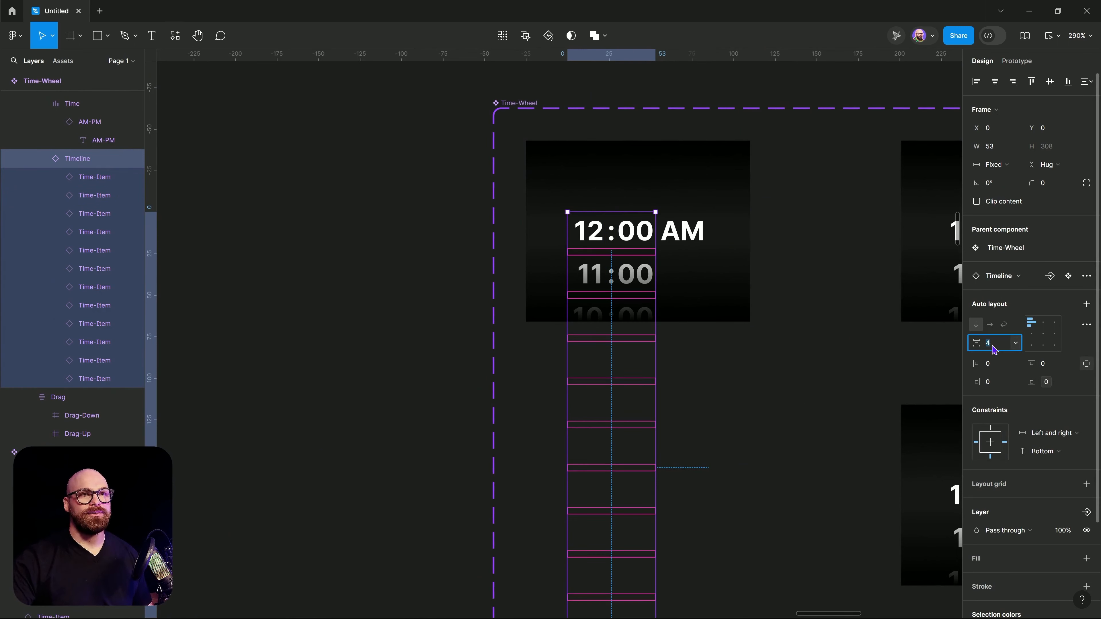
type("8")
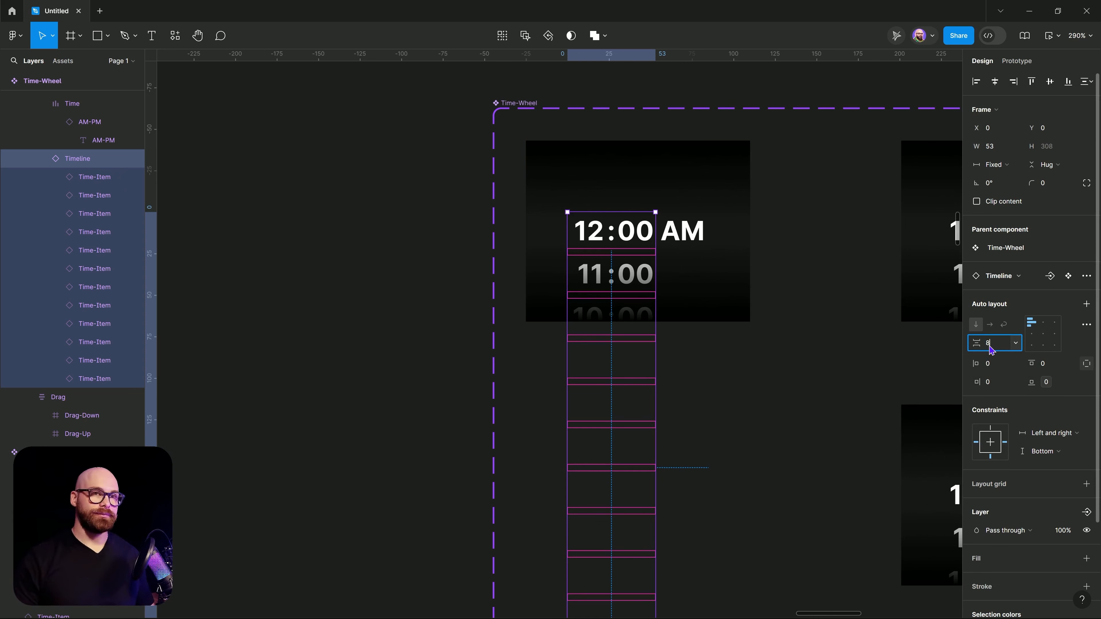
key("Return")
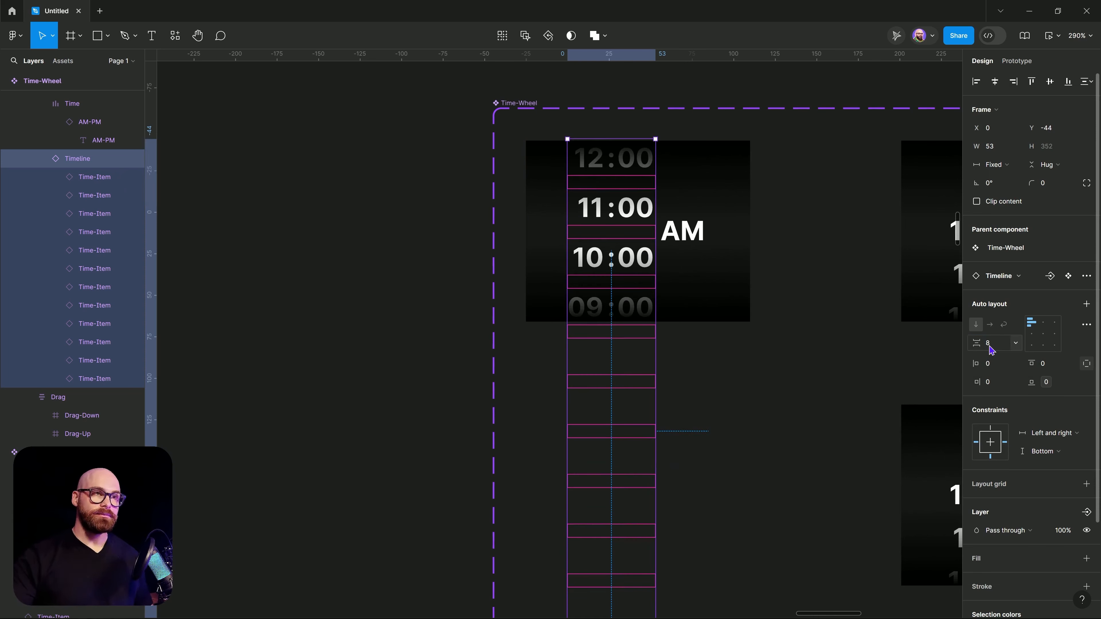
key("ctrl+z")
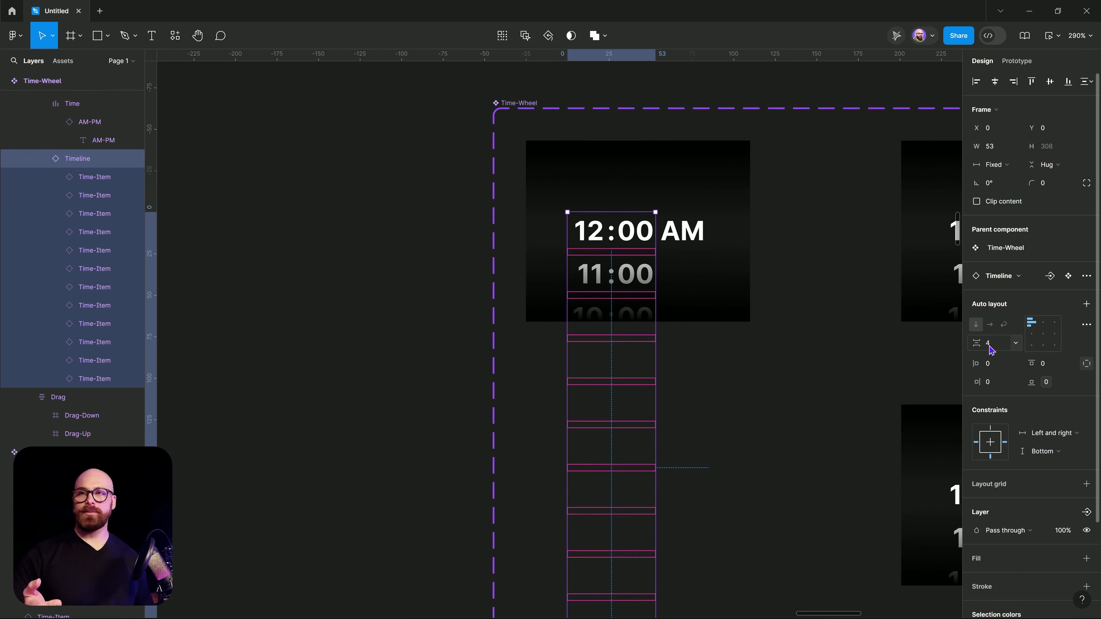
Step: Link the Default variant's upper drag frame, Drag-Down, to the Up variant with an On click Change to interaction
scroll(708, 442, "right", 2)
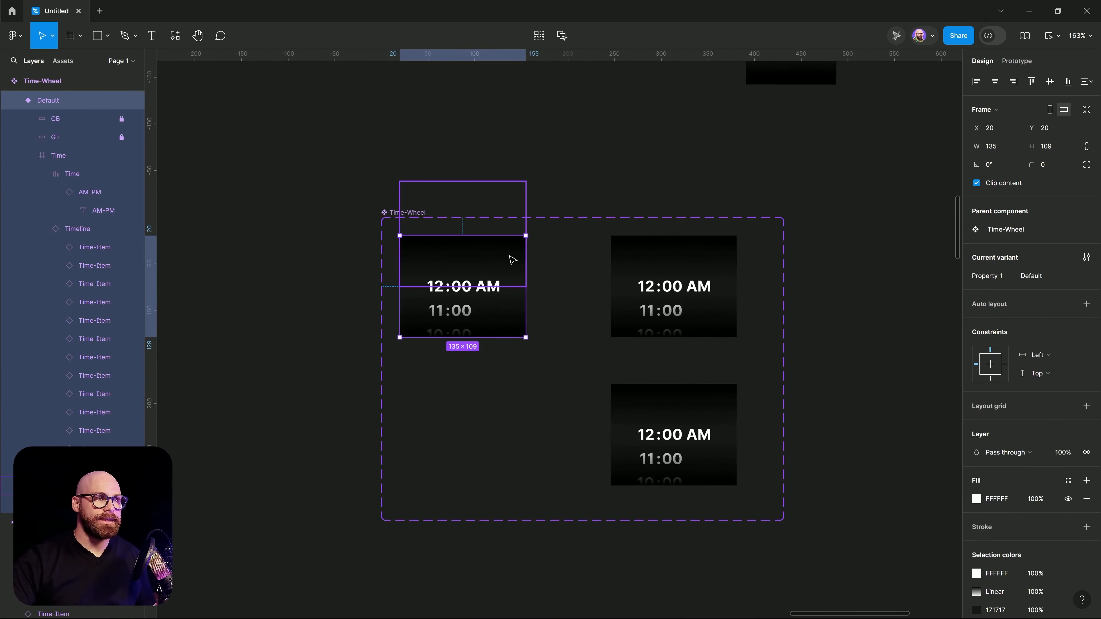
left_click(511, 258, "ctrl")
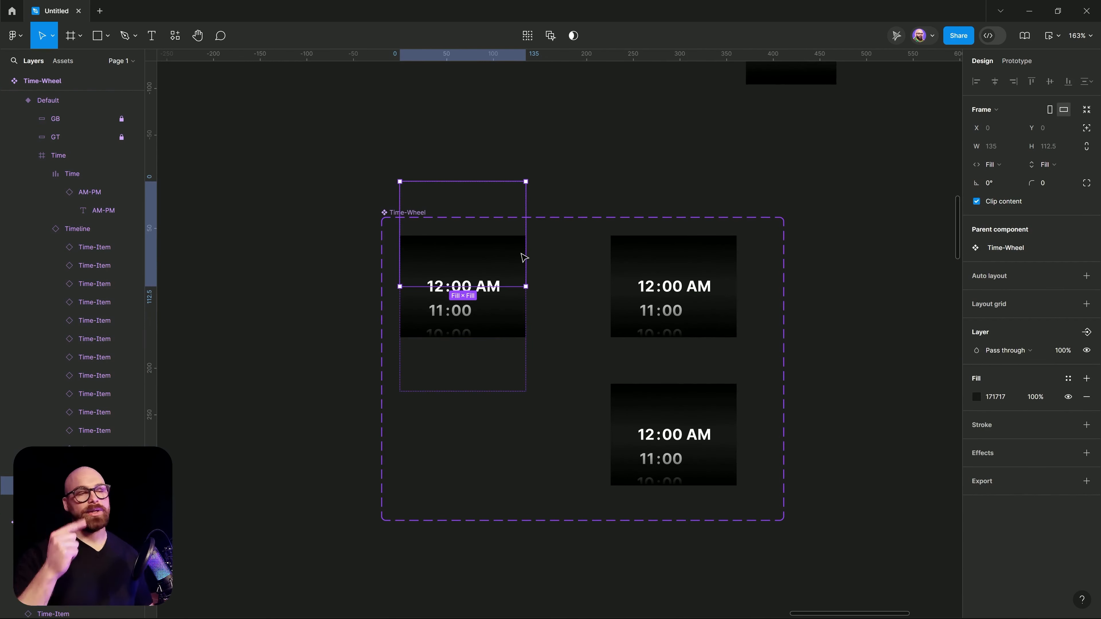
scroll(524, 257, "up", 3)
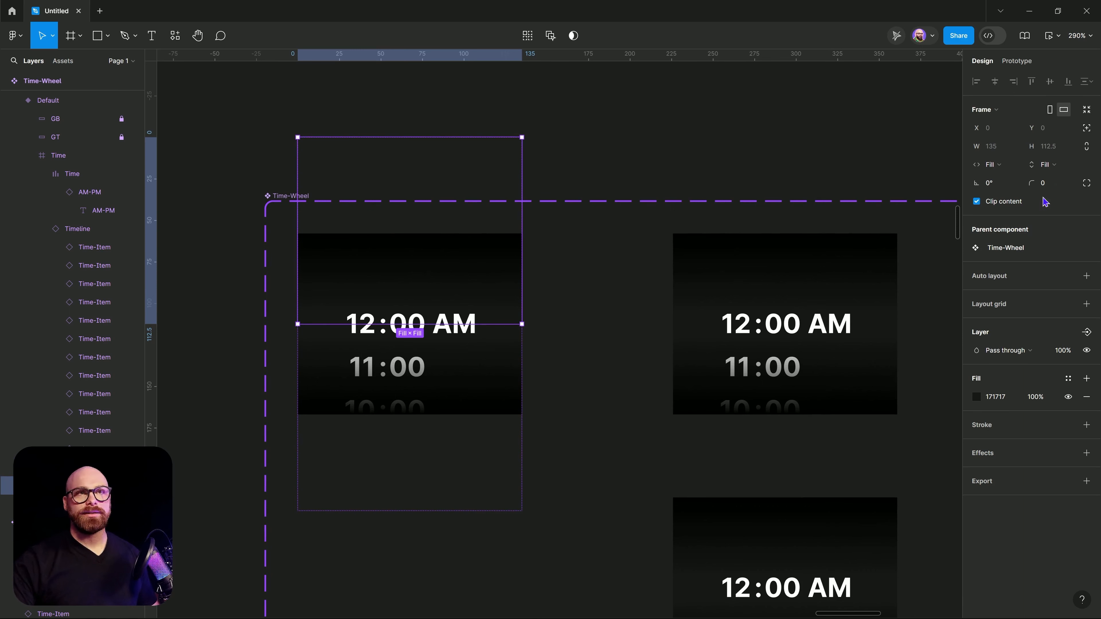
left_click(1039, 63)
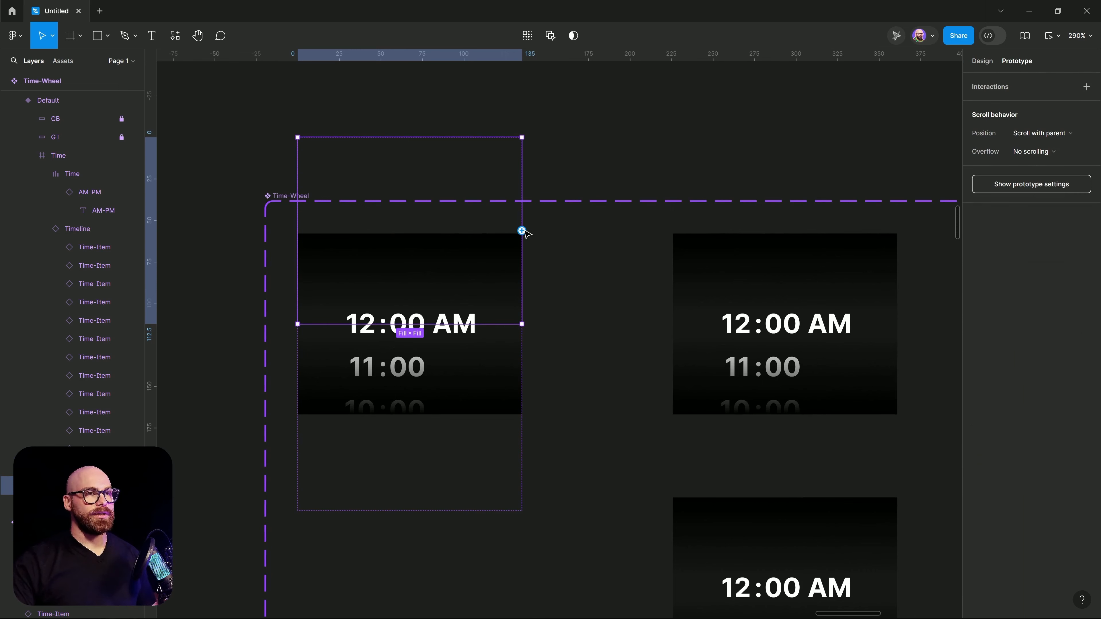
left_click_drag(522, 230, 684, 320)
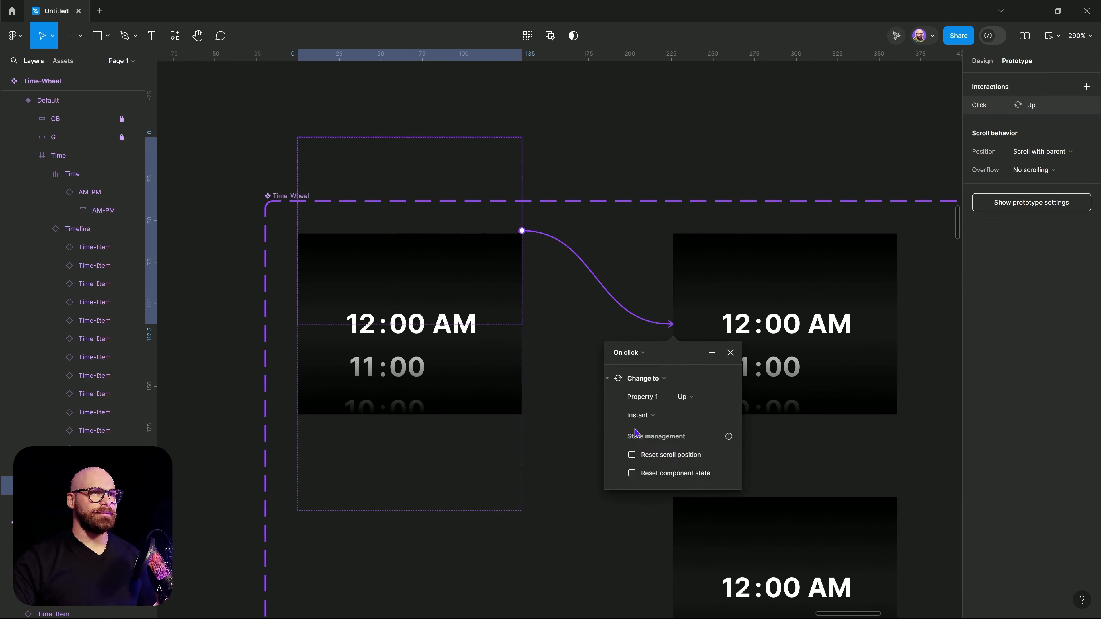
left_click(607, 382)
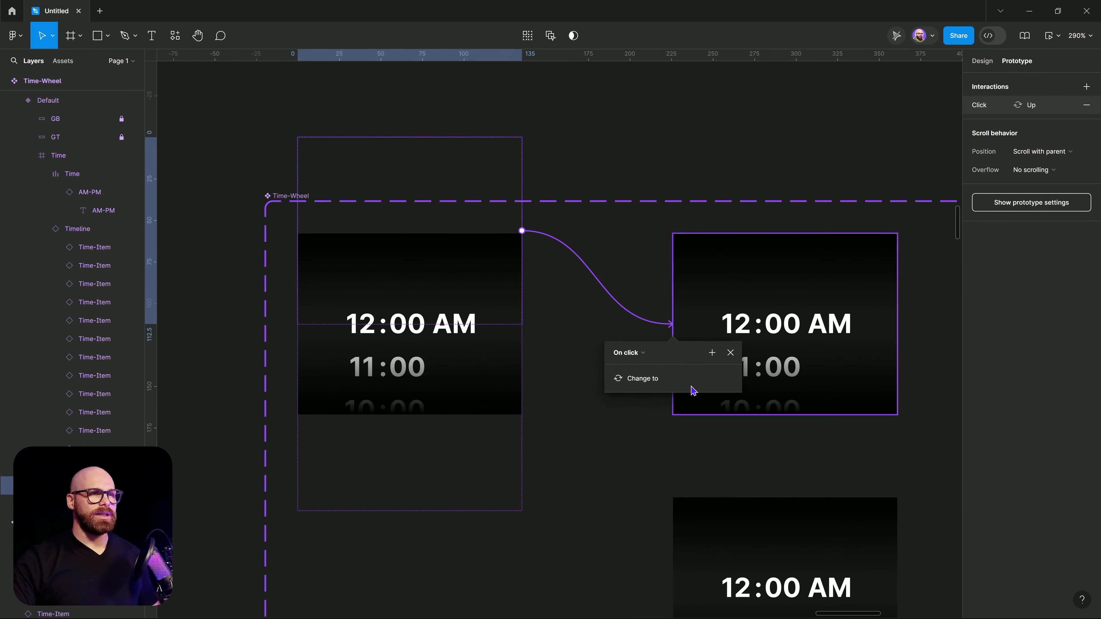
Step: Add a Set variable action to the upper drag frame's interaction that sets Time A to Time A + 26
scroll(677, 373, "right", 2)
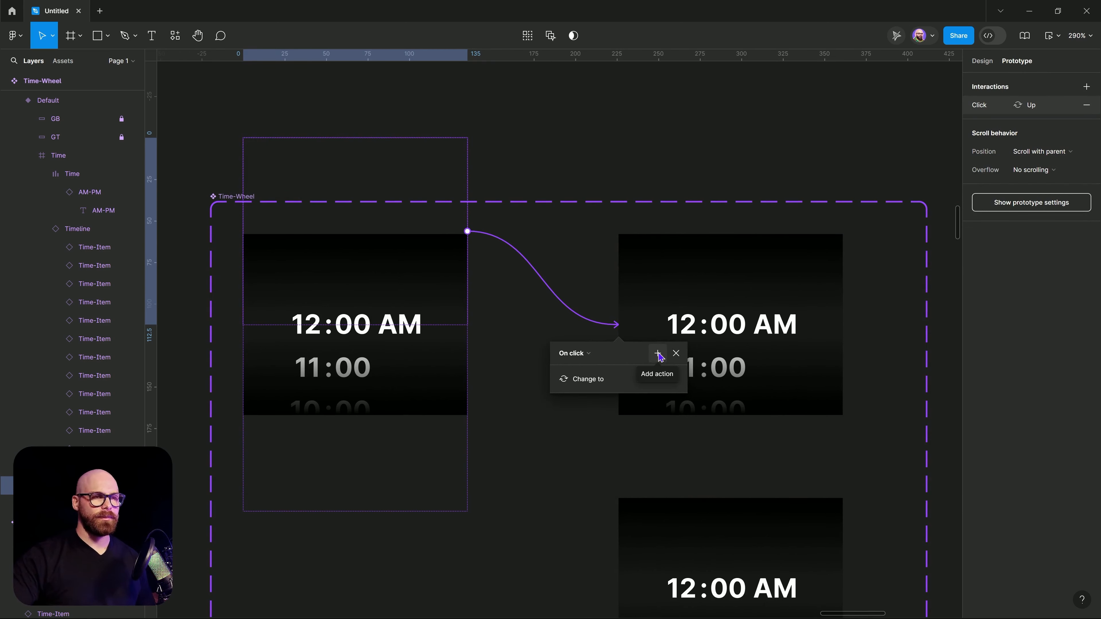
left_click(658, 353)
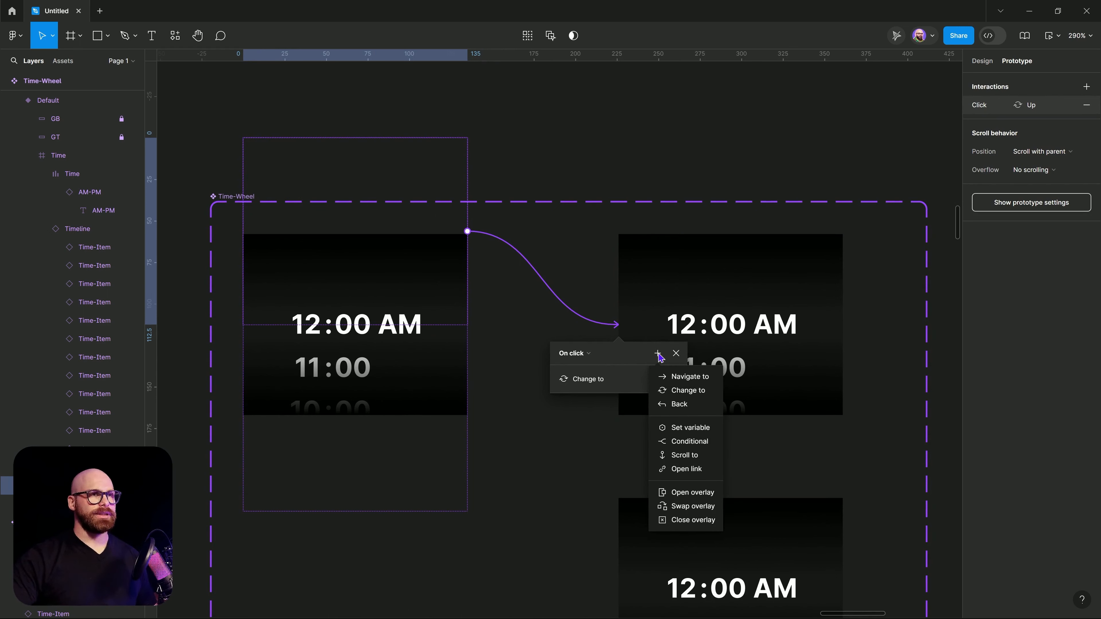
left_click(678, 429)
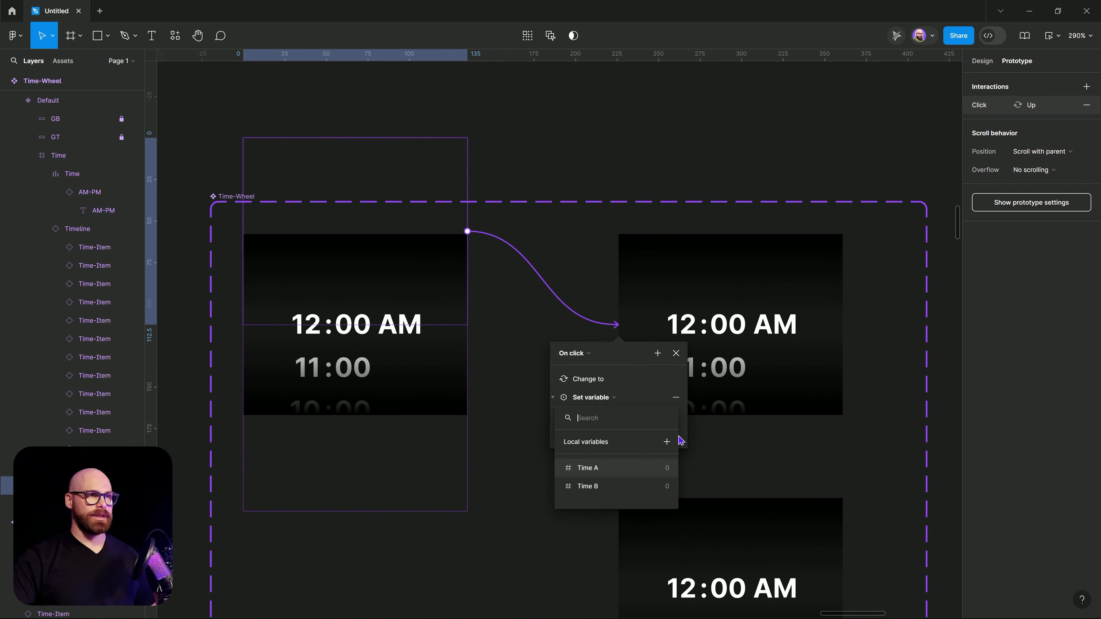
left_click(596, 472)
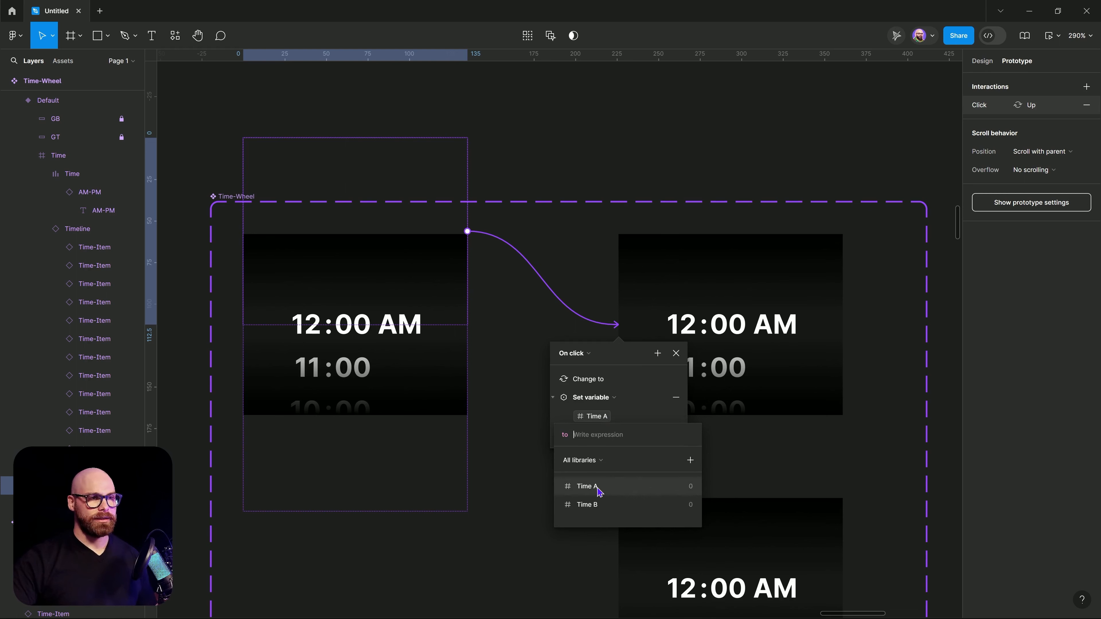
left_click(598, 489)
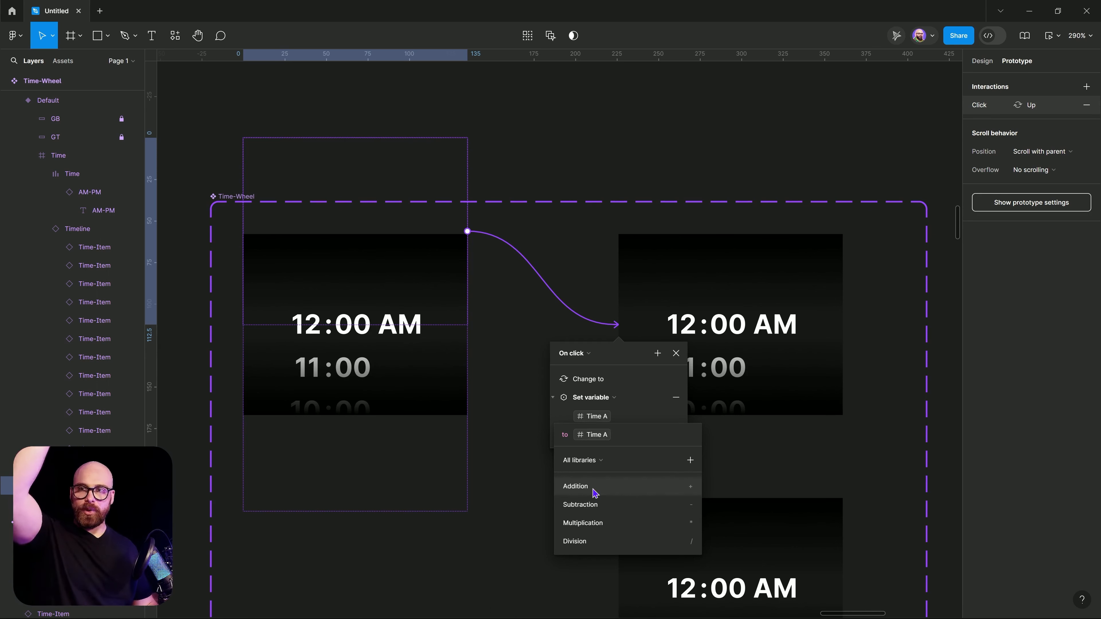
left_click(621, 494)
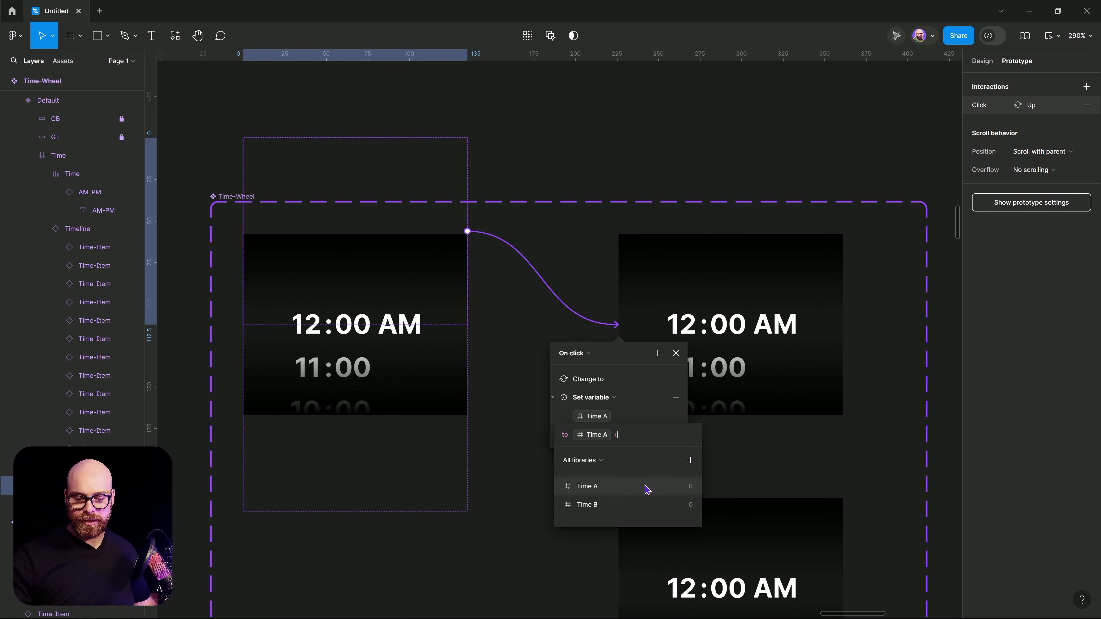
type("26")
key("Return")
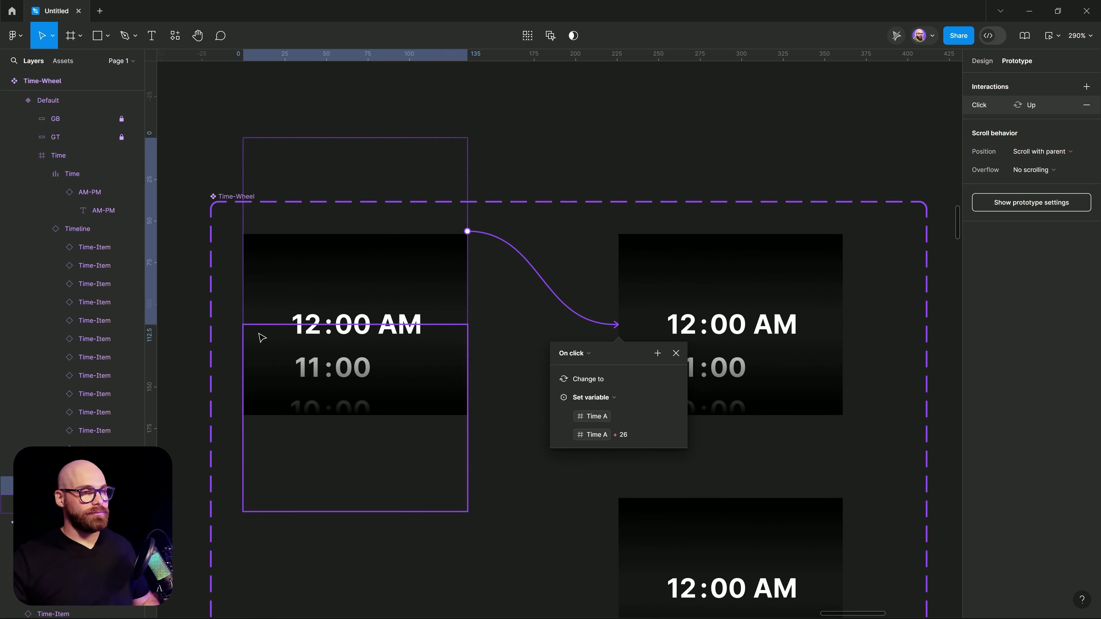
Step: Move the Set variable action ahead of the Change to action in the upper drag frame's interaction
left_click(553, 399)
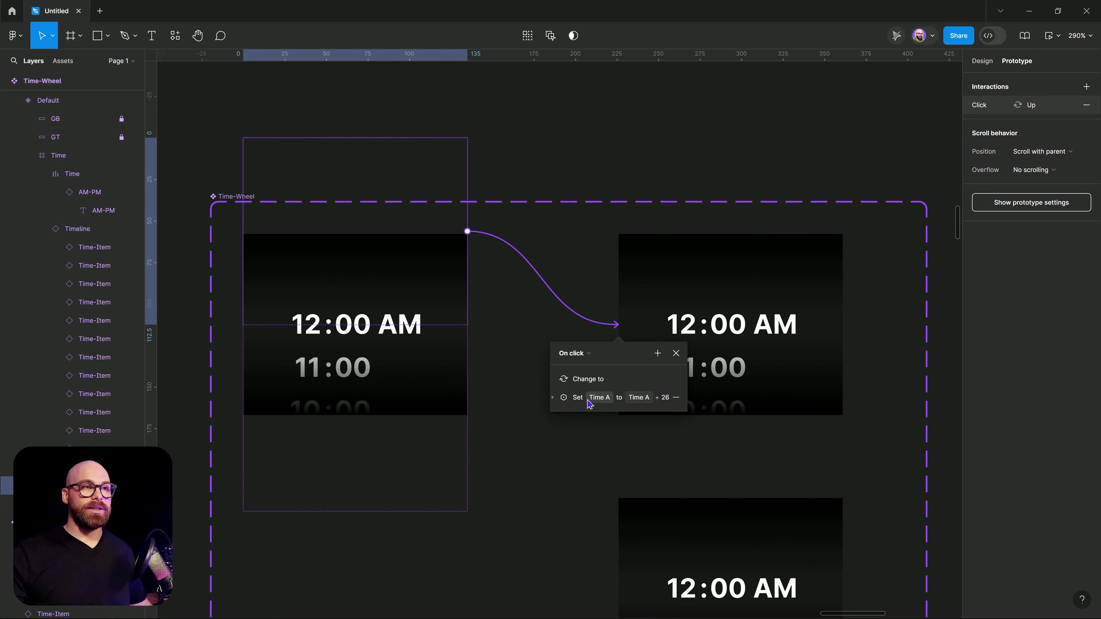
left_click_drag(564, 402, 565, 386)
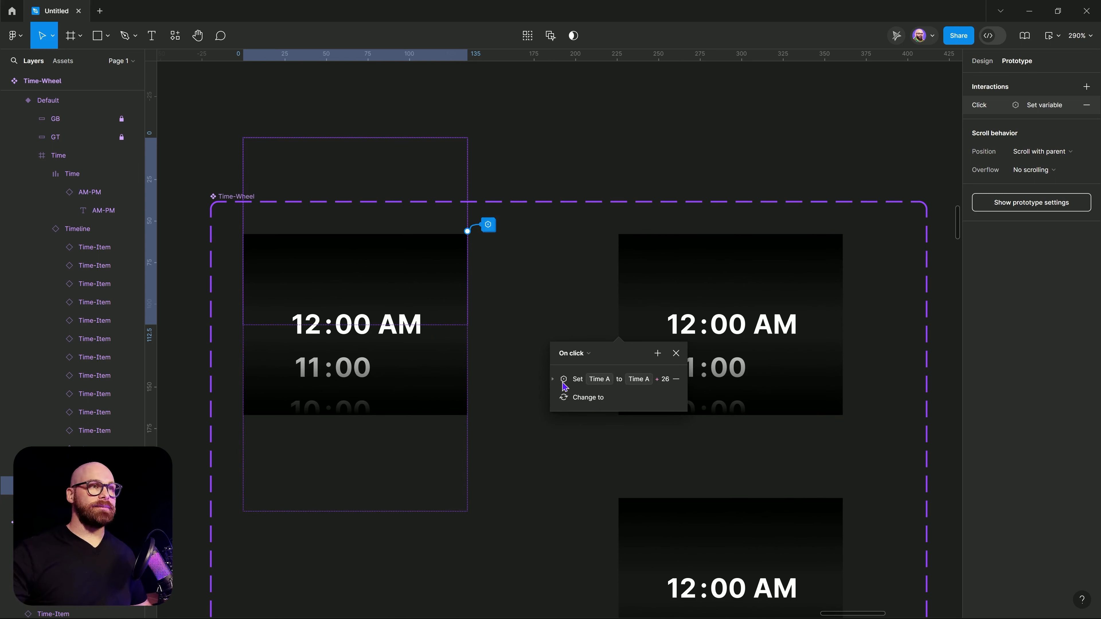
left_click(557, 401)
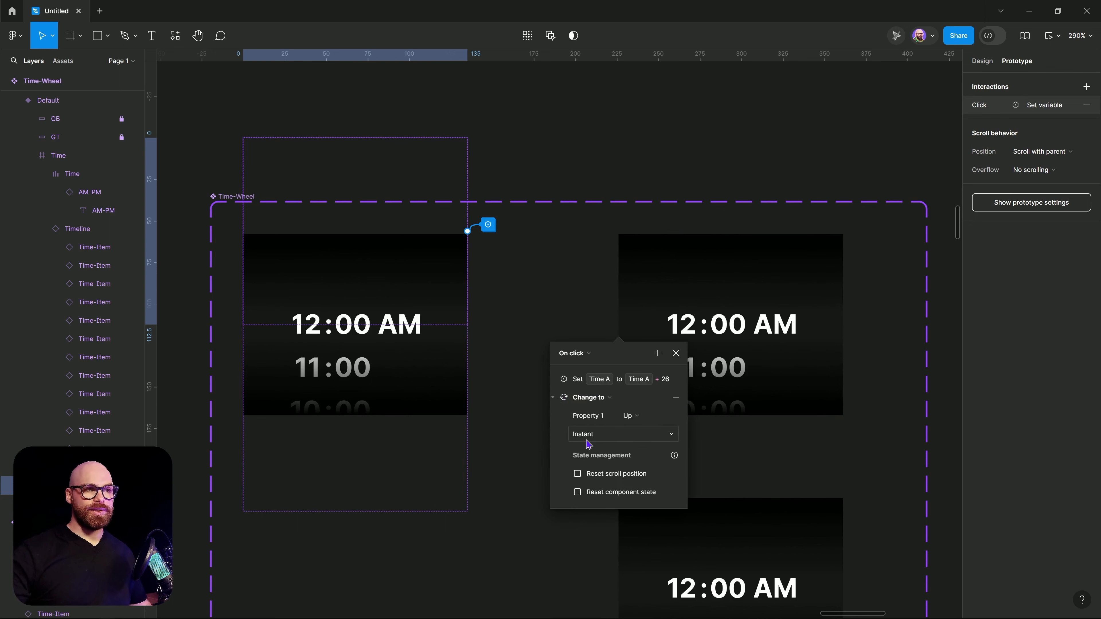
left_click(524, 185)
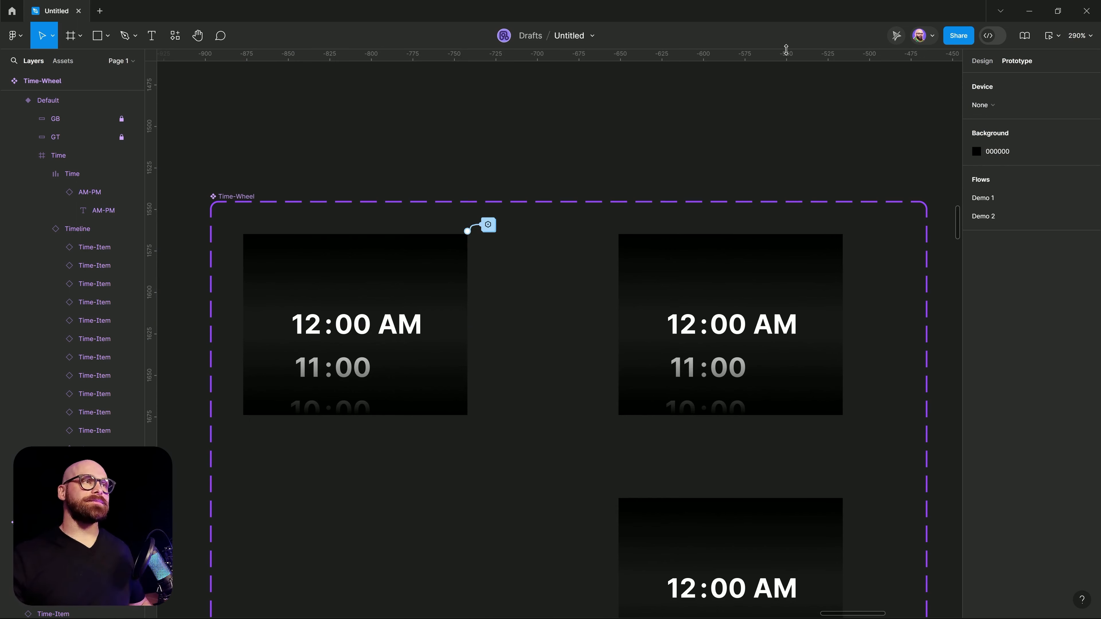
Step: Link the Default variant's lower drag frame, Drag-Up, to the Down variant with an On drag trigger and Smart animate
left_click(446, 380, "ctrl")
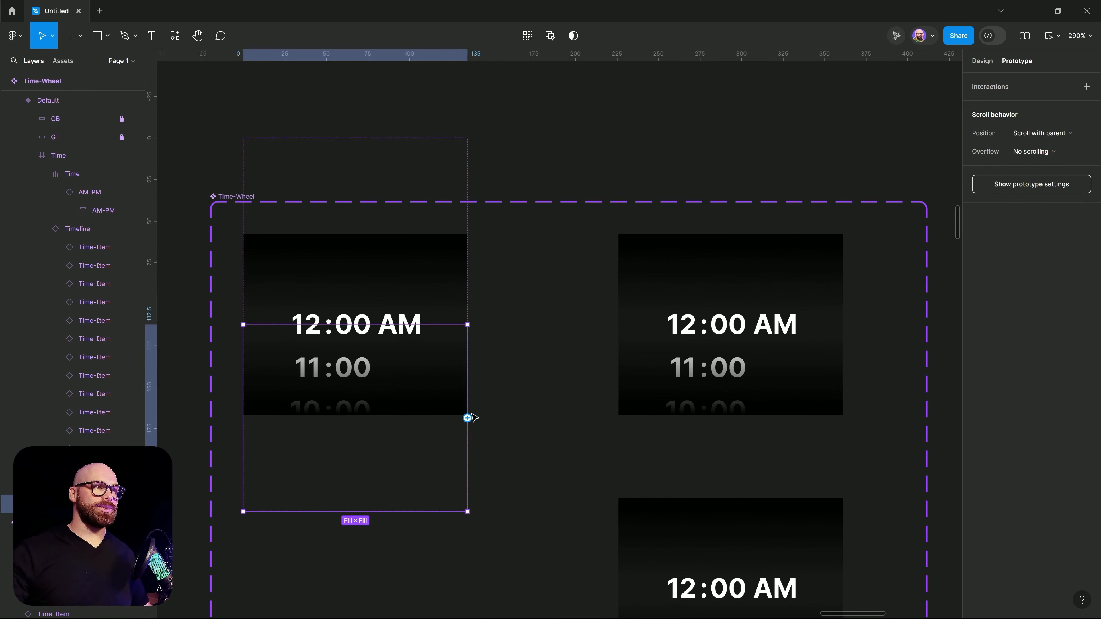
left_click_drag(467, 419, 627, 570)
left_click(554, 406)
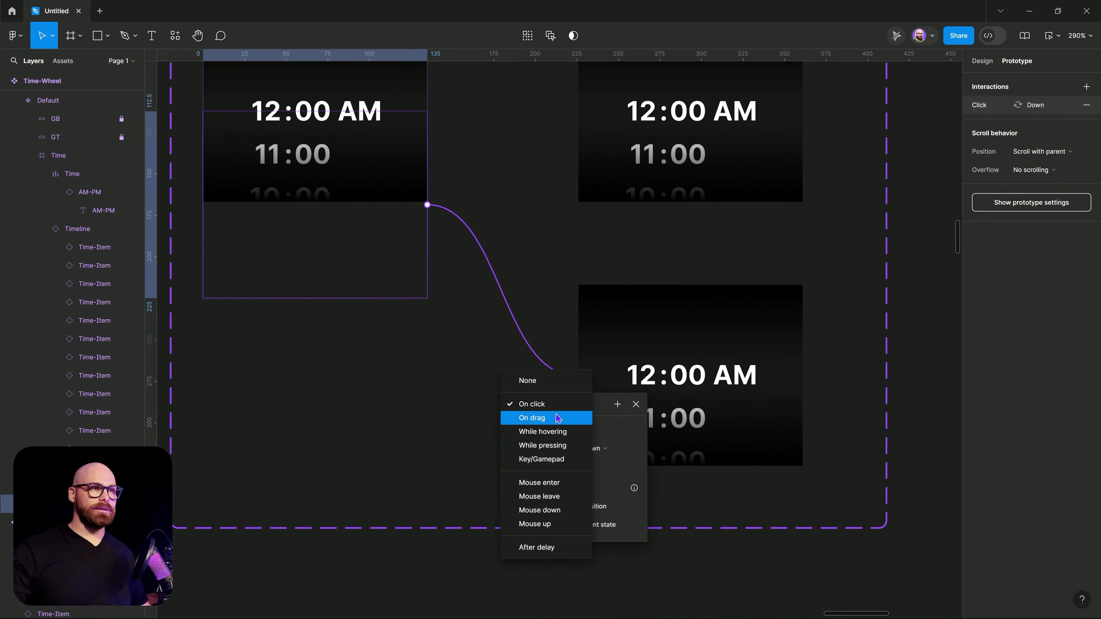
left_click(558, 418)
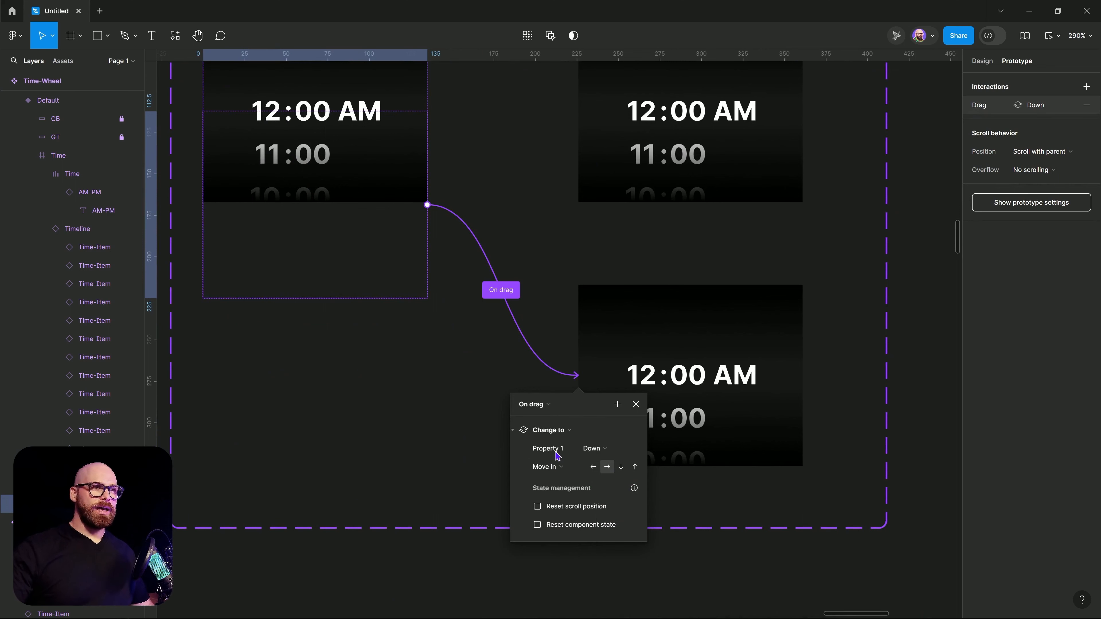
left_click(561, 467)
left_click(563, 454)
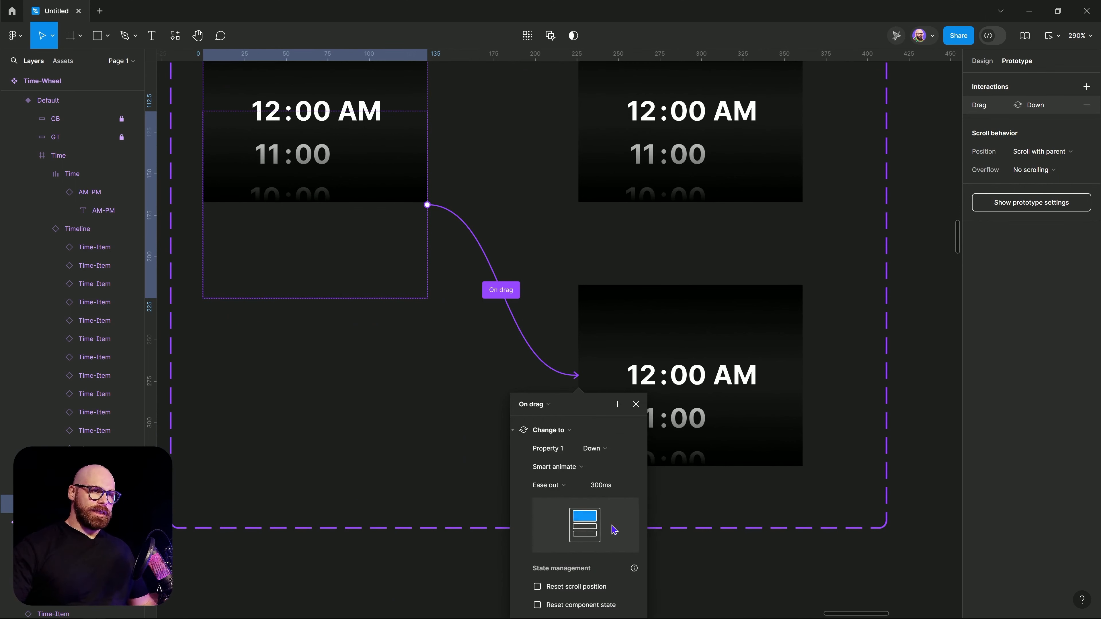
left_click(512, 432)
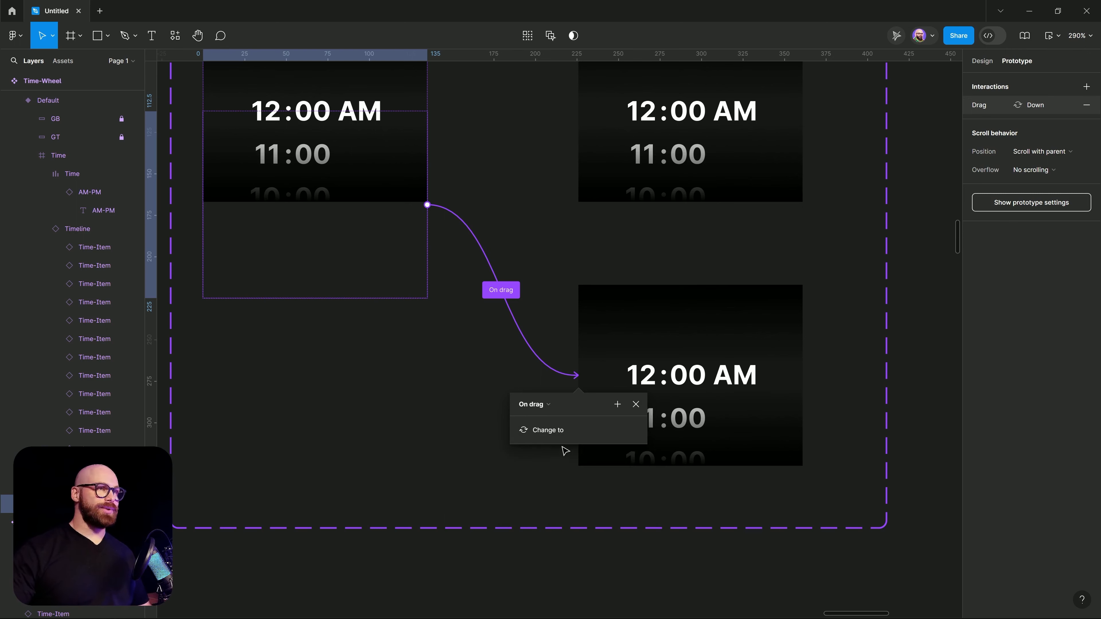
Step: Add a Set variable action to the lower drag frame's interaction that sets Time A to Time A - 26
left_click(618, 404)
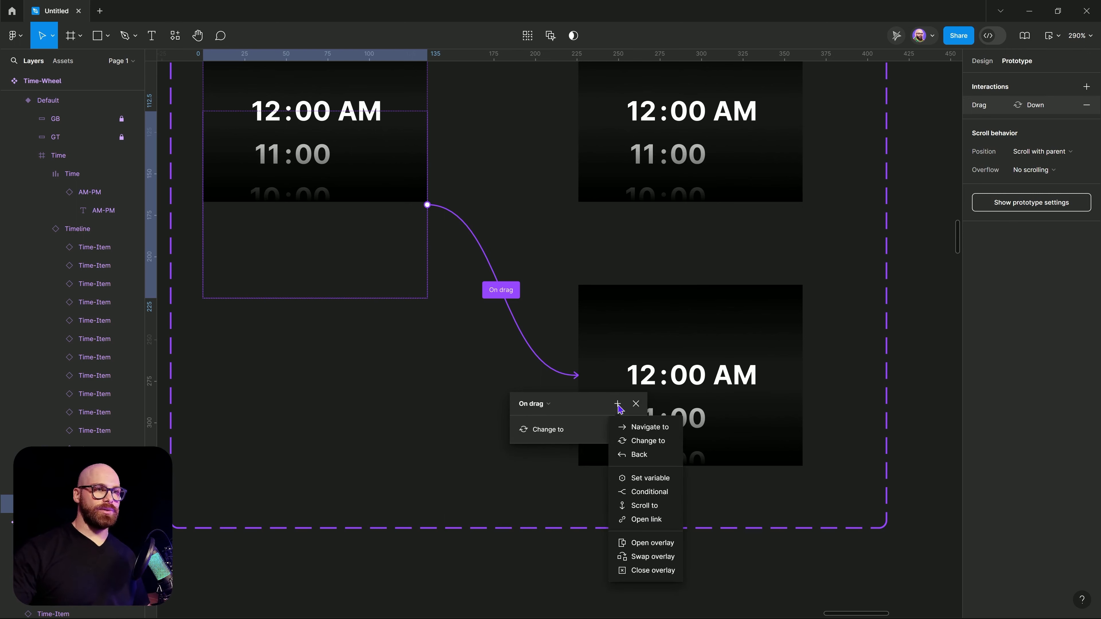
left_click(643, 476)
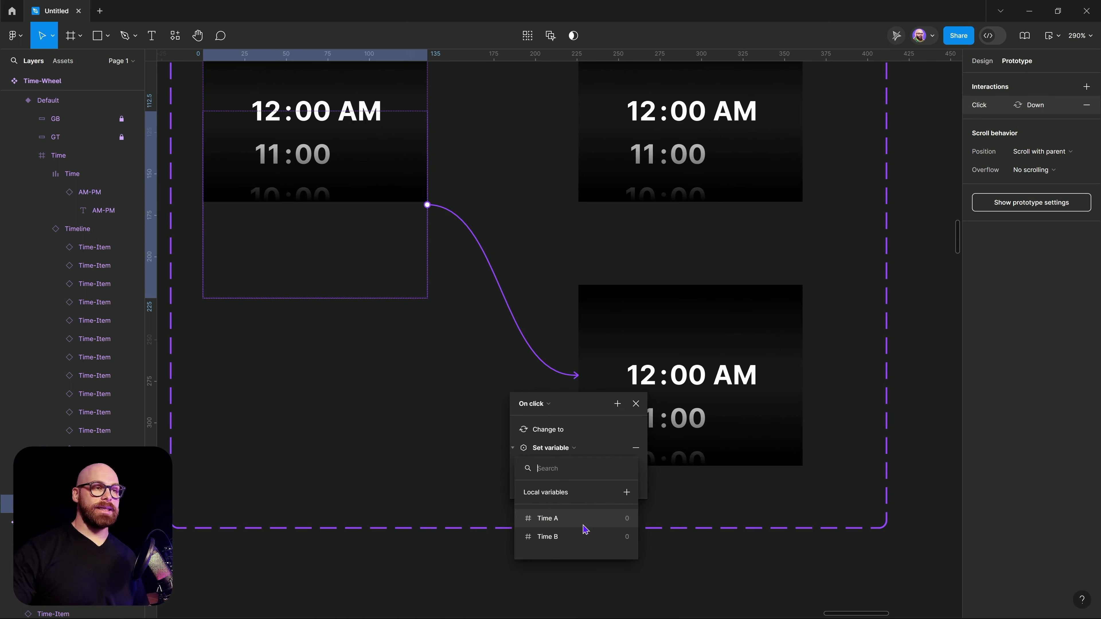
left_click(583, 526)
left_click(577, 537)
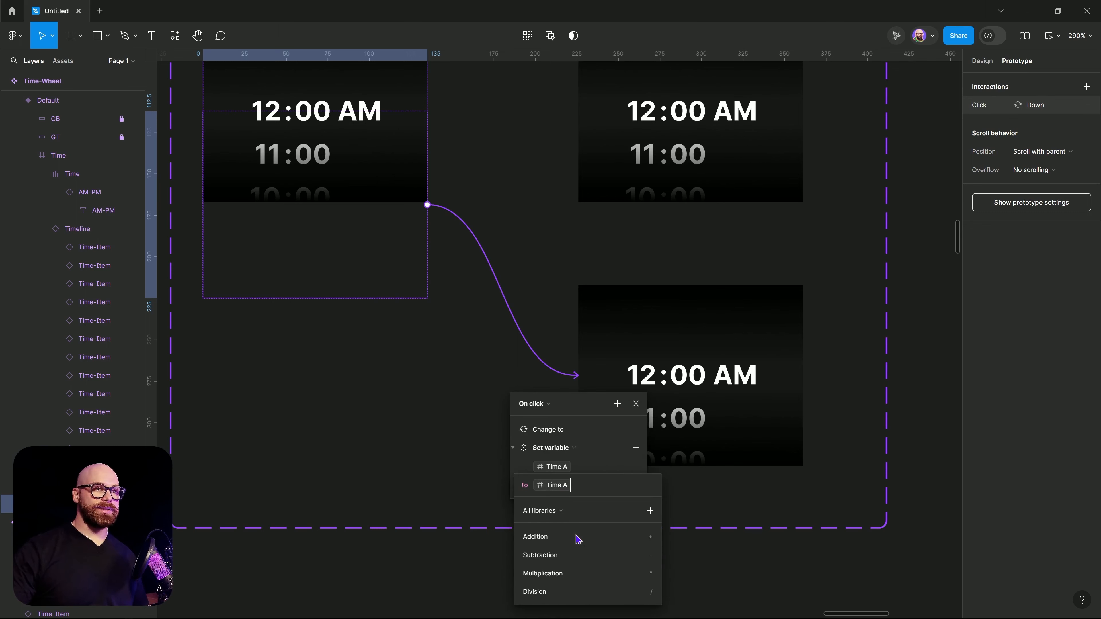
type("-2")
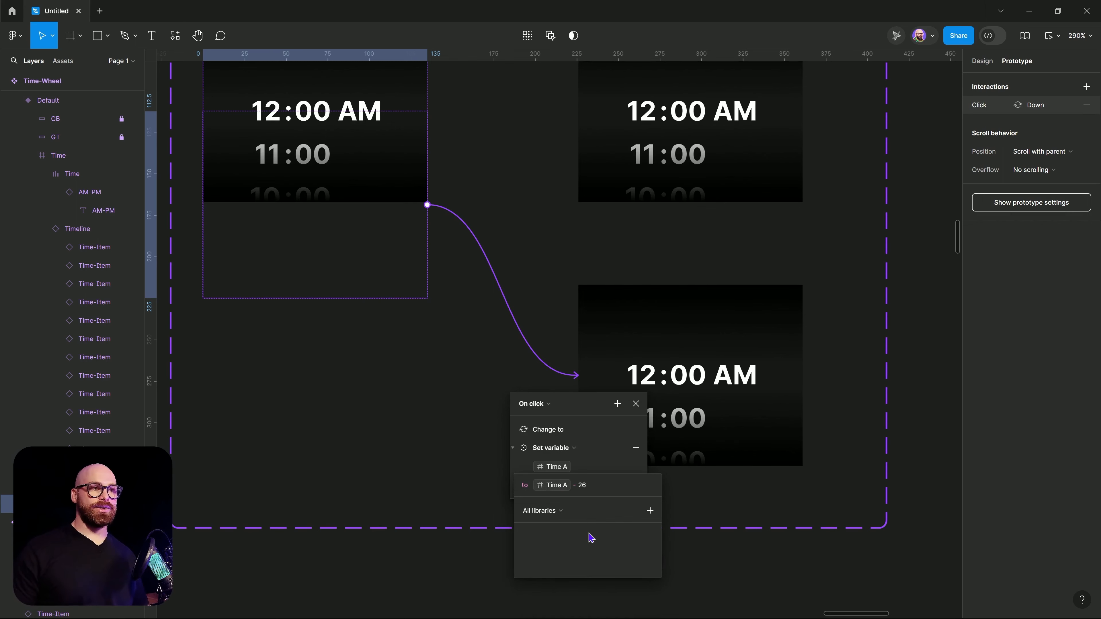
key("Return")
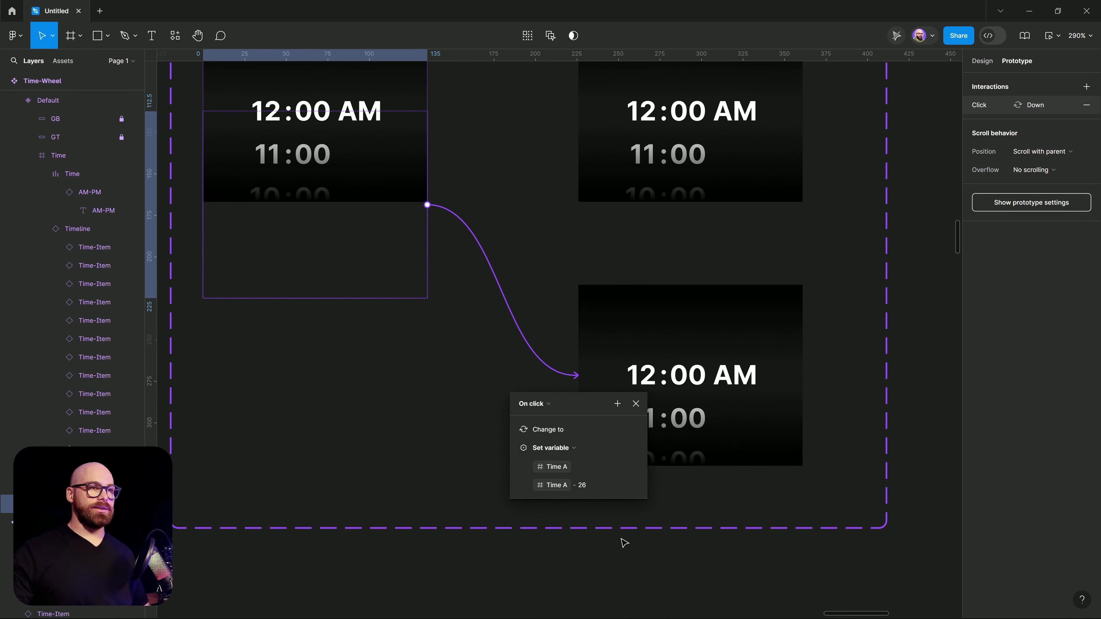
Step: Place the Set variable action before the Change to action in the lower drag frame's interaction
scroll(625, 543, "up", 5)
scroll(624, 543, "right", 1)
left_click(424, 450)
left_click(355, 502)
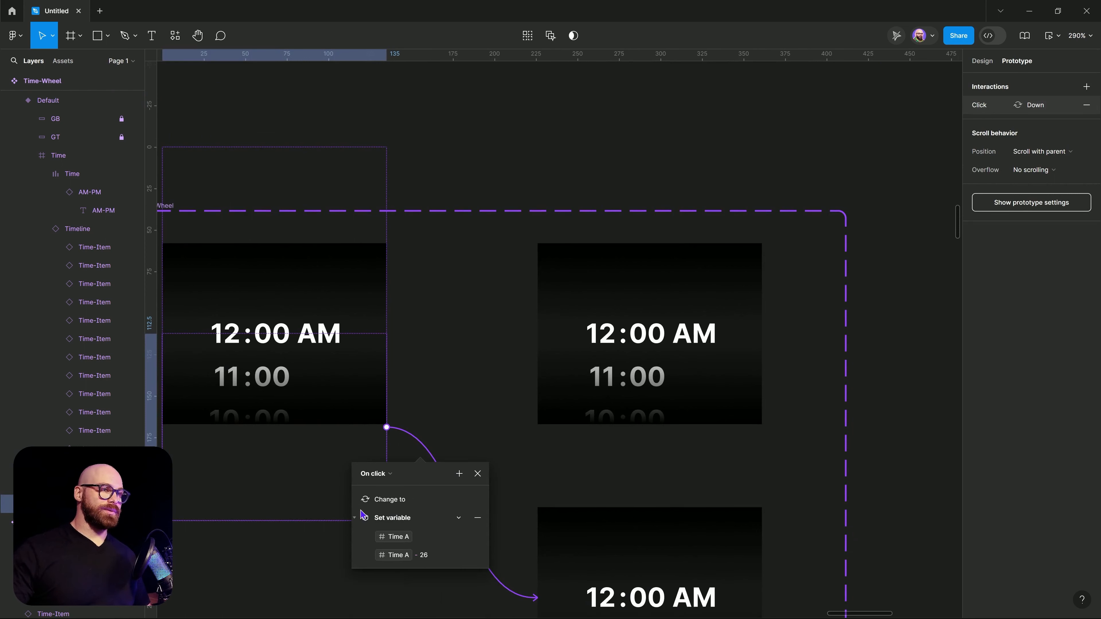
left_click(355, 518)
left_click_drag(364, 519, 369, 496)
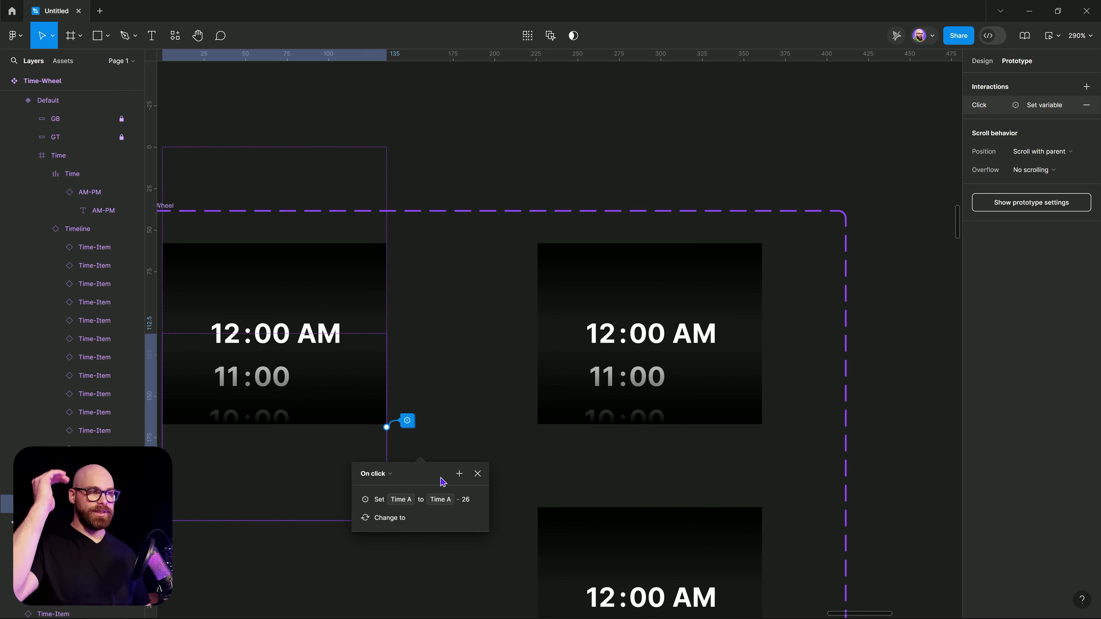
left_click(723, 212)
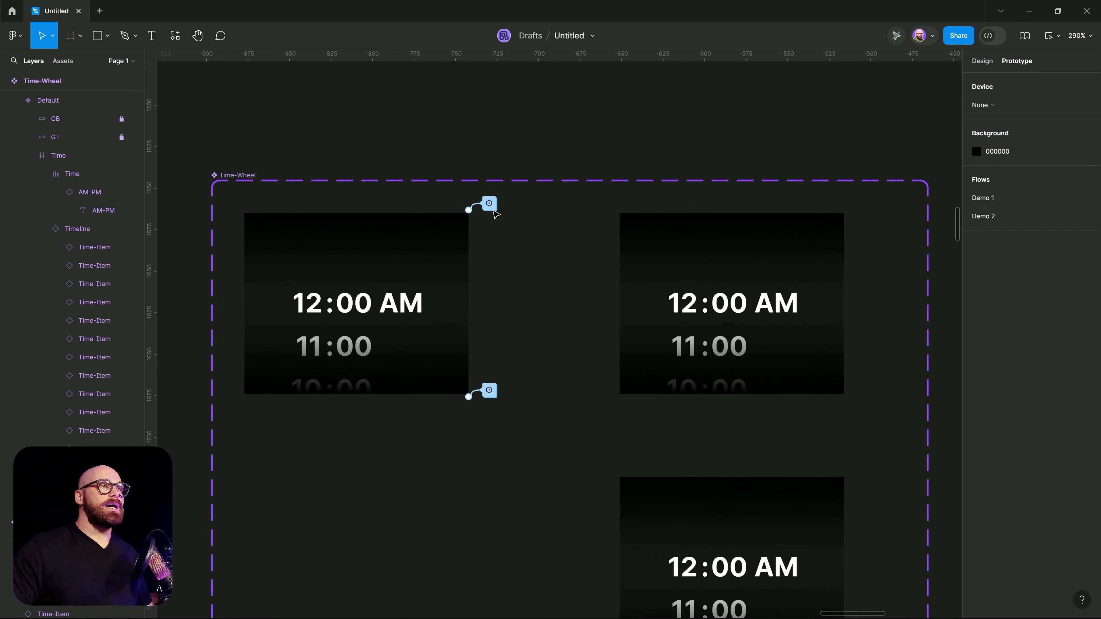
Step: Change the trigger of the Default variant's upper drag frame interaction to On drag
left_click(490, 204)
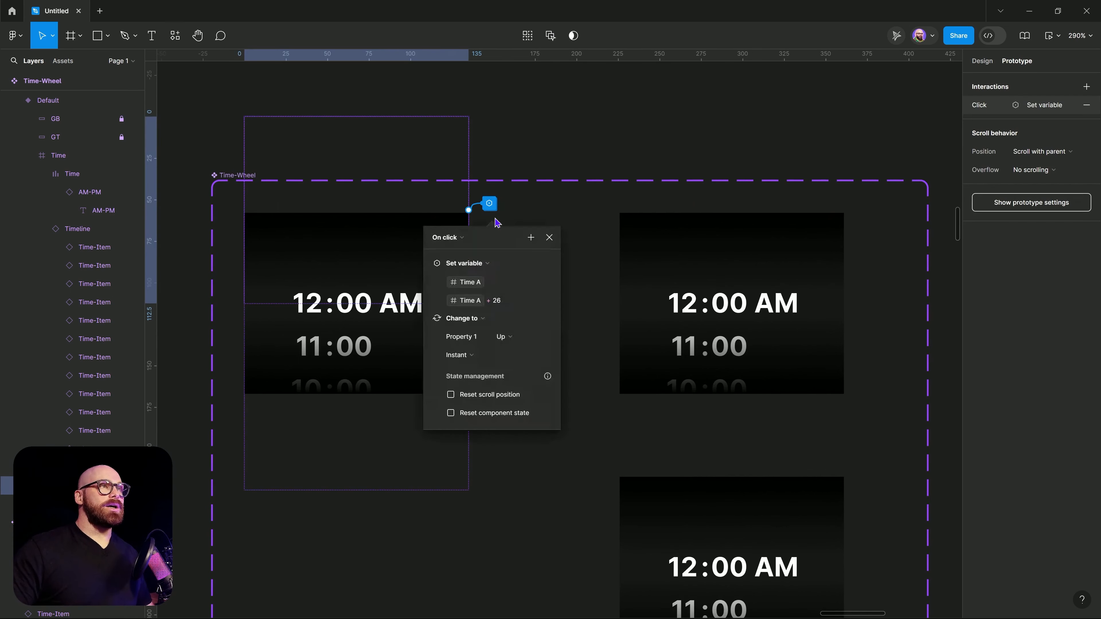
left_click(427, 318)
left_click(426, 264)
left_click(449, 238)
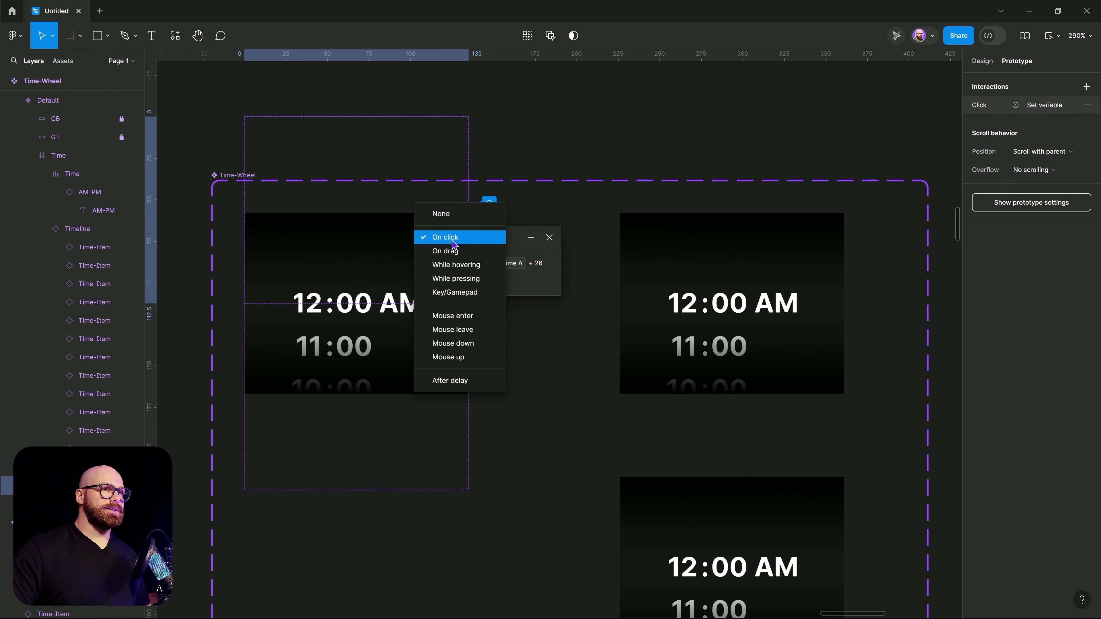
left_click(449, 250)
left_click(505, 161)
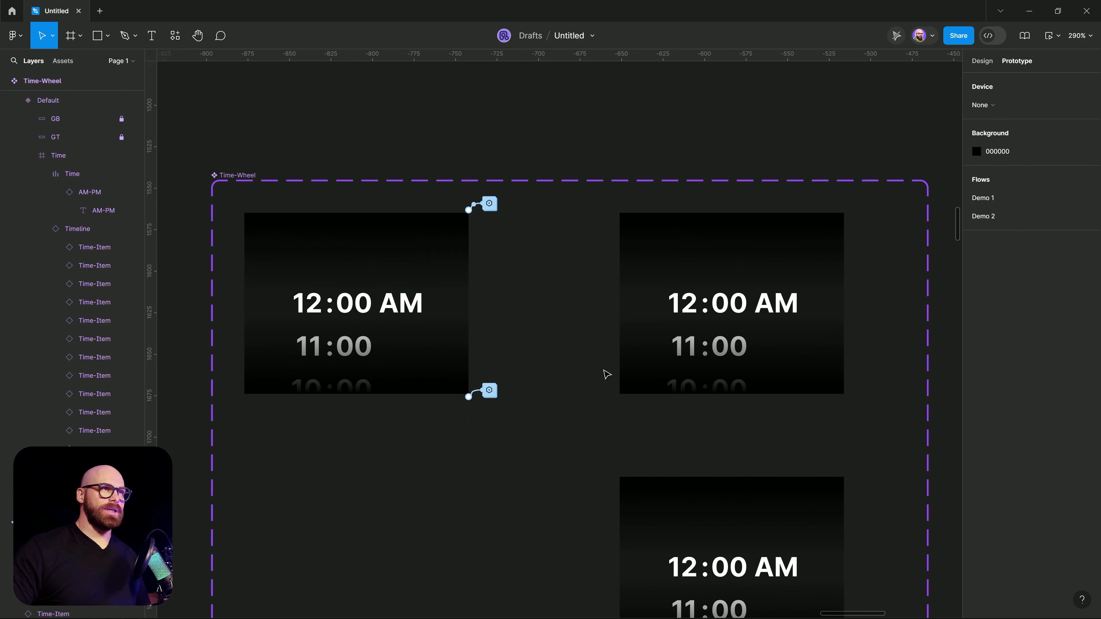
Step: Add an interaction to the Up variant with an After delay trigger of 1 ms
scroll(635, 416, "down", 1)
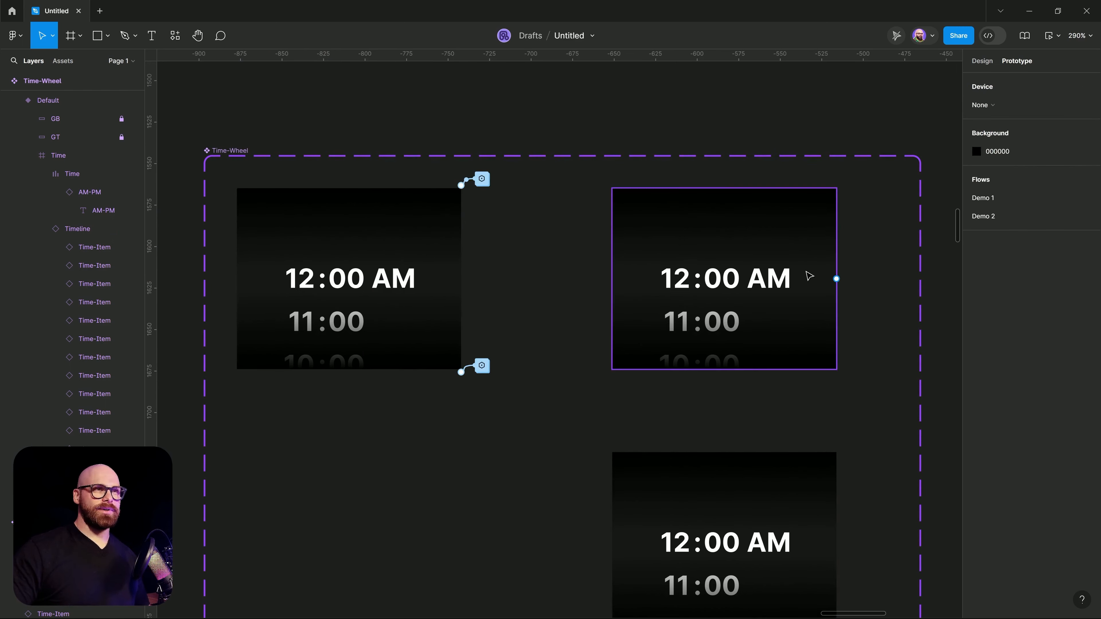
left_click(807, 273)
left_click_drag(875, 499, 715, 437)
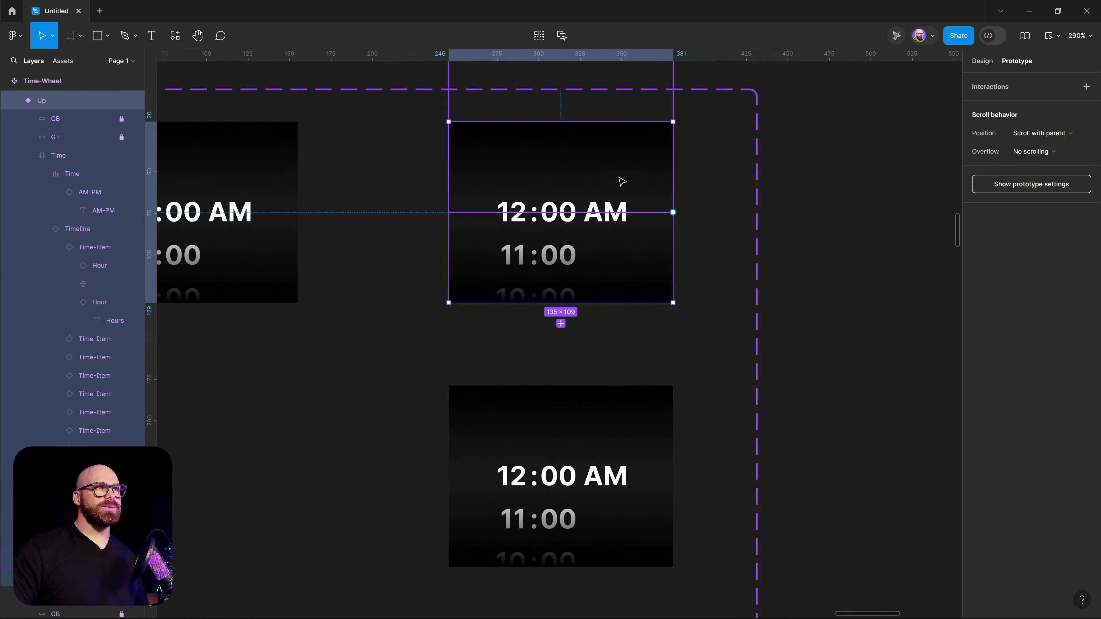
left_click_drag(620, 176, 660, 237)
left_click(660, 237)
left_click(388, 273)
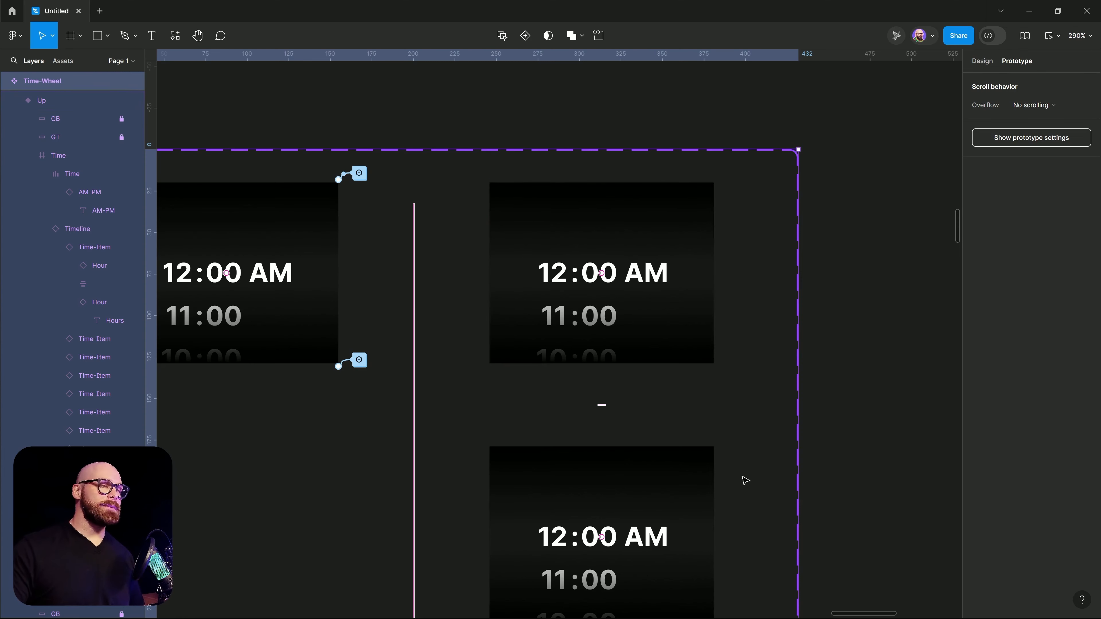
left_click(655, 238)
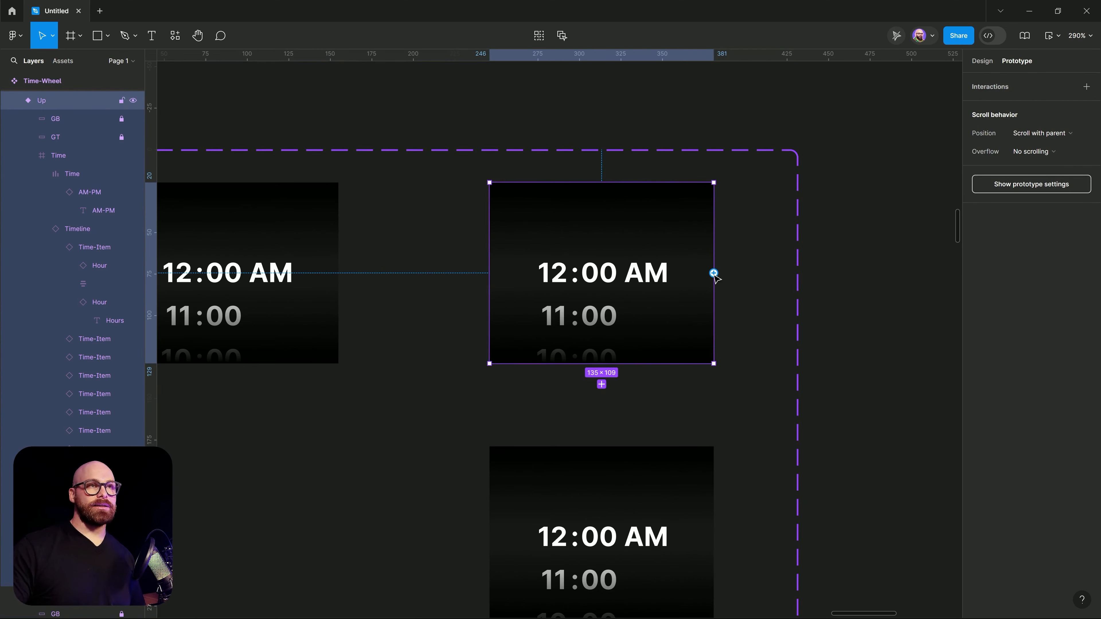
left_click_drag(713, 273, 886, 297)
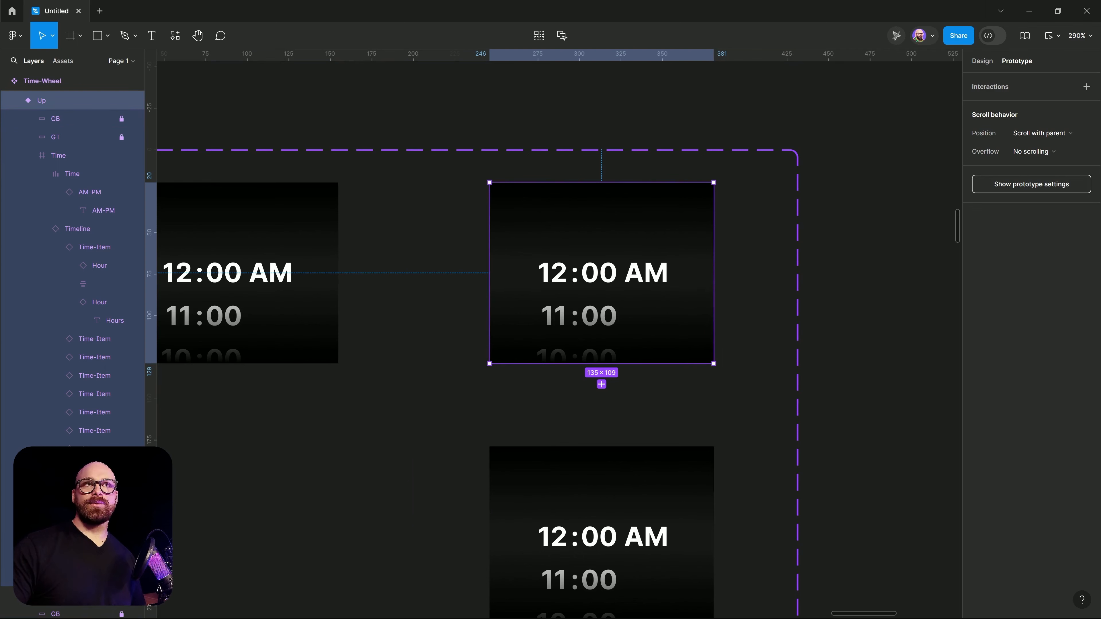
left_click(1087, 87)
left_click(863, 104)
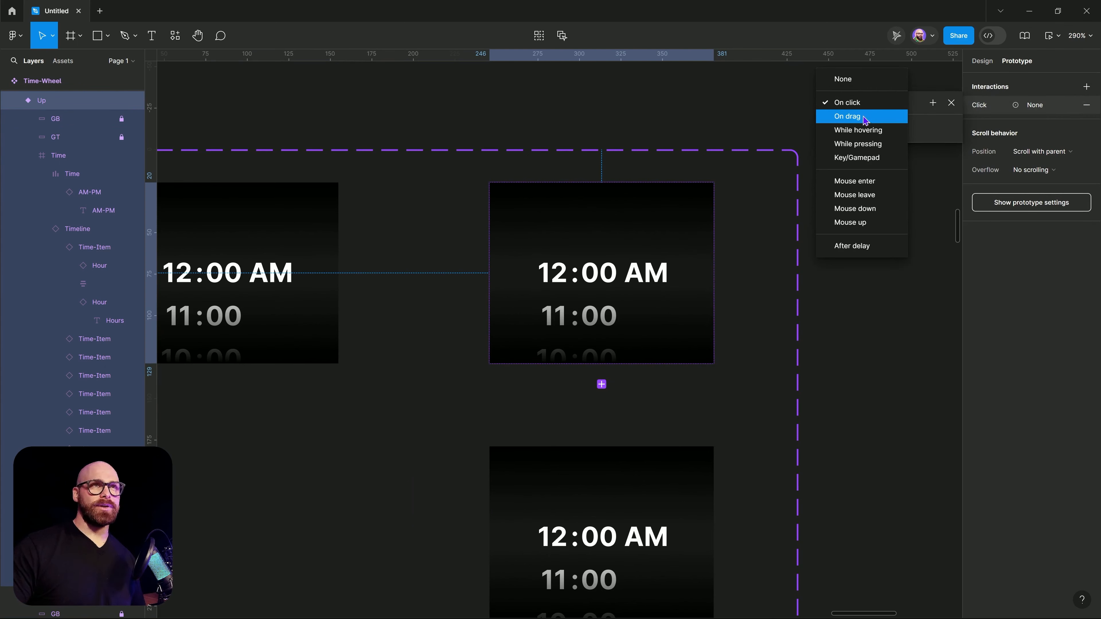
left_click(881, 248)
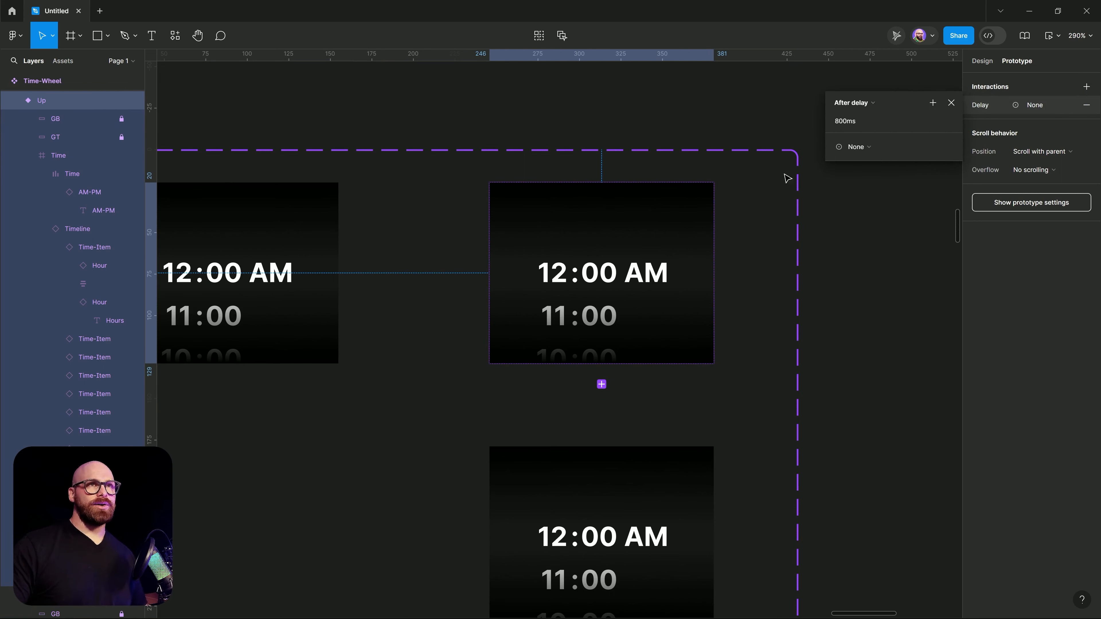
left_click(840, 120)
type("1")
key("Return")
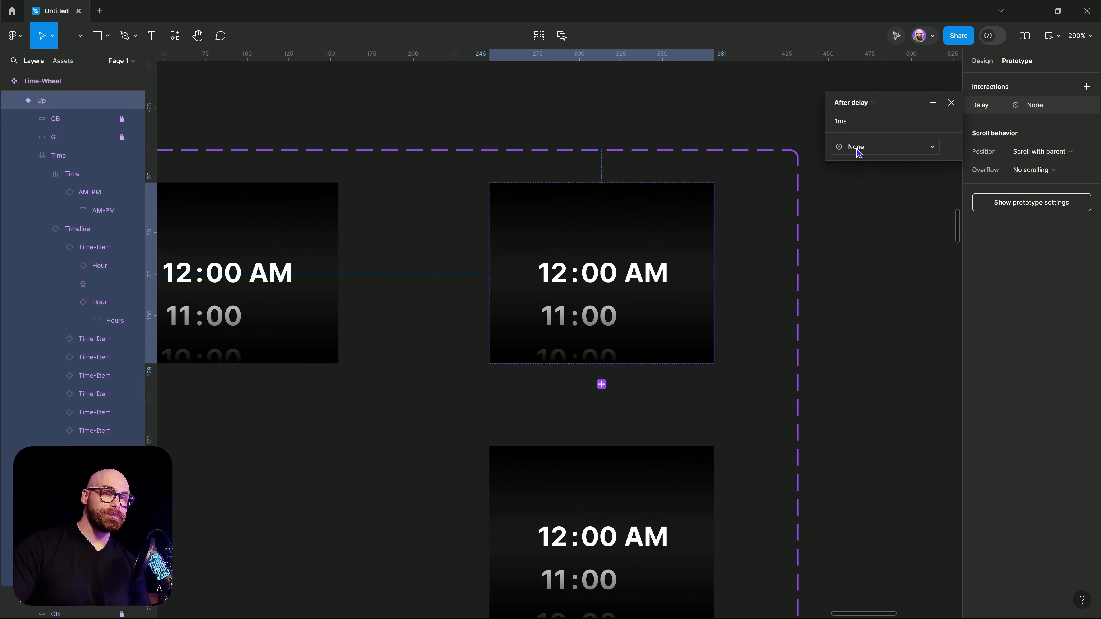
Step: Give the Up variant's delayed interaction a Set variable action that sets Time B to Time B + 26
left_click(857, 150)
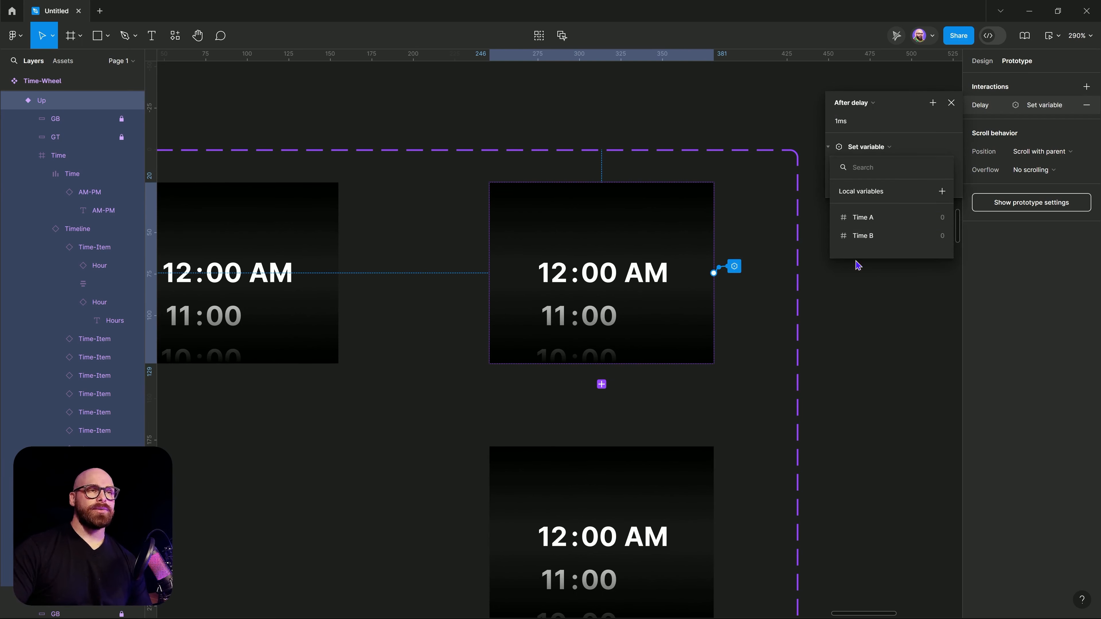
left_click(891, 244)
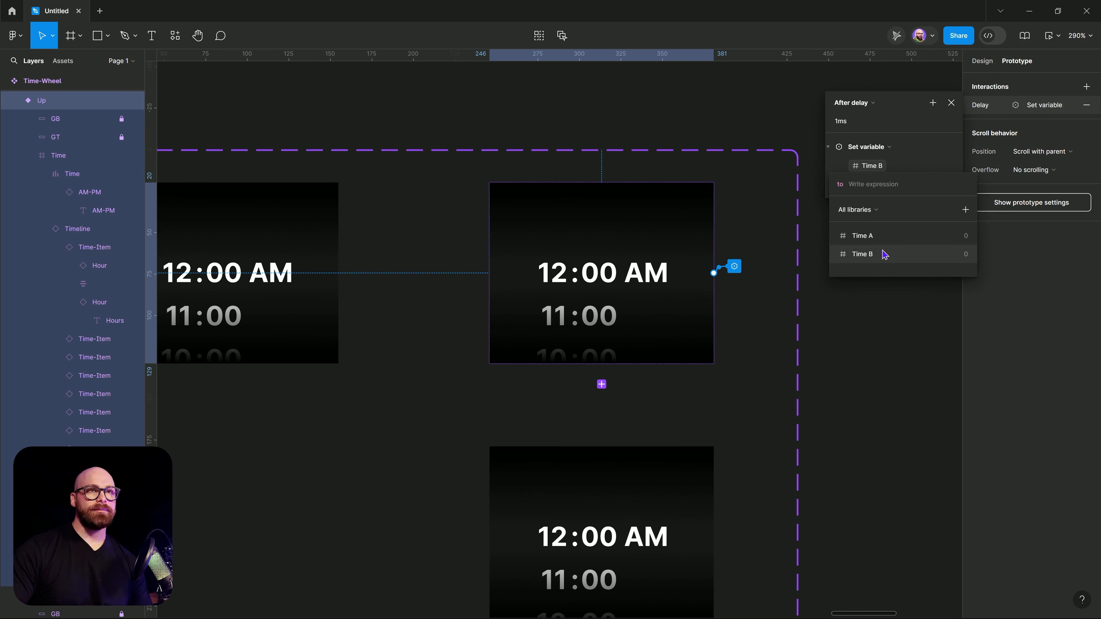
left_click(885, 254)
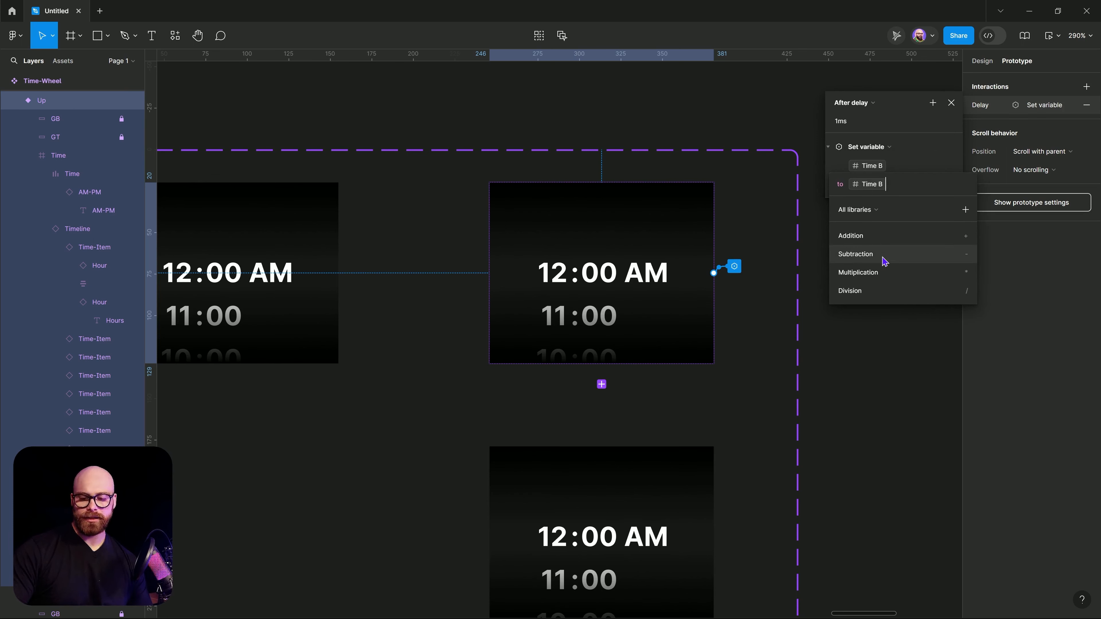
type("+ ")
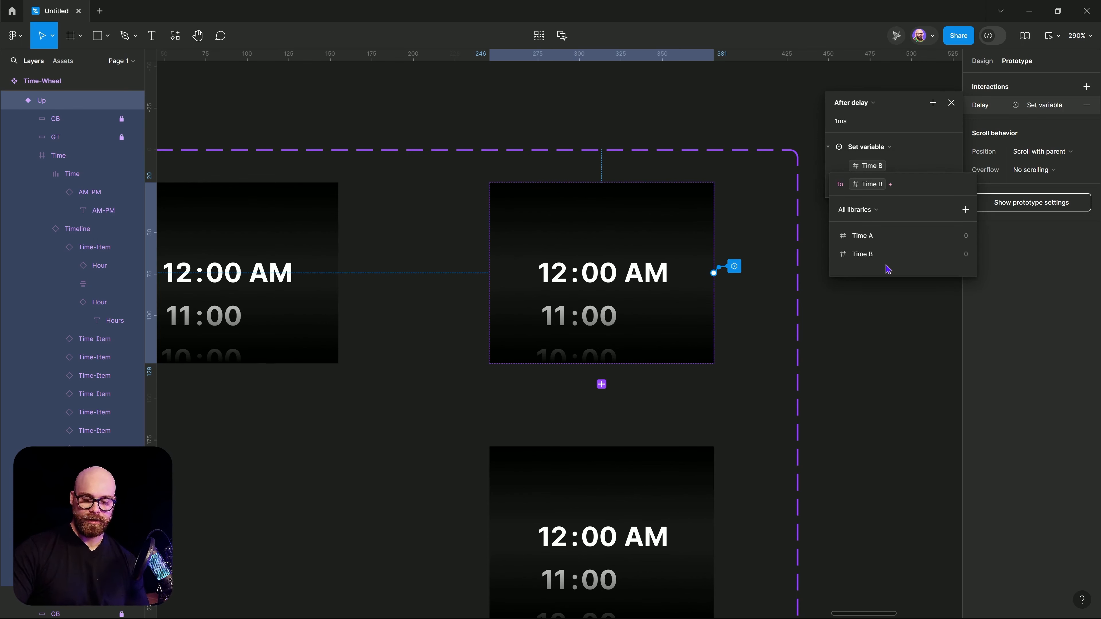
type("26")
key("Return")
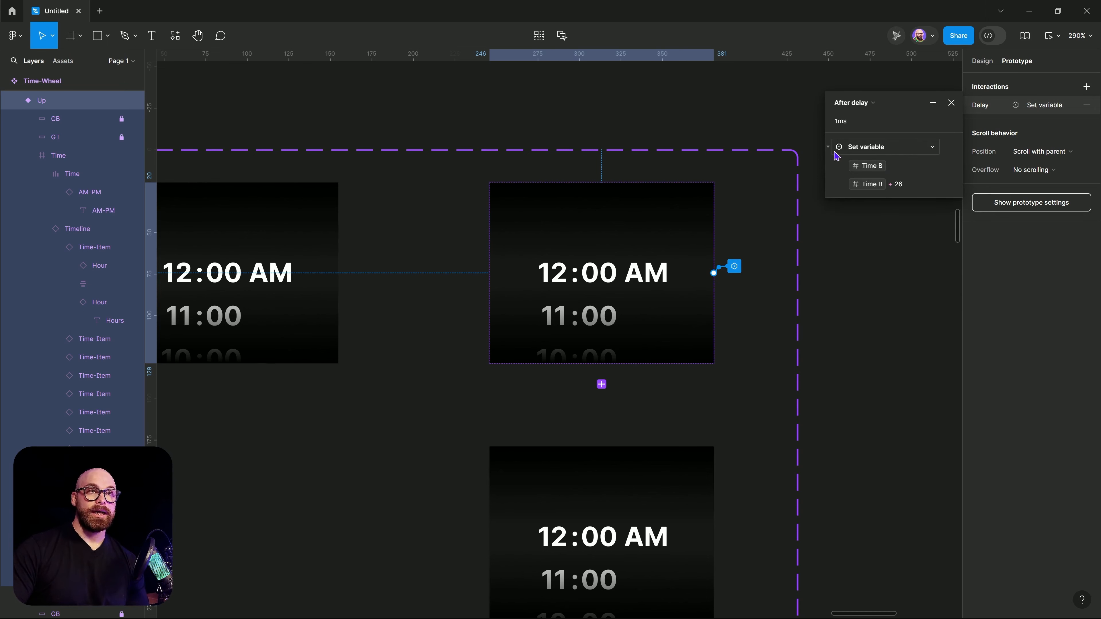
Step: Add a Change to action to the Up variant's delayed interaction, targeting the Default variant with Smart animate
left_click(932, 103)
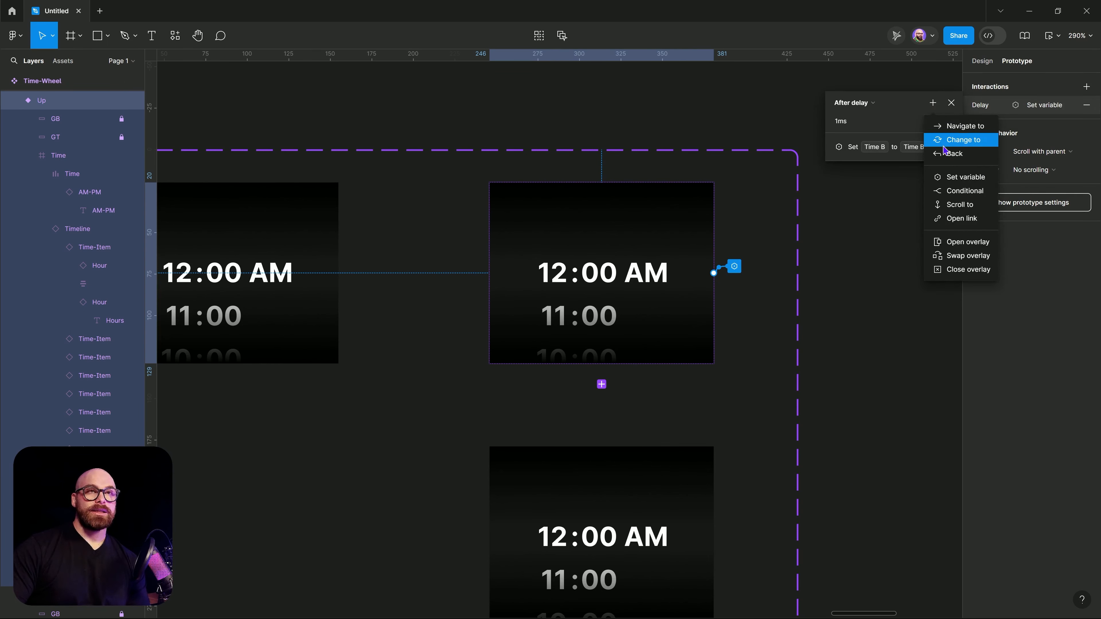
left_click(945, 144)
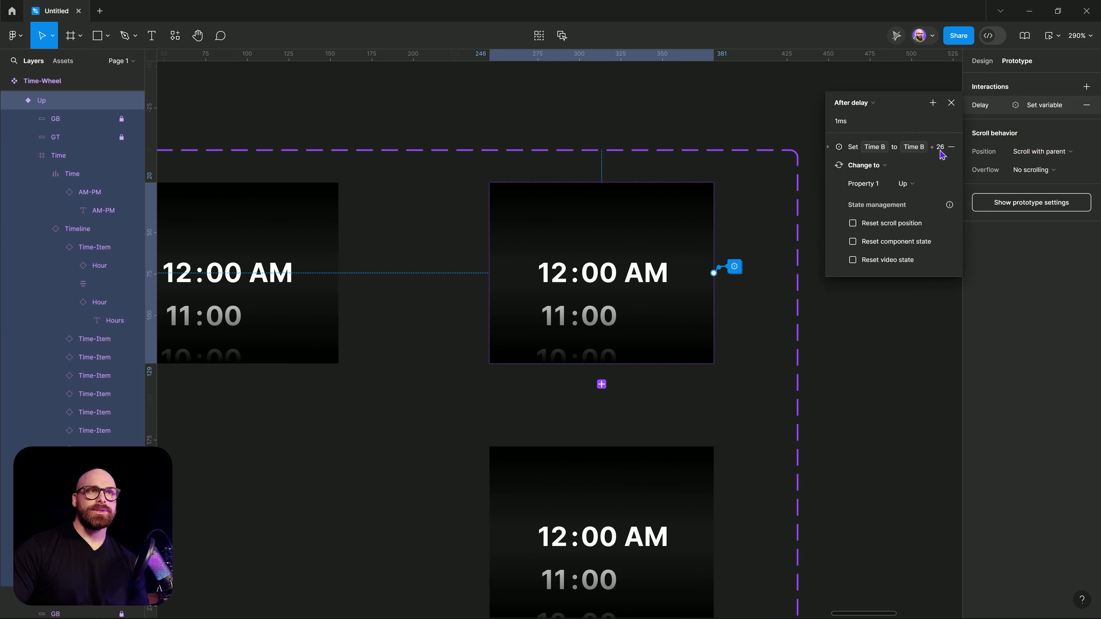
left_click(831, 167)
left_click(830, 167)
left_click(905, 184)
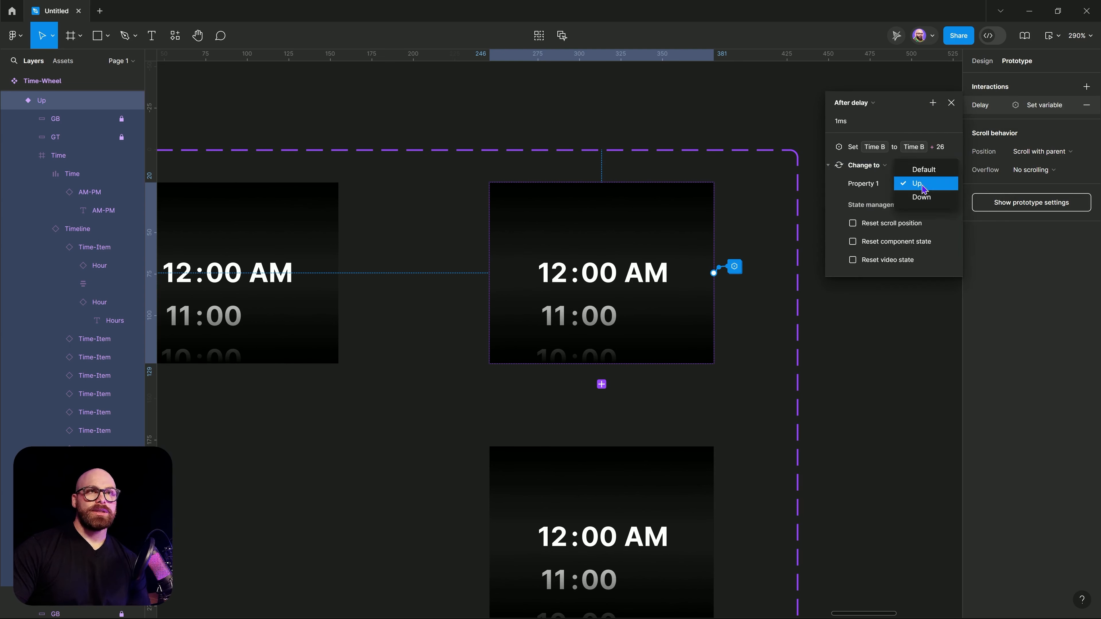
left_click(923, 170)
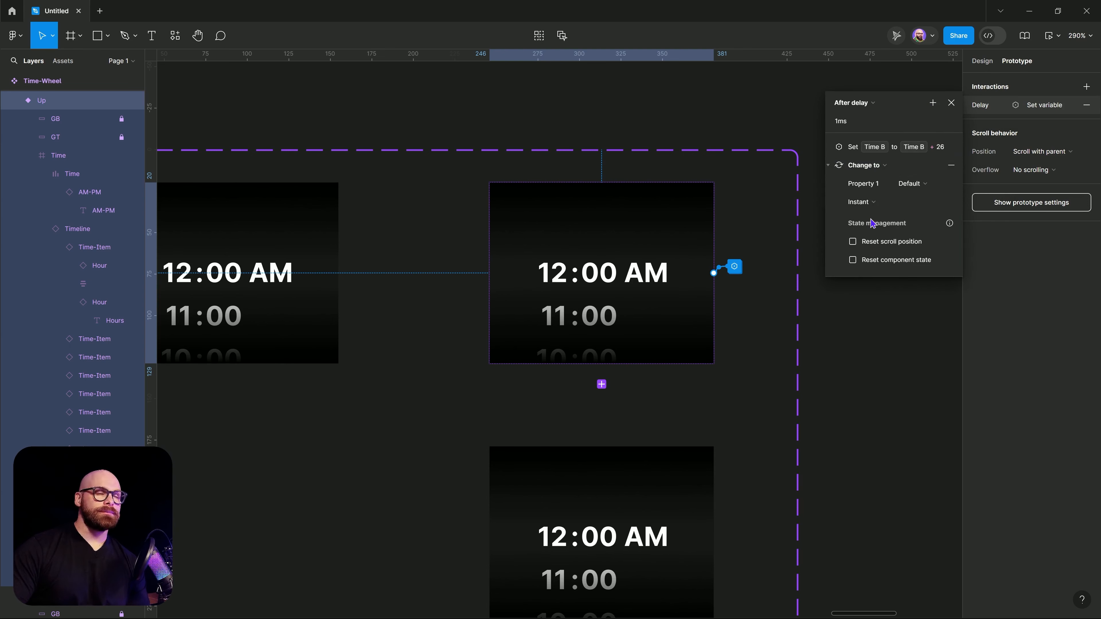
left_click(861, 202)
left_click(871, 230)
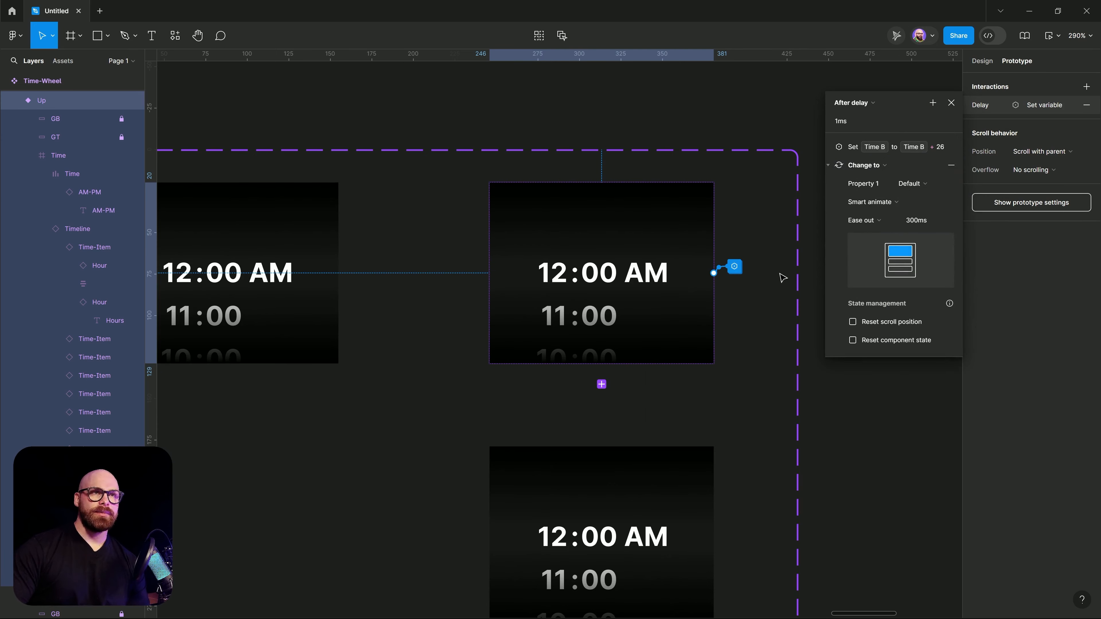
left_click(469, 313)
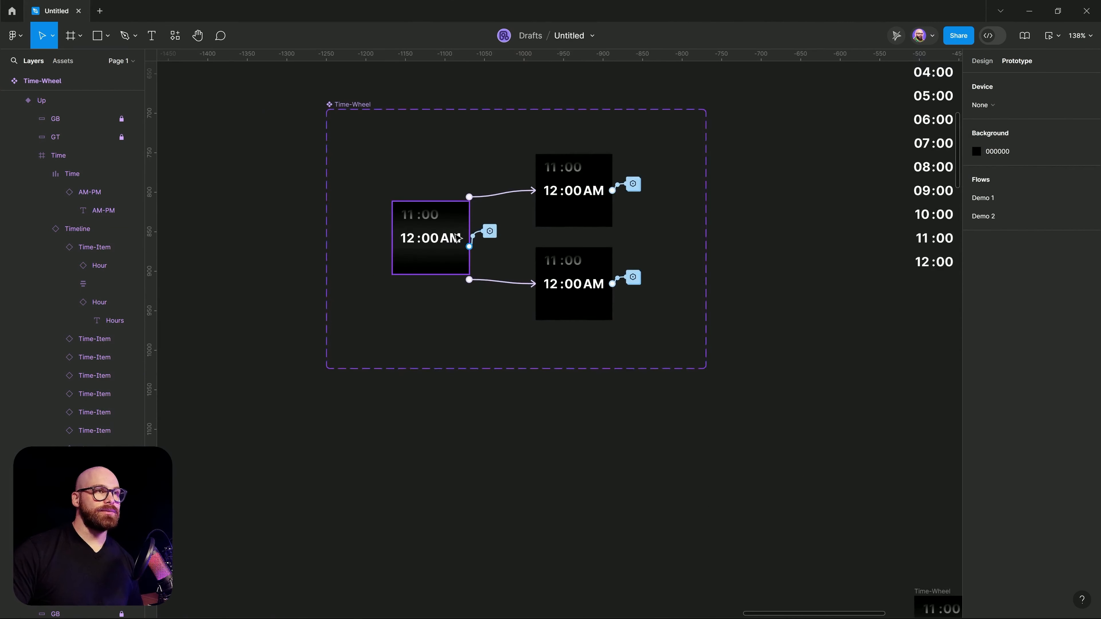
Step: Examine the delayed interactions on the variants of the other, already wired Time-Wheel component
left_click(488, 232)
left_click(702, 179)
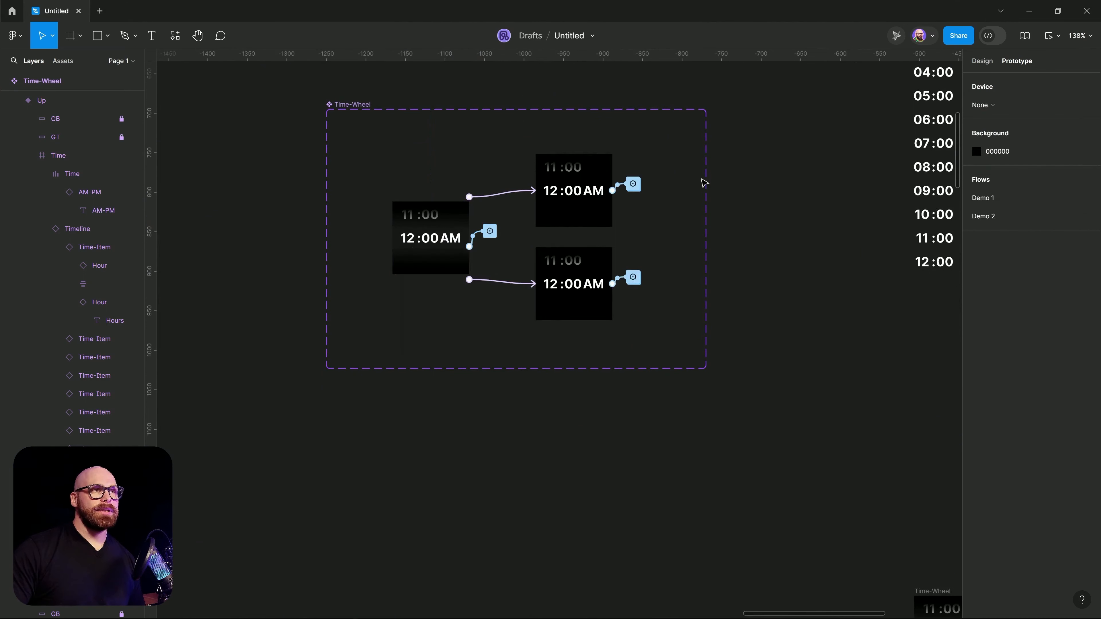
left_click(489, 231)
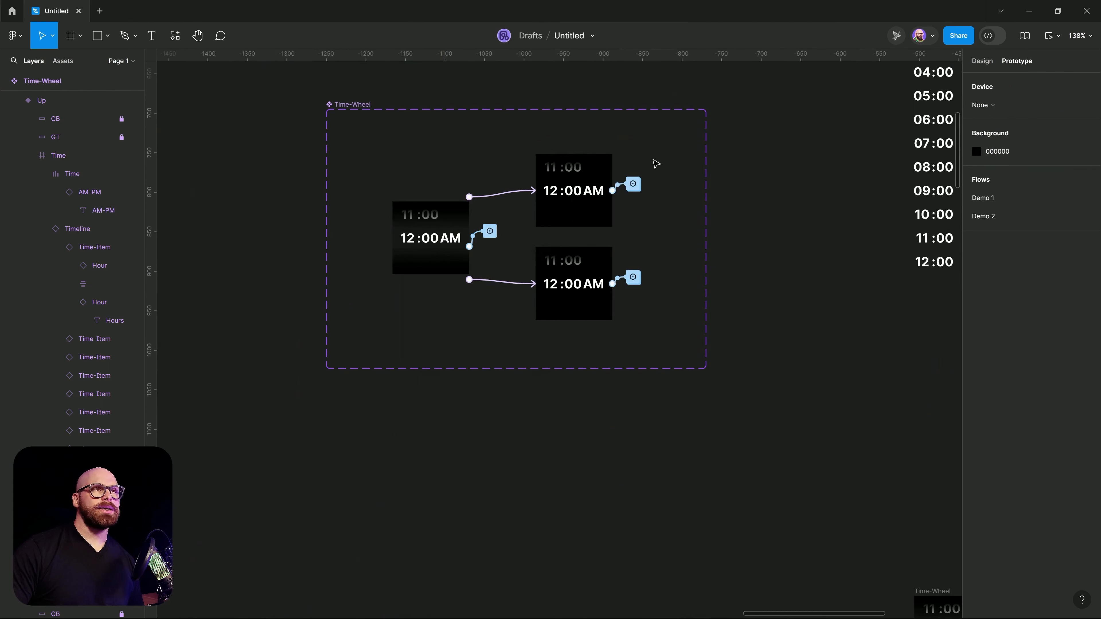
left_click(657, 163)
left_click(633, 184)
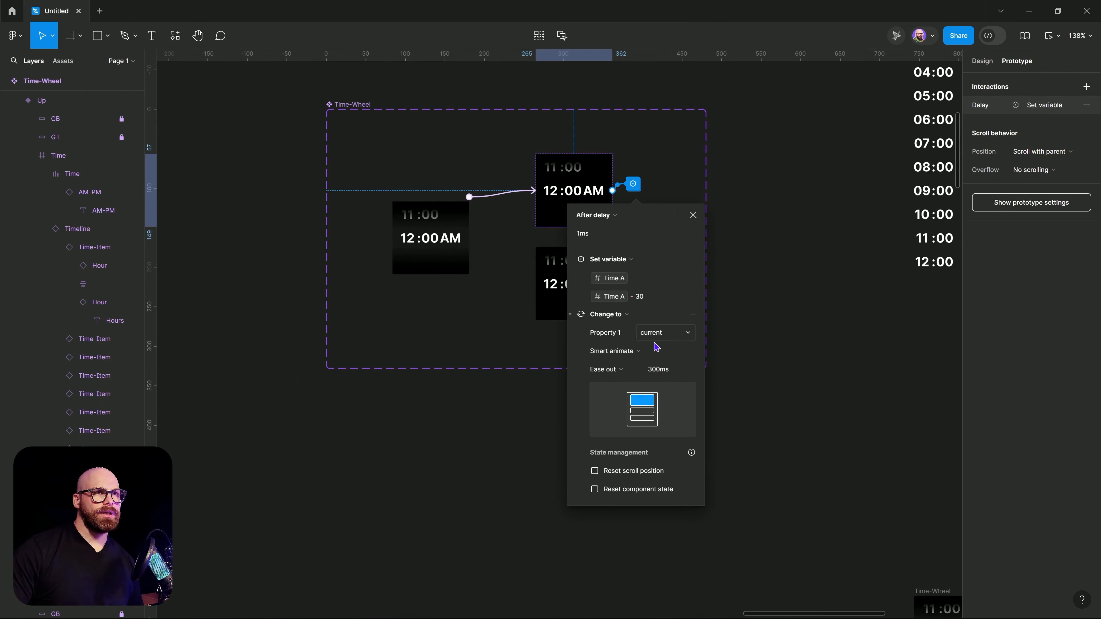
left_click(808, 498)
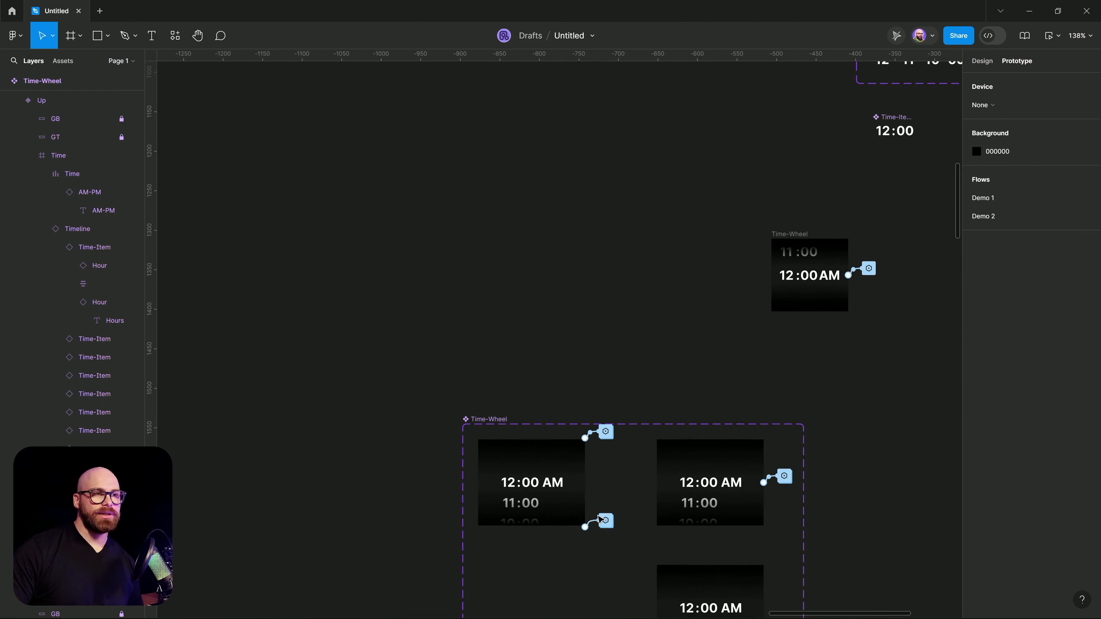
Step: Remove the Set variable actions from the Default variant's lower and upper drag frame interactions, keeping their Change to actions
left_click(605, 521)
scroll(555, 192, "down", 5)
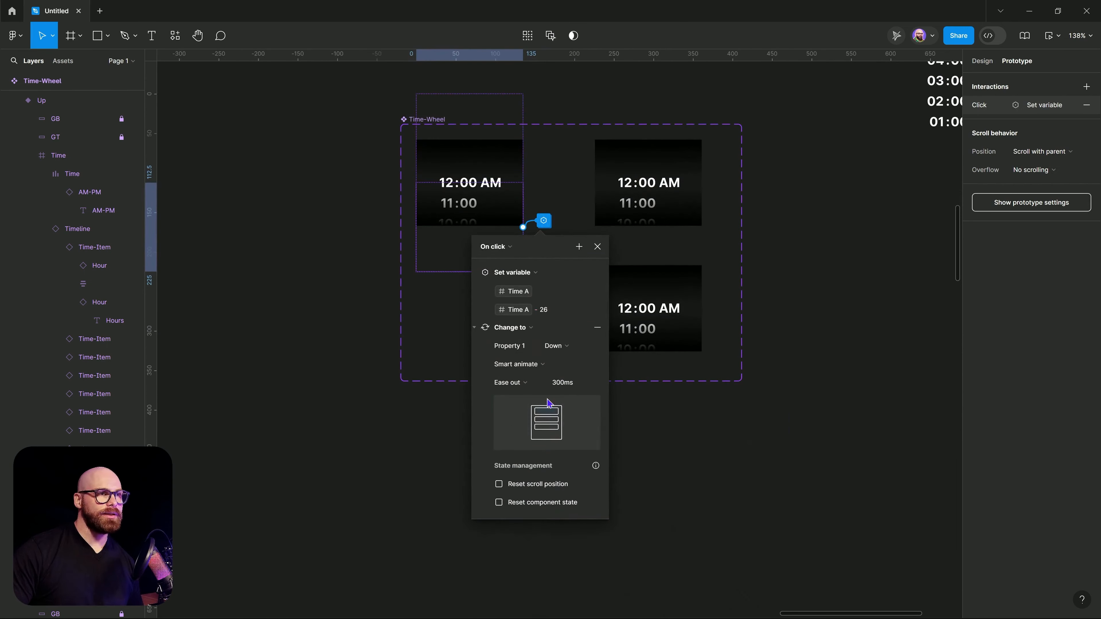
left_click(597, 272)
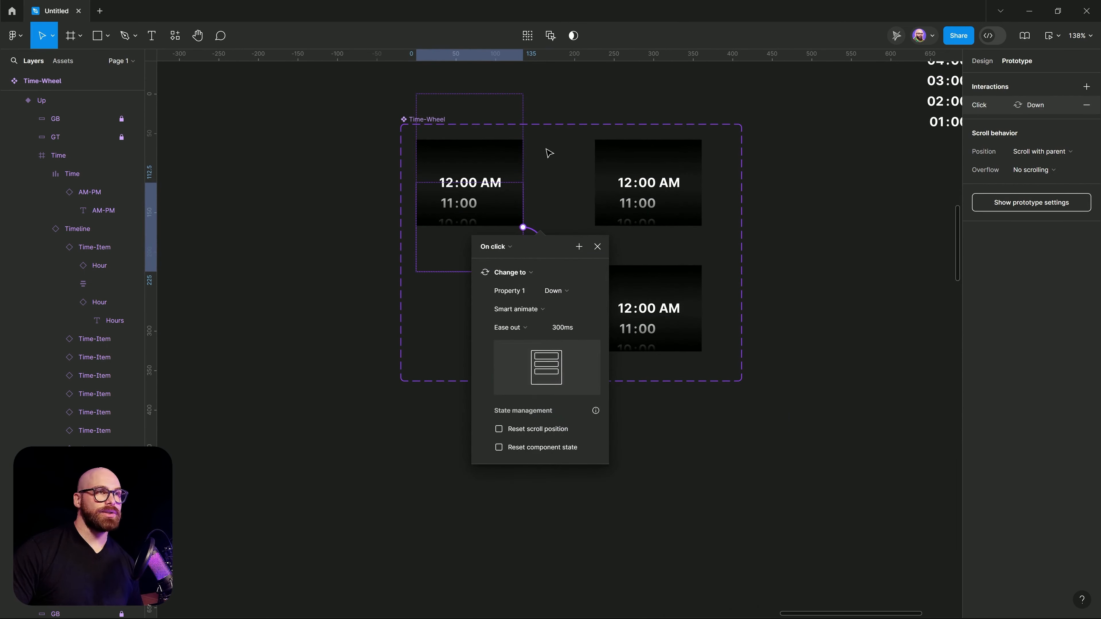
key("Escape")
left_click(544, 131)
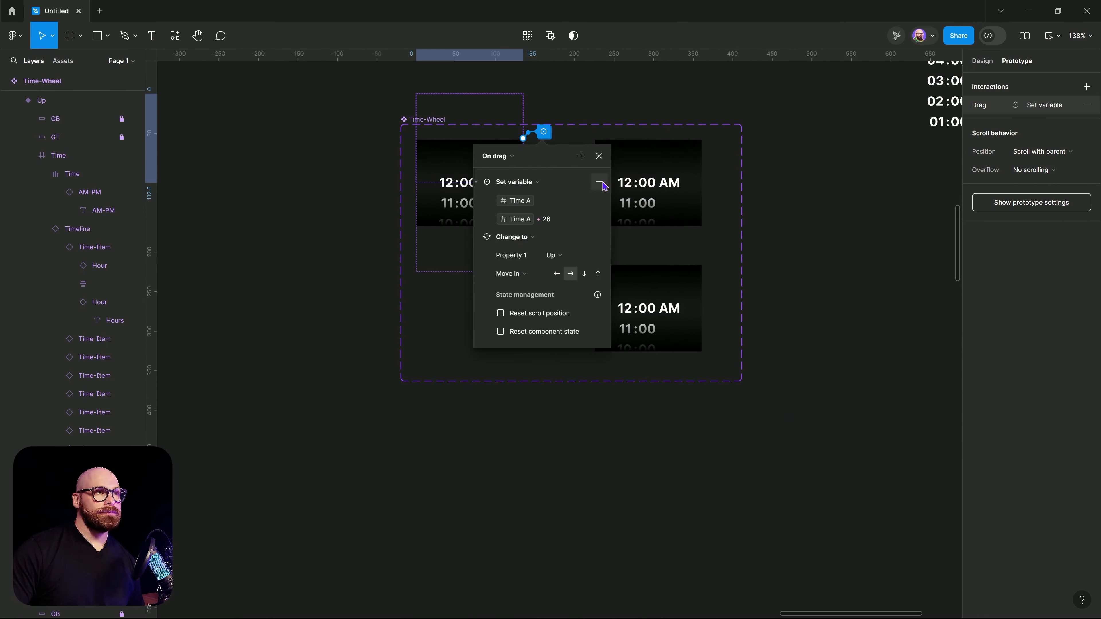
left_click(599, 182)
key("Escape")
Step: Add an interaction to the Default variant with an After delay trigger of 1 ms
left_click(475, 177)
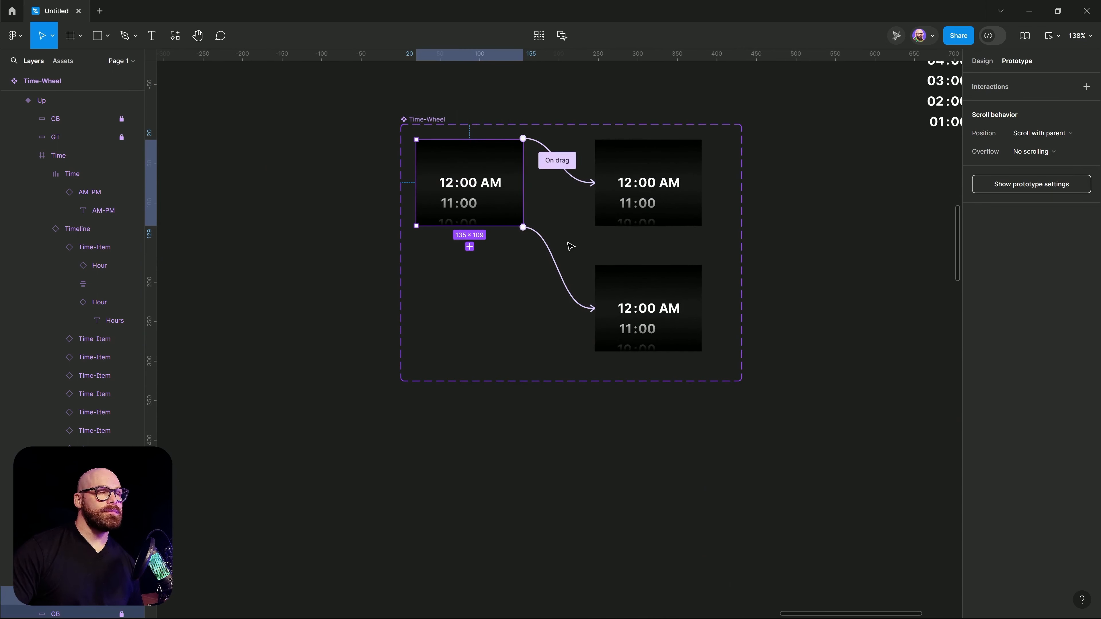
scroll(499, 245, "up", 2)
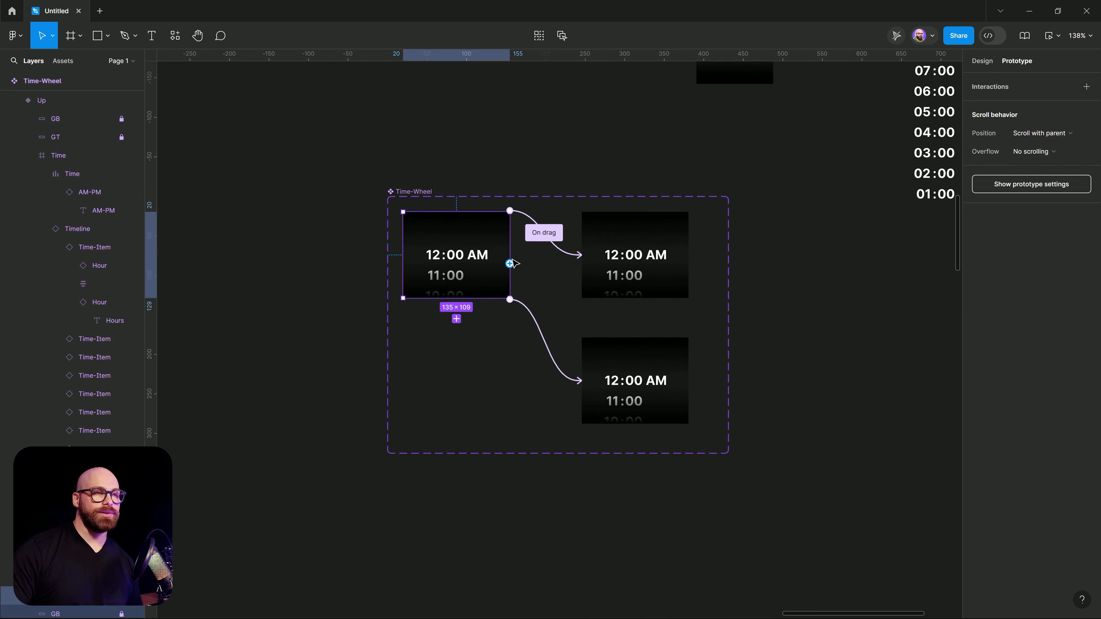
left_click(1086, 87)
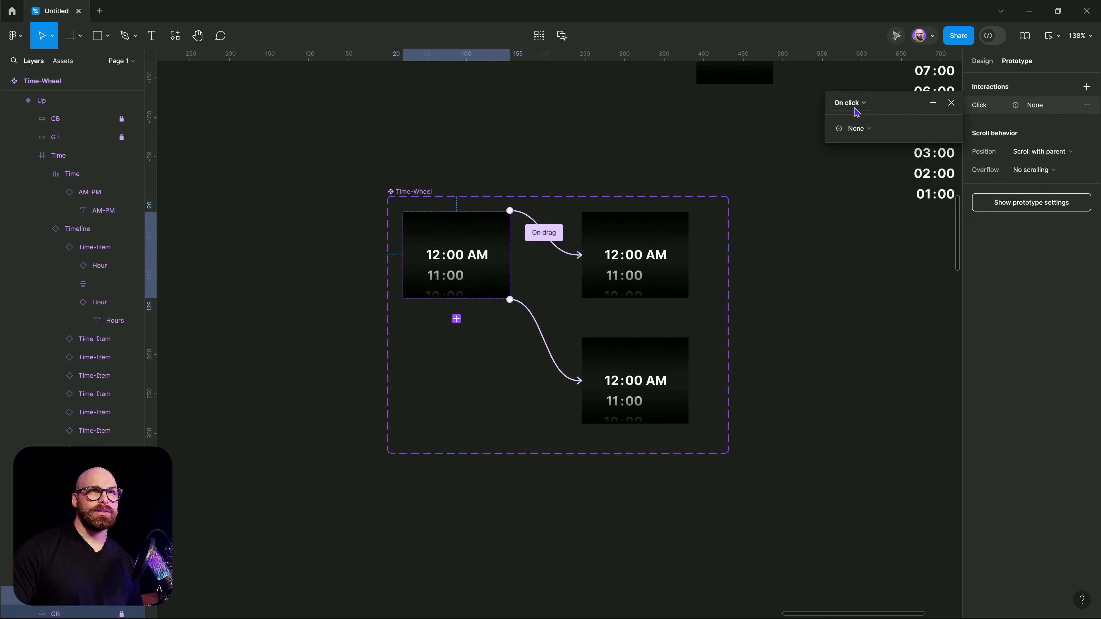
left_click(864, 104)
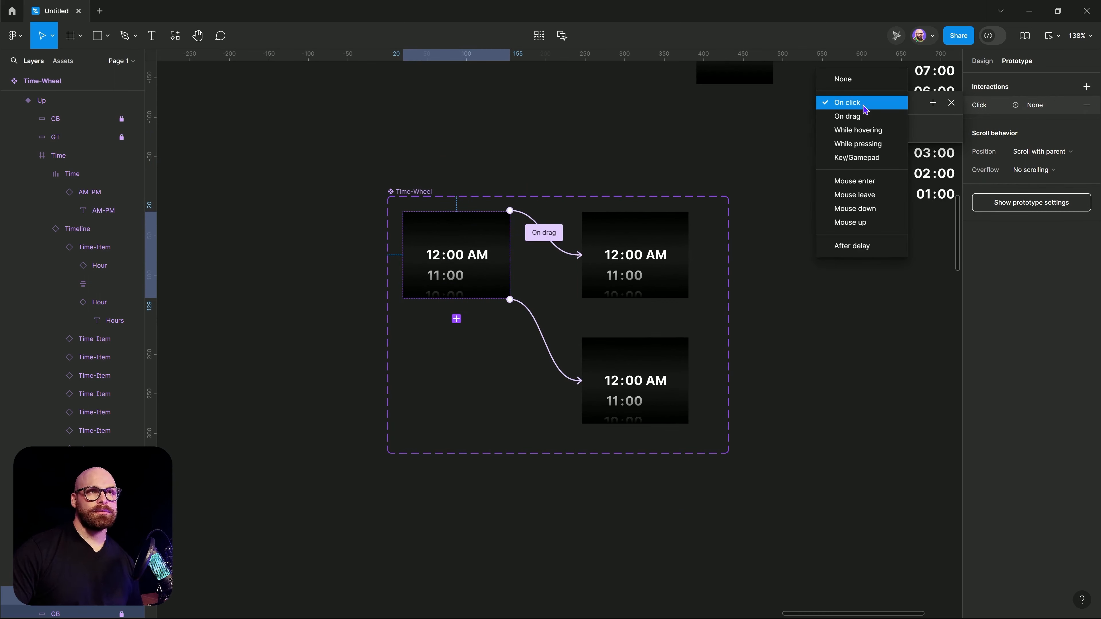
left_click(868, 247)
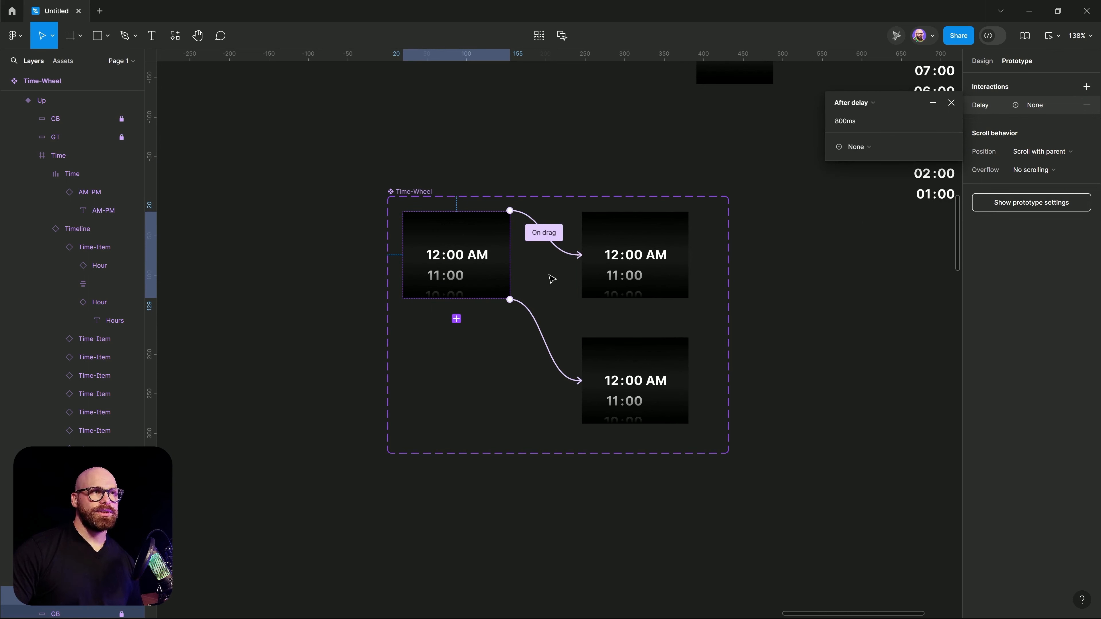
left_click(862, 125)
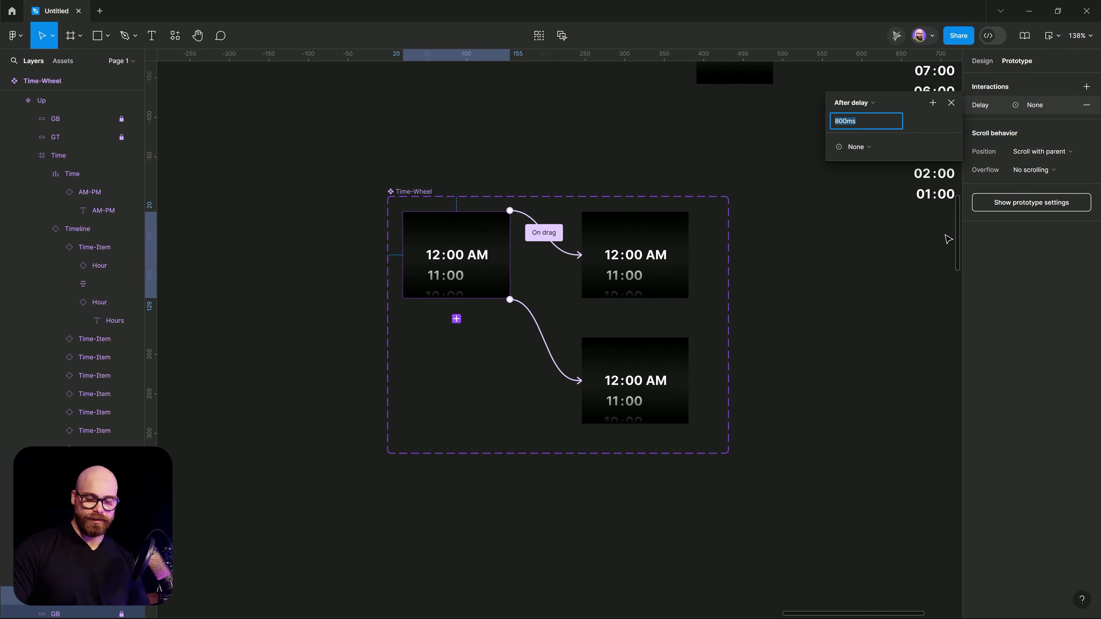
type("1")
key("Return")
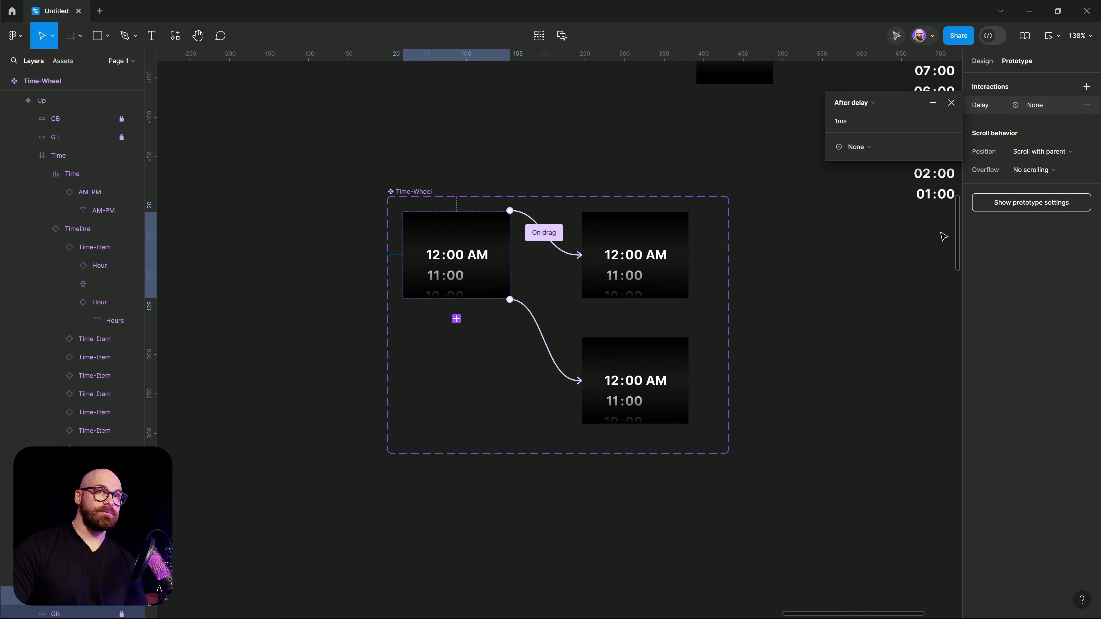
Step: Make the Default variant's delayed interaction set Time B to Time A, and move that variant down about 69 px, between the other two
left_click(867, 148)
left_click(874, 222)
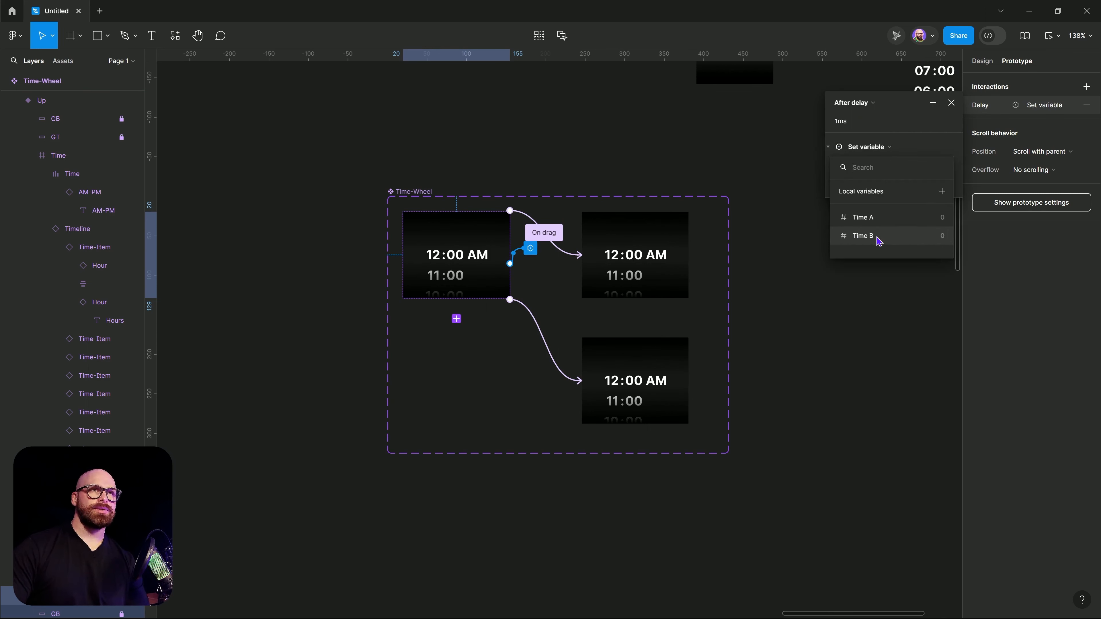
left_click(874, 237)
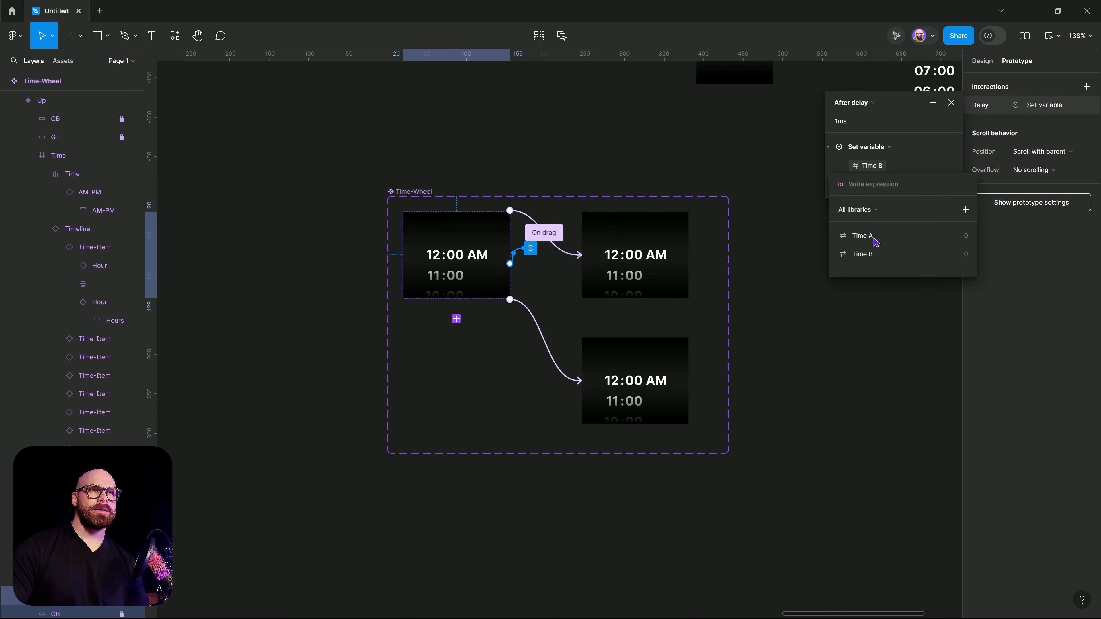
left_click(876, 237)
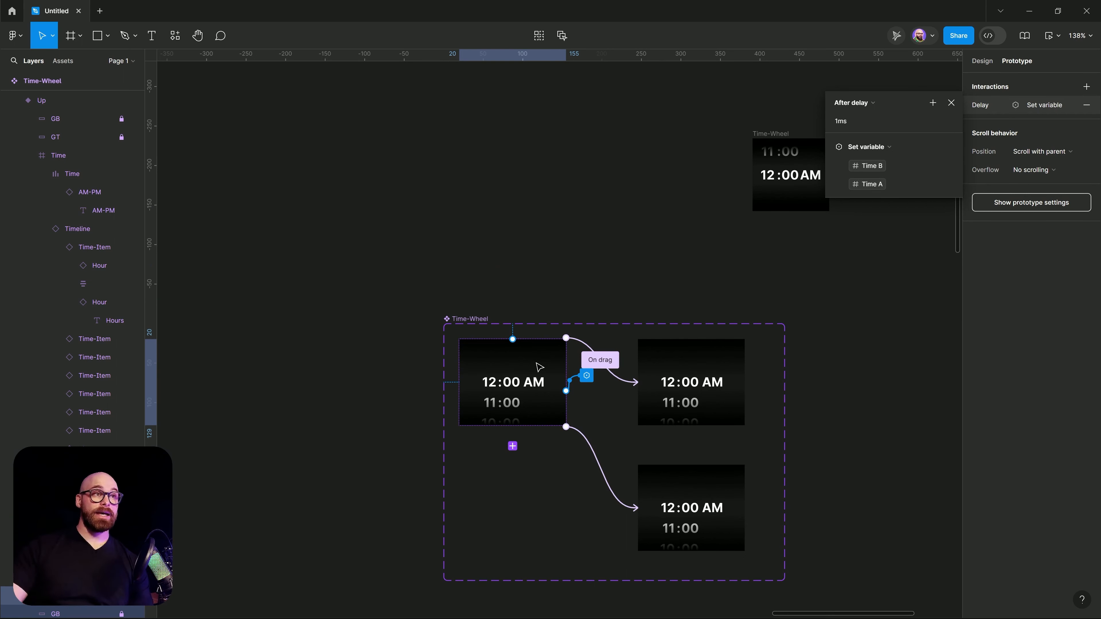
left_click(512, 254)
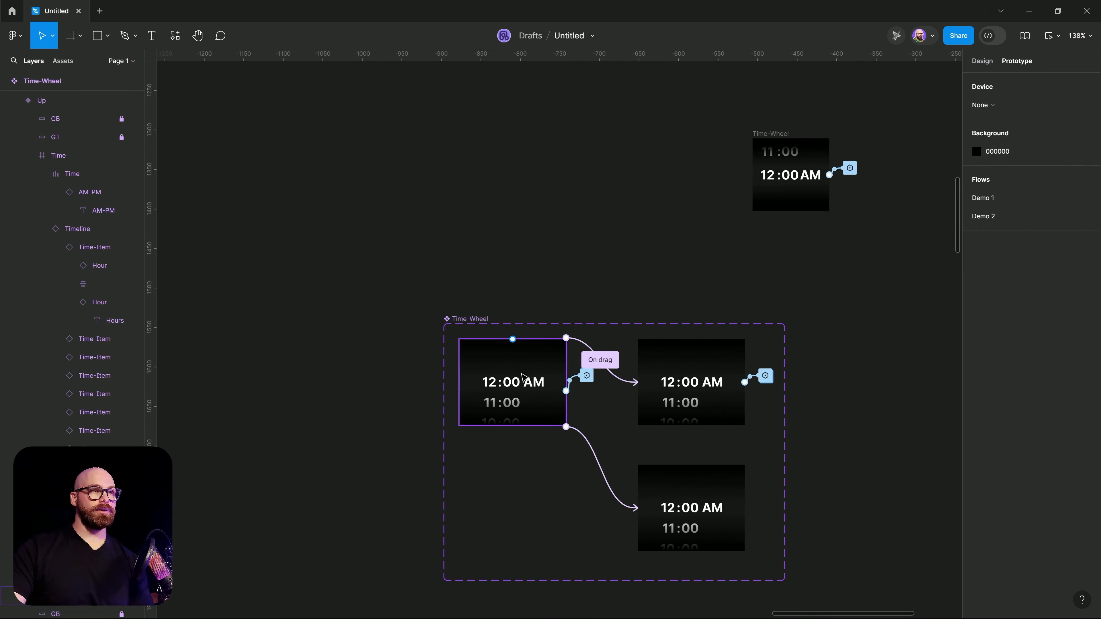
left_click(534, 401)
left_click_drag(526, 390, 526, 444)
Step: Change the Set variable action in the Up variant's delayed interaction to set Time A to Time A + 26
left_click(658, 378)
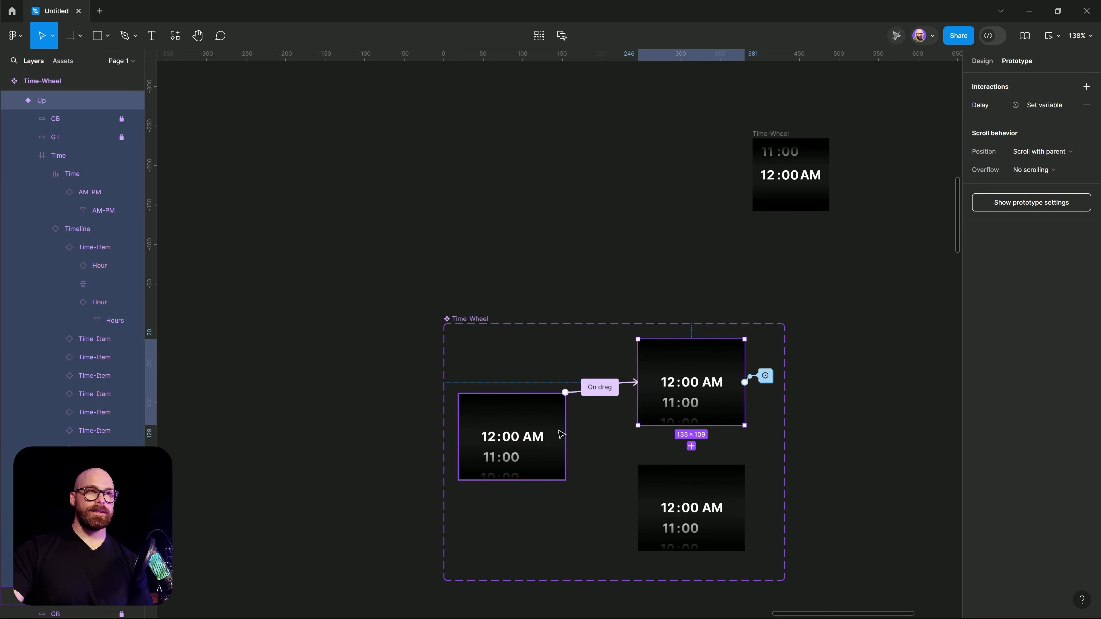
left_click(765, 376)
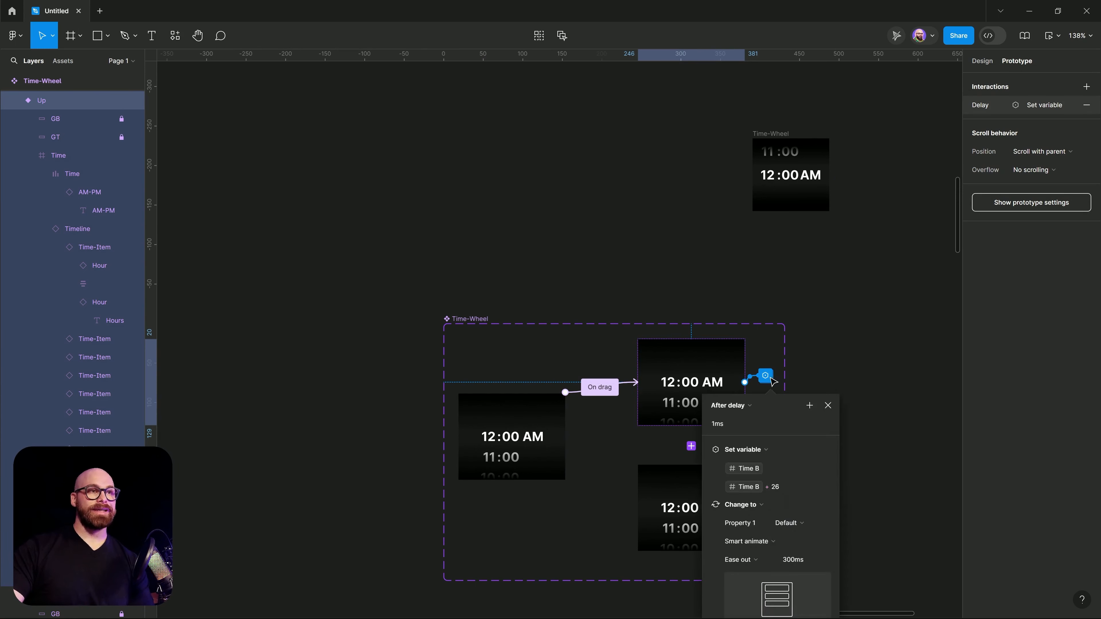
left_click(746, 470)
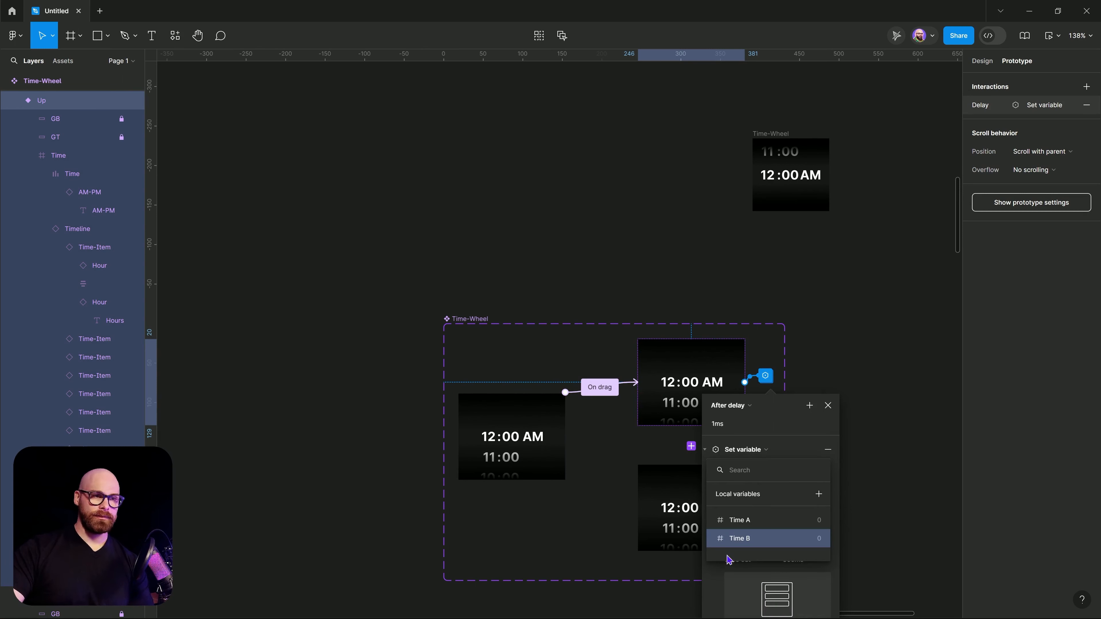
left_click(739, 520)
left_click(744, 487)
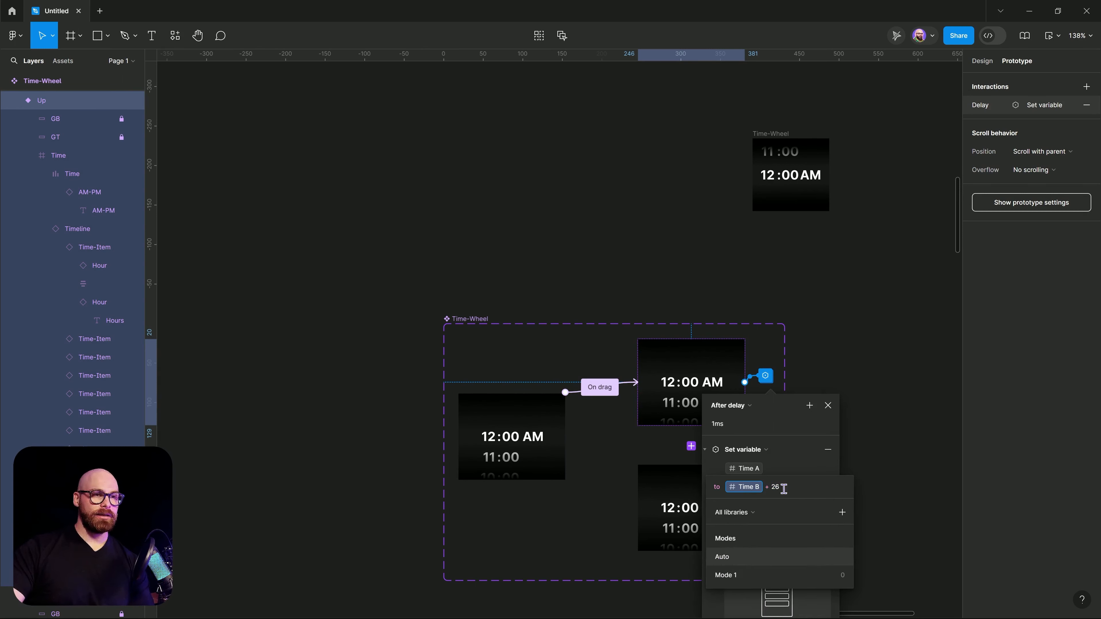
left_click(870, 474)
left_click(745, 490)
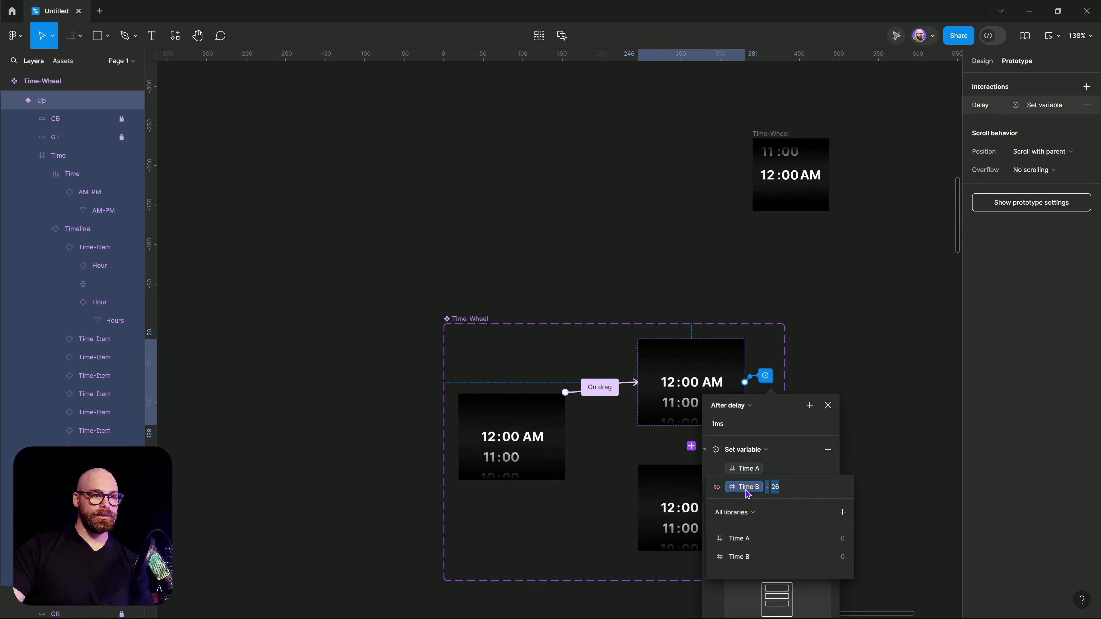
left_click(741, 538)
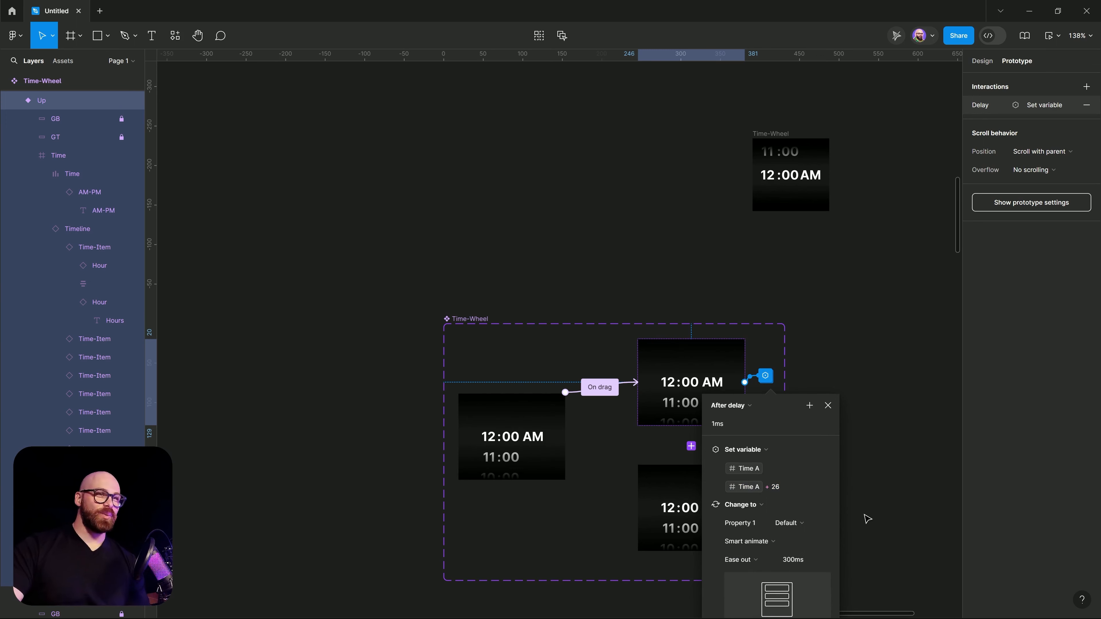
left_click(907, 485)
scroll(848, 477, "down", 3)
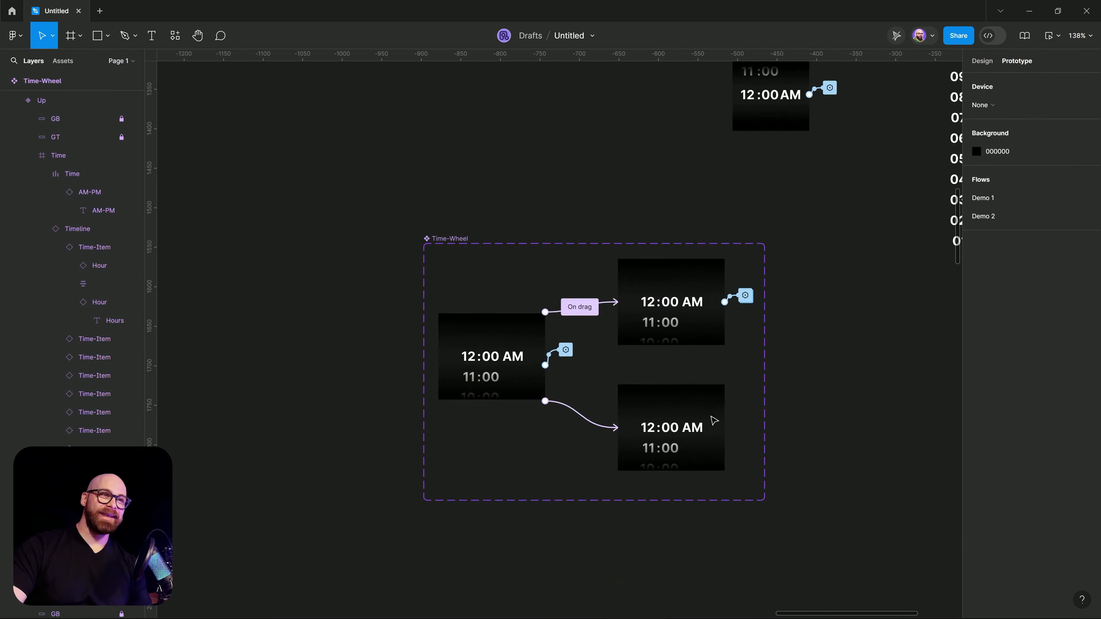
Step: Review the Set variable and Change to actions in the Up variant's delayed interaction
left_click(735, 432)
left_click(716, 303)
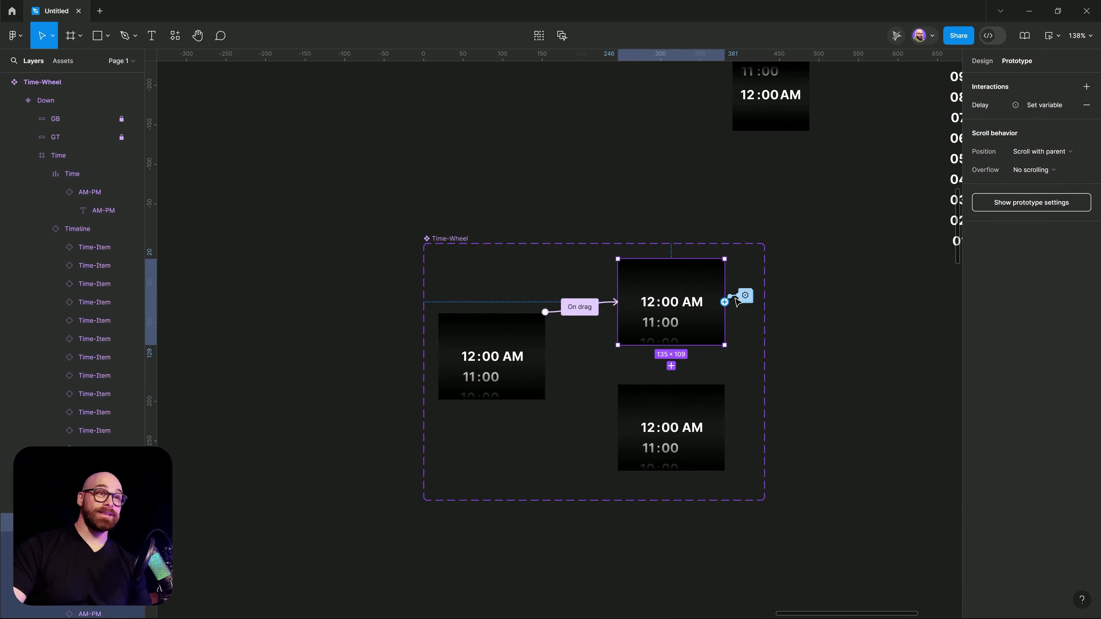
left_click(746, 295)
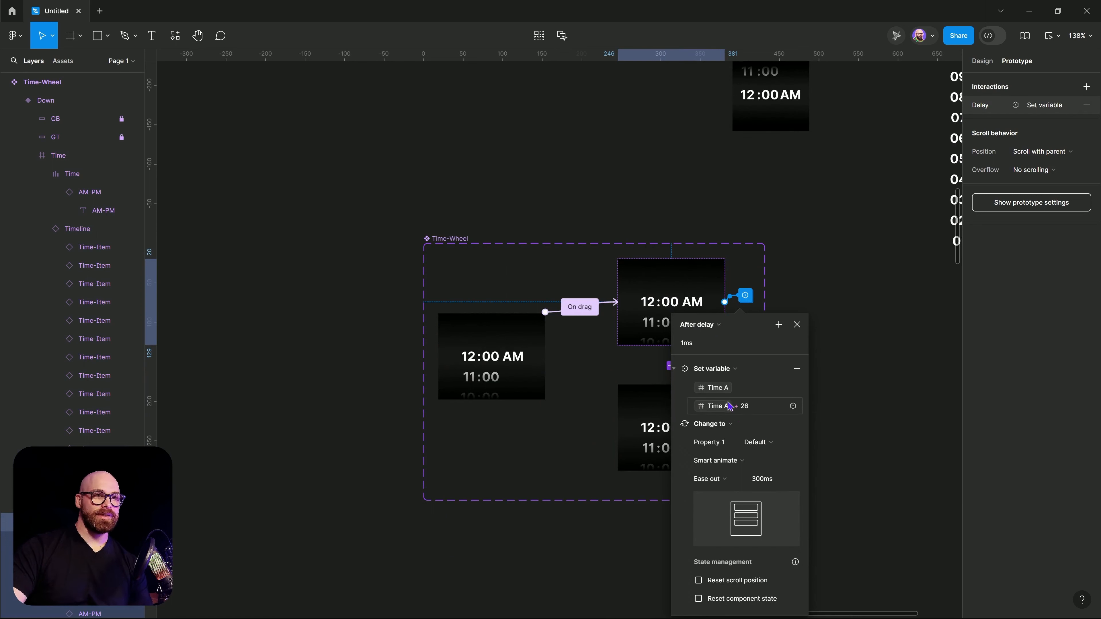
left_click(675, 425)
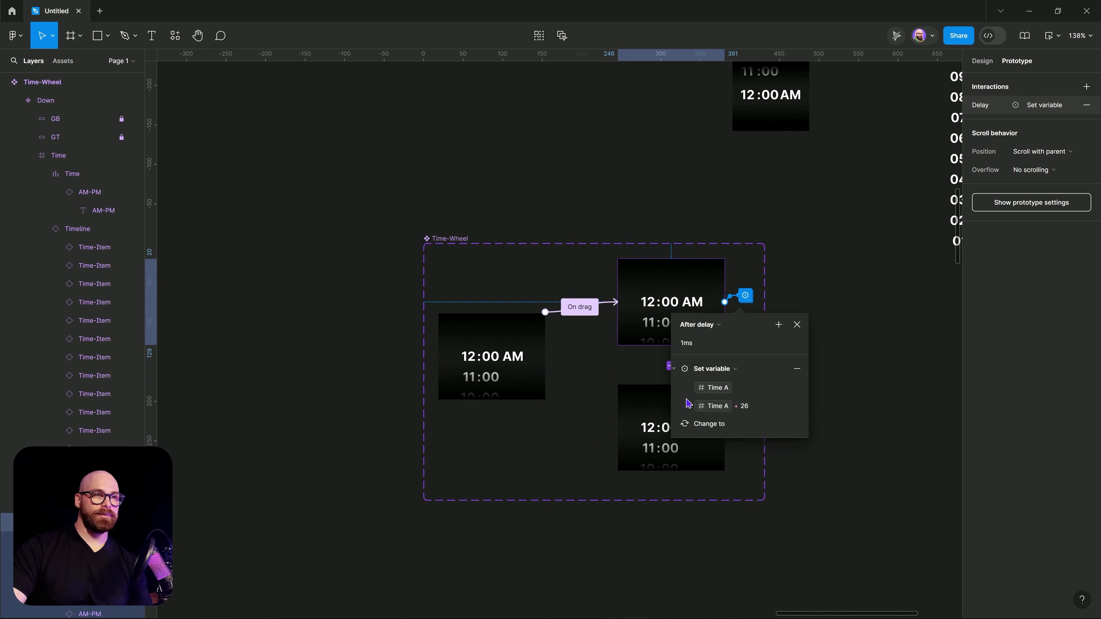
left_click(674, 369)
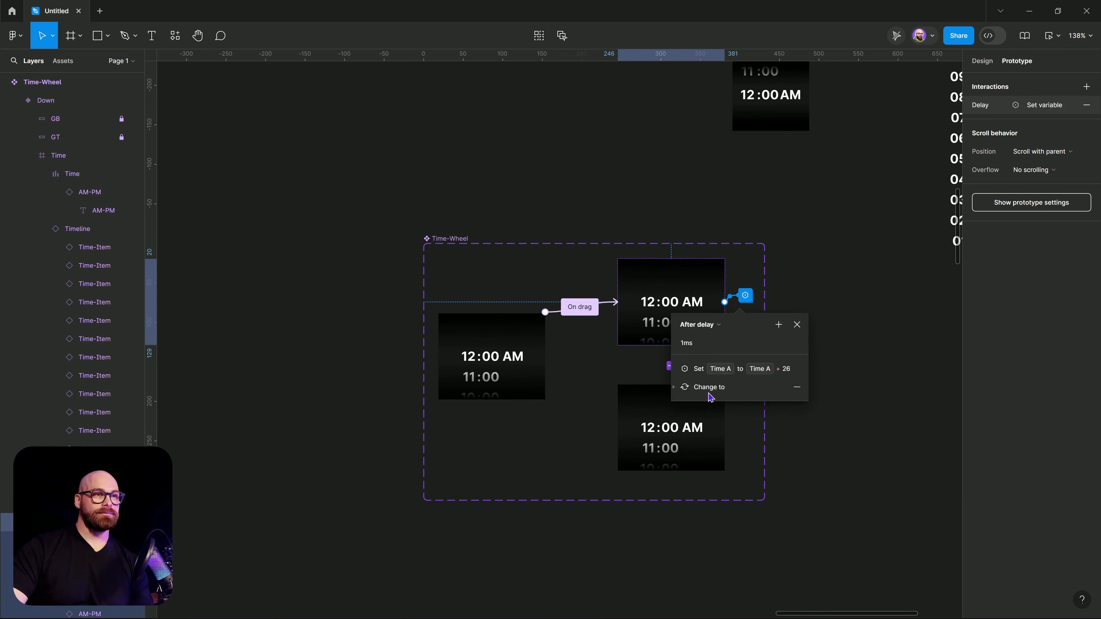
left_click(956, 442)
Step: Add an interaction to the Down variant with an After delay trigger of 1 ms
left_click(721, 431)
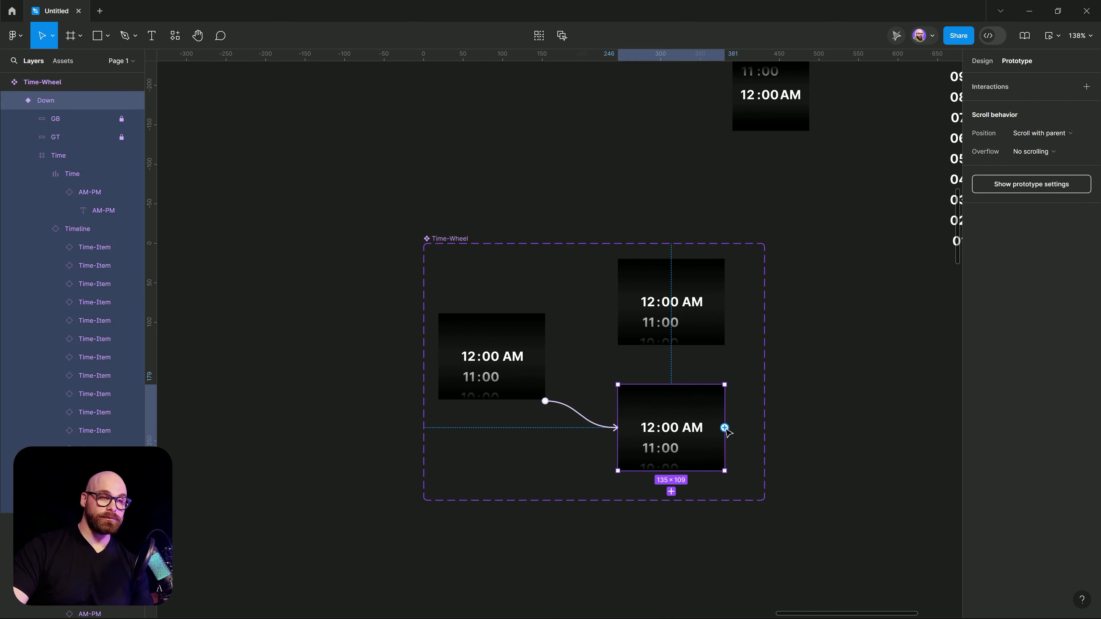
left_click_drag(729, 429, 754, 406)
left_click(1087, 87)
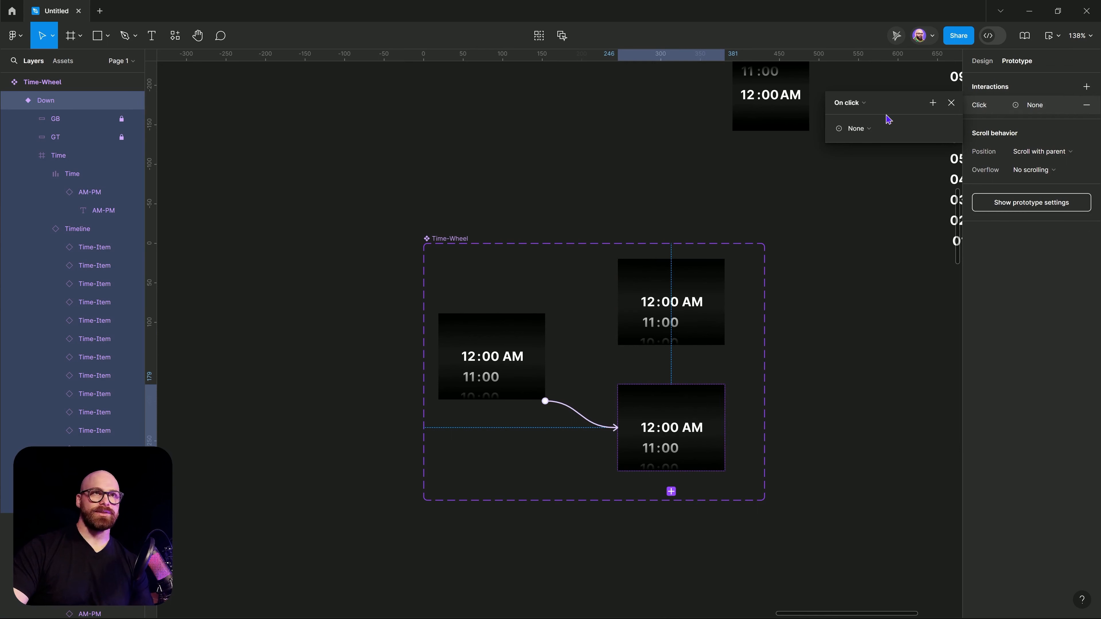
left_click(863, 102)
left_click(882, 248)
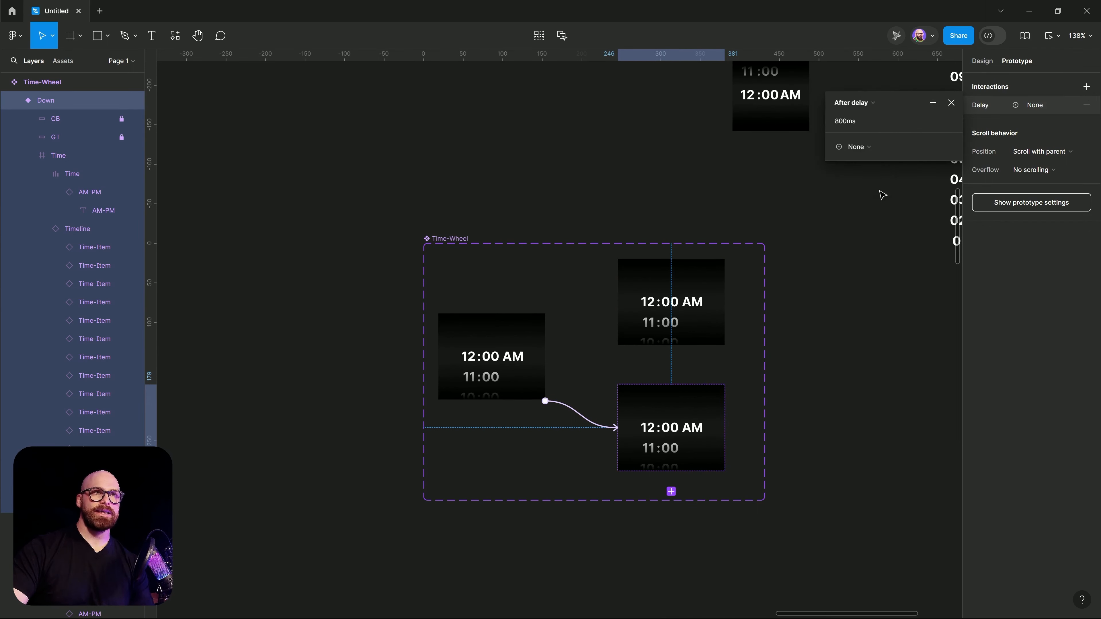
left_click(853, 125)
type("1")
key("Return")
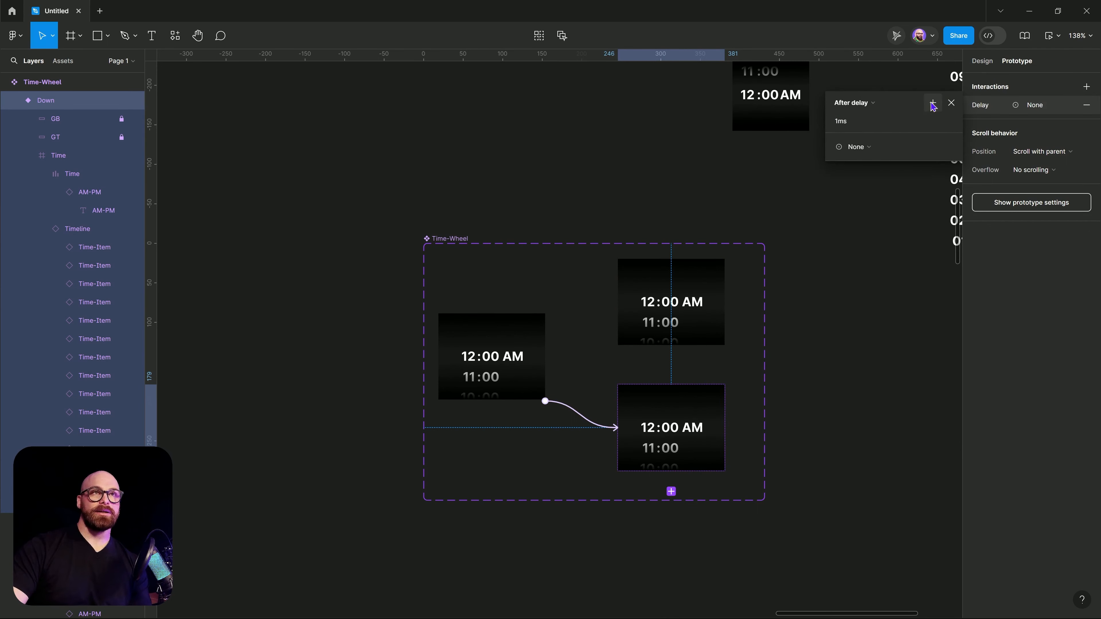
Step: Add a Set variable action to the Down variant's delayed interaction that sets Time A to Time A - 26
left_click(933, 102)
left_click(961, 177)
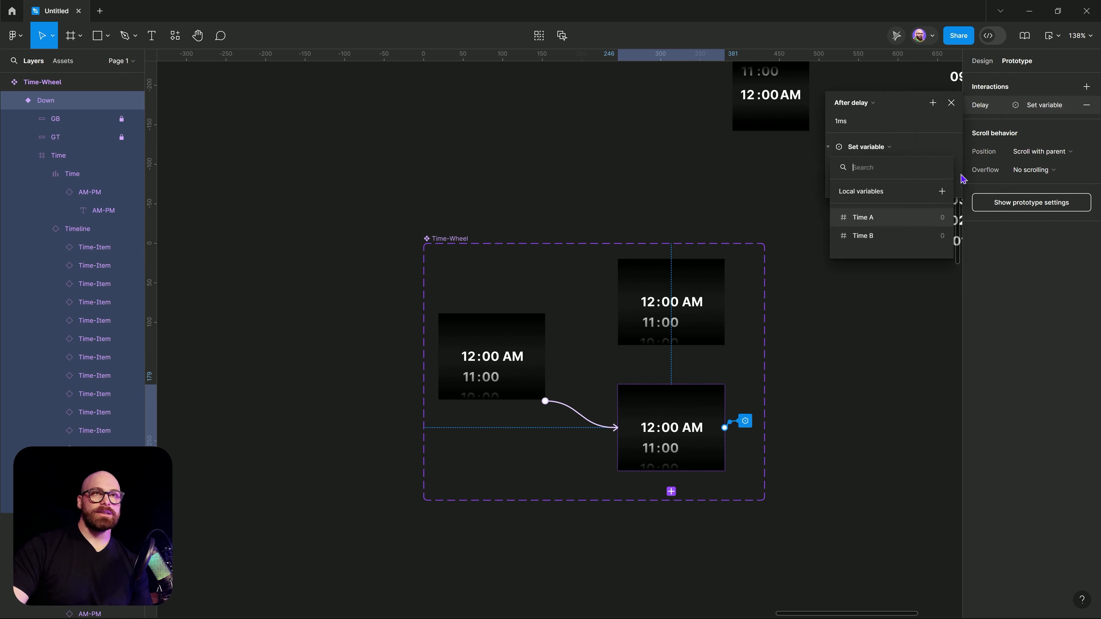
left_click(884, 219)
left_click(887, 236)
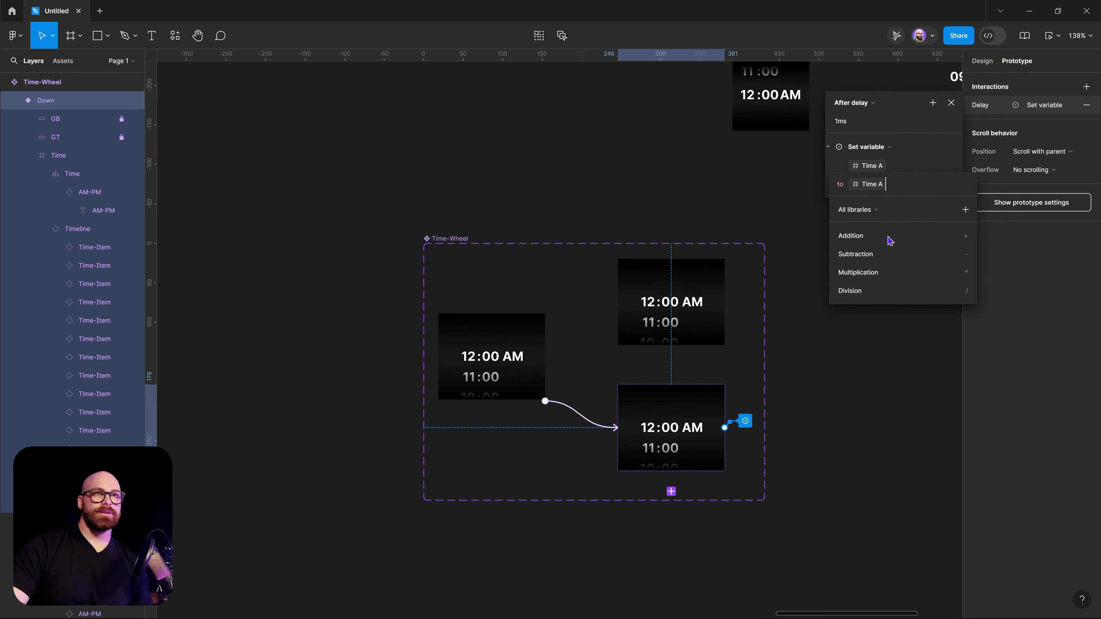
type("- ")
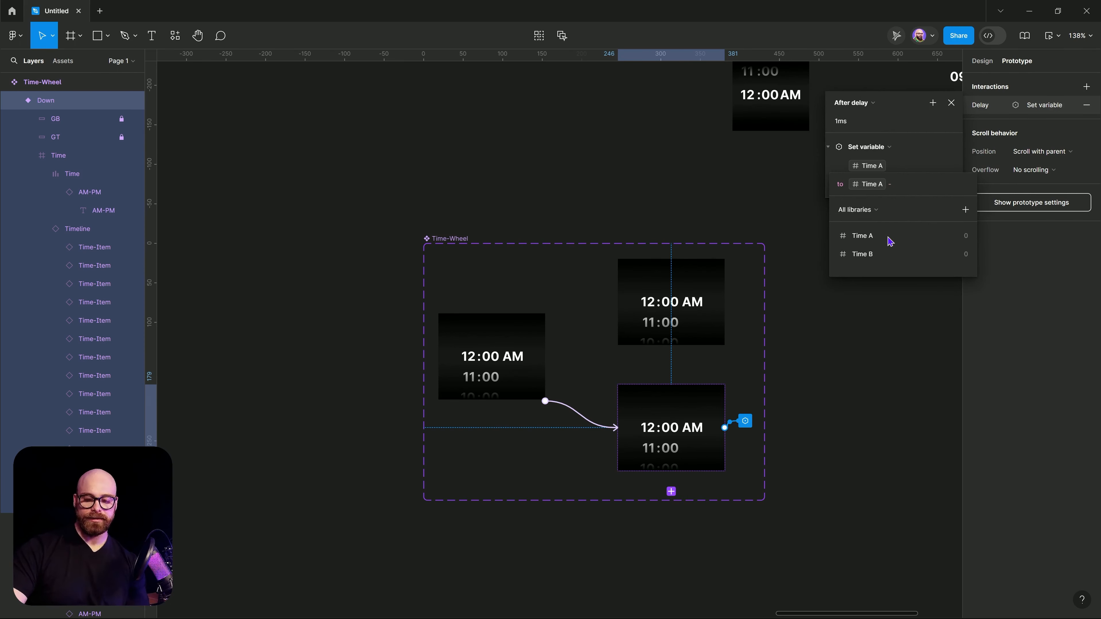
type("26")
key("Return")
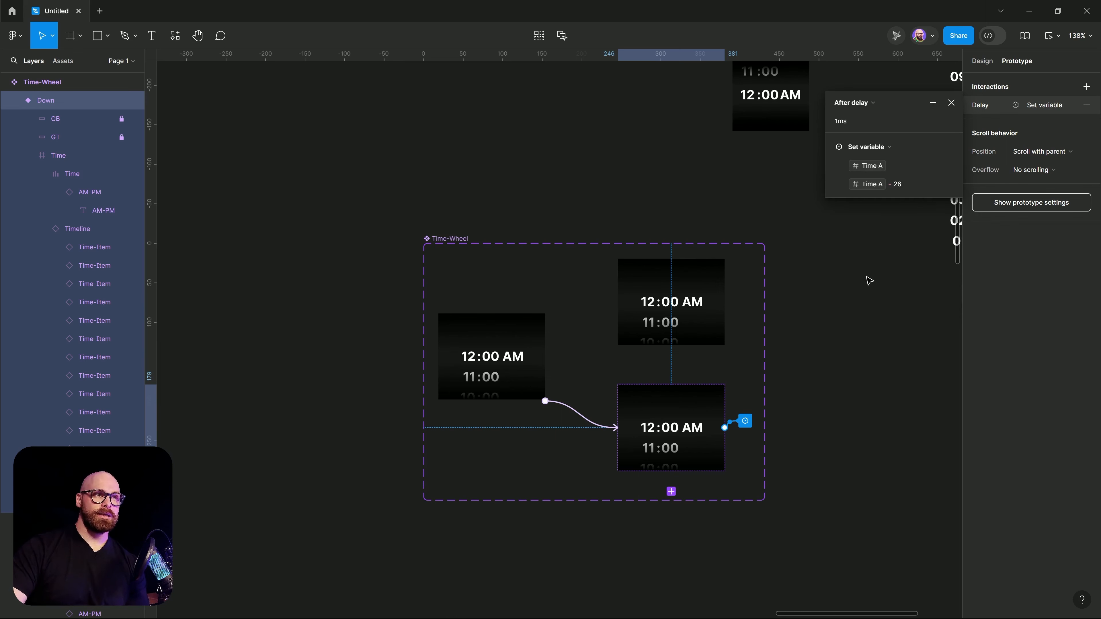
left_click(869, 280)
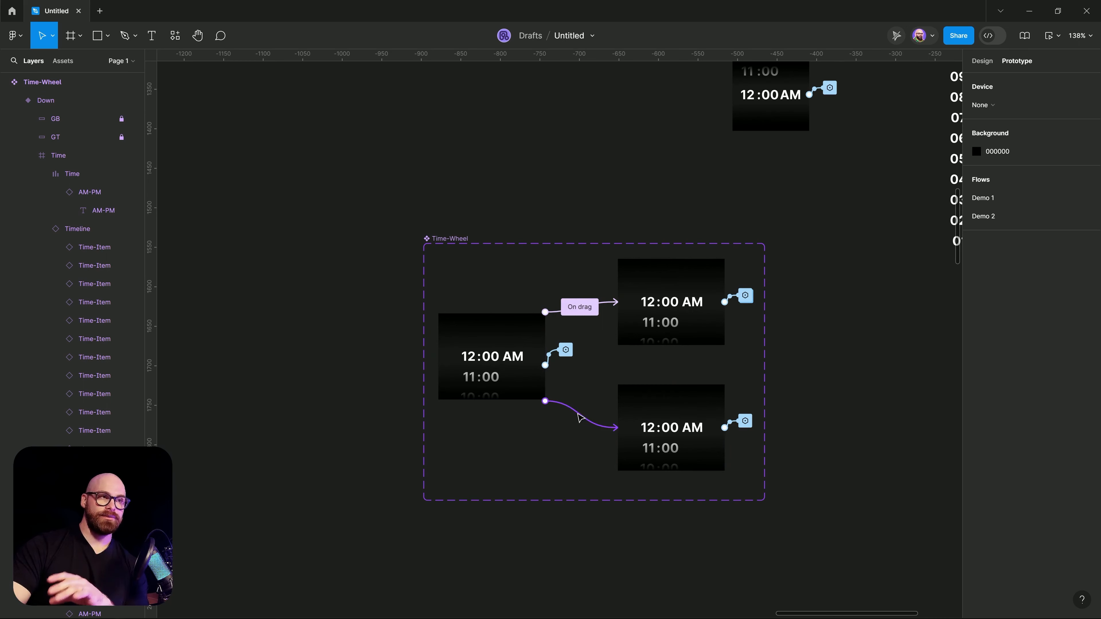
Step: Set the trigger of the interaction from the Default variant's drag frame to the Down variant to On drag
left_click(577, 415)
left_click(533, 442)
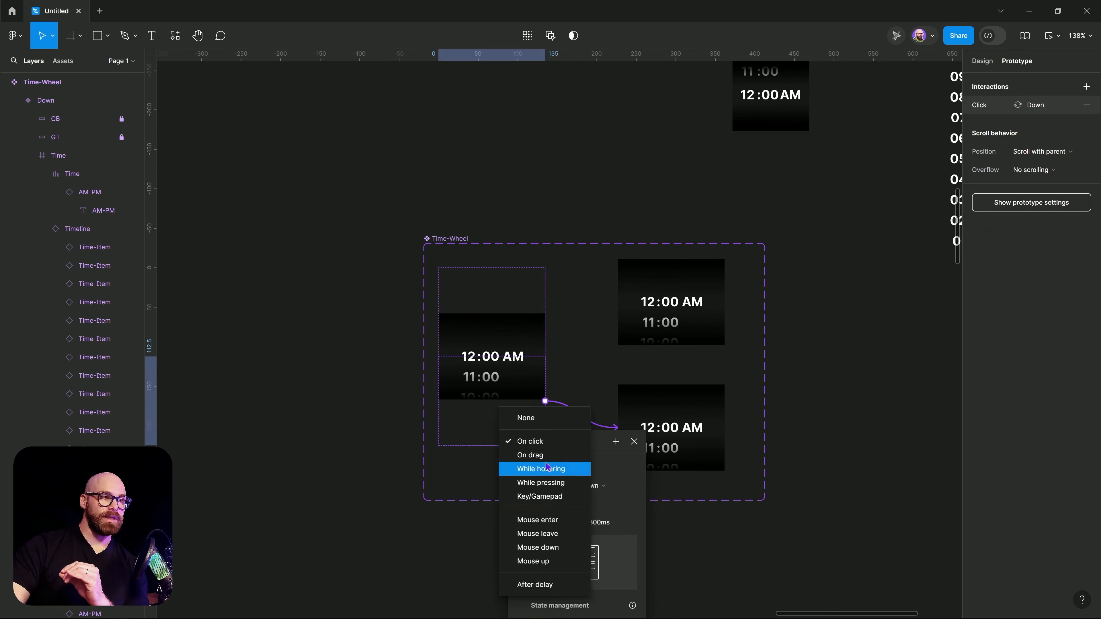
left_click(537, 455)
left_click(837, 421)
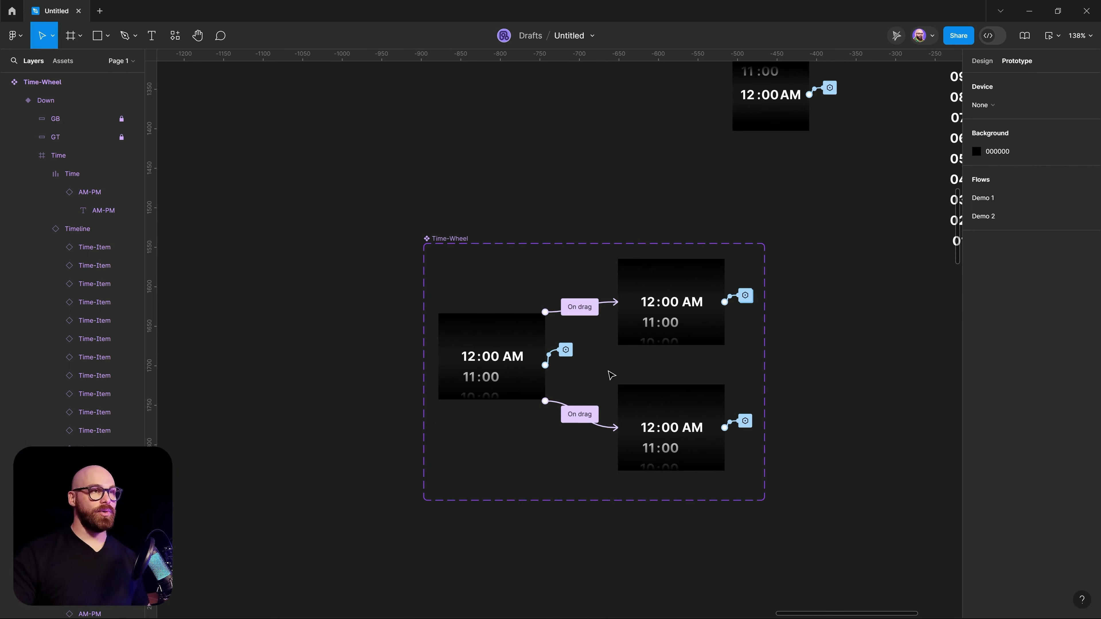
Step: Draw a new frame about 315 × 230 px in the empty canvas area beside the Time-Wheel component set
left_click(446, 374)
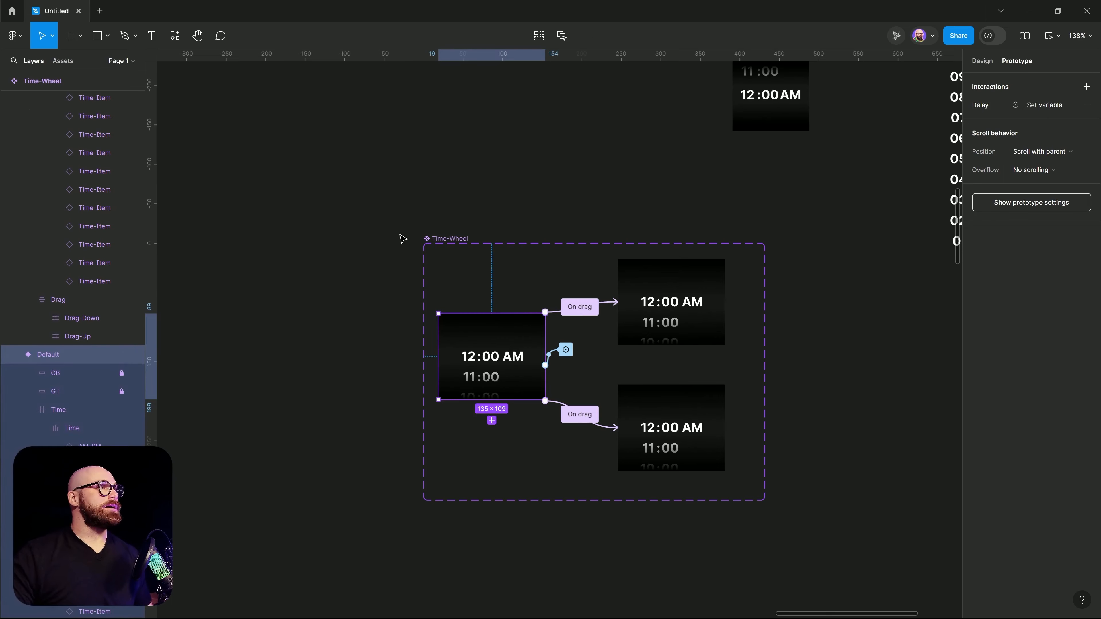
scroll(356, 182, "left", 10)
left_click(79, 40)
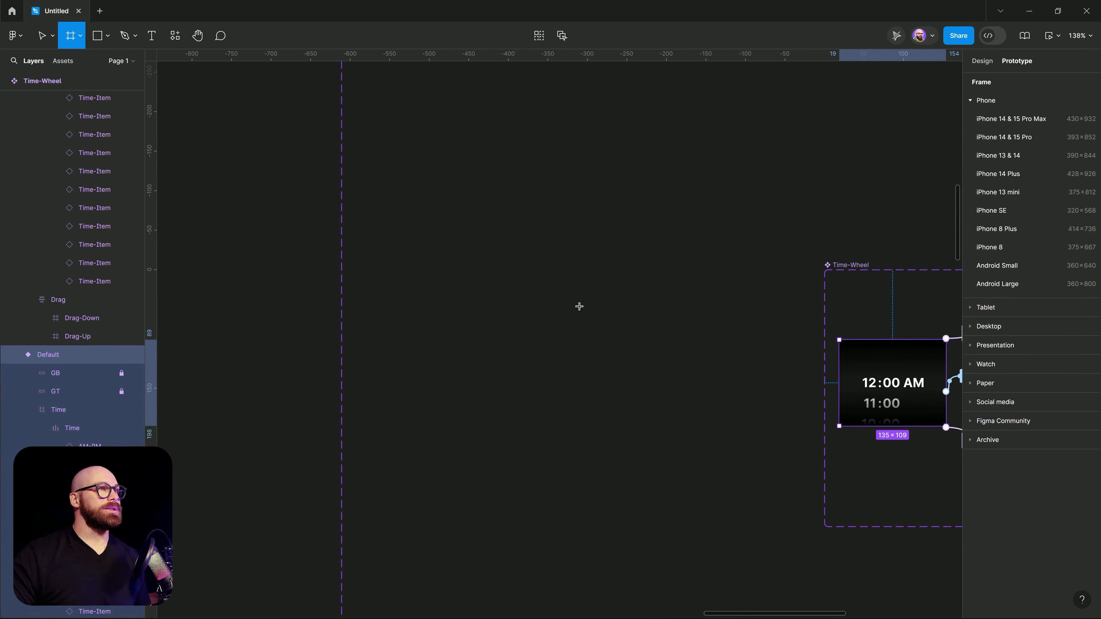
left_click_drag(465, 199, 714, 381)
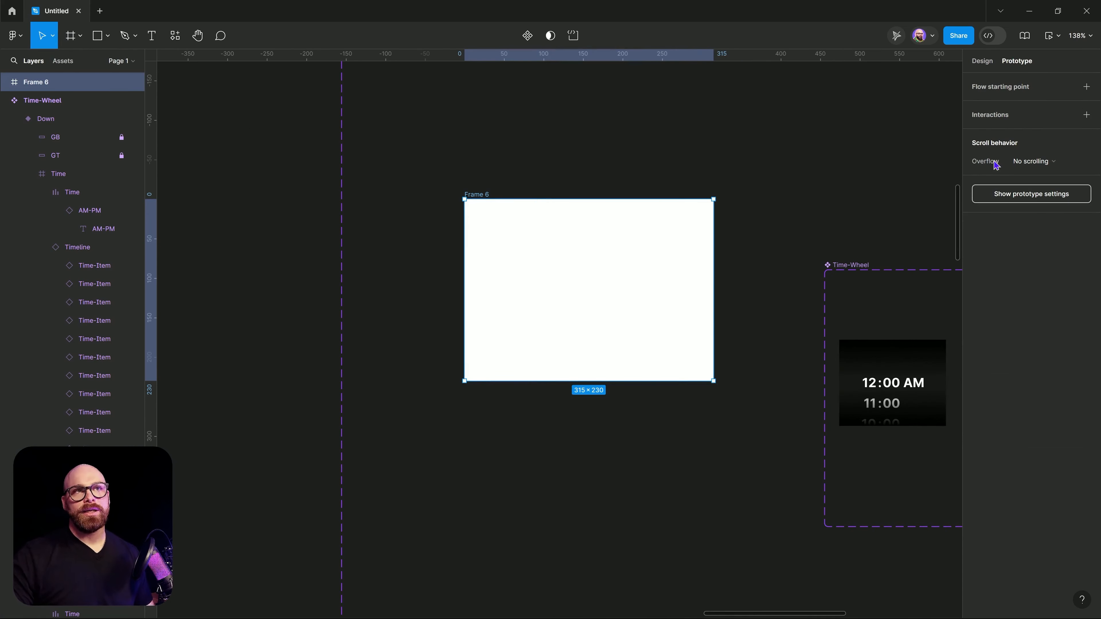
Step: Change the new frame's fill colour to black (000000)
left_click(983, 61)
left_click(977, 332)
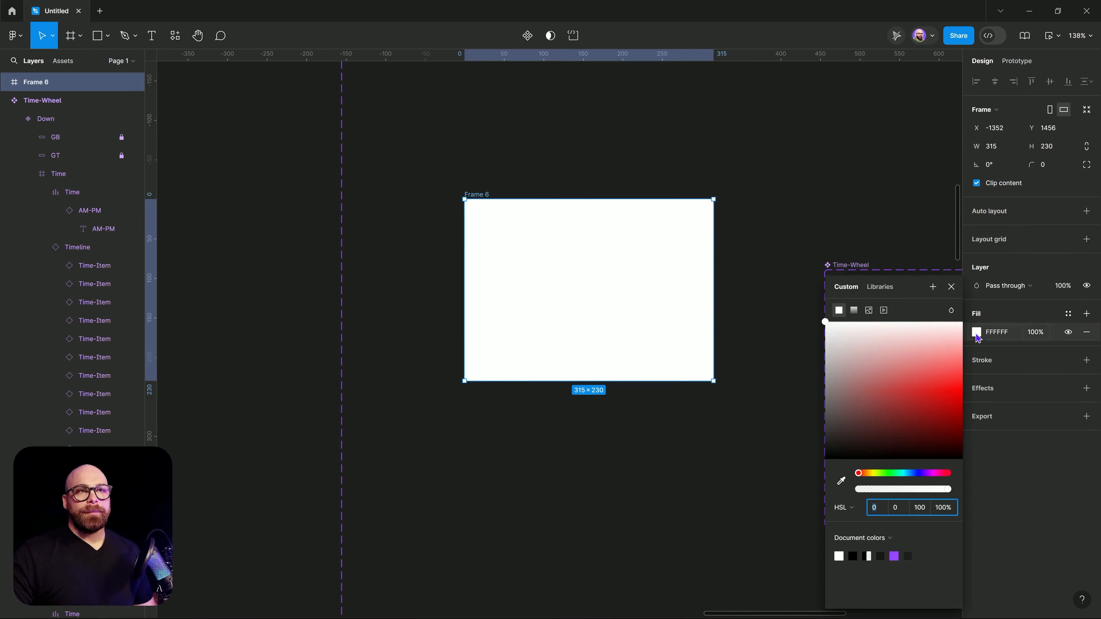
left_click(906, 368)
left_click_drag(898, 378, 823, 461)
left_click(683, 454)
Step: Place an instance of the Time-Wheel Default variant in the black frame and centre it horizontally and vertically
left_click_drag(621, 456, 429, 499)
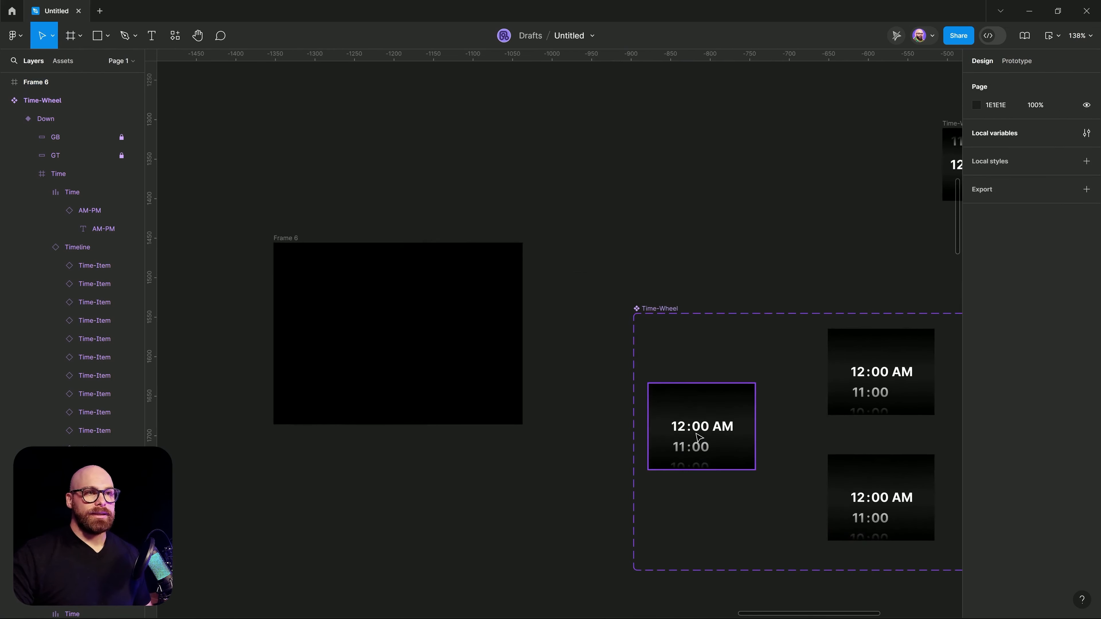
left_click(698, 428)
left_click_drag(701, 429, 416, 364)
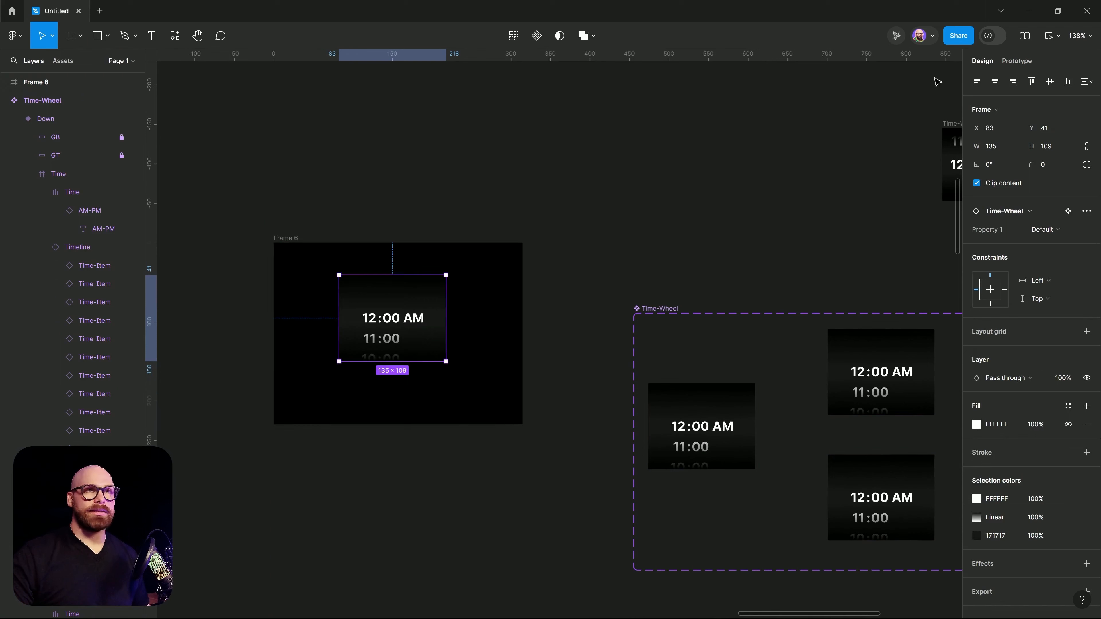
left_click(995, 82)
left_click(1049, 81)
Step: Select the black frame containing the Time-Wheel instance and open its prototype preview
left_click(298, 289)
left_click(281, 238)
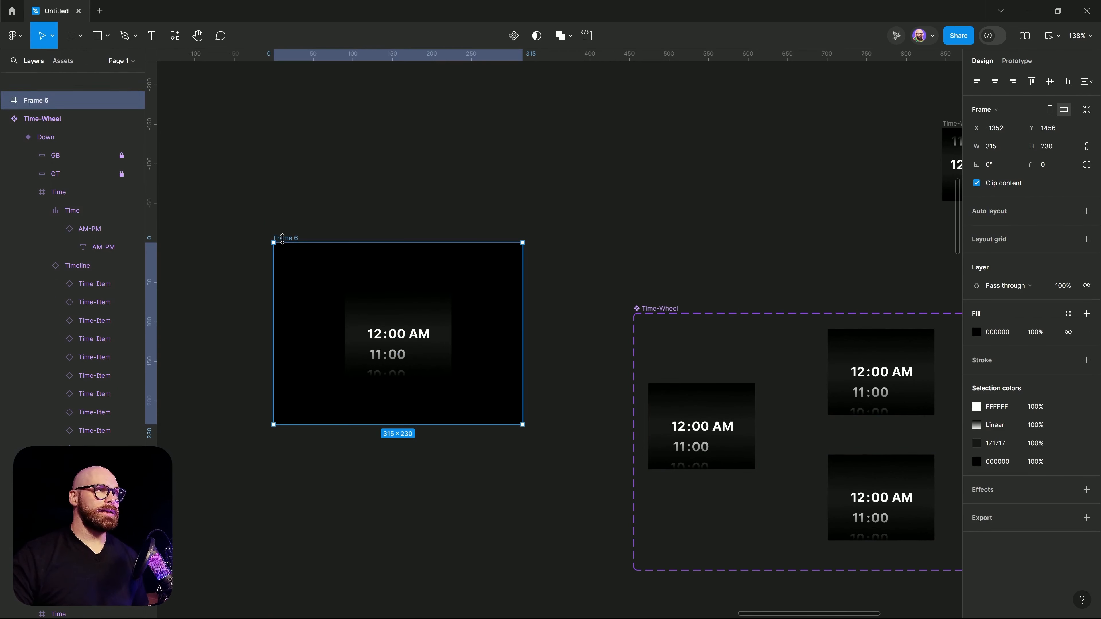
left_click(1058, 37)
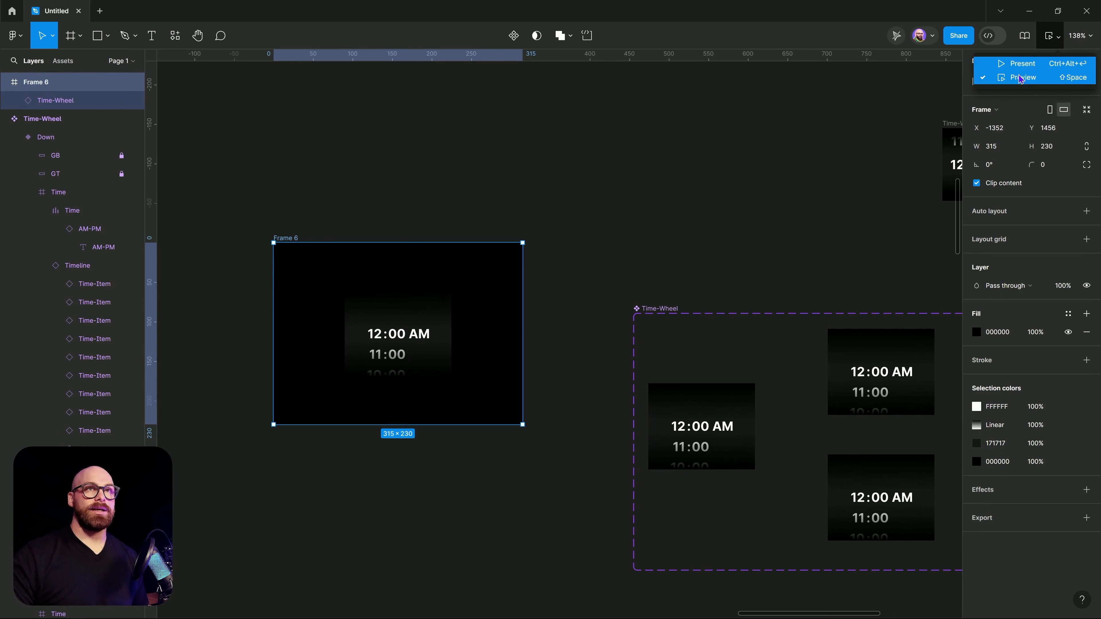
left_click(1021, 77)
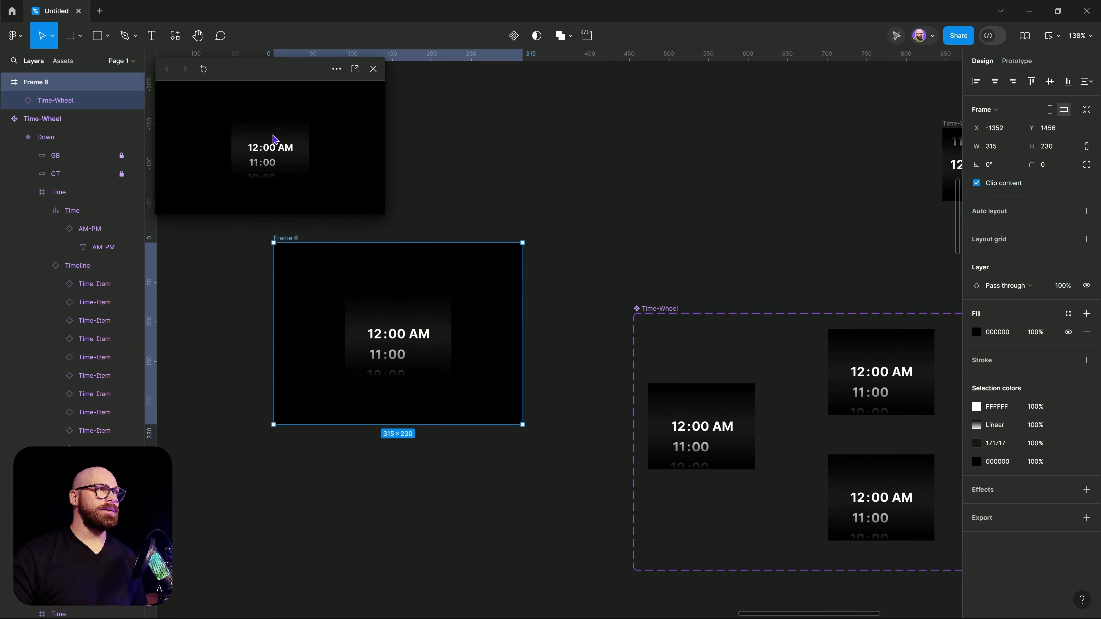
Step: Test scrolling through the hours on the Time-Wheel in the prototype preview
left_click(274, 146)
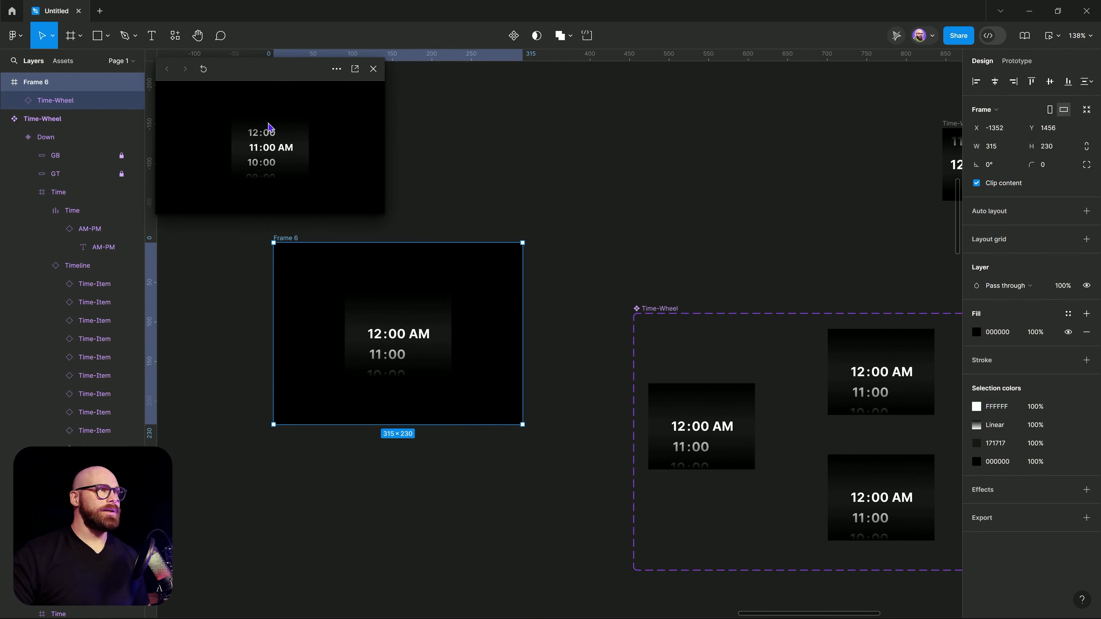
left_click(262, 130)
left_click(263, 169)
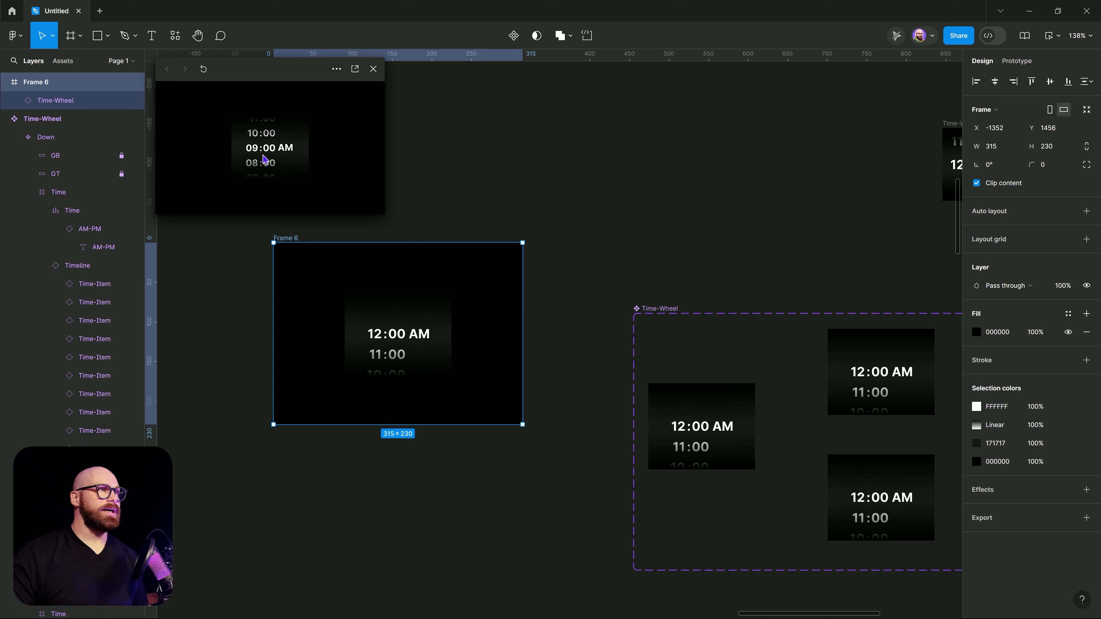
left_click(265, 170)
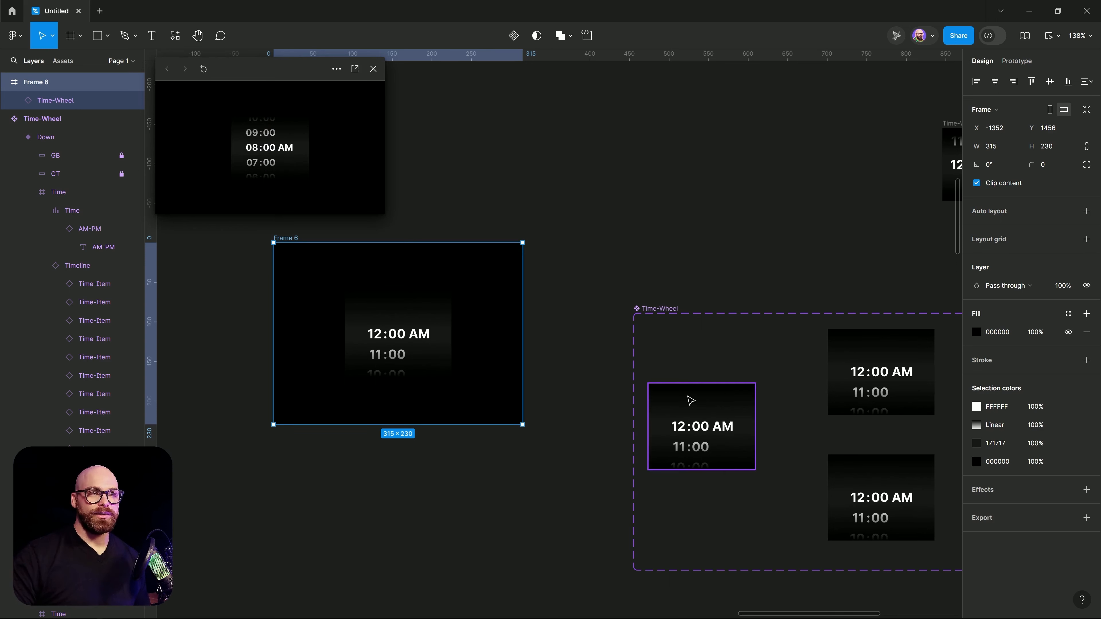
Step: Inspect the on-drag interaction that links the Time-Wheel's Default variant to its Down variant
left_click(690, 399)
left_click(676, 307)
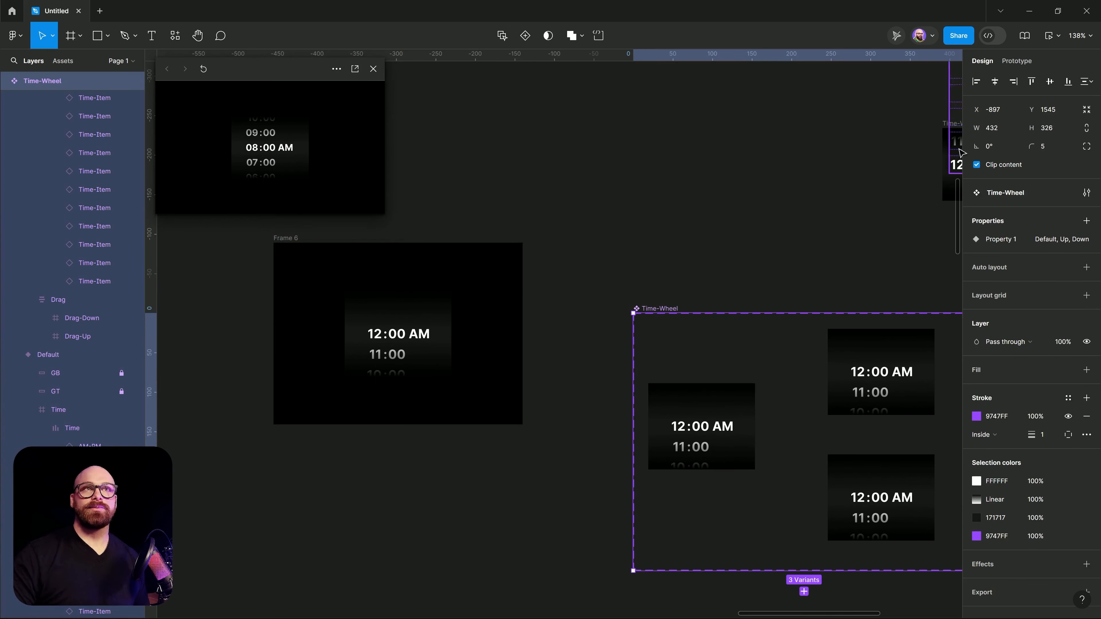
left_click(1017, 61)
left_click(789, 485)
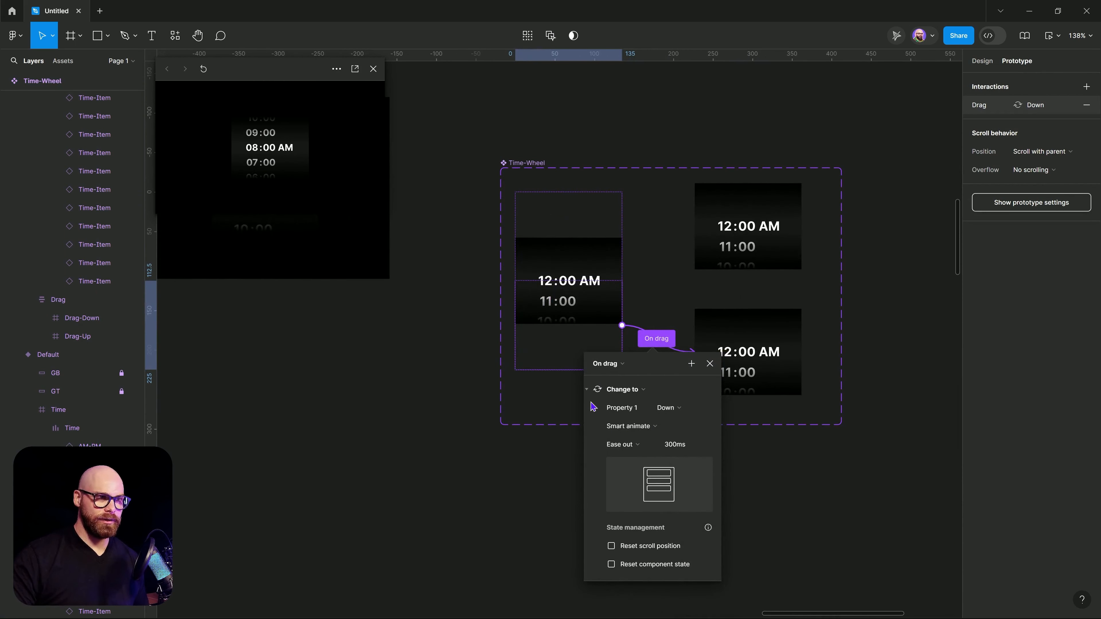
left_click(587, 390)
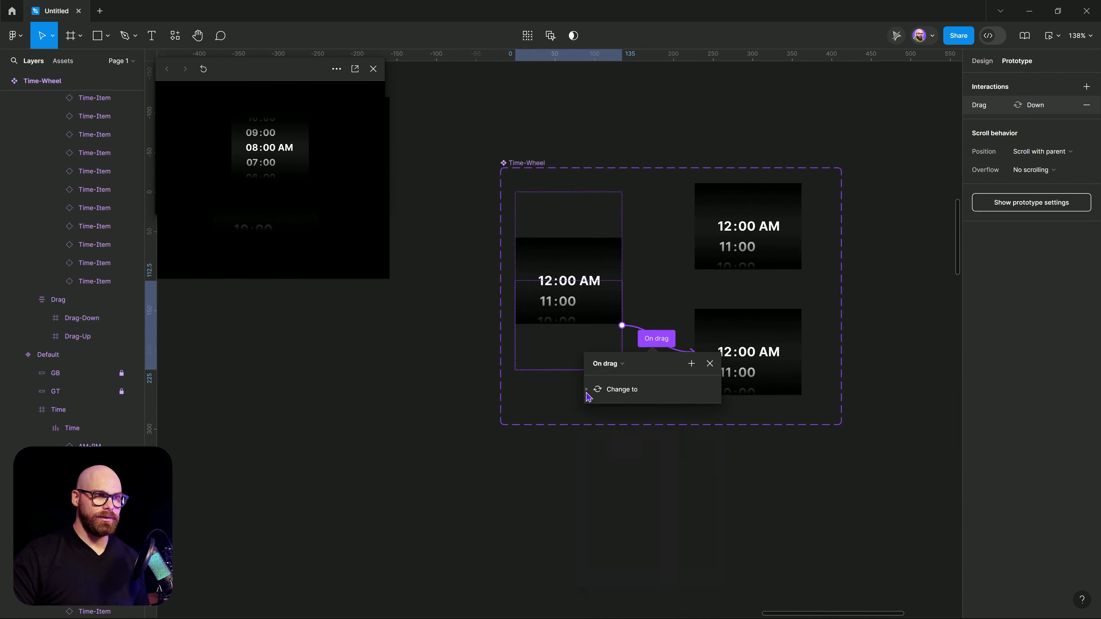
left_click(625, 466)
Step: Add an instant Change to Default action to the Down variant's after-delay interaction, following its set-variable action
left_click(822, 347)
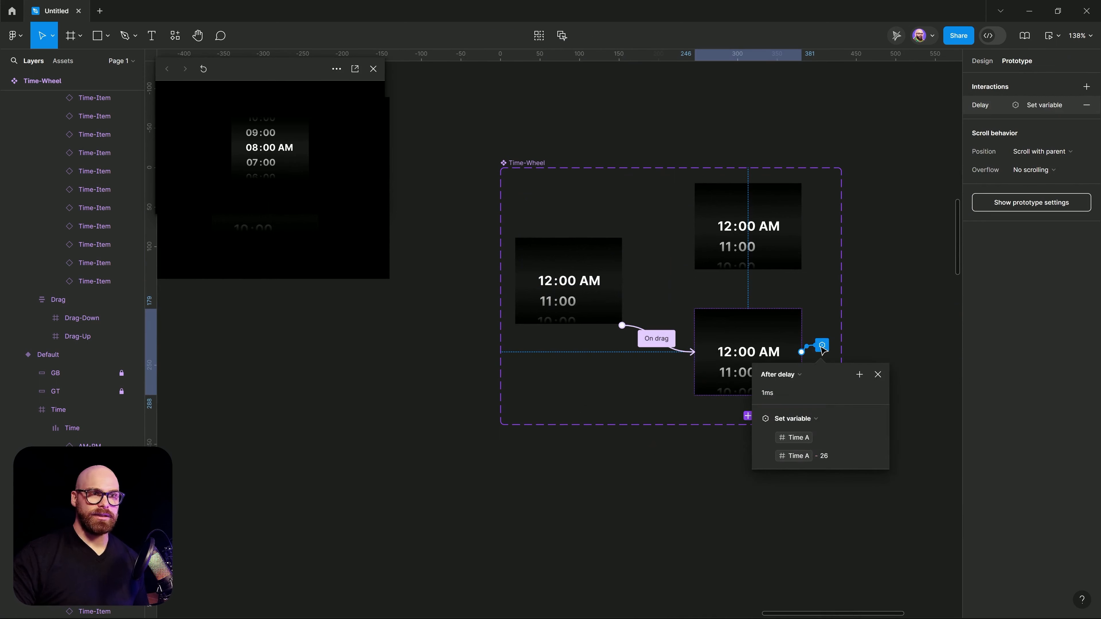
left_click(756, 418)
left_click(859, 374)
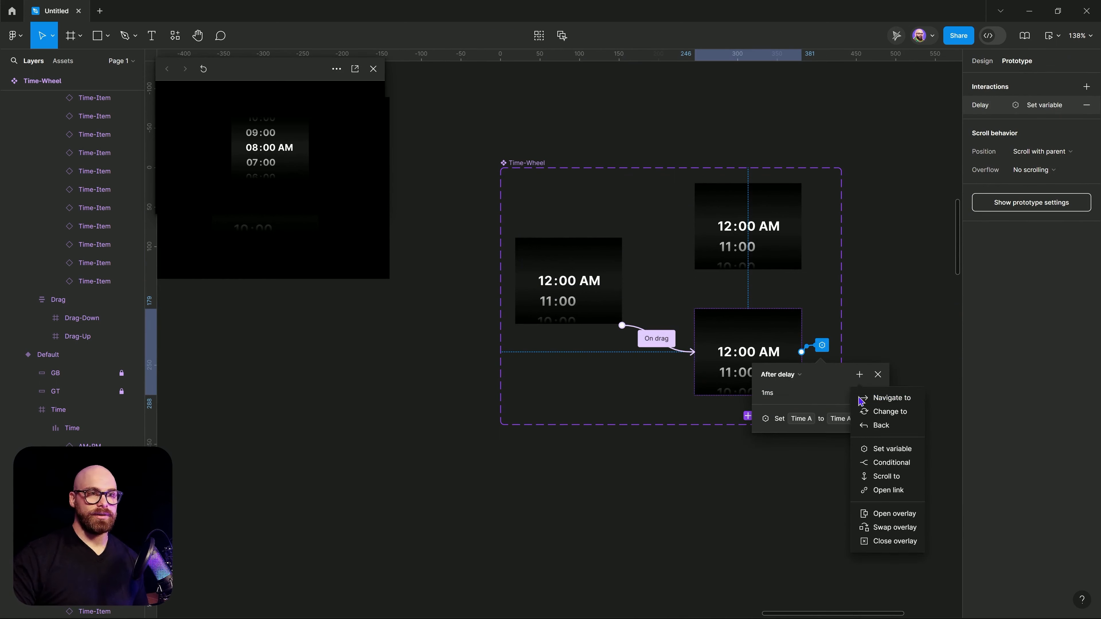
left_click(892, 417)
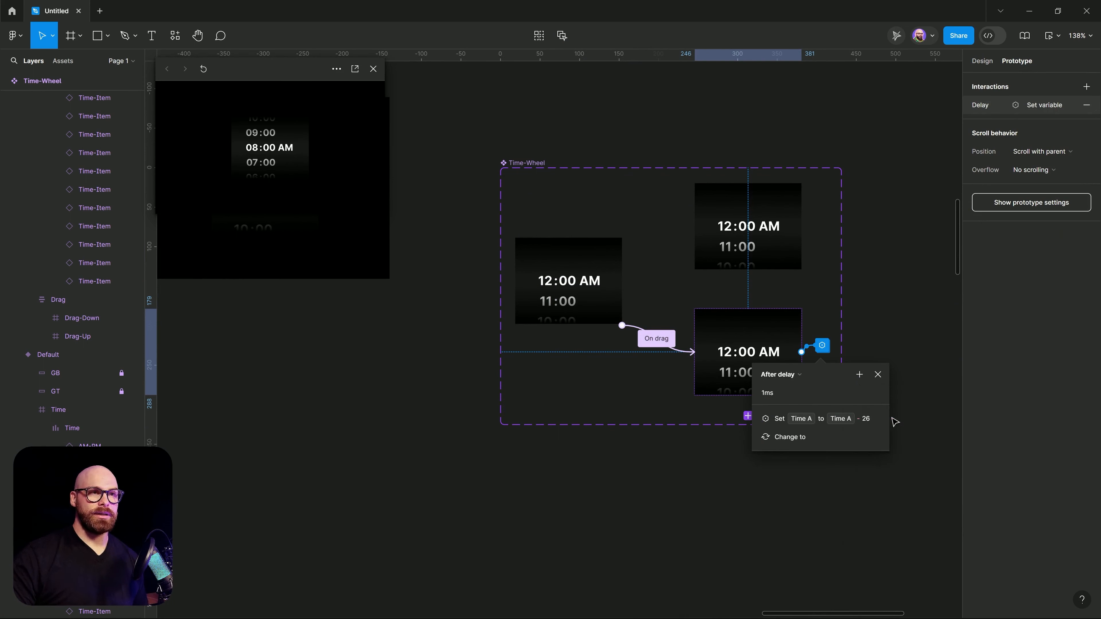
left_click(832, 459)
left_click(836, 424)
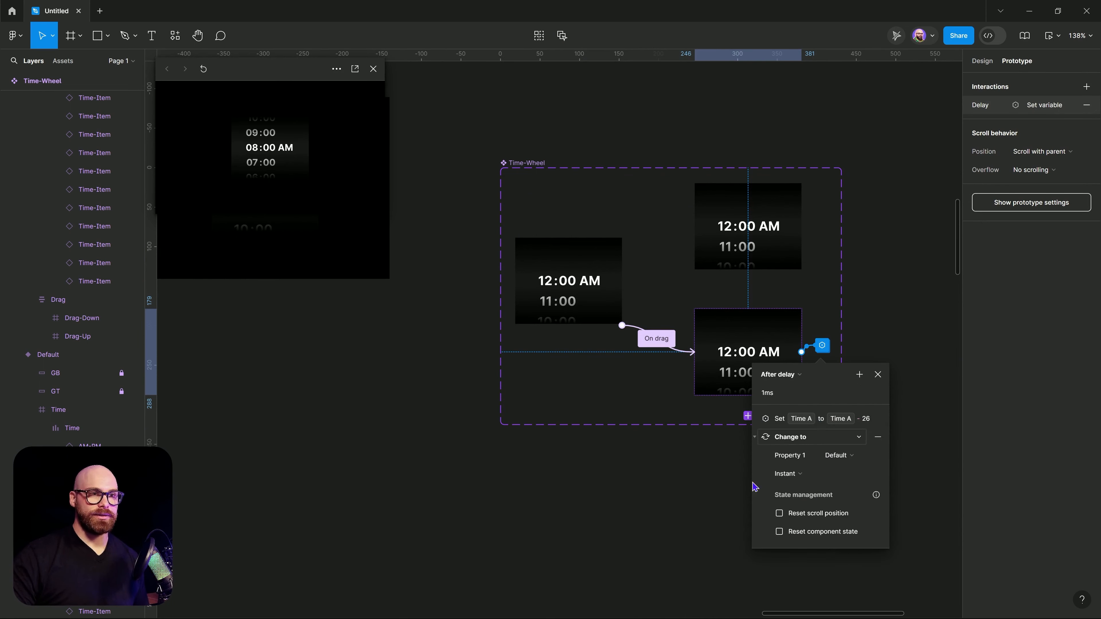
left_click(736, 447)
left_click(641, 483)
Step: Restart the prototype preview and test dragging the Time-Wheel up and down
left_click_drag(321, 296, 377, 388)
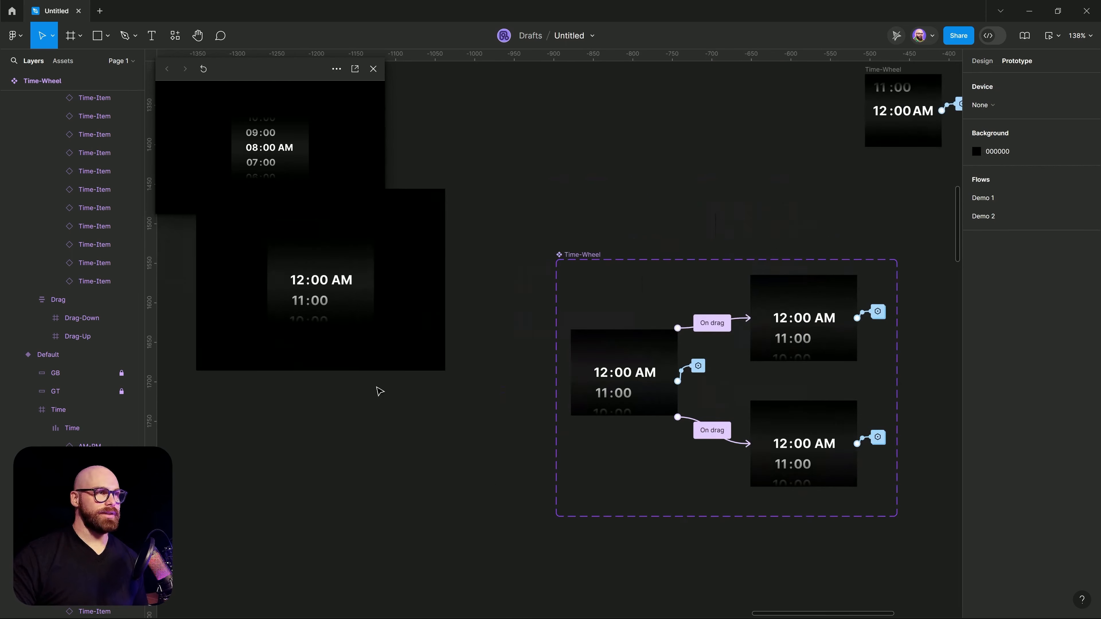
left_click_drag(364, 336, 451, 435)
left_click(260, 135)
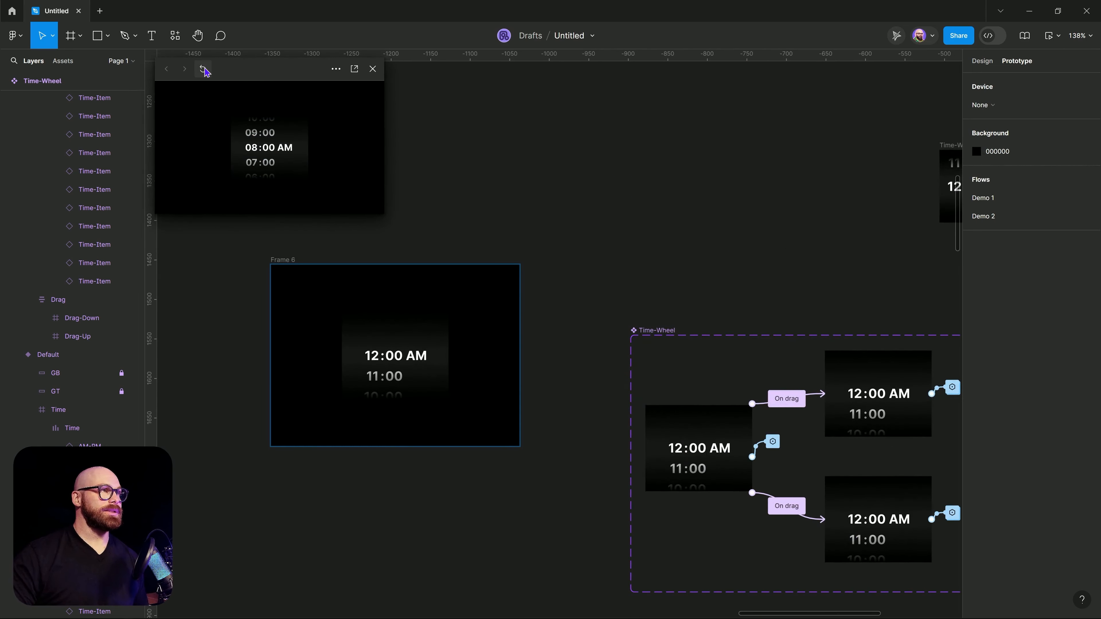
left_click(203, 68)
mouse_move(262, 143)
left_mouse_down()
mouse_move(264, 189)
mouse_move(259, 143)
left_mouse_up()
mouse_move(261, 196)
left_mouse_down()
mouse_move(259, 136)
mouse_move(264, 197)
mouse_move(266, 175)
left_mouse_up()
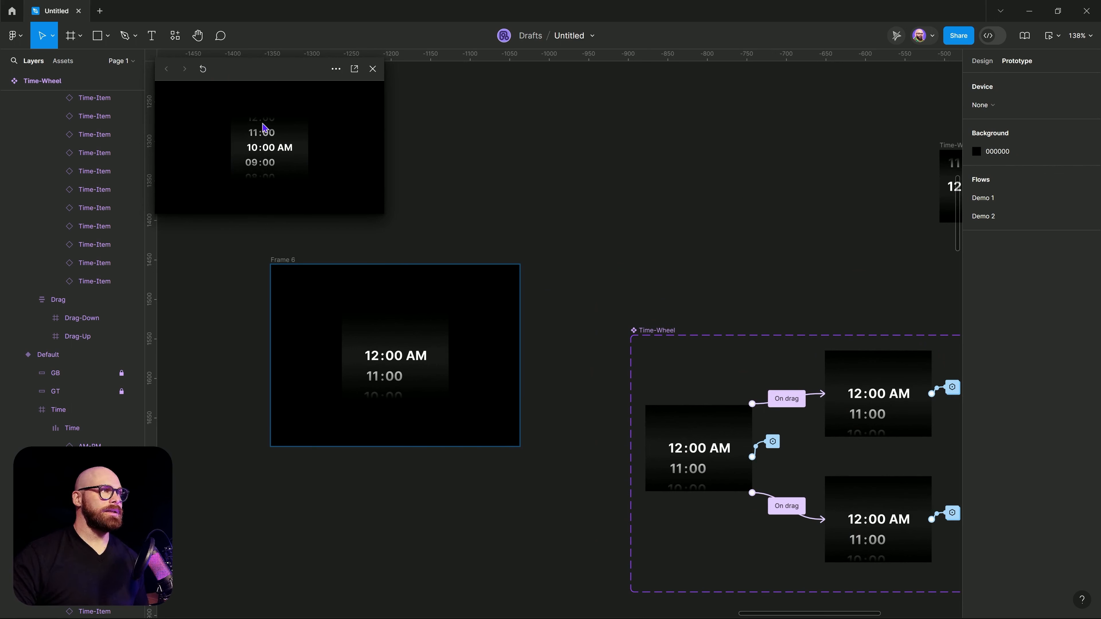
mouse_move(263, 127)
left_mouse_down()
mouse_move(259, 146)
mouse_move(271, 142)
left_mouse_up()
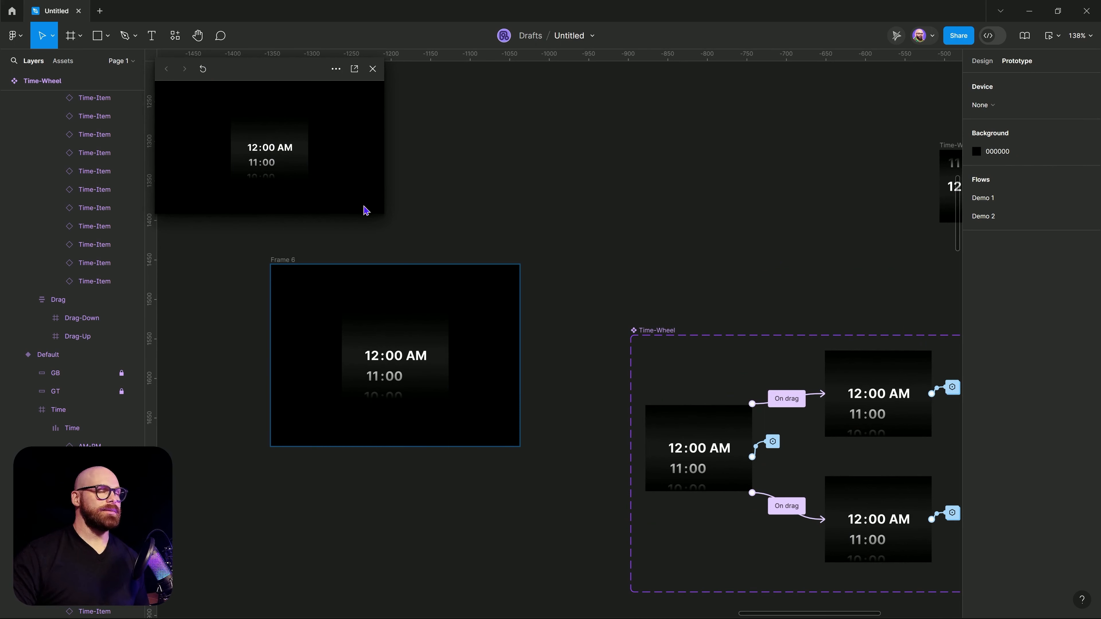
Step: Change the animation type of the Change to Default action in the Down variant's after-delay interaction
left_click(776, 506)
left_click(845, 466)
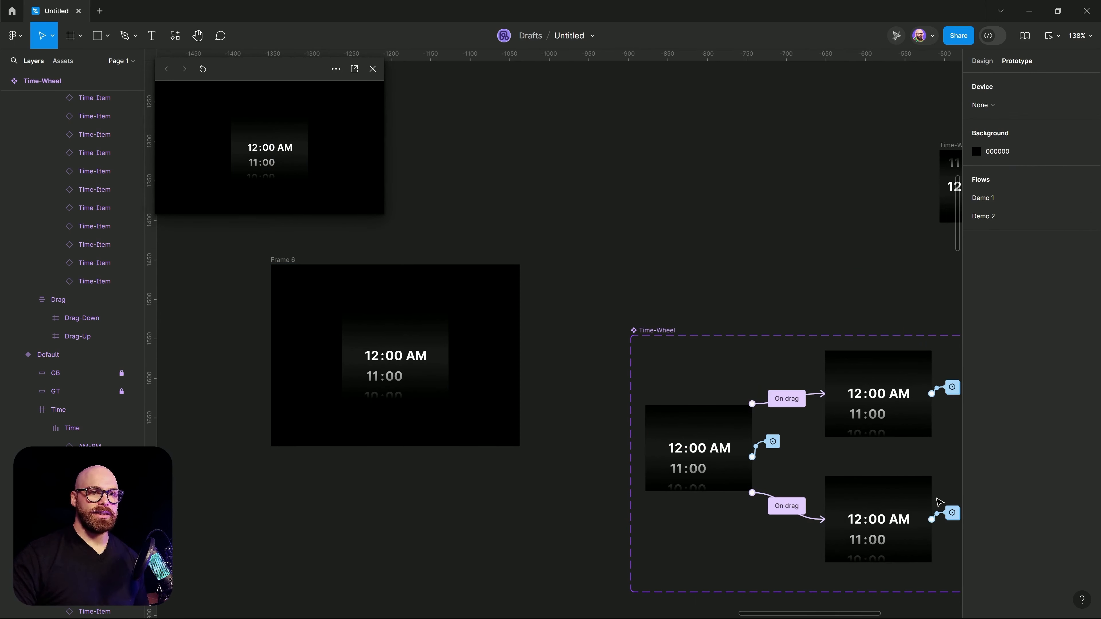
left_click(952, 513)
scroll(942, 551, "down", 5)
scroll(943, 551, "right", 5)
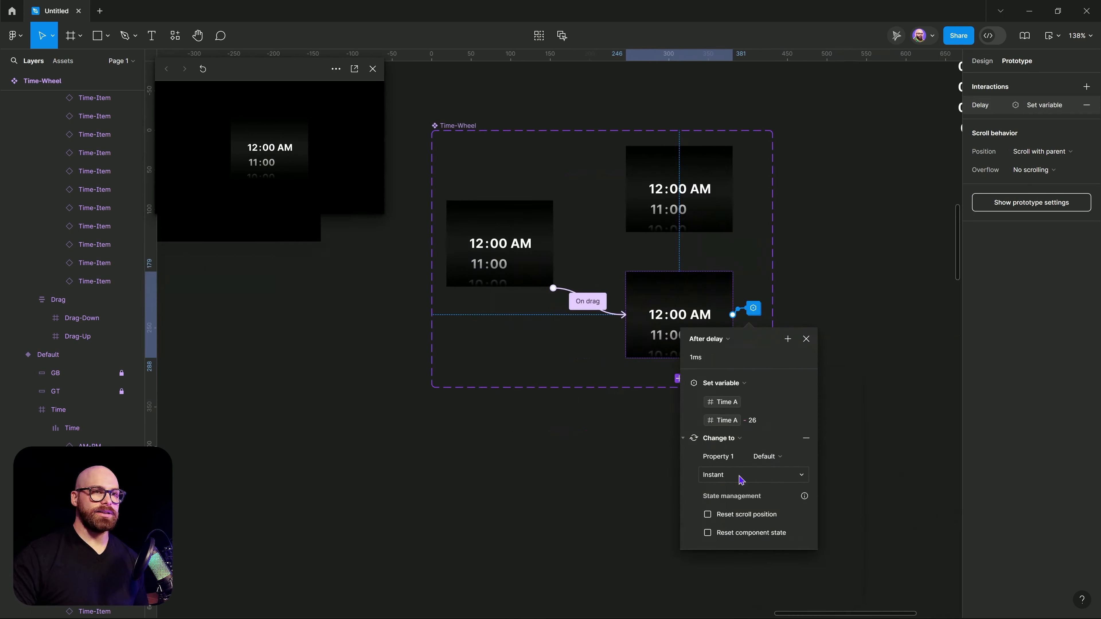
left_click(739, 475)
left_click(751, 502)
left_click(381, 421)
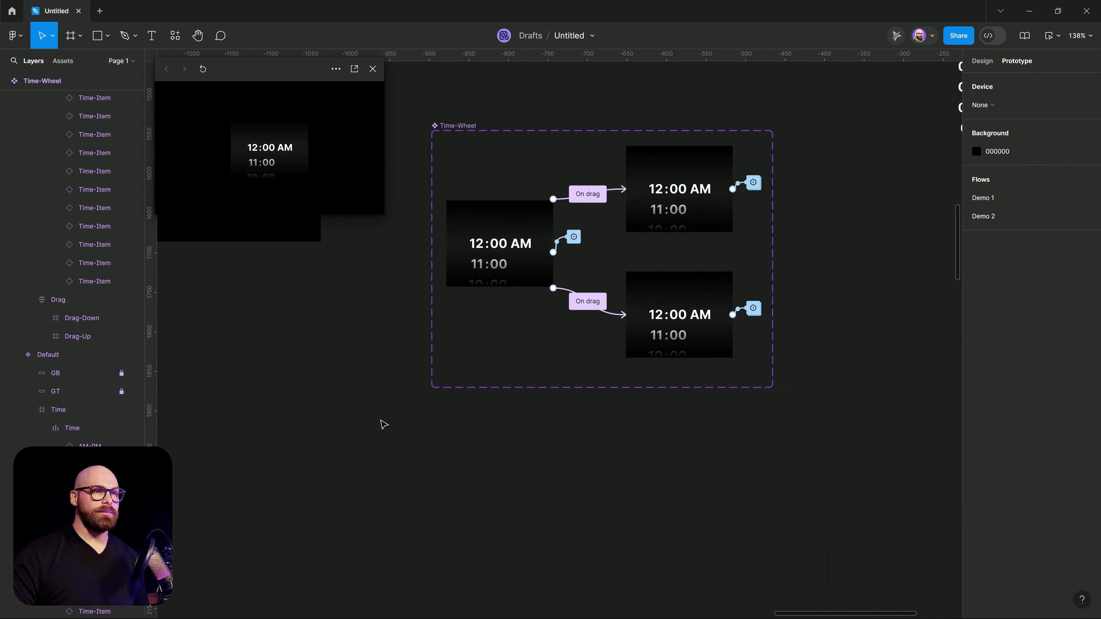
Step: Test dragging the Time-Wheel through the hours again and close the prototype preview
left_click_drag(389, 410, 565, 466)
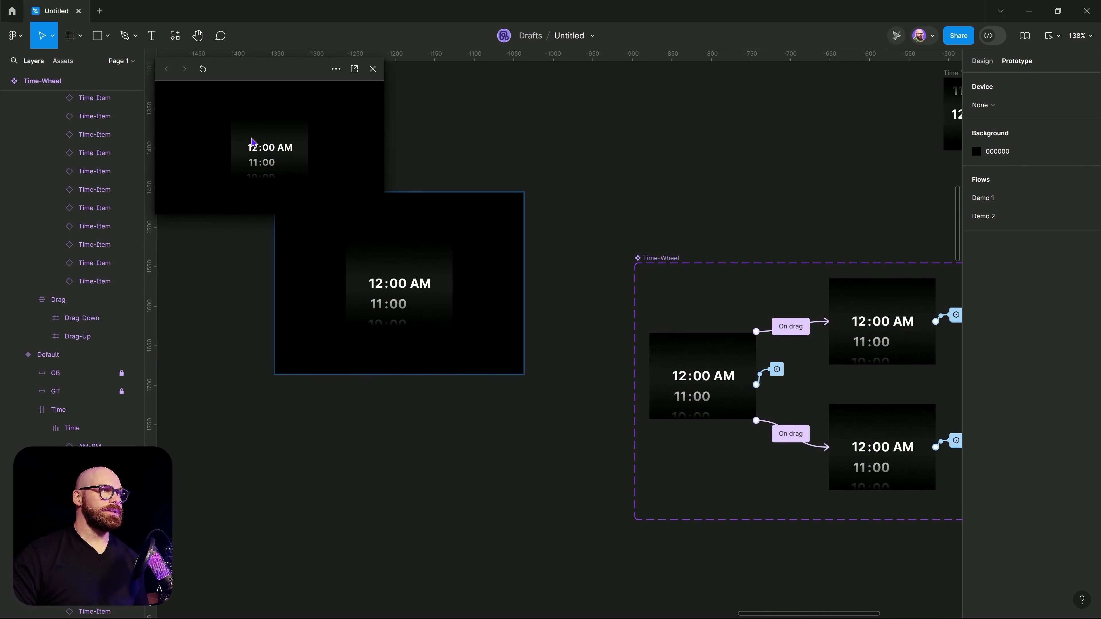
left_click_drag(255, 170, 208, 83)
left_click_drag(256, 172, 275, 106)
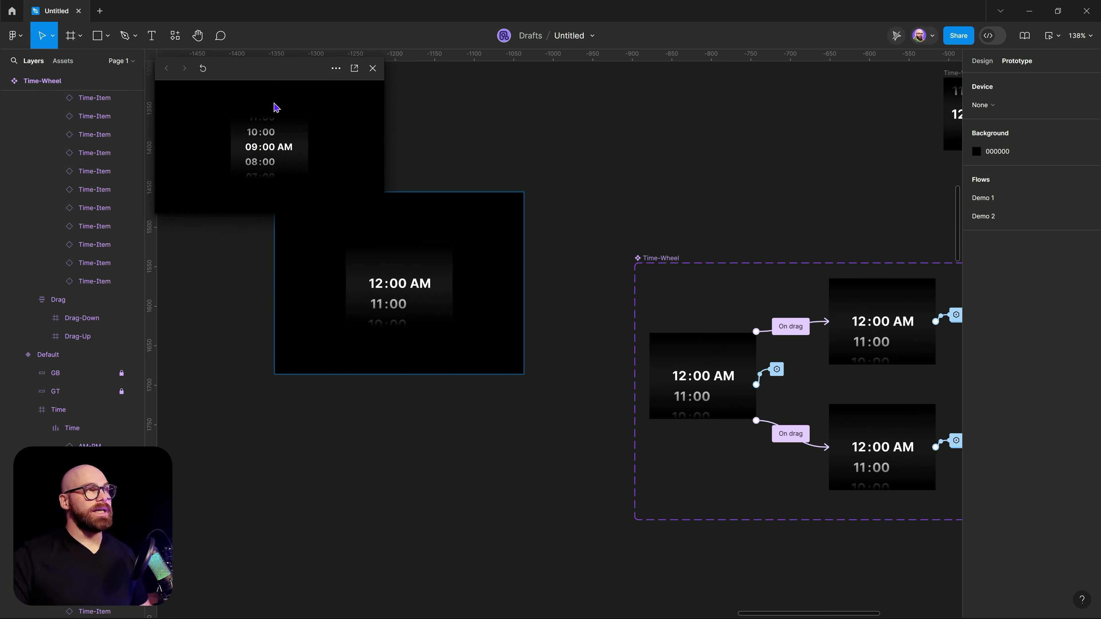
left_click(373, 68)
Step: Examine the Time component set's hour variants and their drag connections in comparison with the Time-Wheel component set
left_click(289, 191)
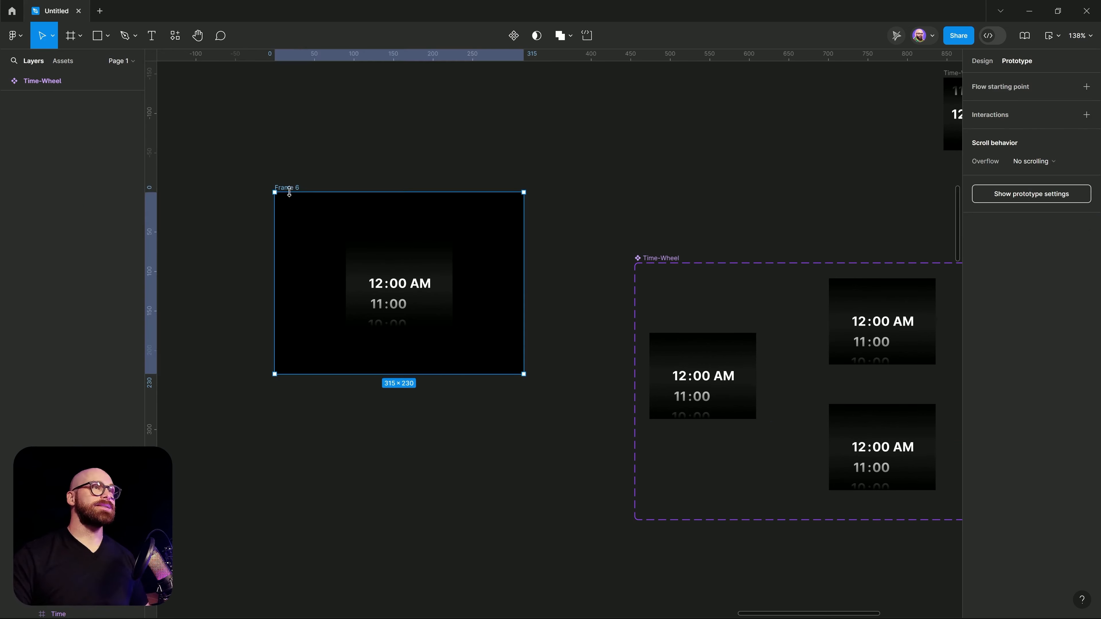
scroll(442, 270, "down", 9)
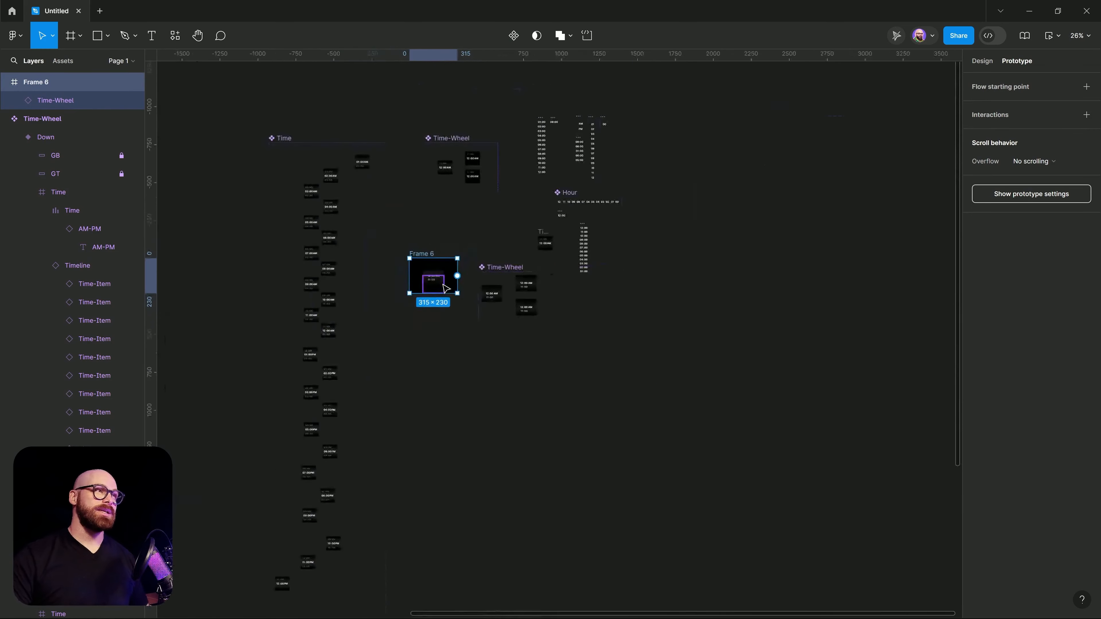
left_click_drag(417, 324, 614, 392)
scroll(542, 232, "up", 4)
scroll(535, 353, "up", 6)
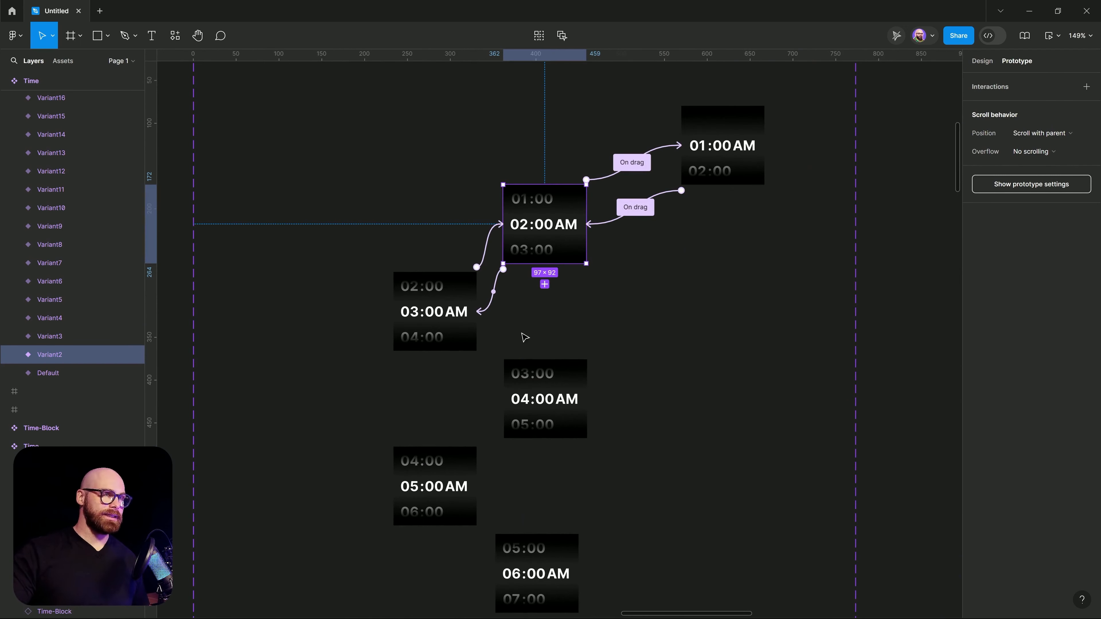
scroll(542, 416, "down", 5)
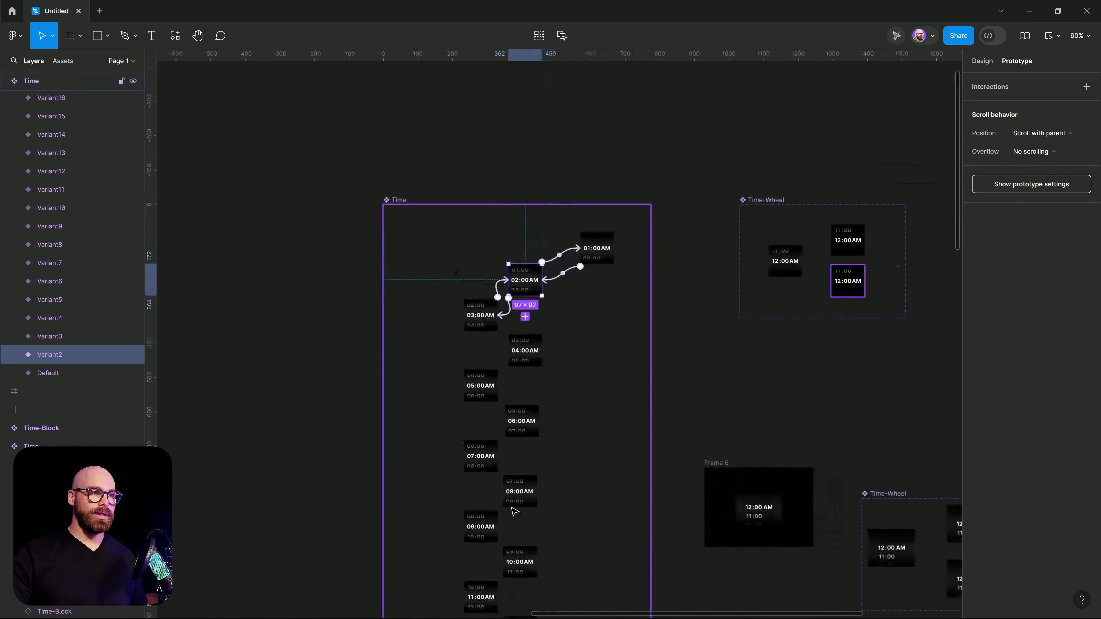
scroll(514, 512, "down", 8)
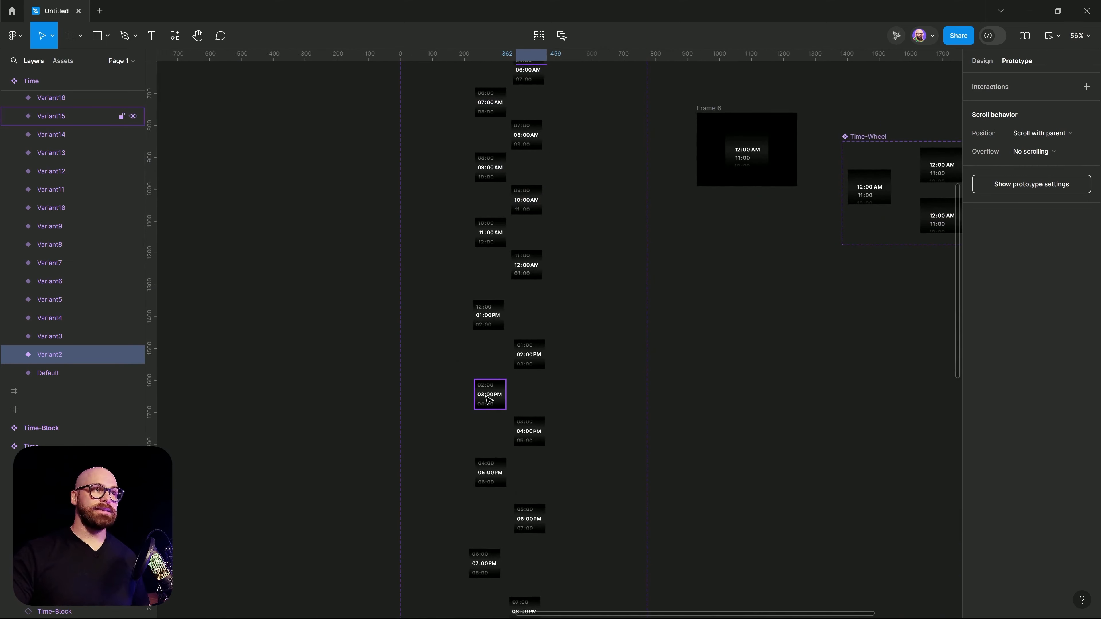
double_click(489, 399)
scroll(489, 399, "up", 5)
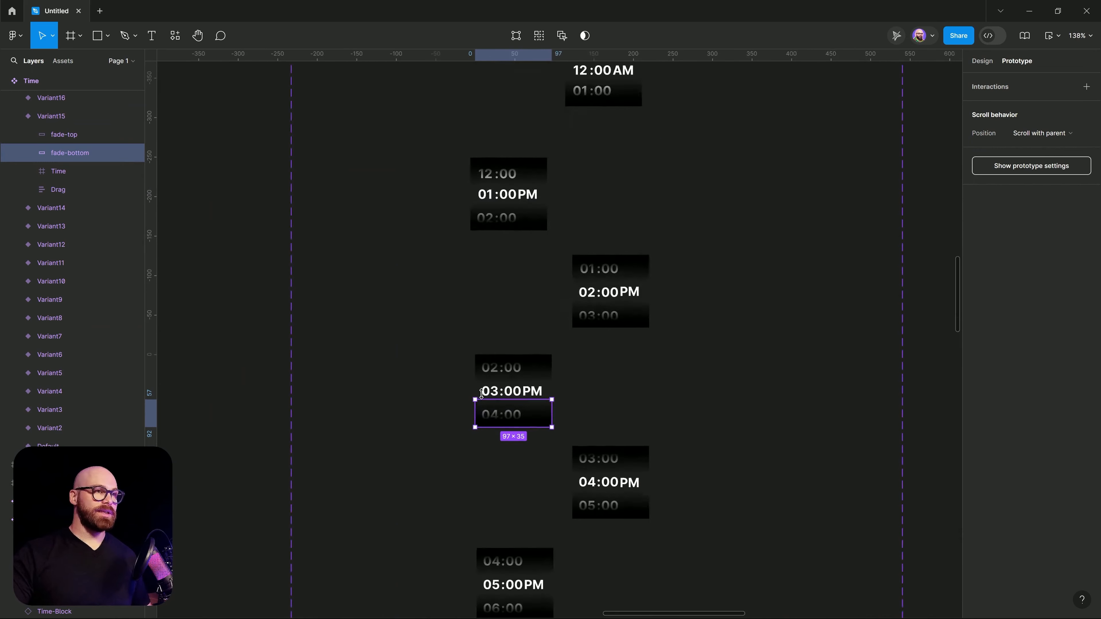
double_click(484, 395)
scroll(498, 398, "down", 5)
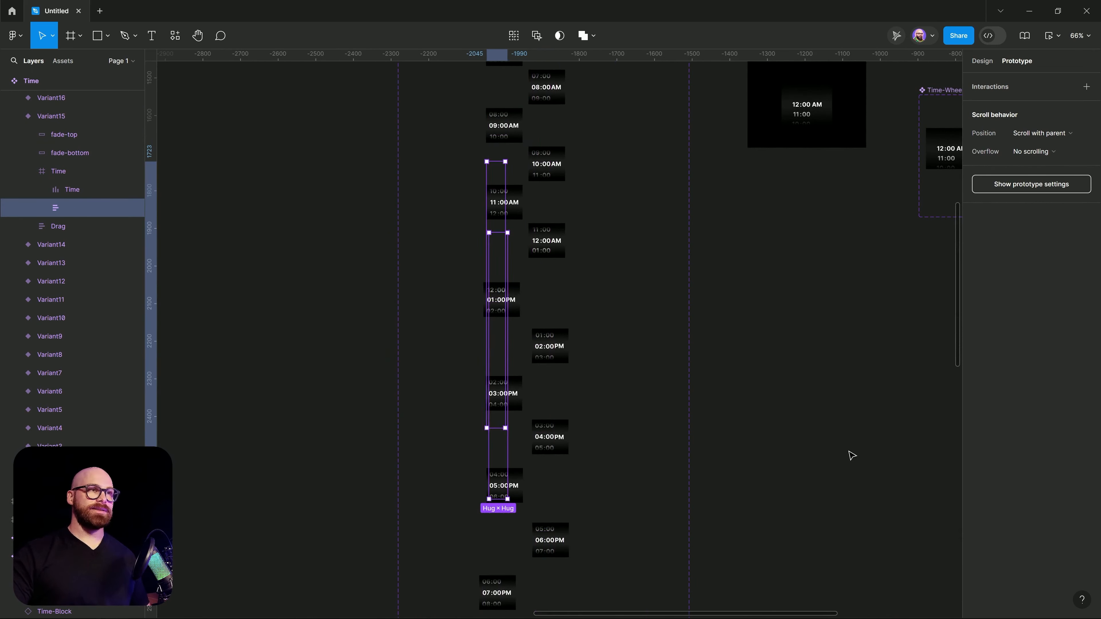
left_click(846, 506)
scroll(565, 373, "down", 4)
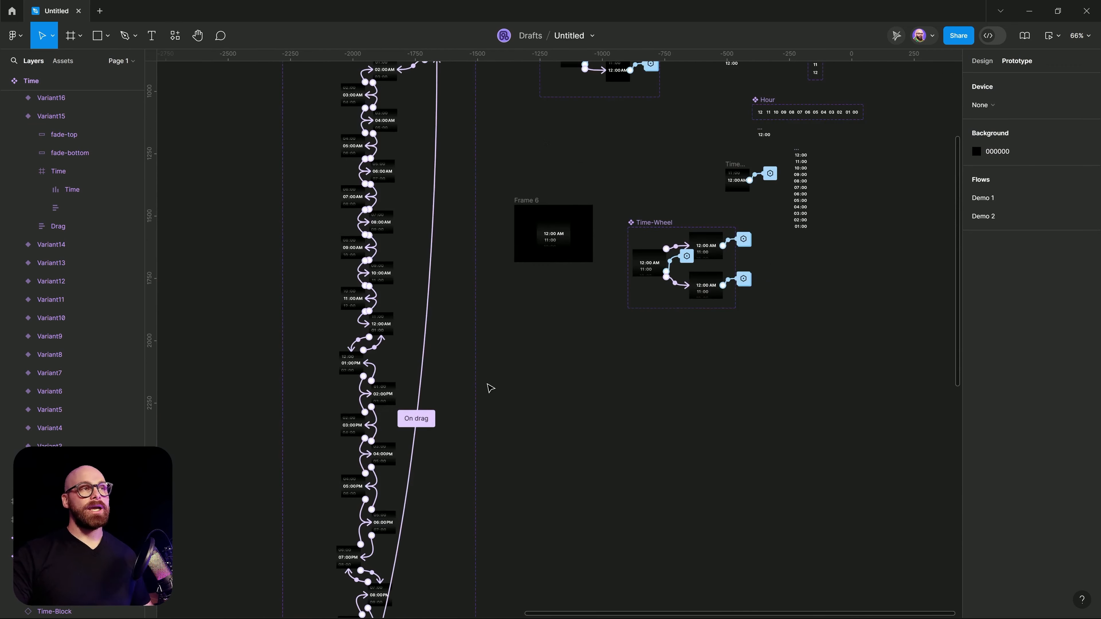
scroll(527, 349, "up", 2)
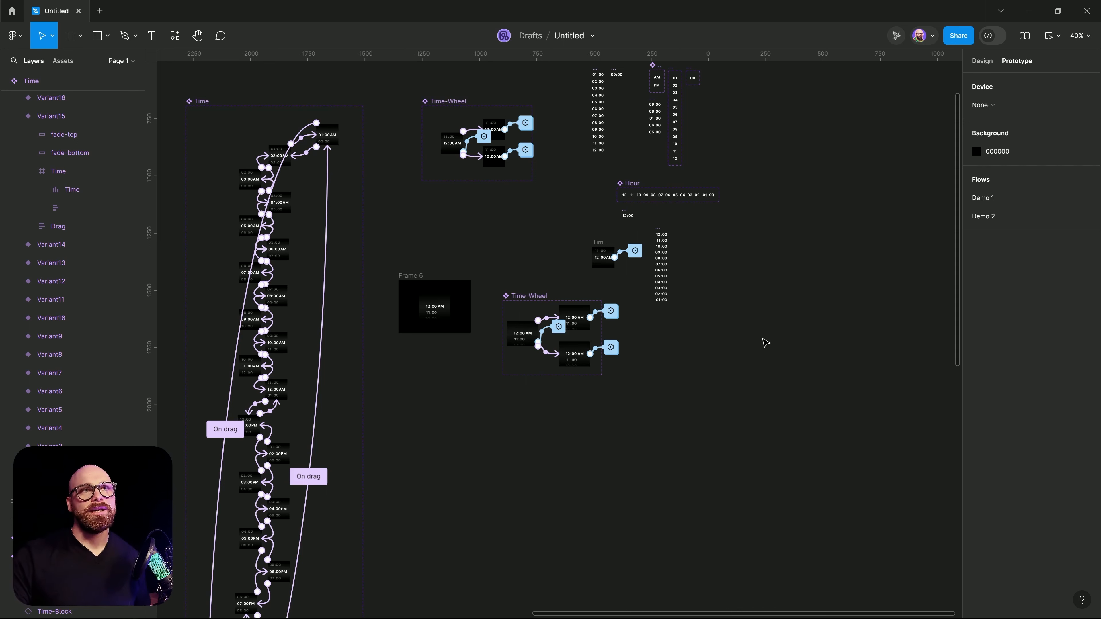
Step: Run the published version of the Pixellink Variable Toolkit plugin
left_click(982, 61)
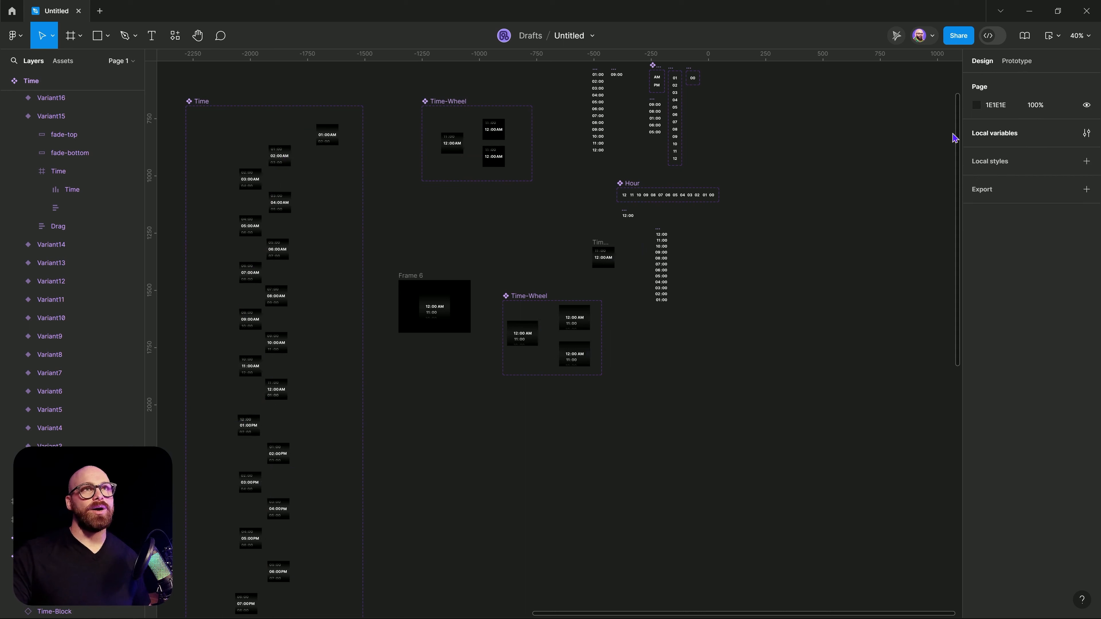
left_click(177, 38)
left_click(233, 65)
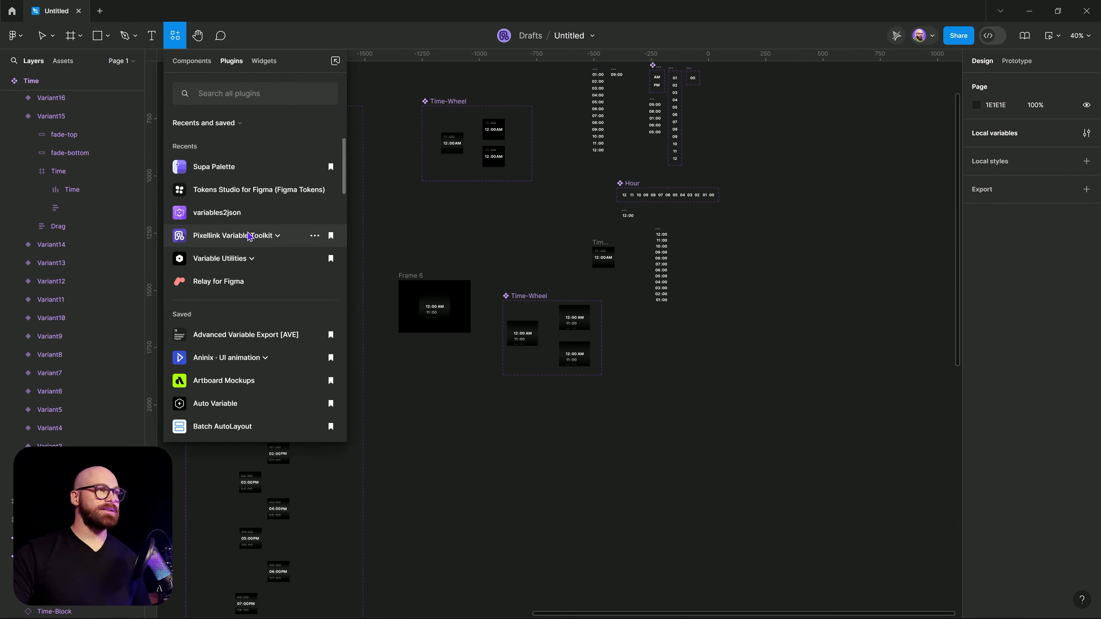
left_click(213, 242)
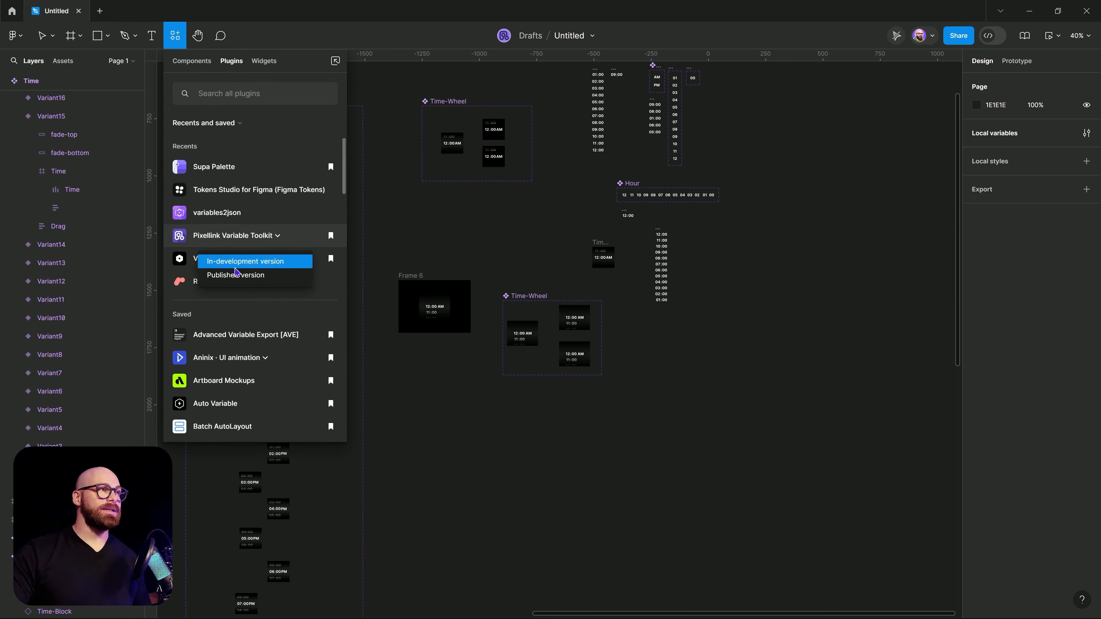
left_click(236, 275)
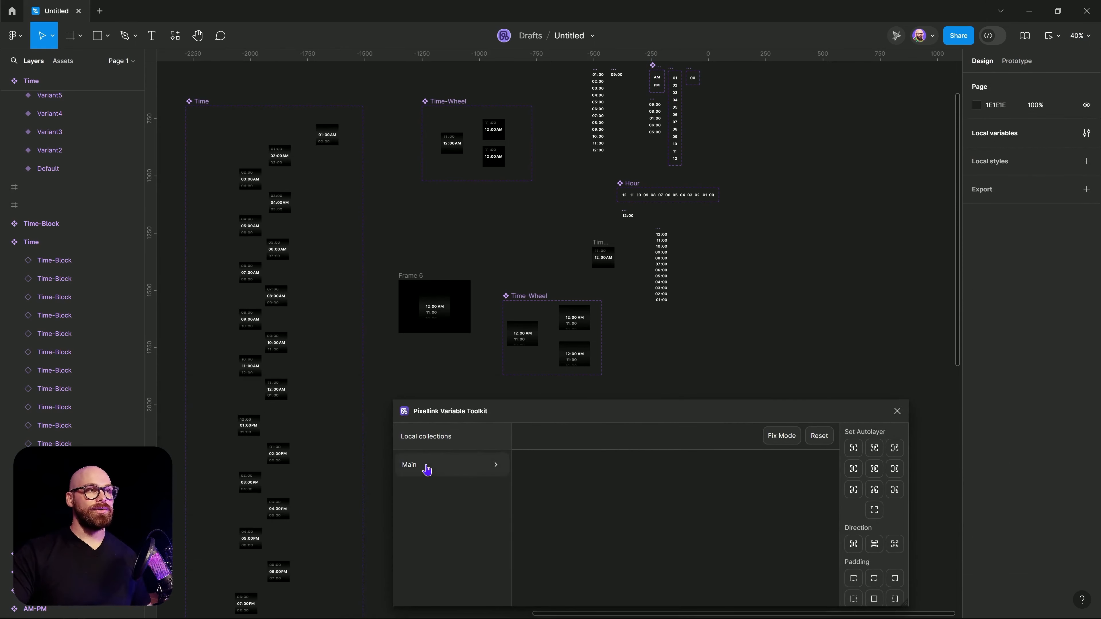
left_click(425, 466)
left_click(428, 437)
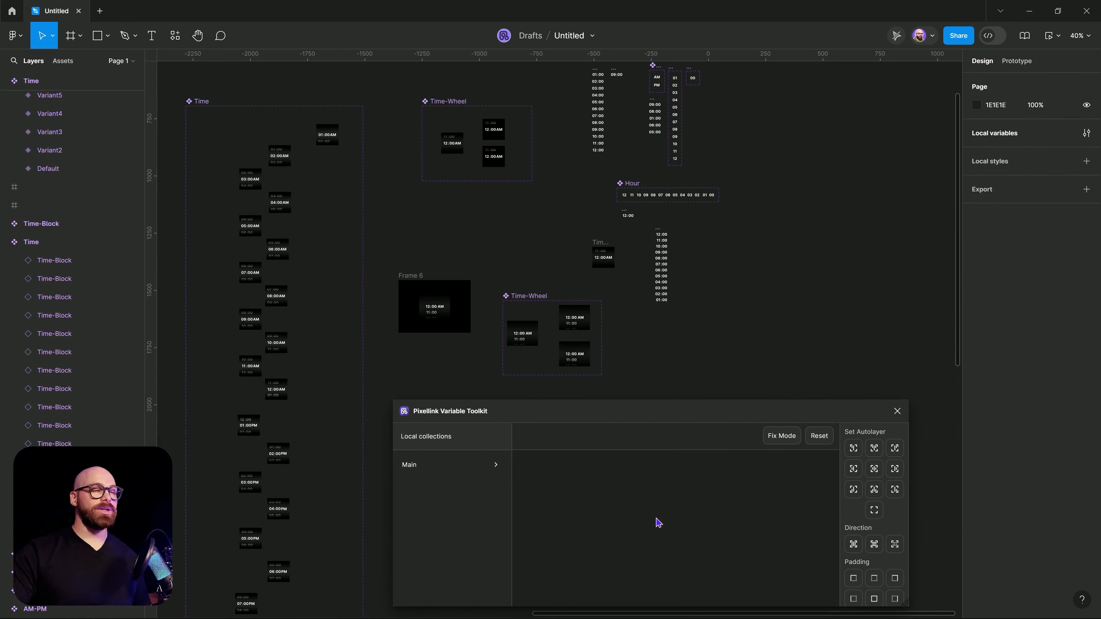